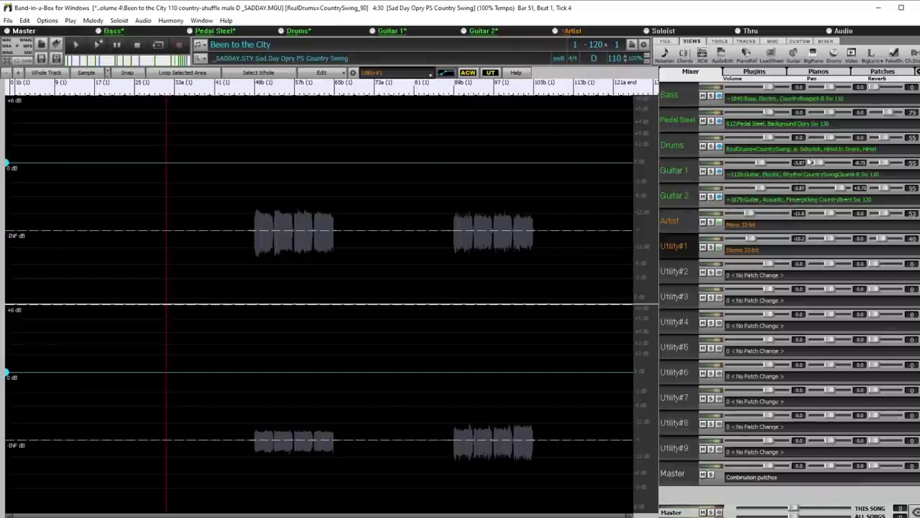
Step: Compare the audio waveforms of the Artist and Utility#1 tracks
left_click(679, 223)
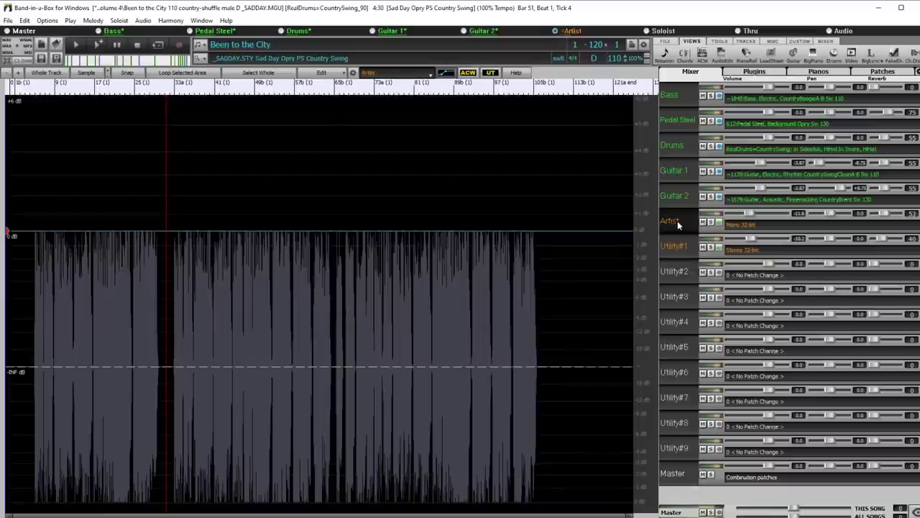
left_click(683, 247)
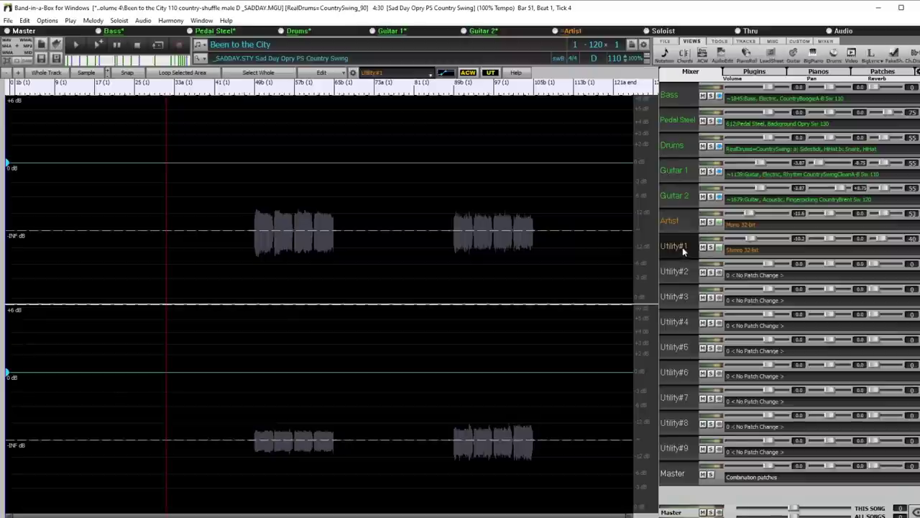
left_click(676, 246)
Step: Return to the chord sheet, open the RealTracks Picker for the Utility#1 track and filter it by "solo nashville shuffle"
left_click(684, 53)
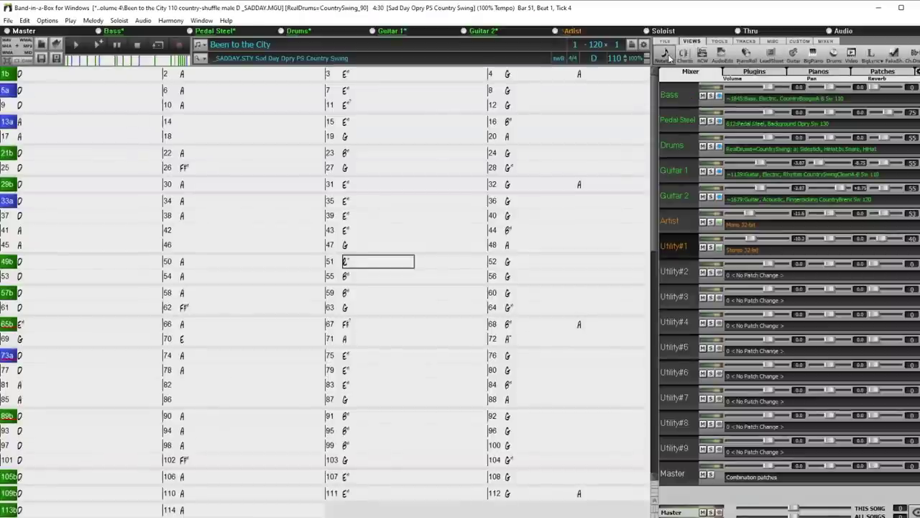
key("F5")
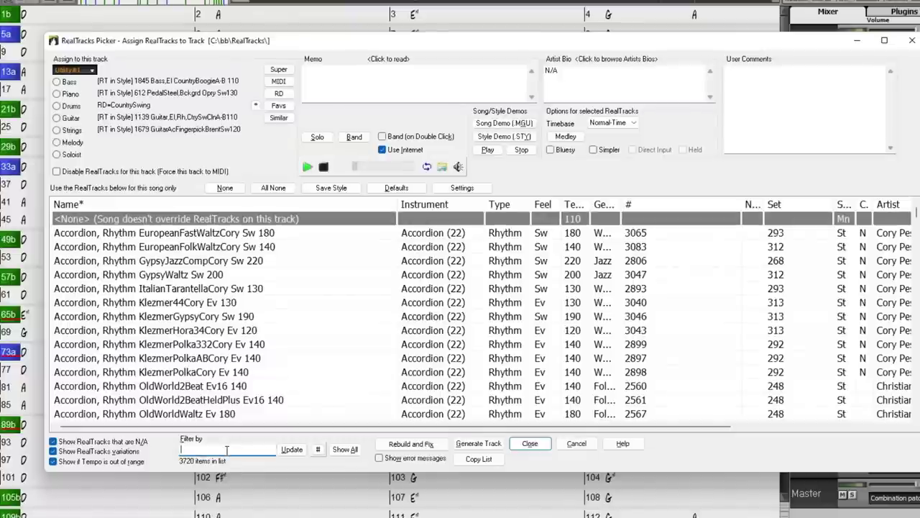
type("solo nashville shuffle")
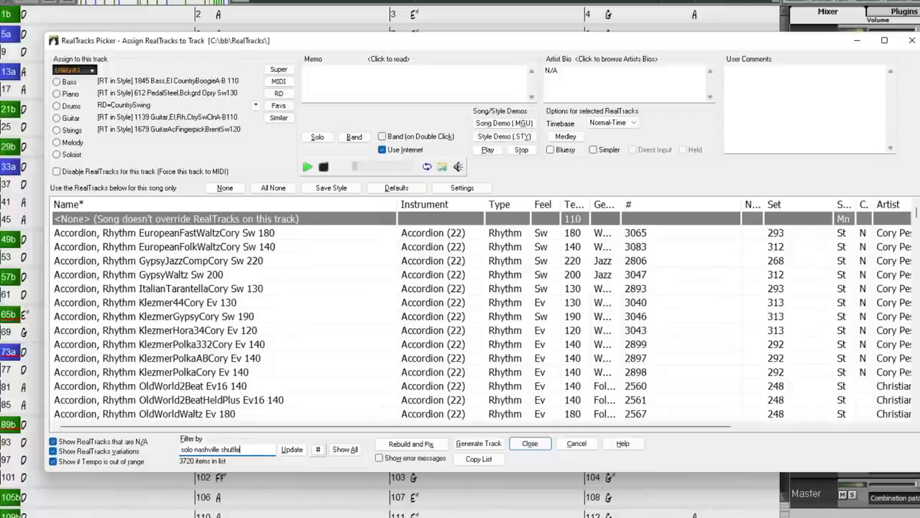
key("Return")
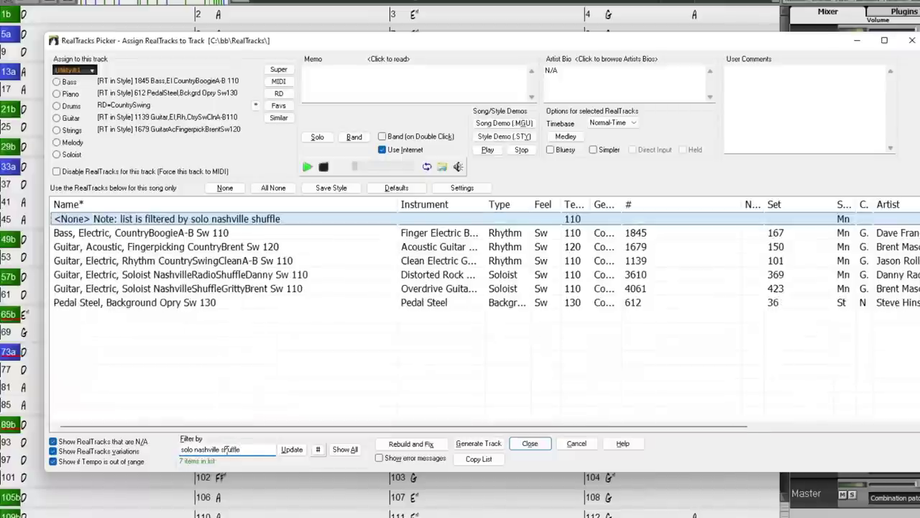
Step: Choose RealTrack 4061, the electric guitar soloist NashvilleShuffleGrittyBrent Sw 110, and launch the StylePicker showing styles that use it
left_click(108, 289)
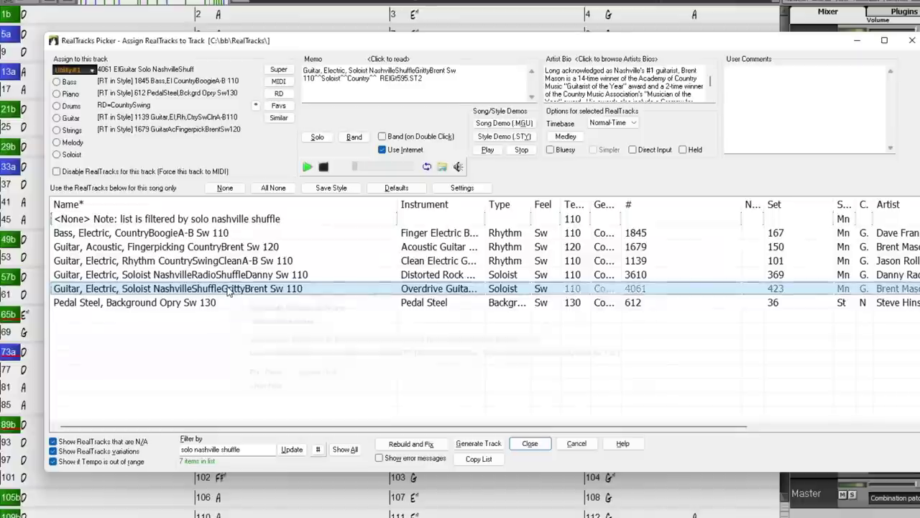
right_click(229, 289)
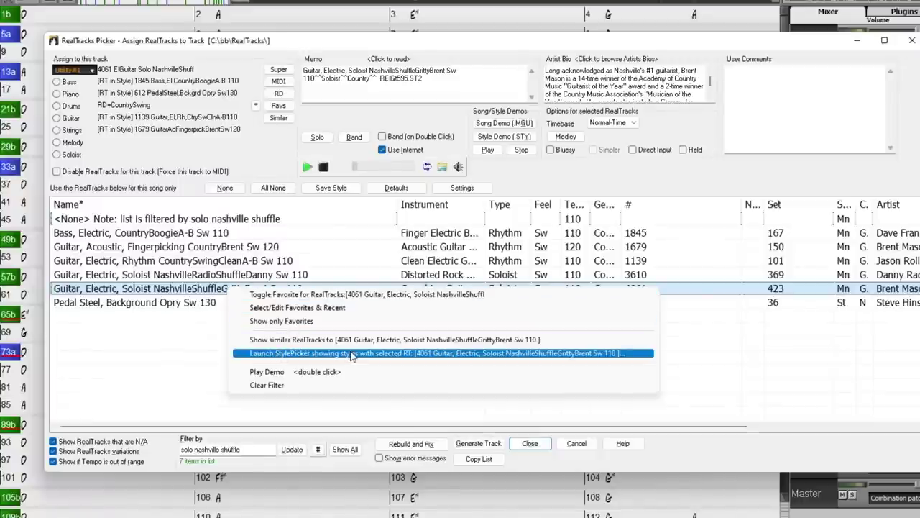
left_click(548, 354)
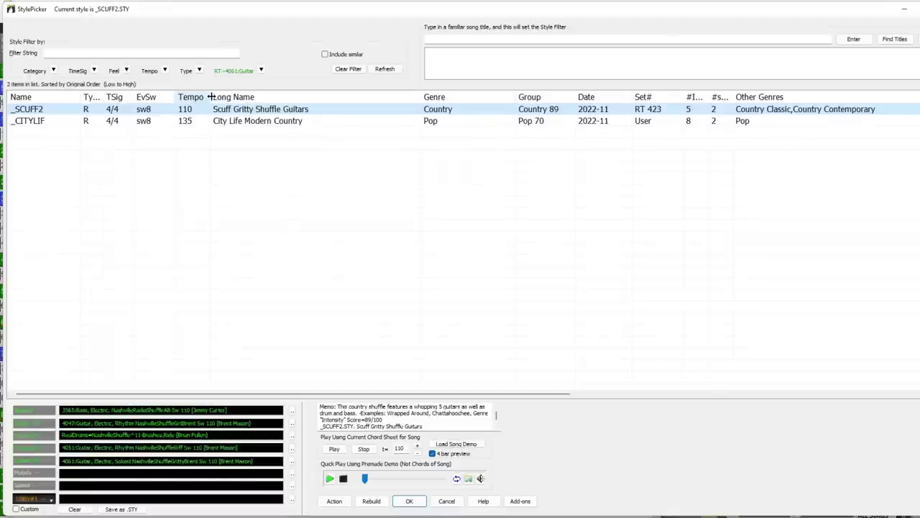
Step: Compare the styles Scuff Gritty Shuffle Guitars and City Life Modern Country, leaving City Life Modern Country selected
left_click(261, 124)
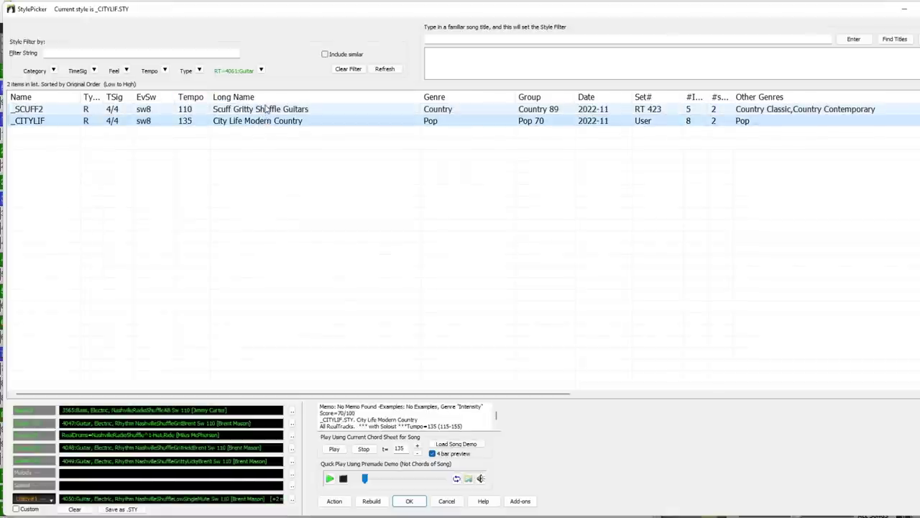
left_click(271, 109)
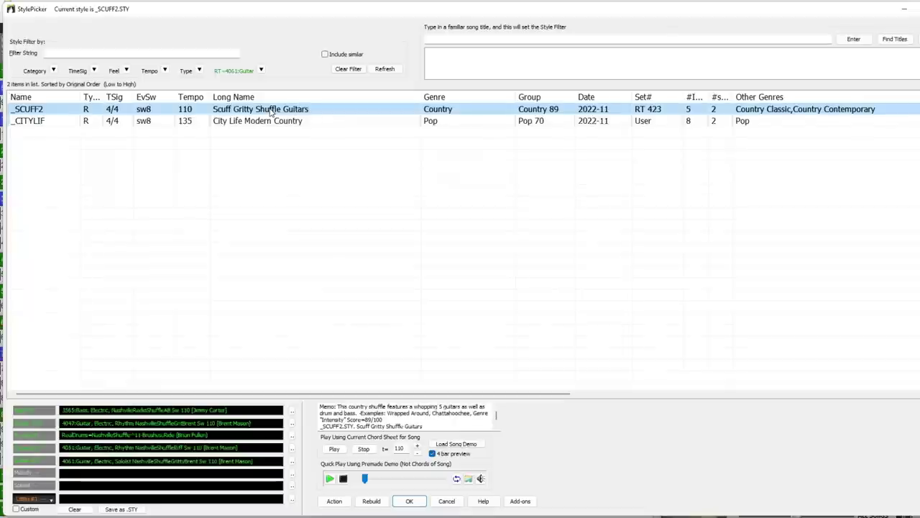
left_click(265, 122)
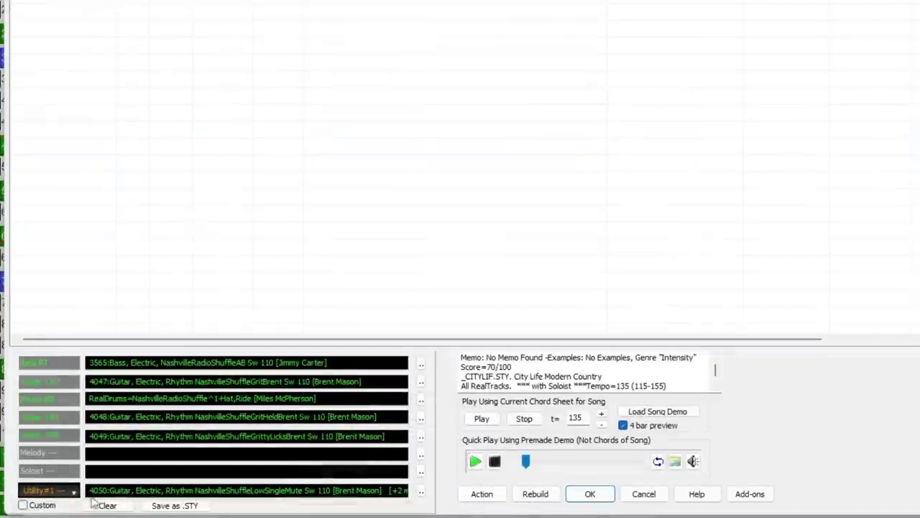
Step: Check the additional utility tracks in the City Life Modern Country style and load that style into the song
left_click(73, 491)
left_click(73, 492)
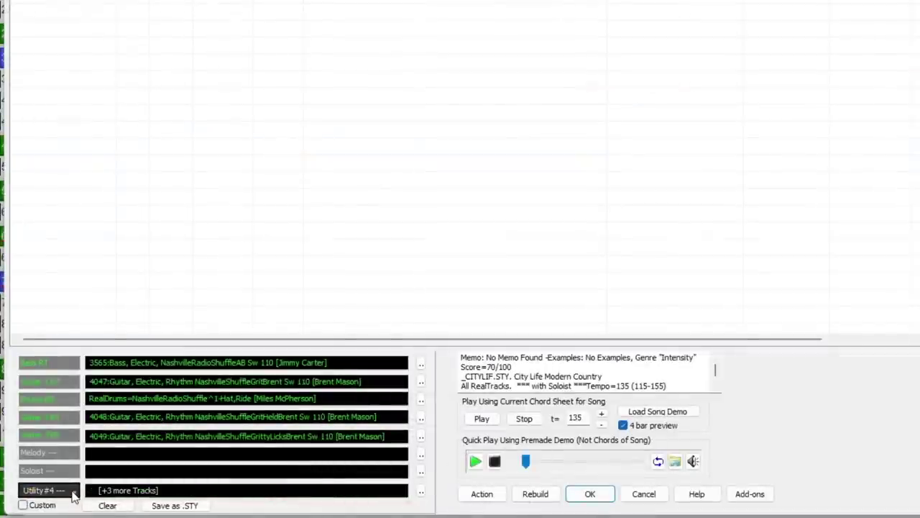
left_click(73, 491)
left_click(74, 492)
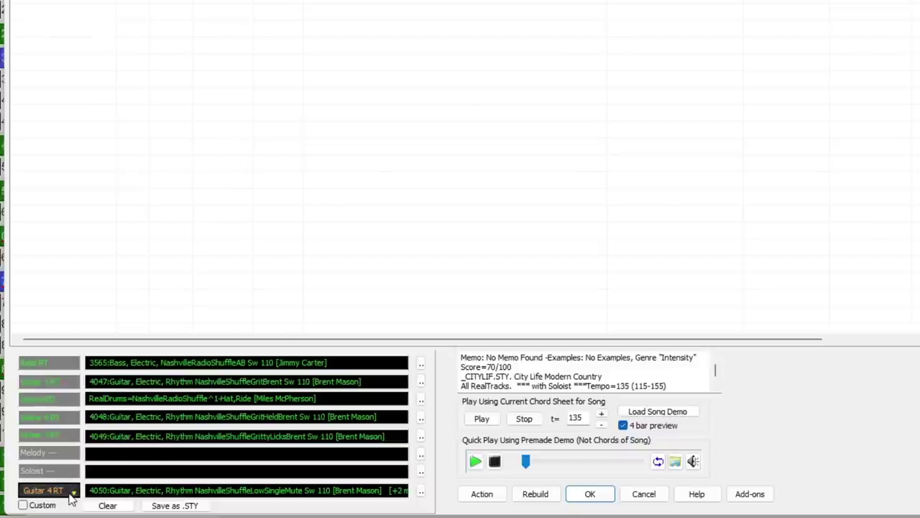
left_click(589, 495)
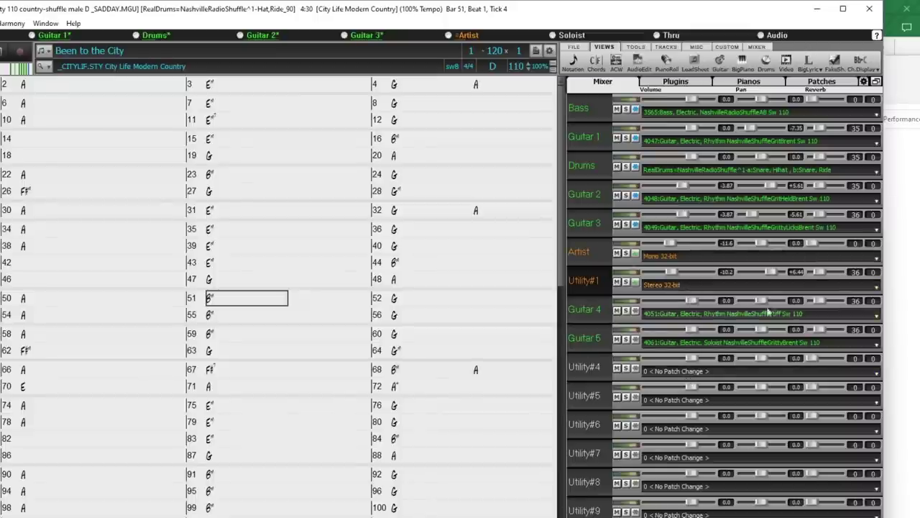
Step: Start a Copy/Move Track operation for the Utility#1 track with Utility#4 as the destination
right_click(594, 285)
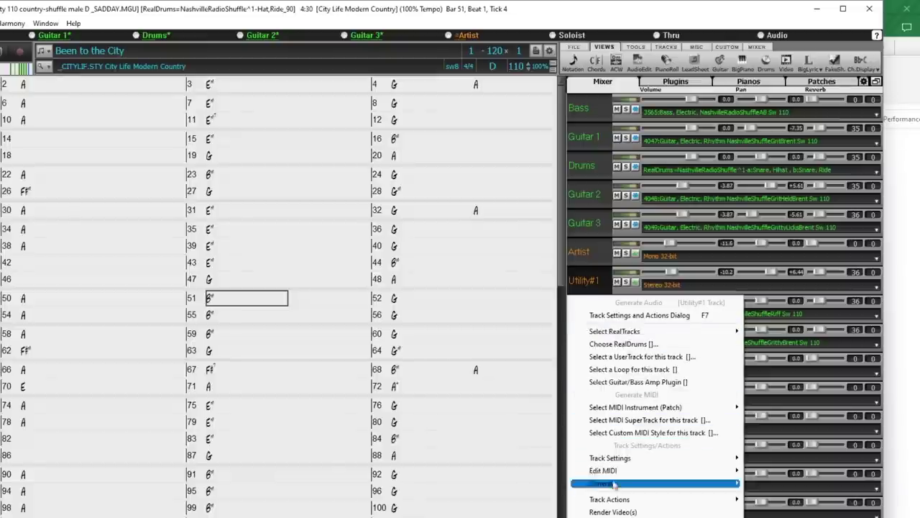
mouse_move(617, 499)
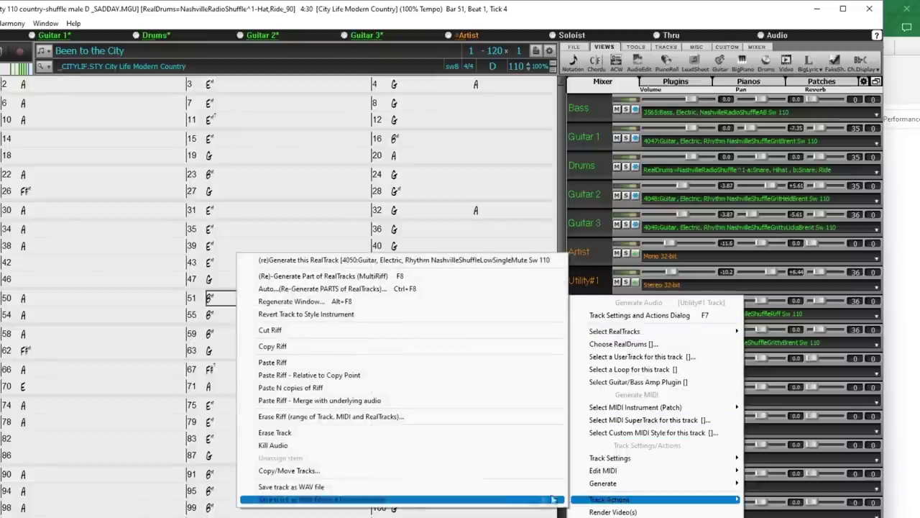
left_click(326, 474)
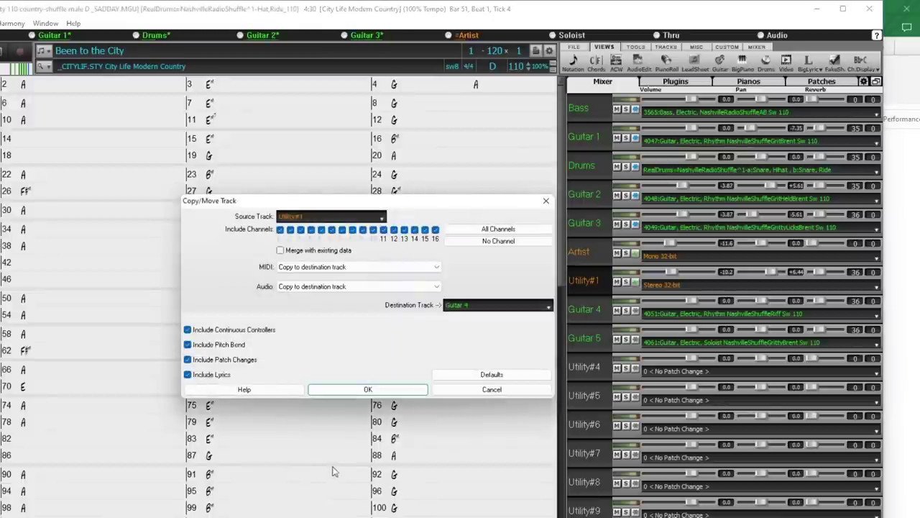
left_click(499, 307)
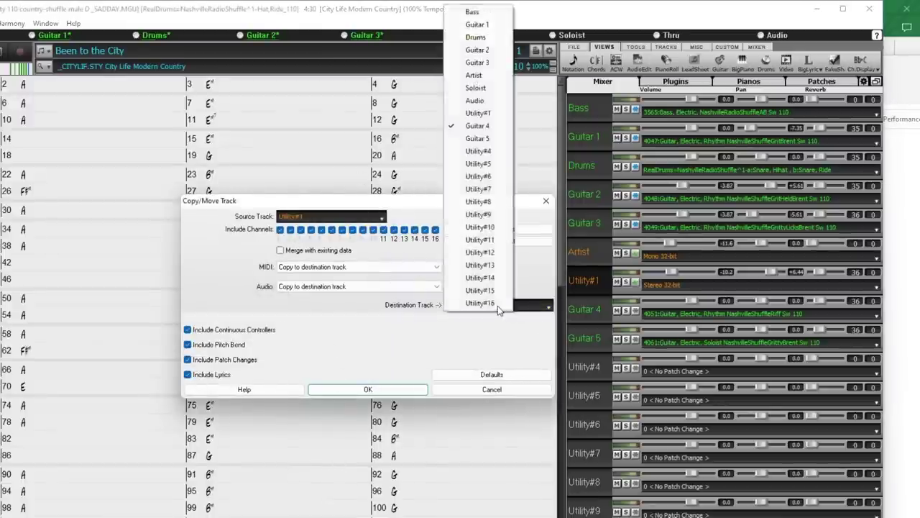
left_click(475, 153)
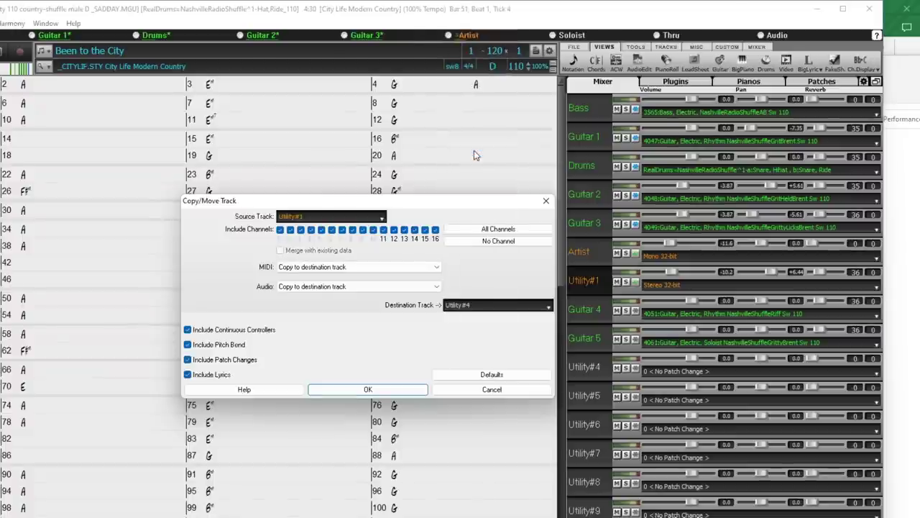
Step: Set both MIDI and Audio to "Move to destination track" and carry out the track move
left_click(322, 271)
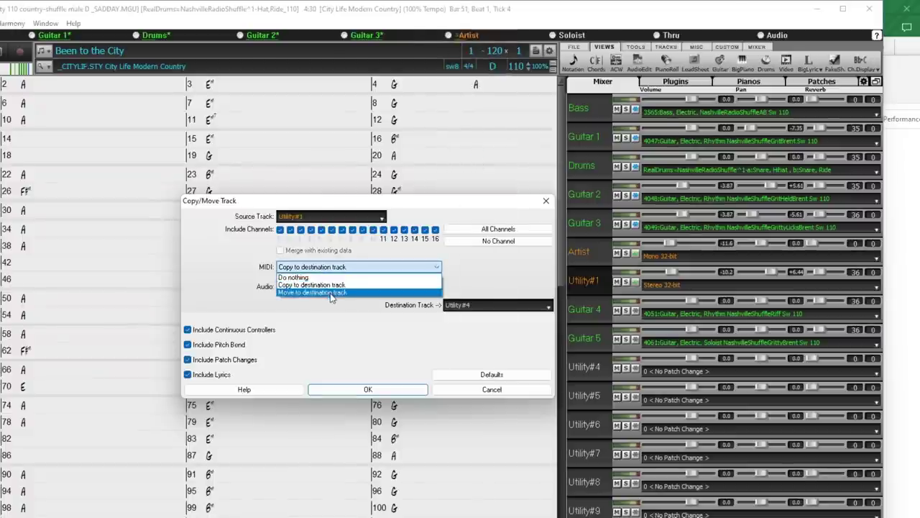
left_click(328, 292)
left_click(327, 290)
left_click(327, 310)
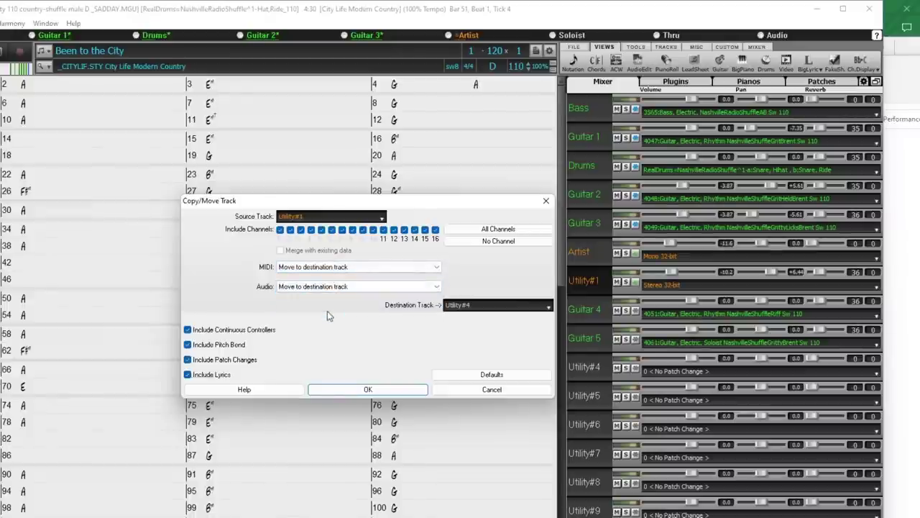
left_click(366, 390)
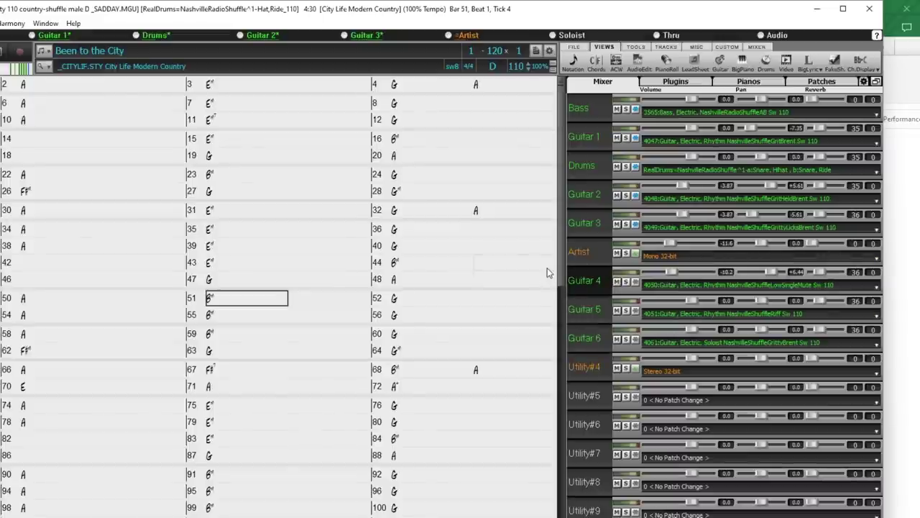
Step: Rename the Artist track "Lead vocal" and the Utility#4 track "BG vox"
double_click(584, 253)
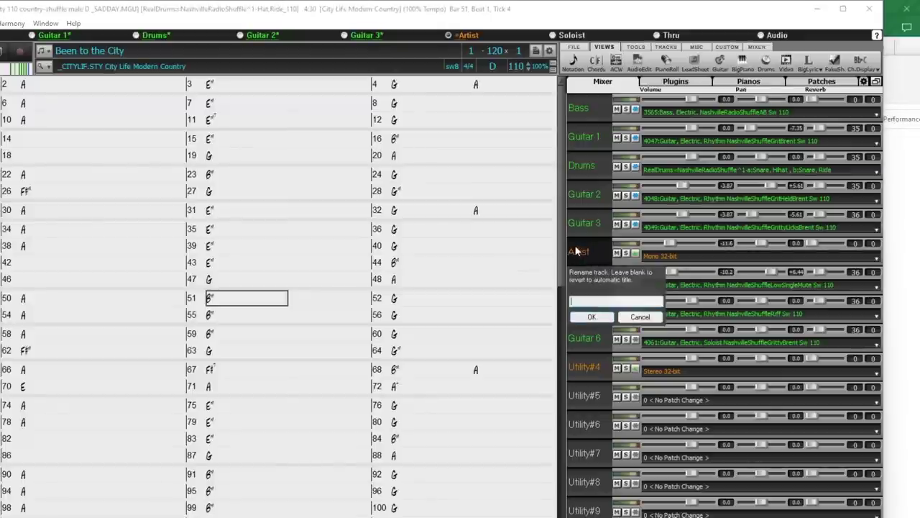
type("Lead vocal")
key("Return")
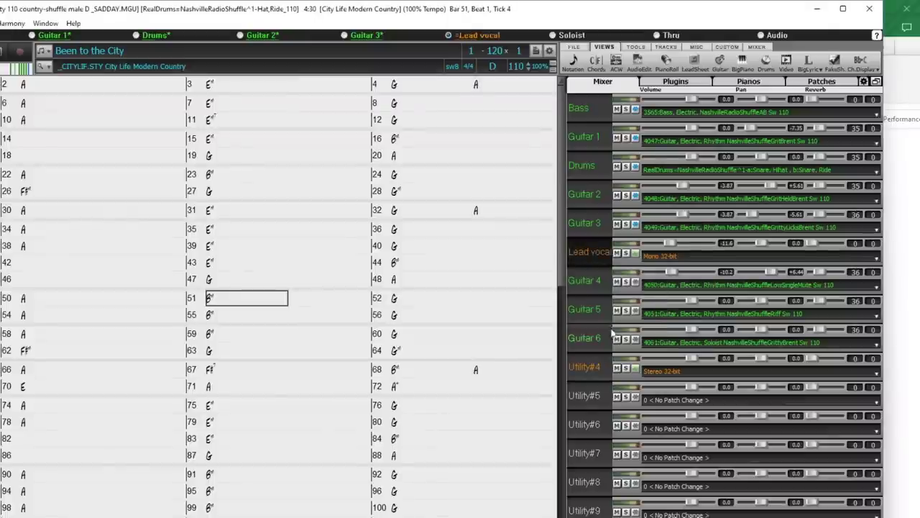
double_click(591, 366)
type("BG vox")
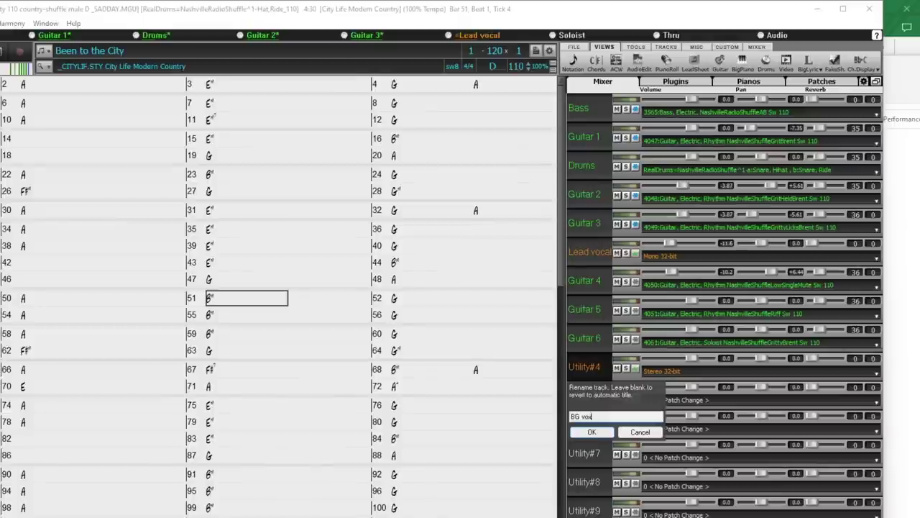
key("Return")
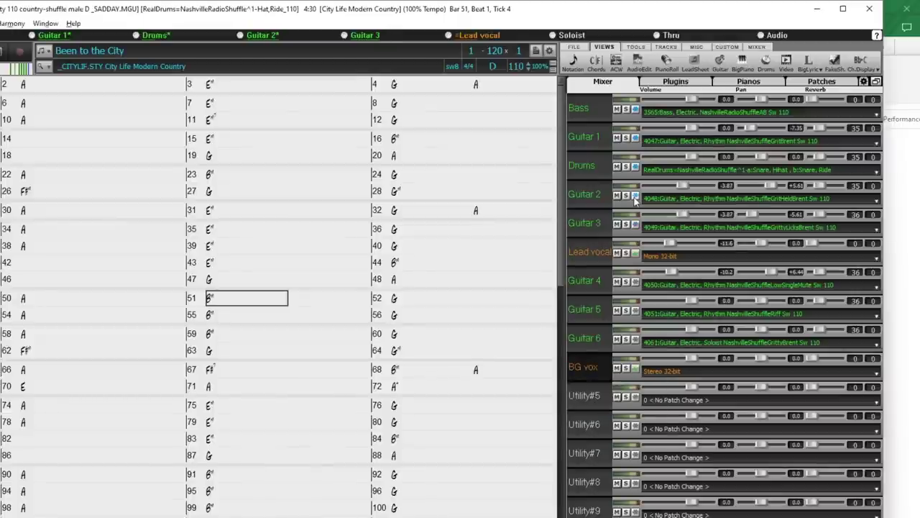
Step: Unfreeze the Guitar 2, Drums, Guitar 1 and Bass tracks, and generate and audition the song in the new style
left_click(635, 195)
left_click(634, 166)
left_click(635, 137)
left_click(635, 108)
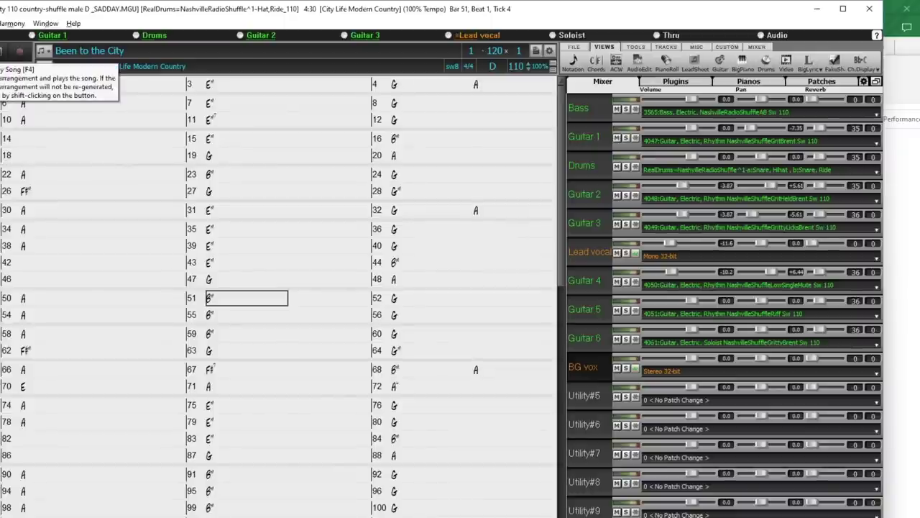
key("F4")
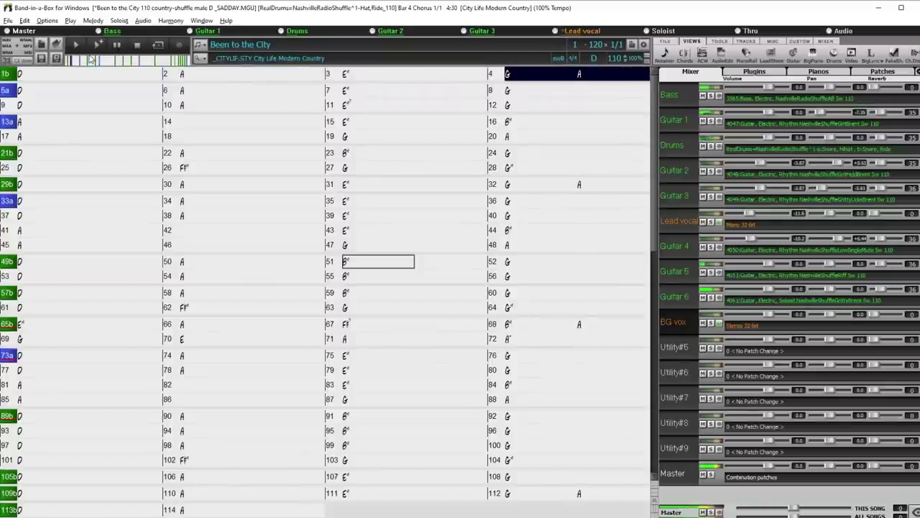
left_click(138, 45)
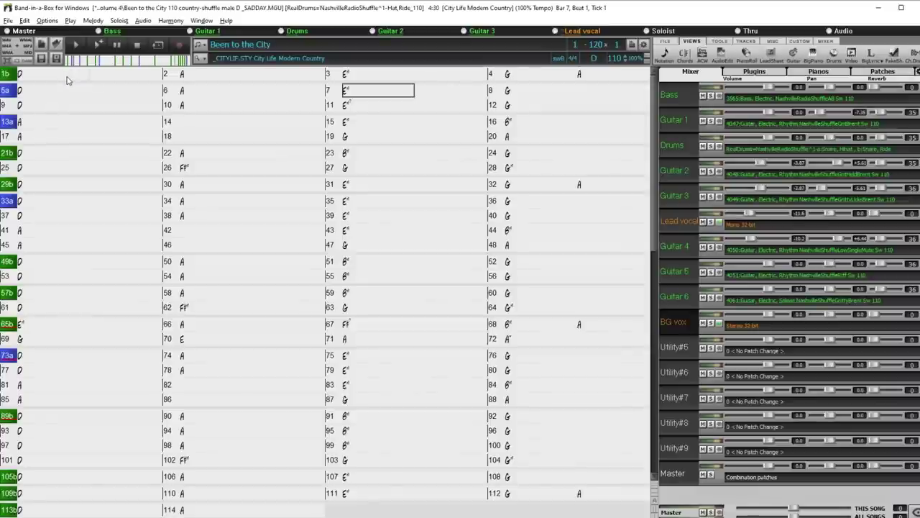
Step: Regenerate bars 1 to 4 on the Guitar 6 soloist track and audition the new intro
left_click_drag(69, 78, 610, 76)
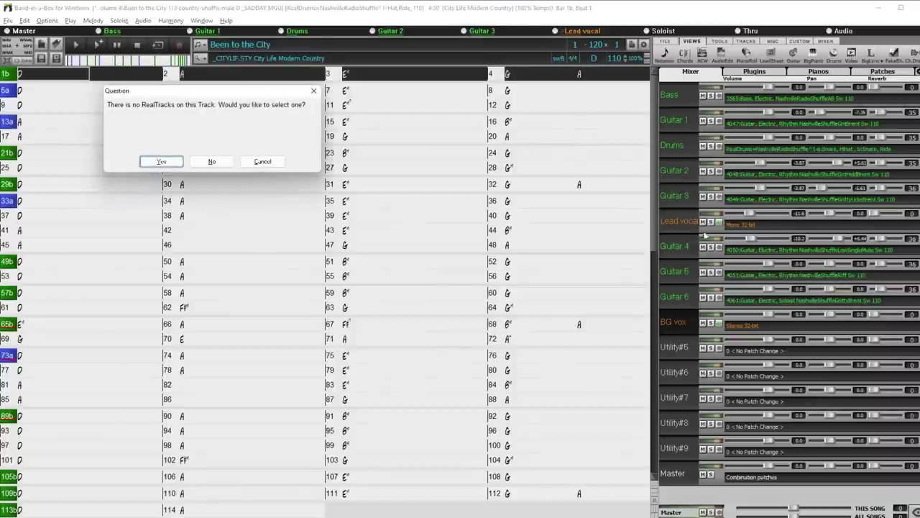
left_click(279, 163)
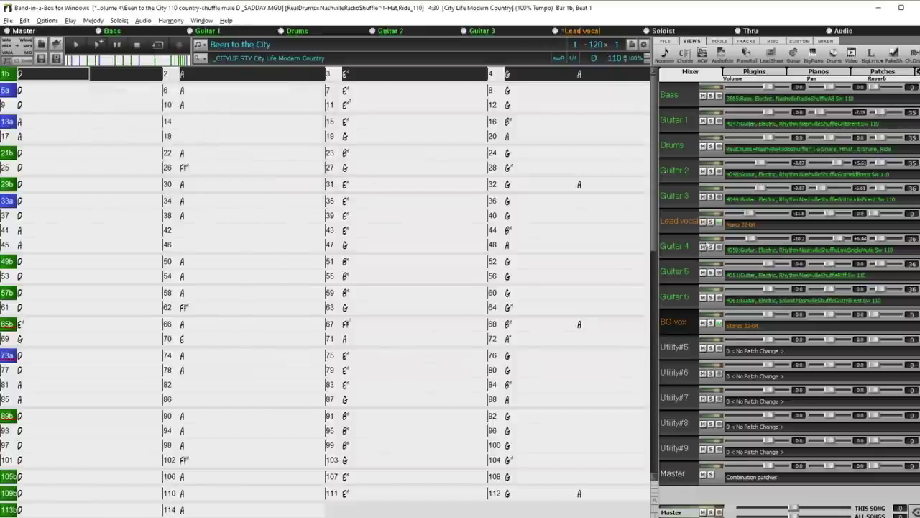
left_click(684, 297)
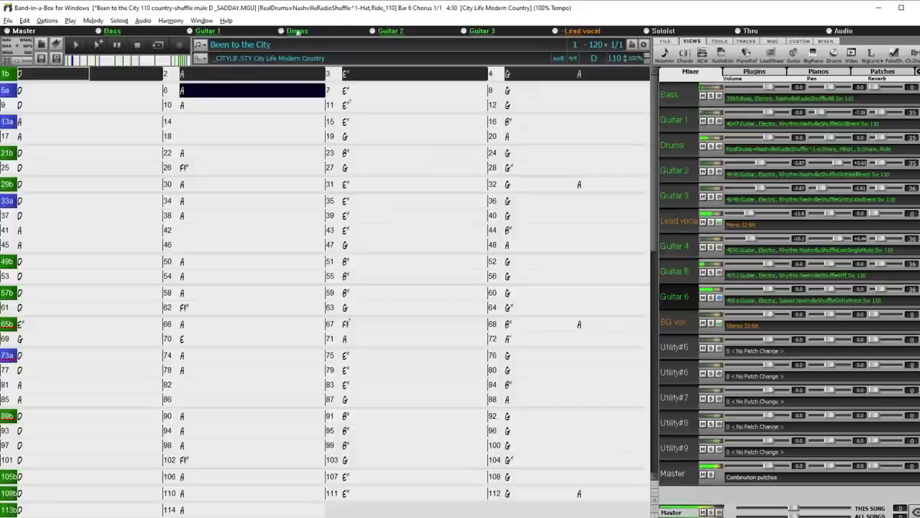
left_click(117, 46)
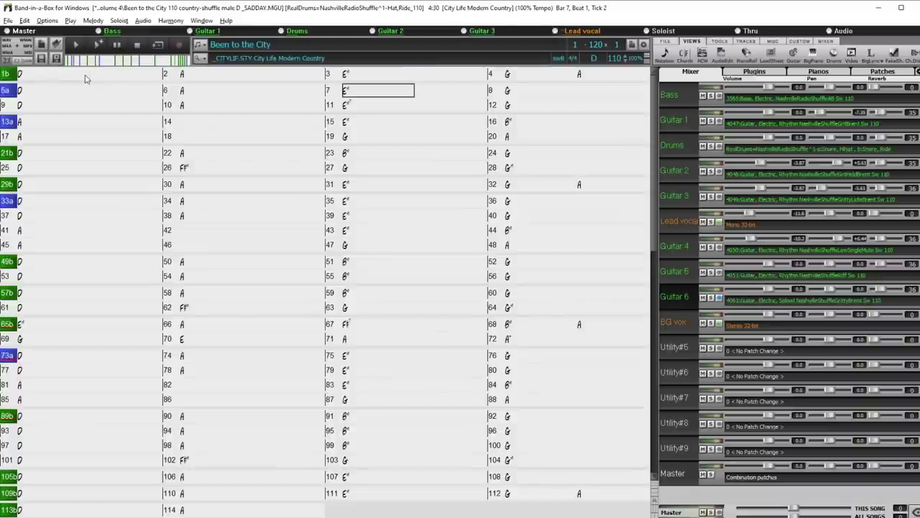
Step: Open the Guitar 6 waveform for audio editing and play the intro from the start into bar 5
left_click(722, 56)
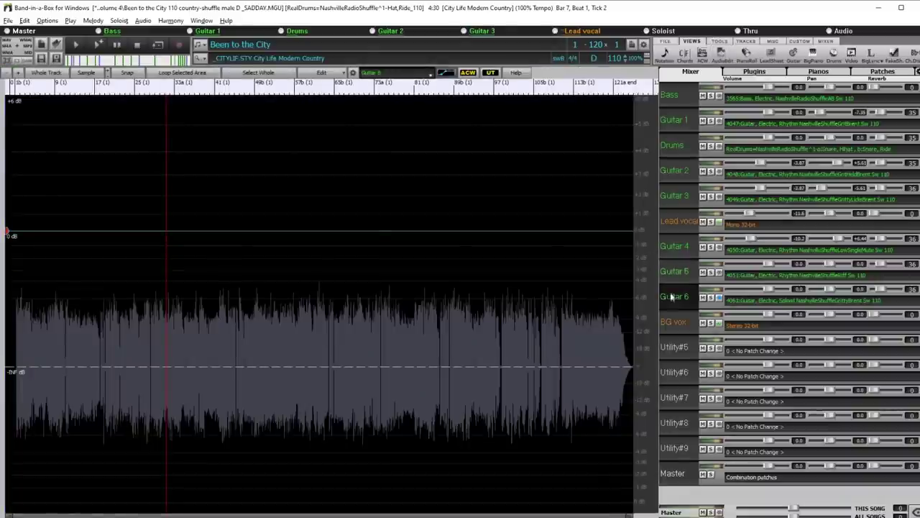
left_click(15, 321)
key("space")
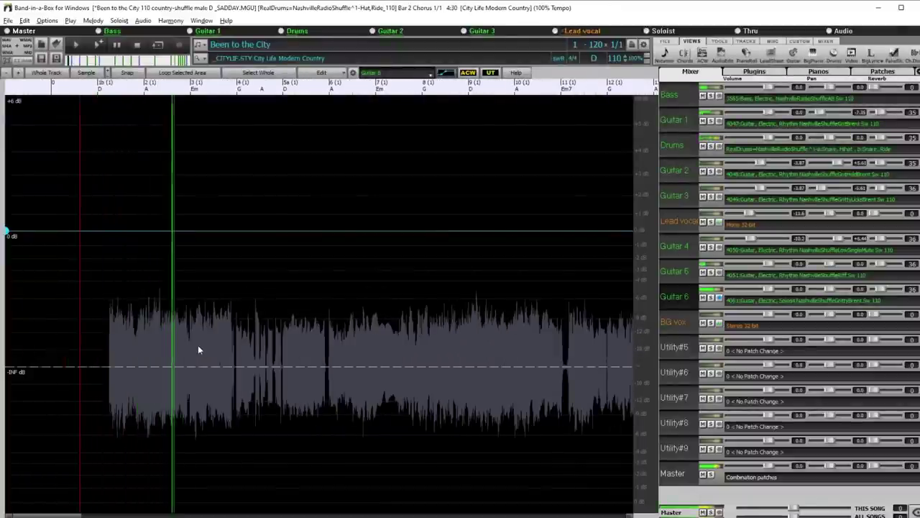
scroll(242, 323, "up", 3)
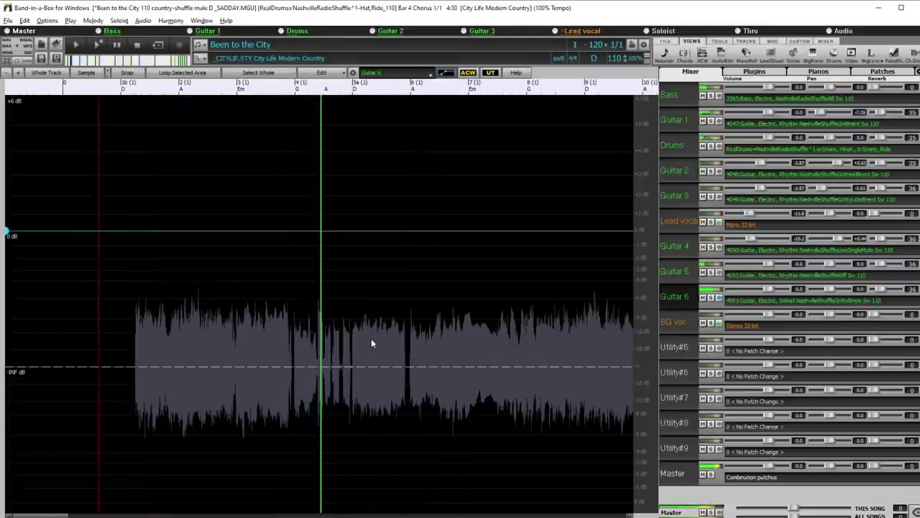
scroll(371, 339, "up", 5)
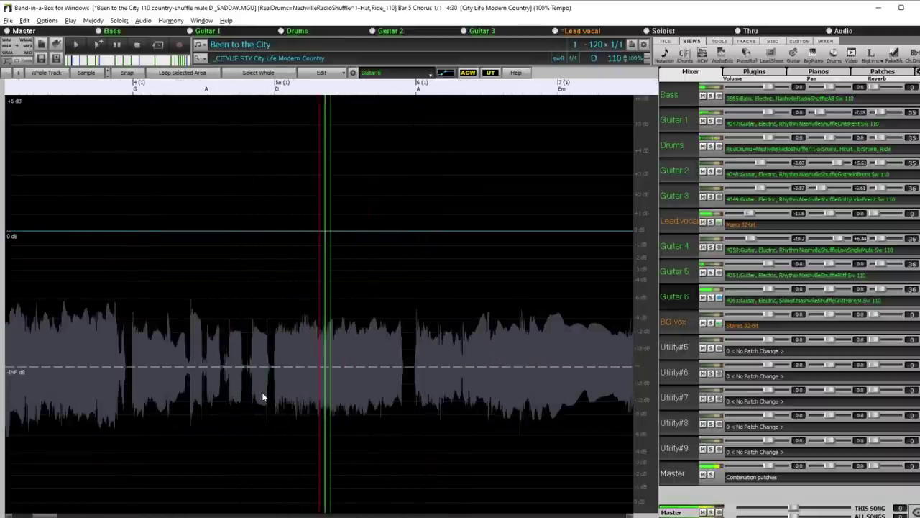
key("Escape")
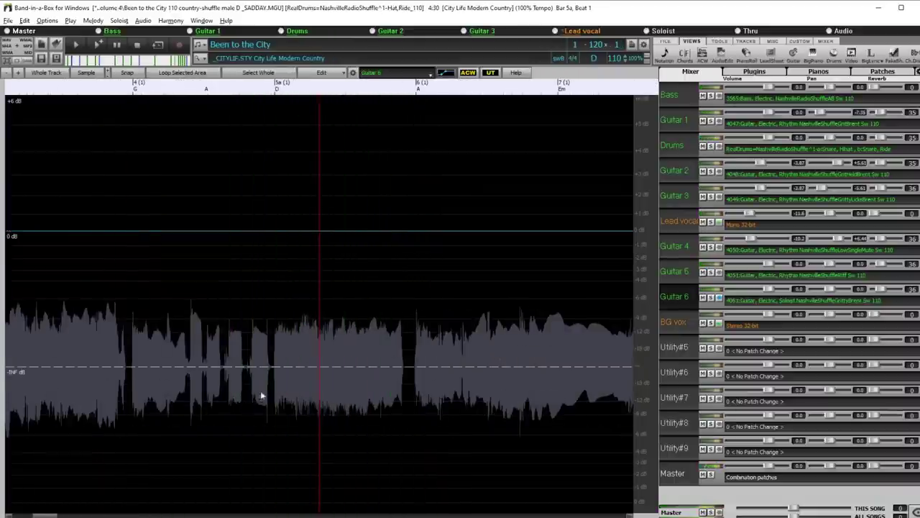
Step: Delete the Guitar 6 audio in bar 5 and audition the gap from bar 3
left_click(272, 350)
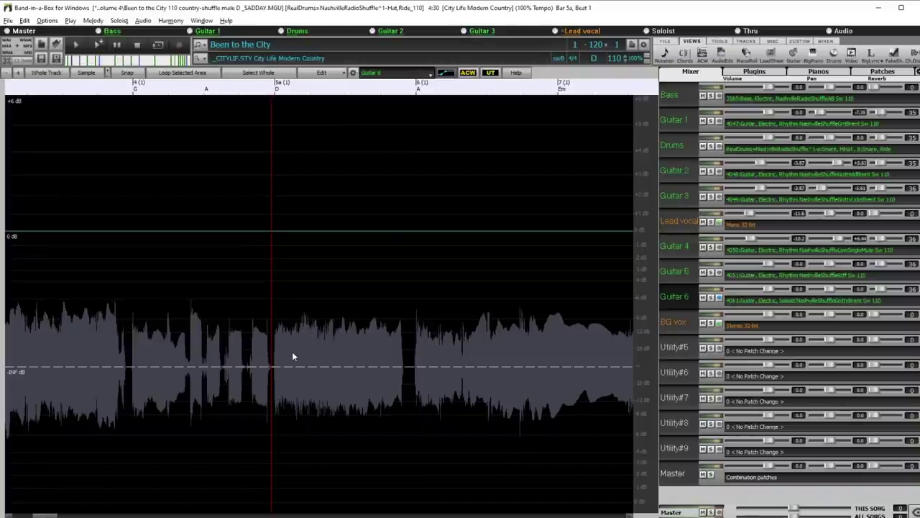
left_click_drag(273, 371, 413, 394)
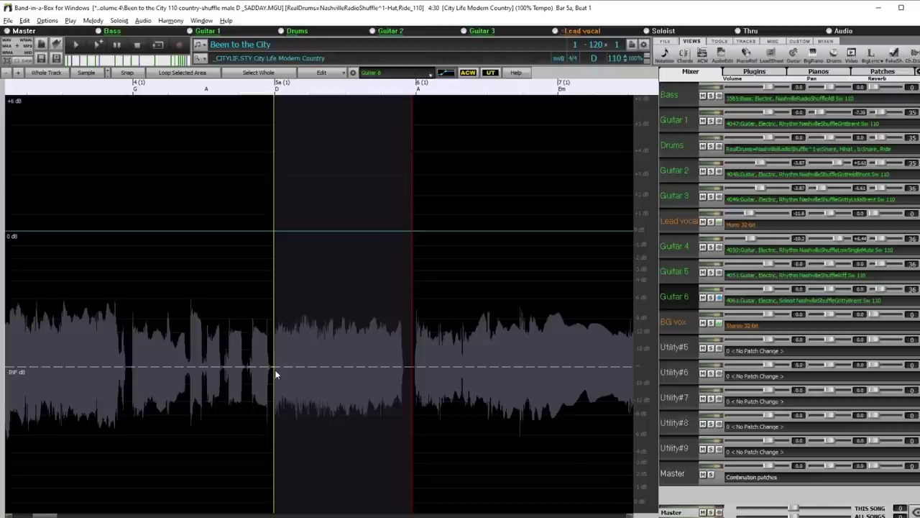
key("Delete")
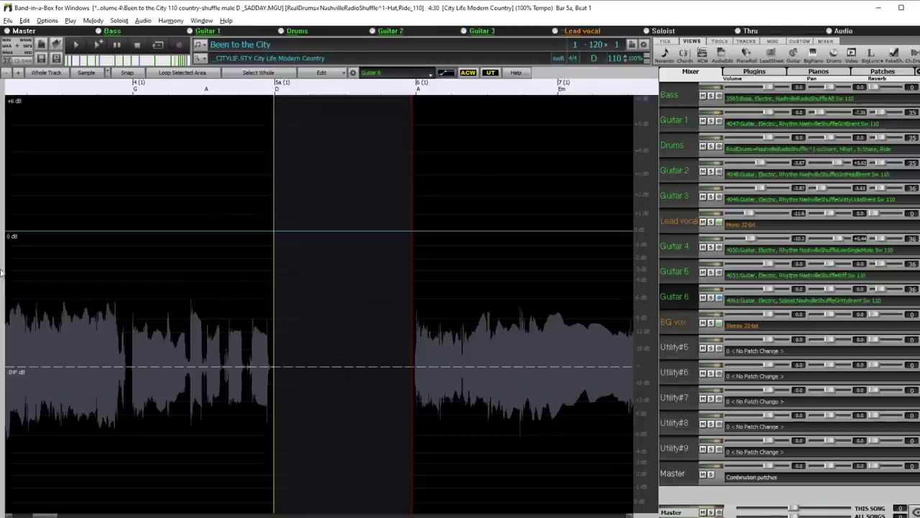
left_click(64, 309)
key("space")
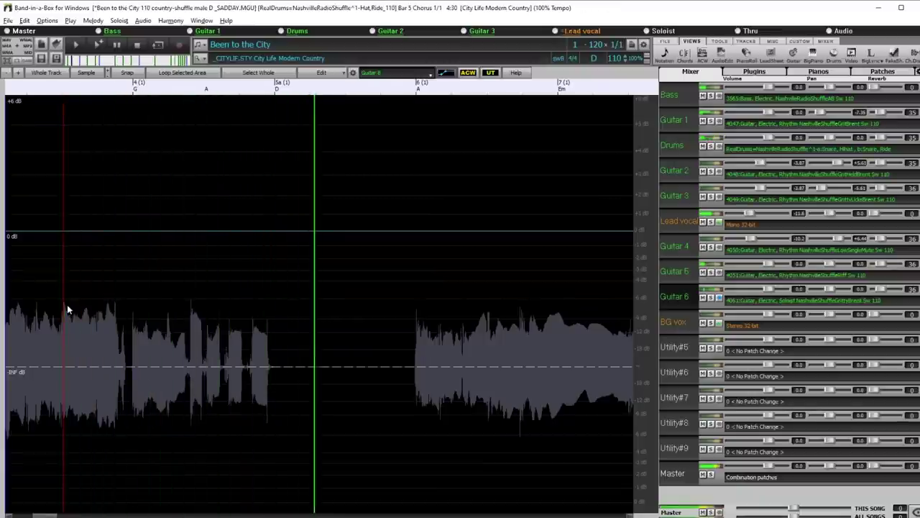
key("space")
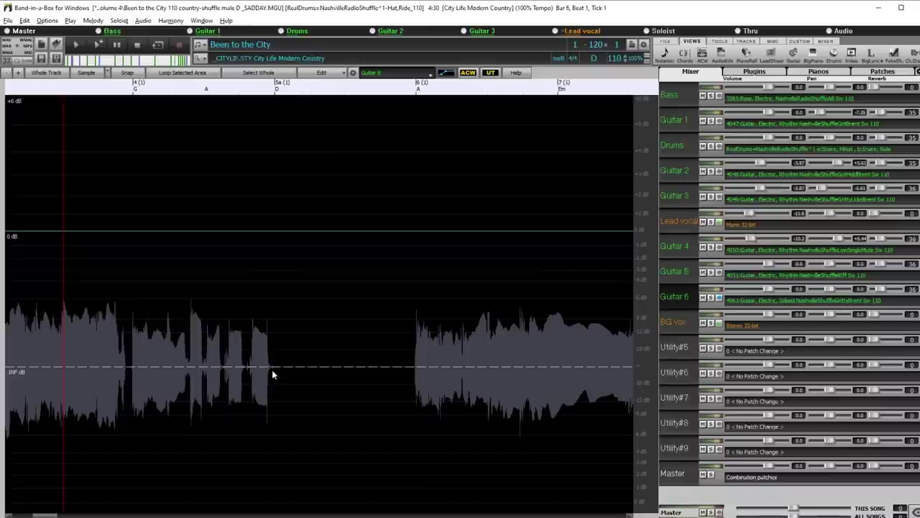
Step: Open the partial-track regeneration dialog for Guitar 6 and try range selections around beats 3 and 4 of bar 4
left_click_drag(246, 367, 274, 374)
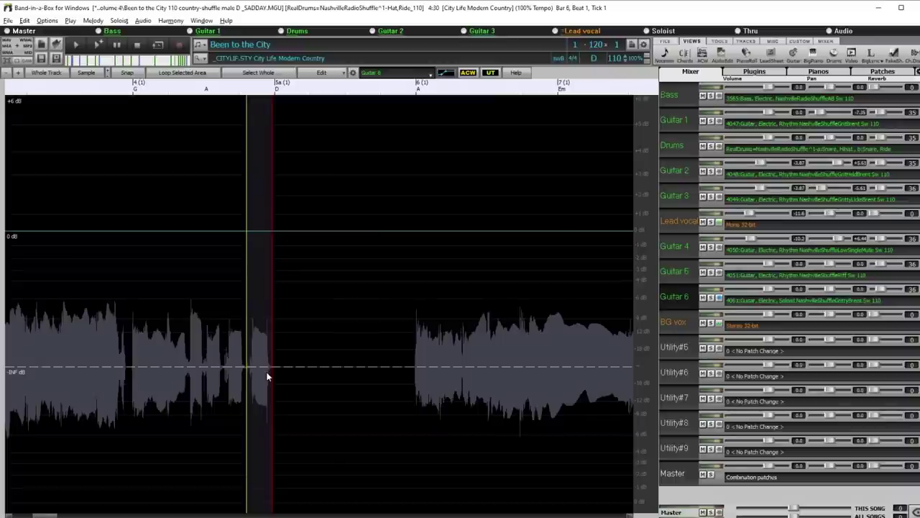
right_click(267, 375)
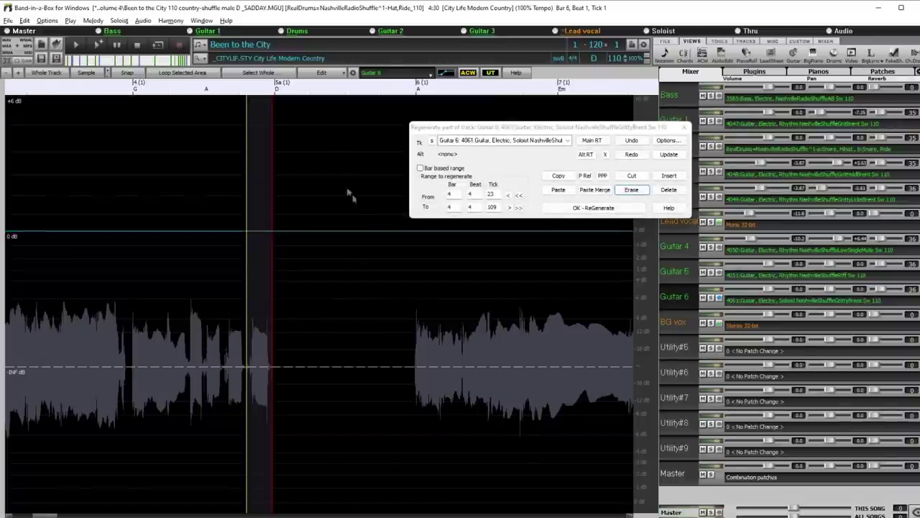
left_click(422, 364)
left_click_drag(533, 370, 495, 373)
left_click_drag(323, 376, 288, 379)
left_click_drag(233, 386, 206, 386)
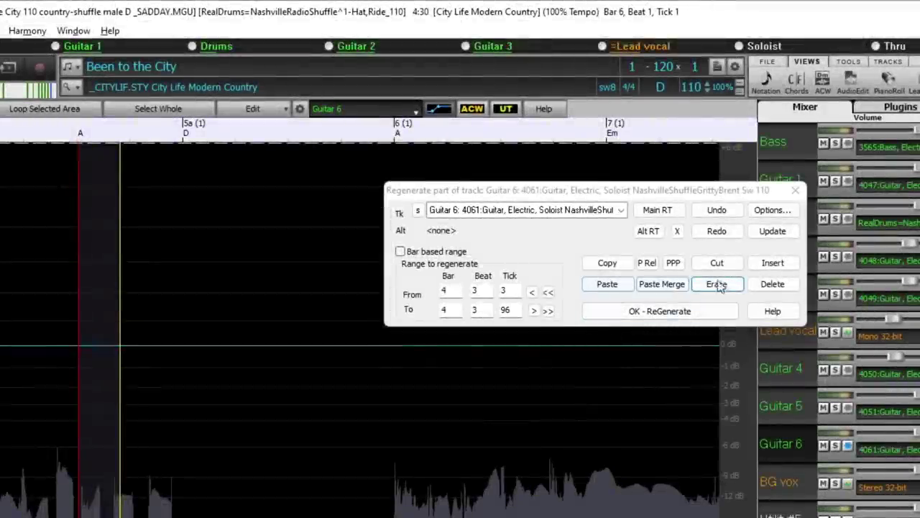
left_click(718, 285)
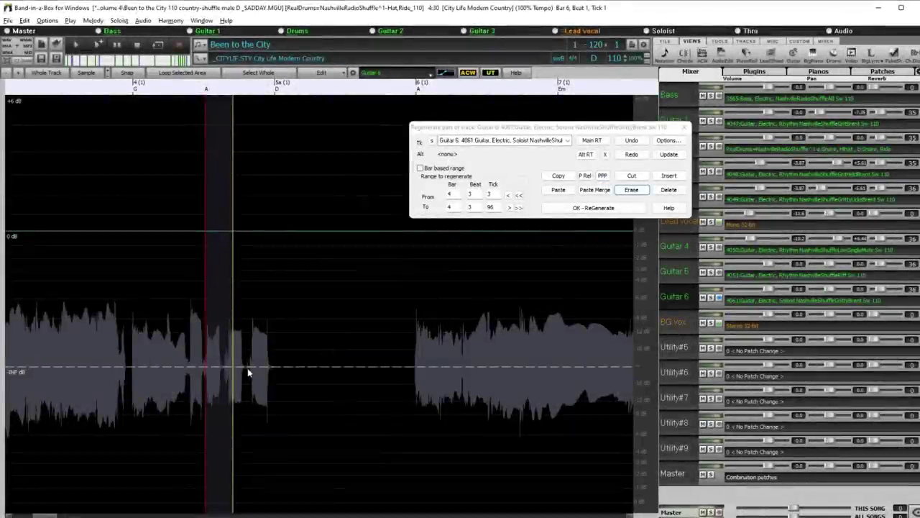
Step: Try pasting a copy of bar 4's last note at the start of bar 5, audition it, and undo the paste
left_click_drag(245, 370, 273, 378)
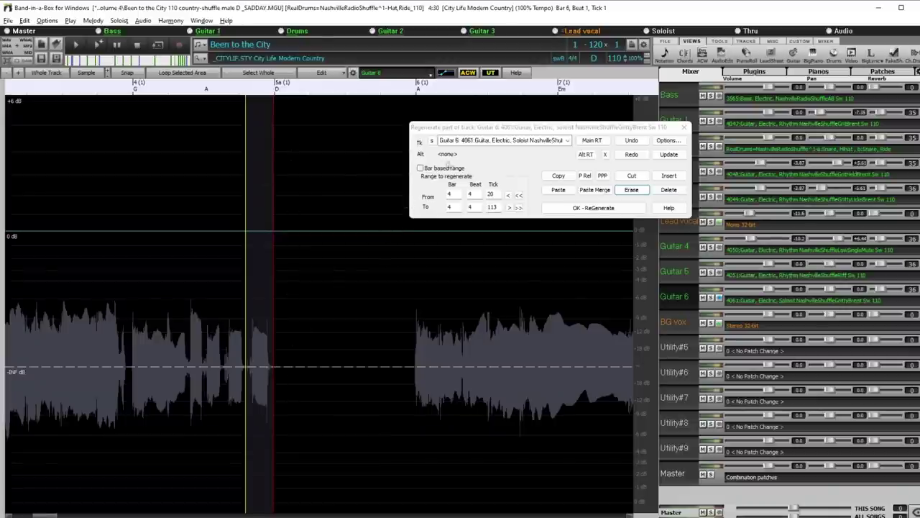
left_click(558, 176)
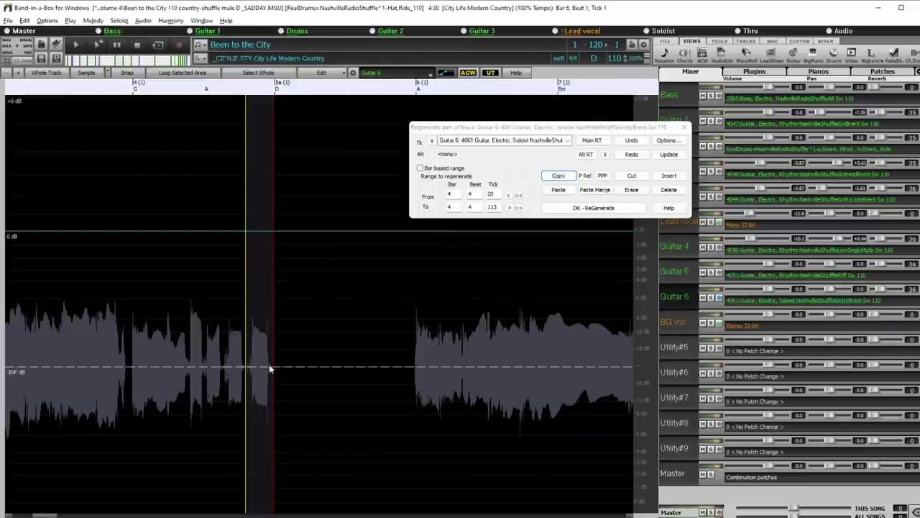
left_click_drag(271, 368, 302, 366)
left_click(557, 189)
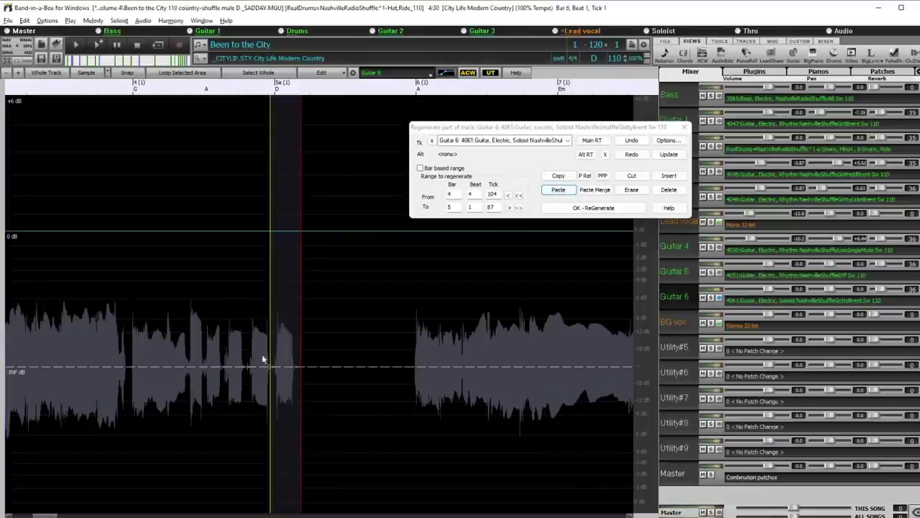
left_click(120, 325)
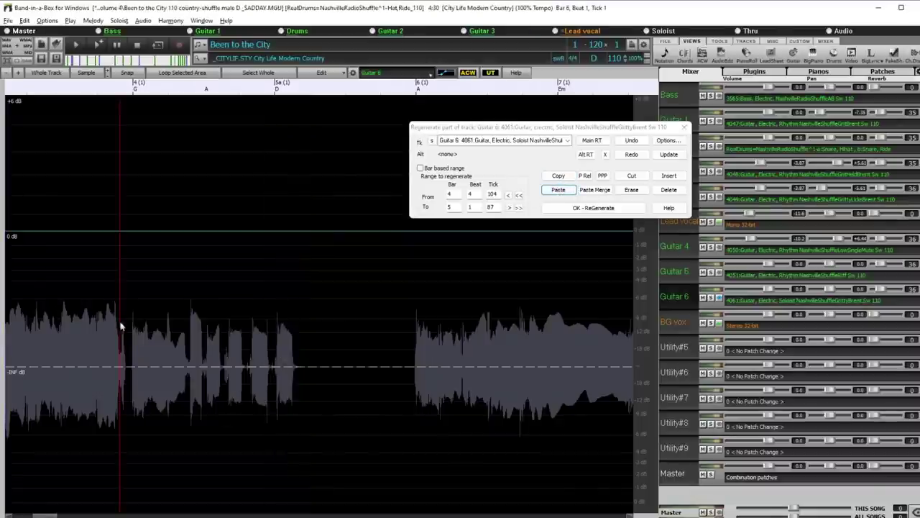
key("space")
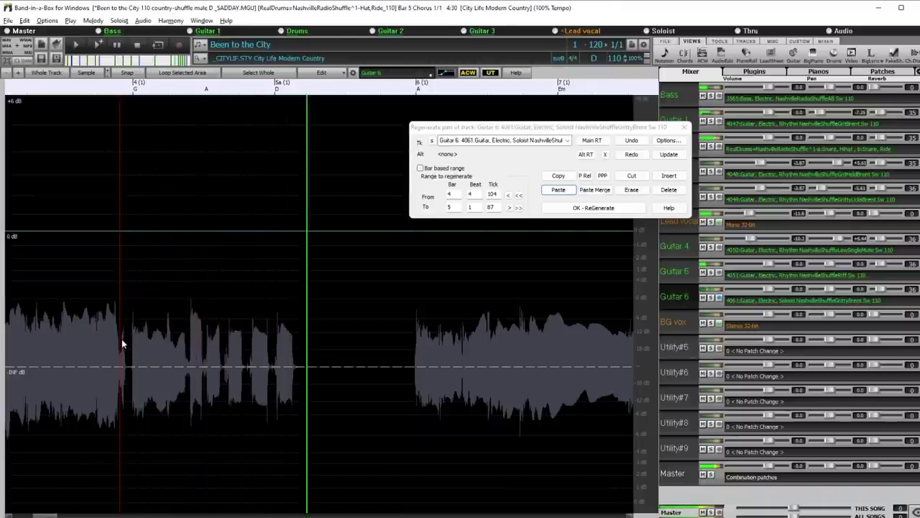
key("space")
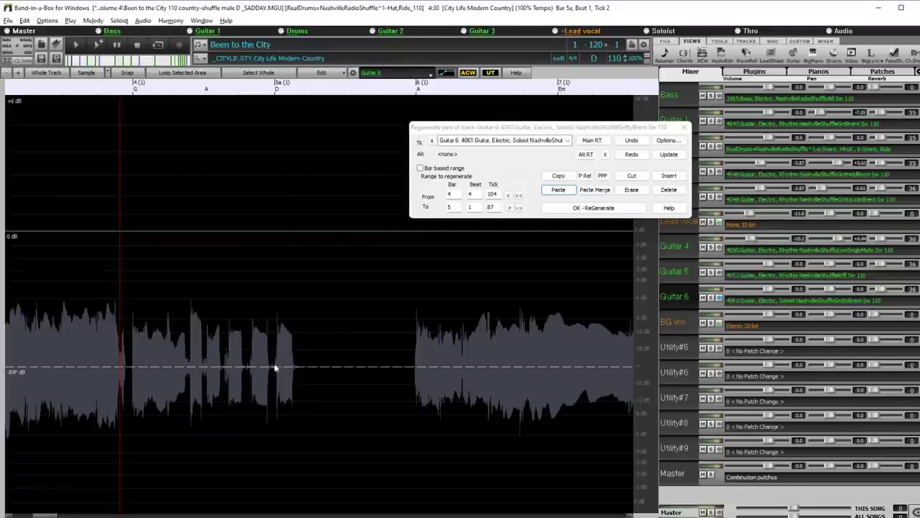
left_click(632, 139)
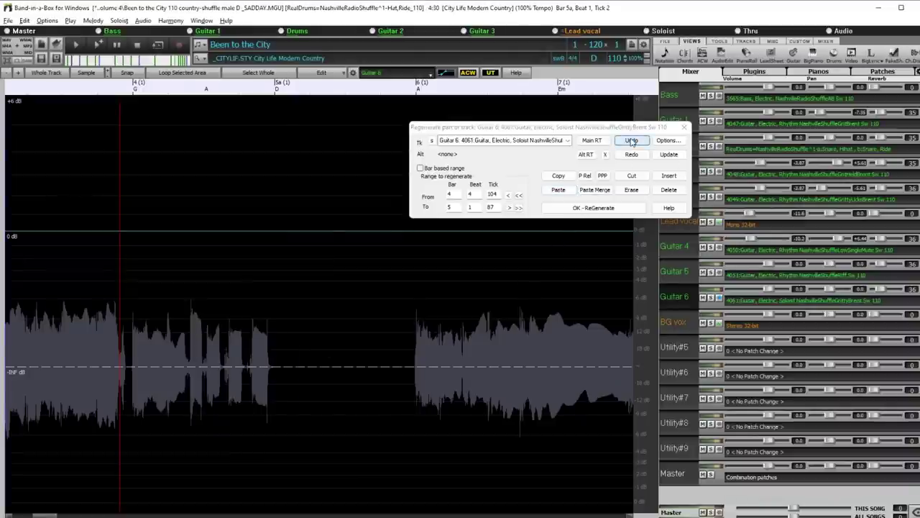
Step: Erase the Guitar 6 audio from bar 5 beat 4 to bar 7 beat 2 and close the regeneration dialog
left_click_drag(409, 353, 609, 357)
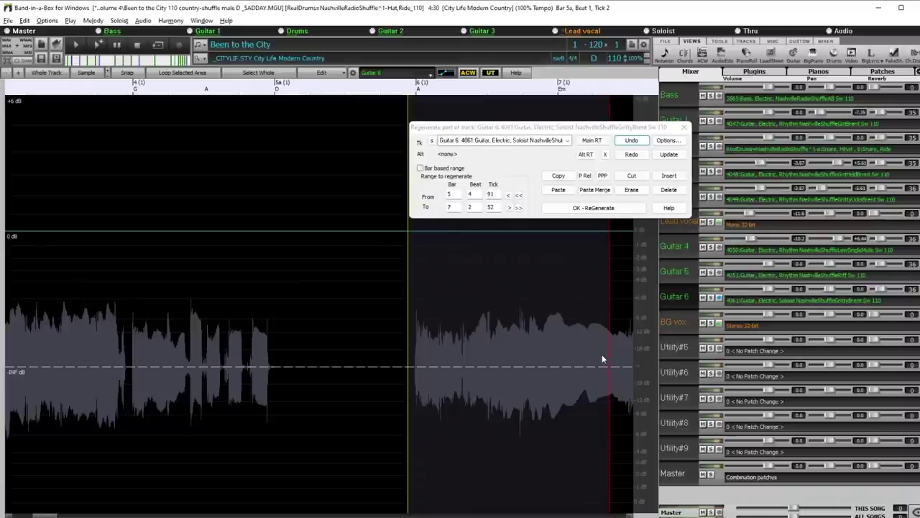
left_click(632, 190)
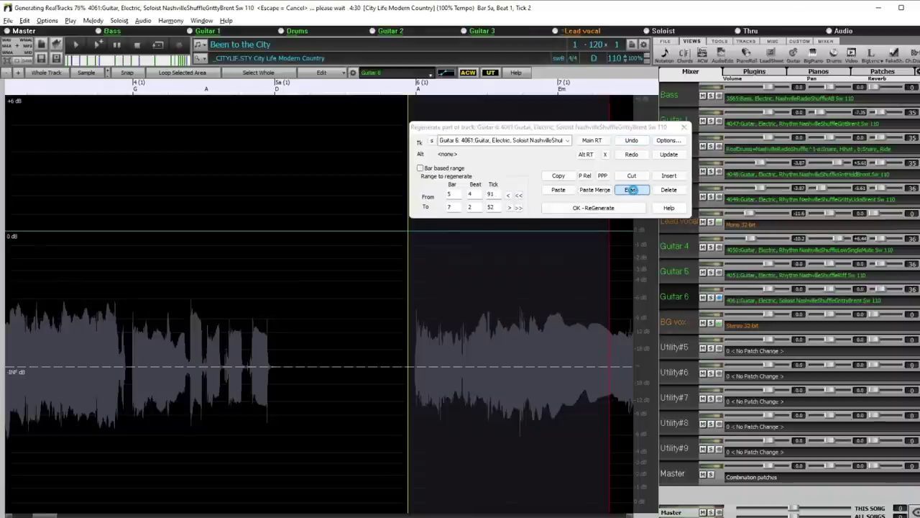
left_click(272, 355)
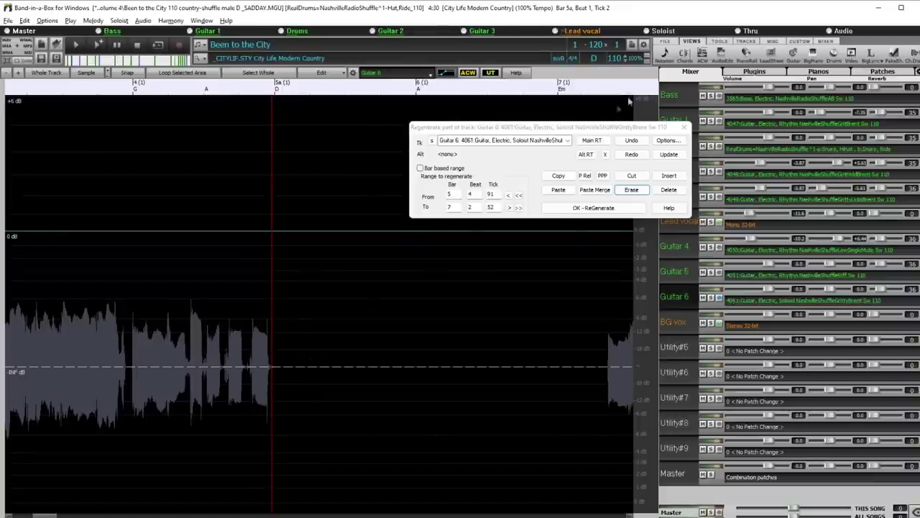
key("Escape")
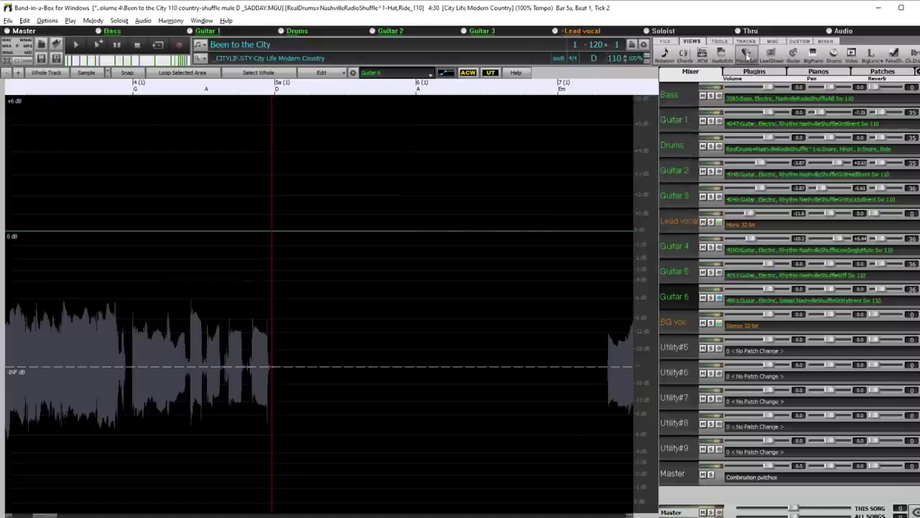
Step: Open Guitar 6 in the Piano Roll and make it a Playable Track with the suggested Hi-Q guitar patch
left_click(748, 55)
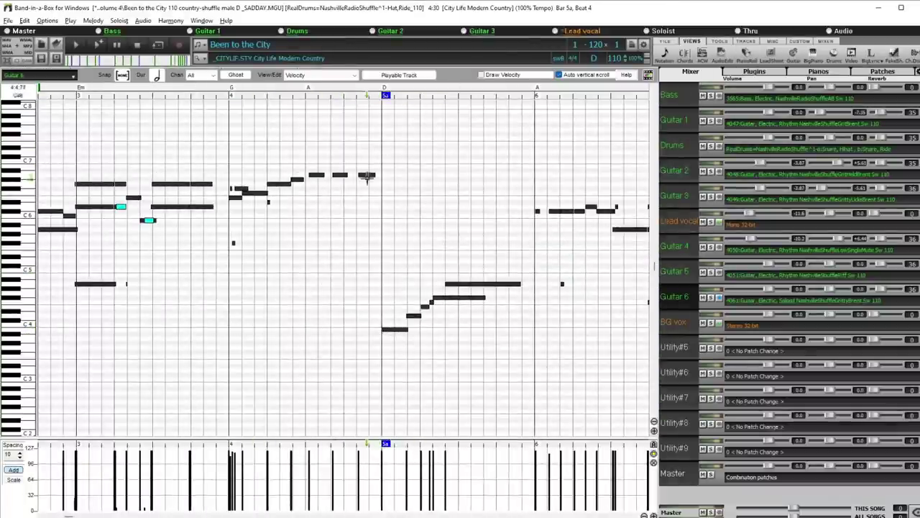
left_click(407, 77)
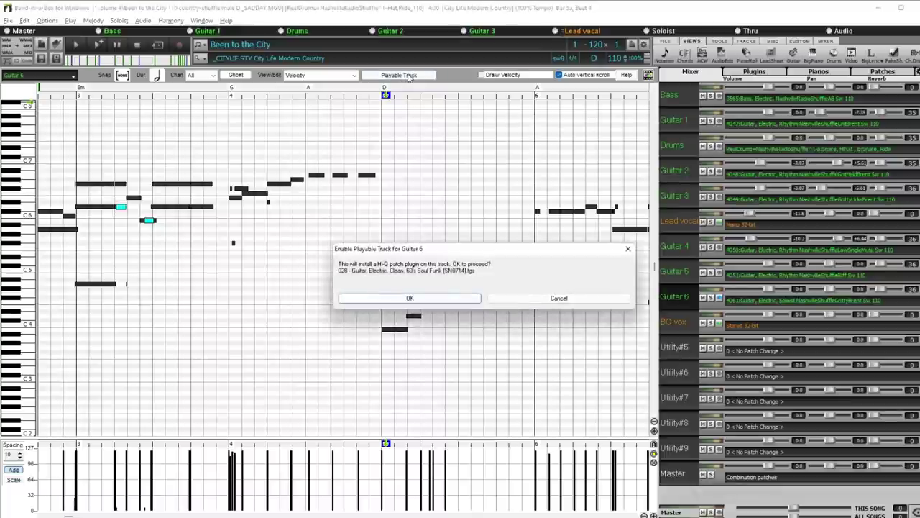
left_click(423, 298)
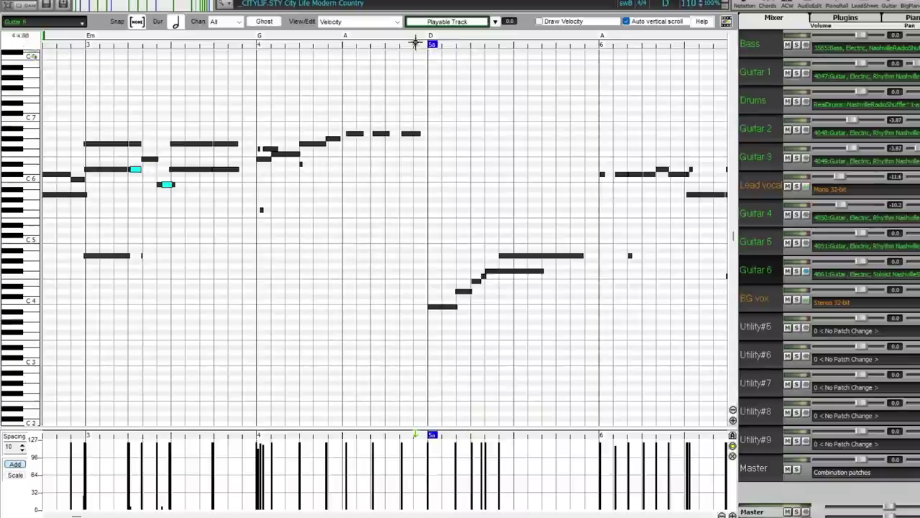
Step: Create a mute region for the generated Guitar 6 part from bar 5 and extend it into beat 3 of bar 6
left_click(462, 47)
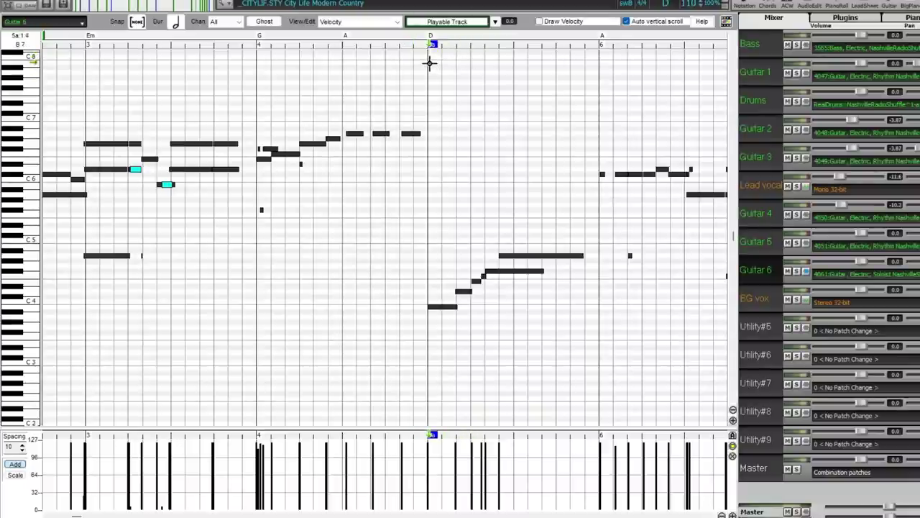
right_click(427, 64)
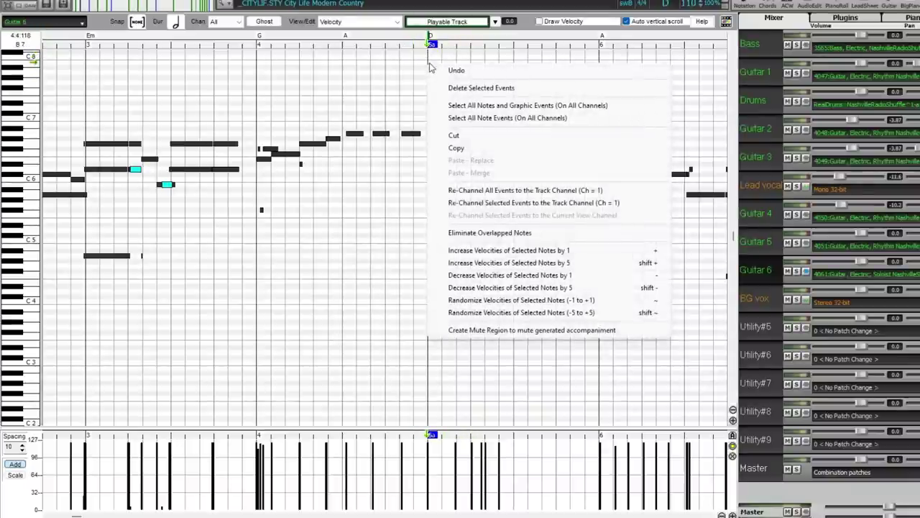
left_click(524, 329)
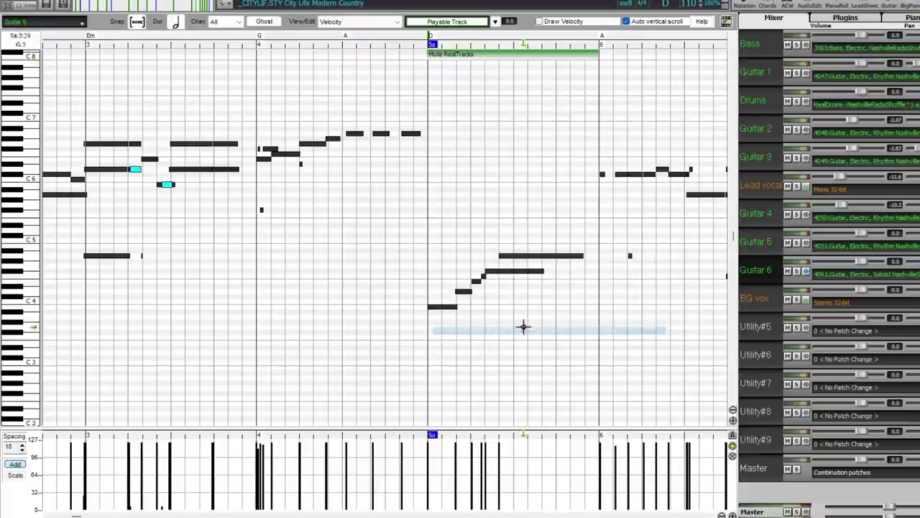
left_click_drag(597, 52, 710, 54)
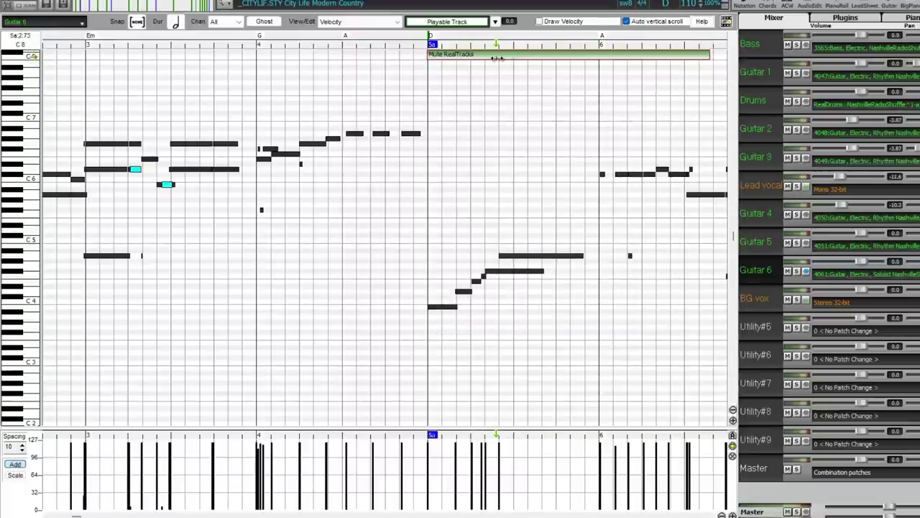
Step: Add an A6 note about two beats long to Guitar 6 and align its start with beat 1 of bar 5
left_click(430, 133)
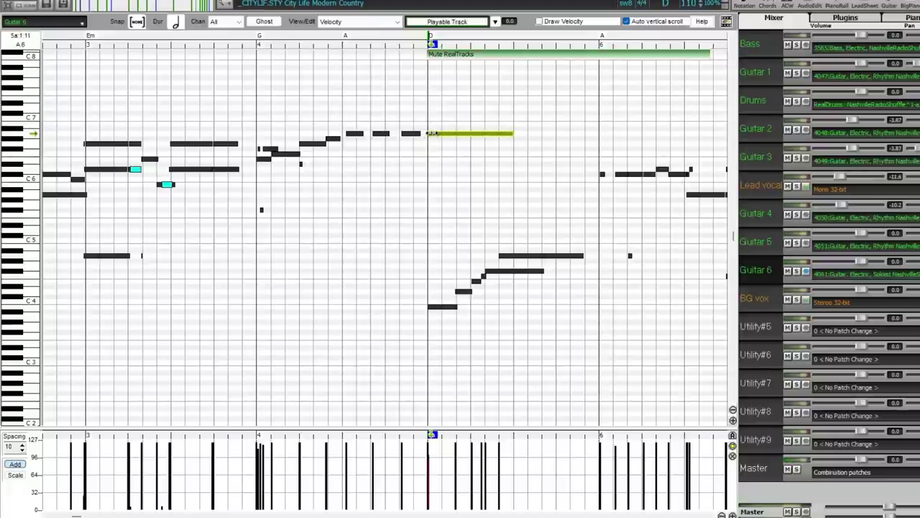
left_click_drag(430, 142, 428, 141)
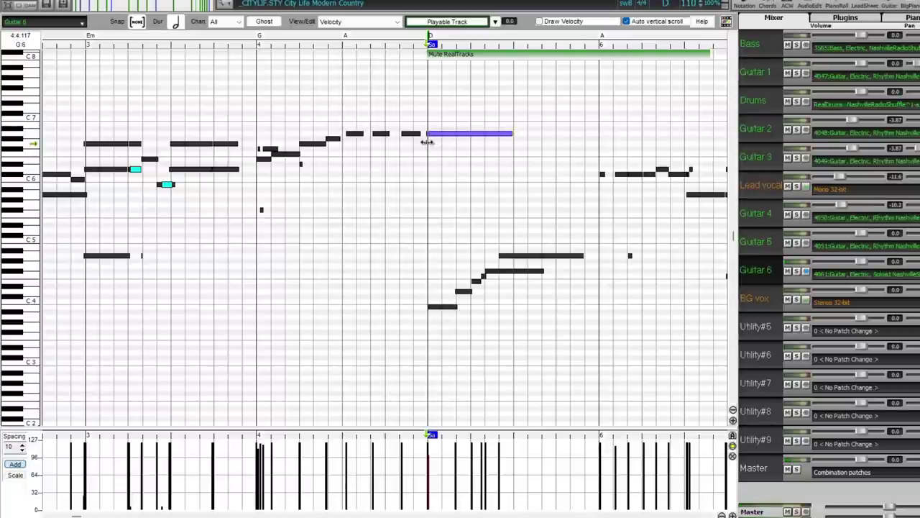
left_click(428, 142)
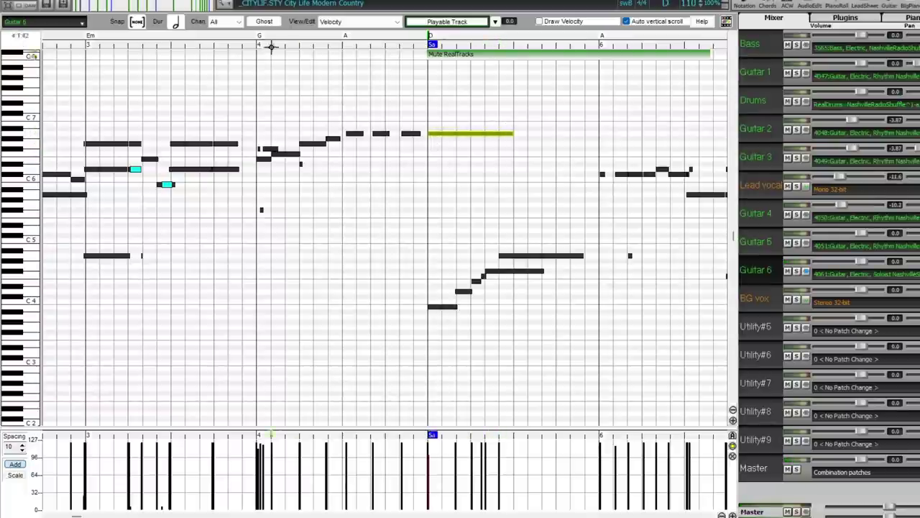
Step: Play the Guitar 6 intro from bar 4 to audition the lead-in to the added A6 note at bar 5
left_click(188, 40)
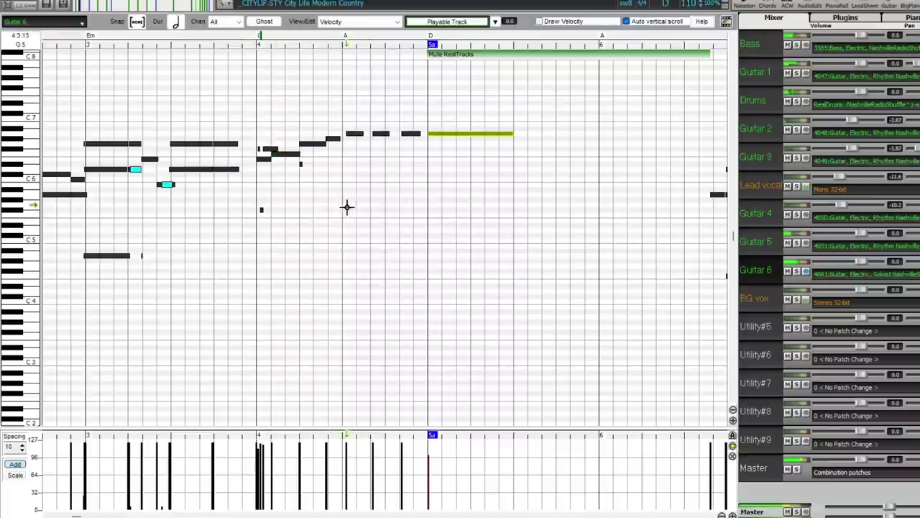
key("space")
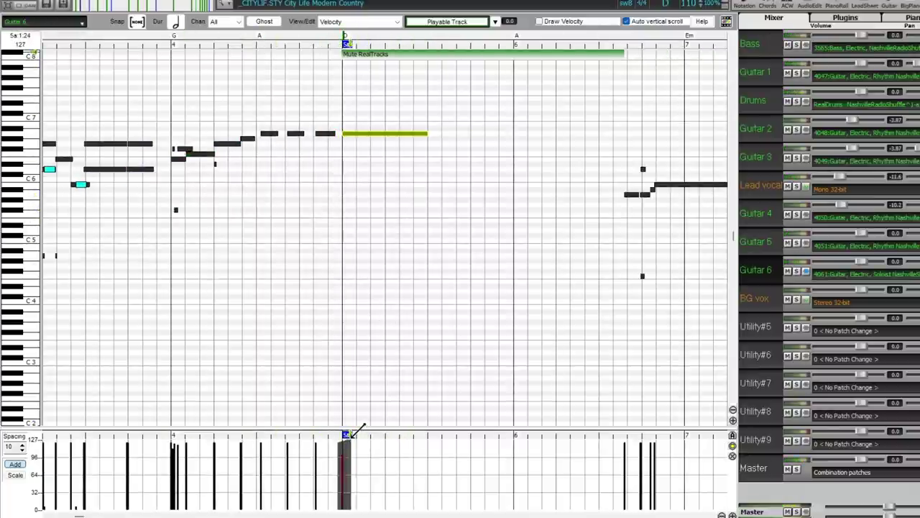
left_click(258, 36)
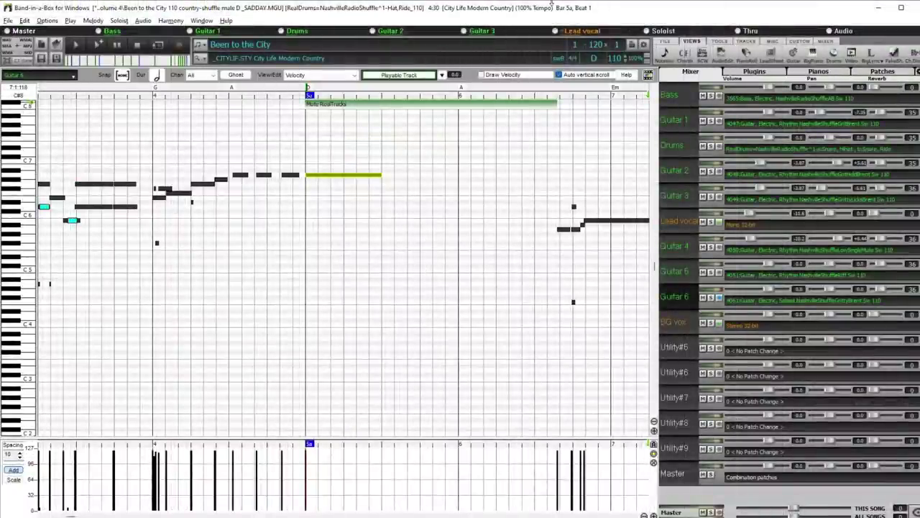
Step: Save the song as a new file named "Been to the City My edit"
key("alt+f")
key("a")
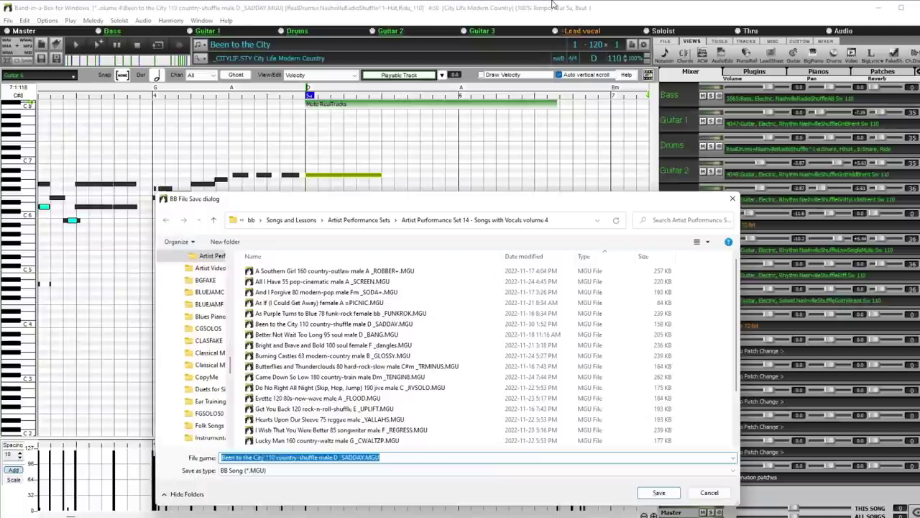
key("End")
key("ctrl+shift+Left")
key("ctrl+shift+Left")
key("ctrl+shift+Left")
key("ctrl+shift+Left")
key("ctrl+shift+Left")
key("ctrl+shift+Left")
type("My")
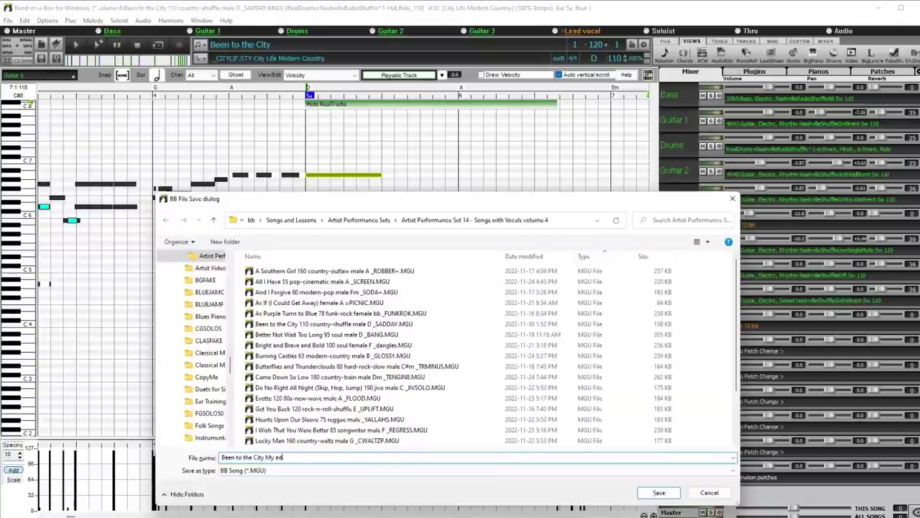
key("Return")
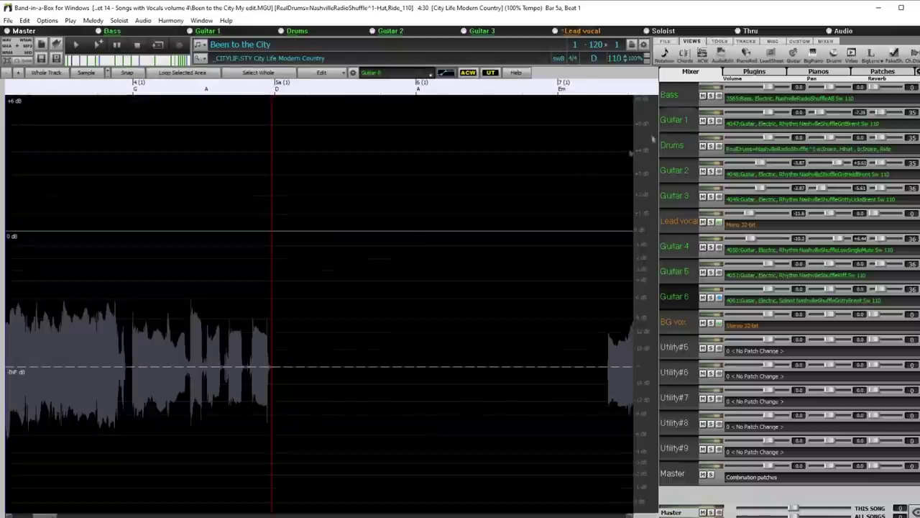
Step: Play the song from bar 2 through bar 6 while viewing Guitar 6's audio waveform
left_click(723, 53)
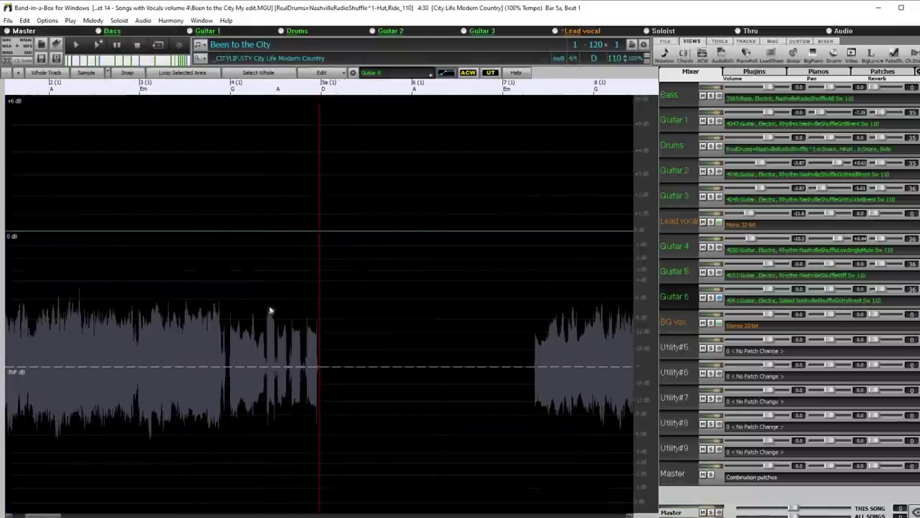
left_click(72, 249)
key("space")
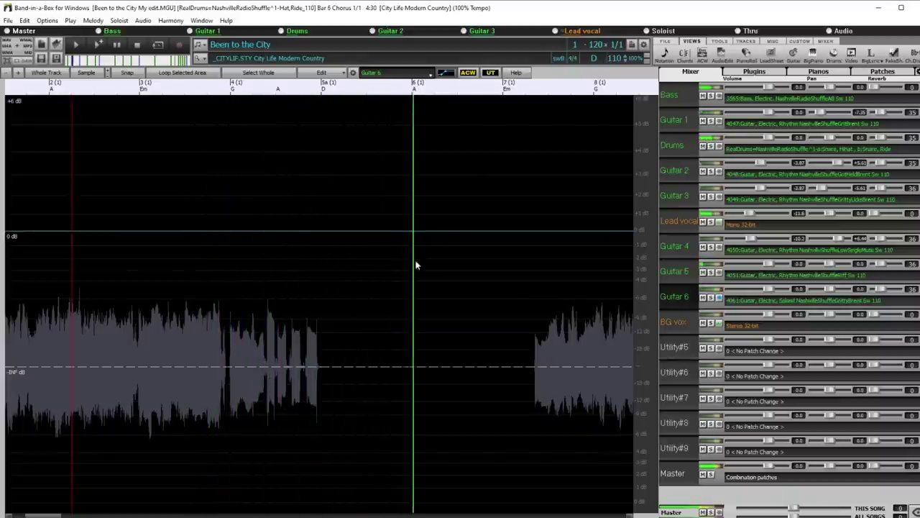
key("Escape")
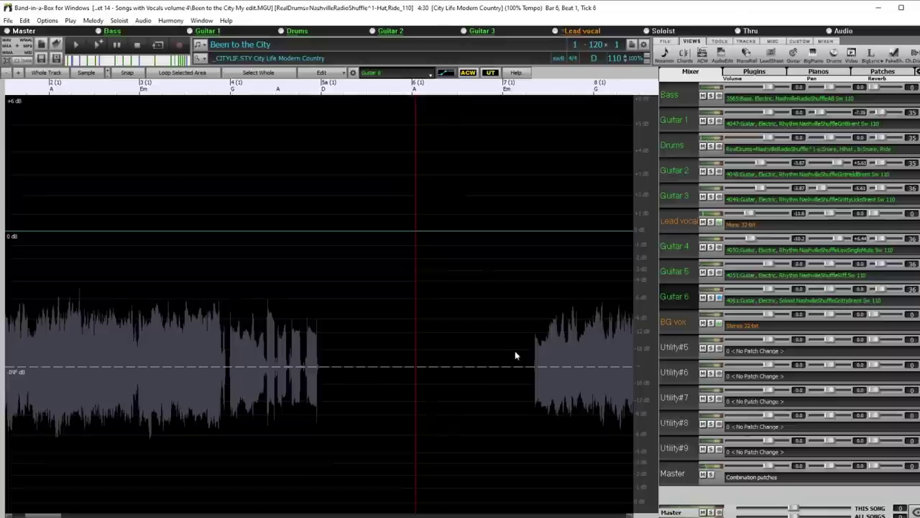
Step: Erase the Guitar 6 audio from just after the start of bar 7 to the start of bar 11
left_click(491, 355)
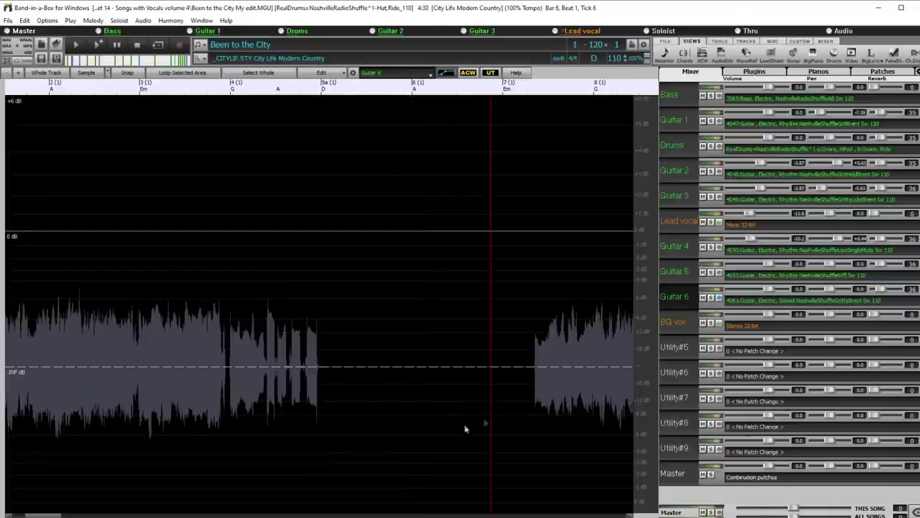
scroll(520, 361, "down", 4)
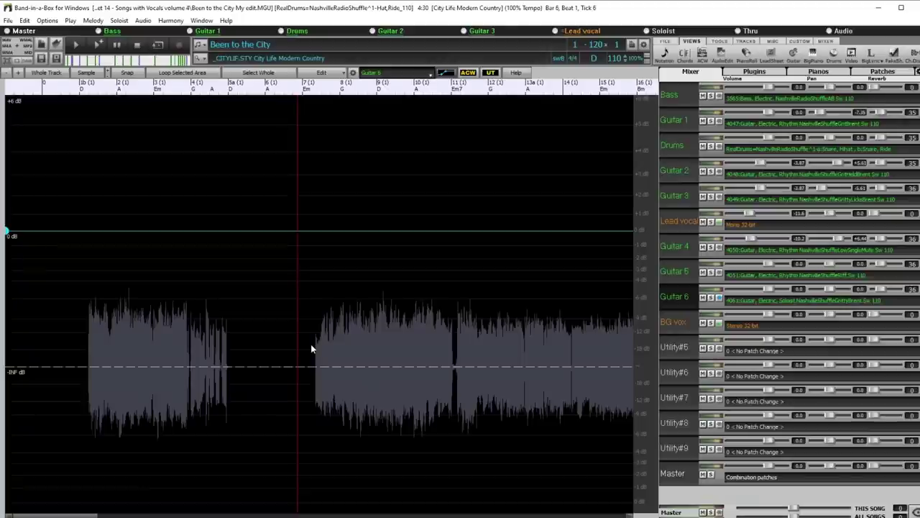
left_click_drag(310, 344, 455, 380)
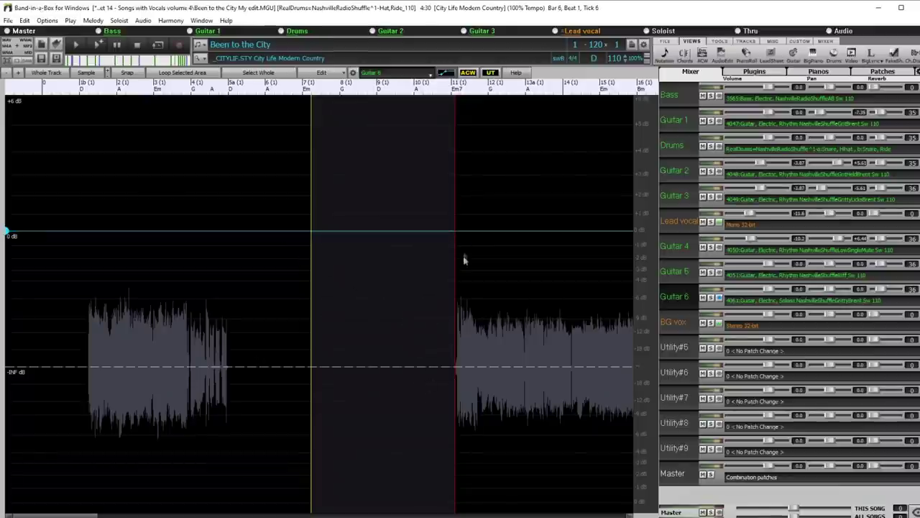
Step: Add volume nodes to Guitar 6 that fade it from 0 dB at bar 10 to -INF dB just before bar 11, and audition from there
left_click(419, 232)
left_click_drag(442, 234, 446, 448)
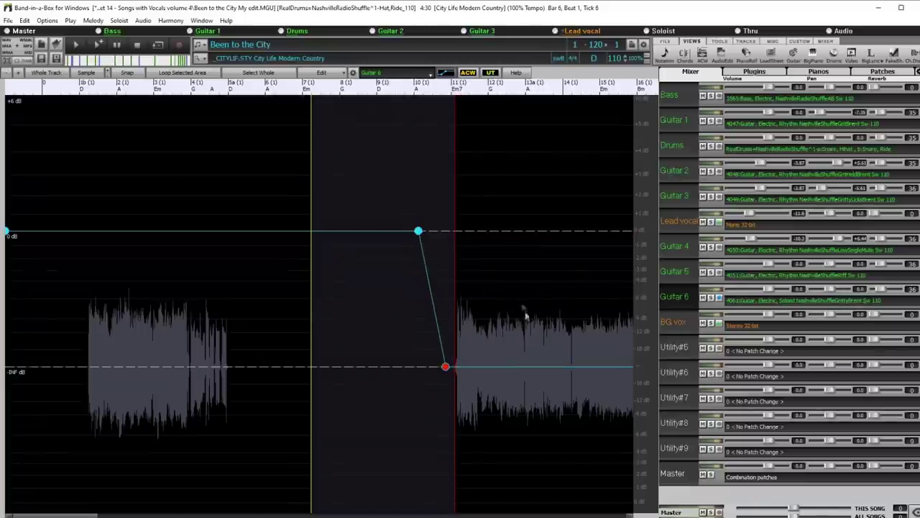
left_click(453, 403)
key("space")
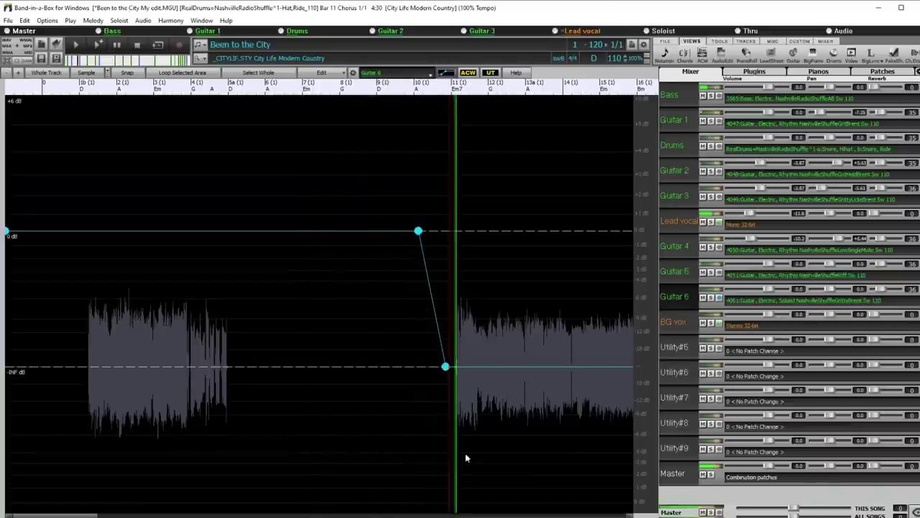
key("space")
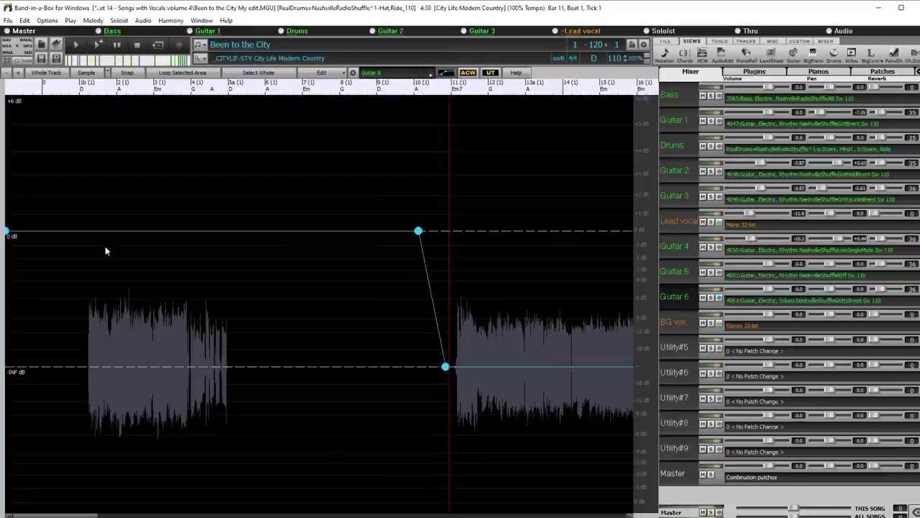
Step: Play the full mix from just before bar 4 to hear the end of the Guitar 6 intro
left_click(226, 268)
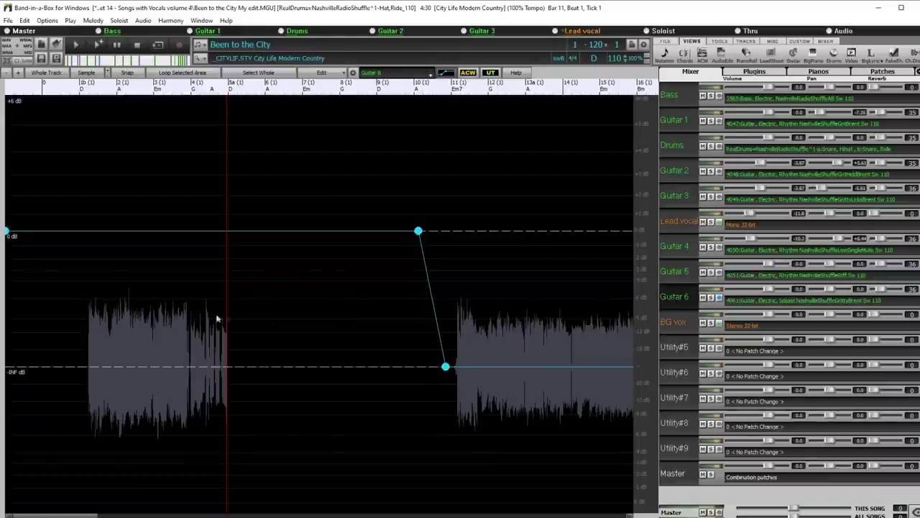
left_click(185, 302)
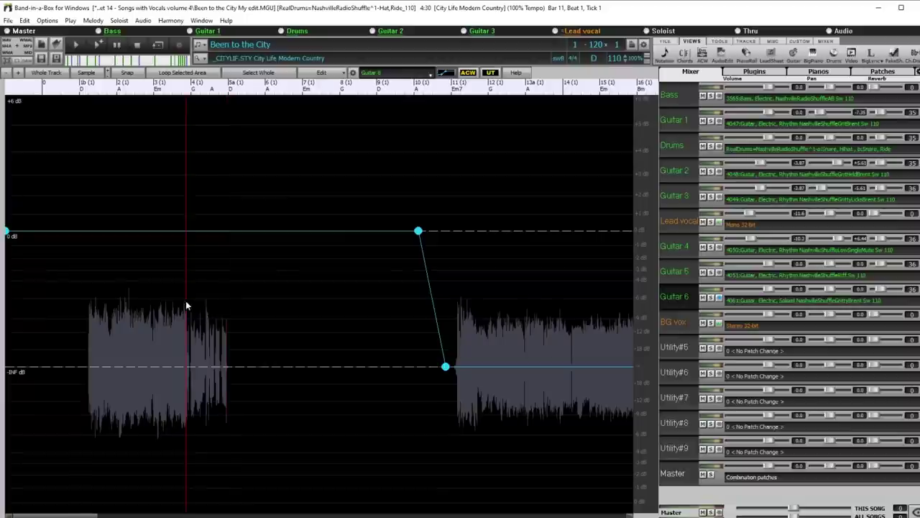
key("space")
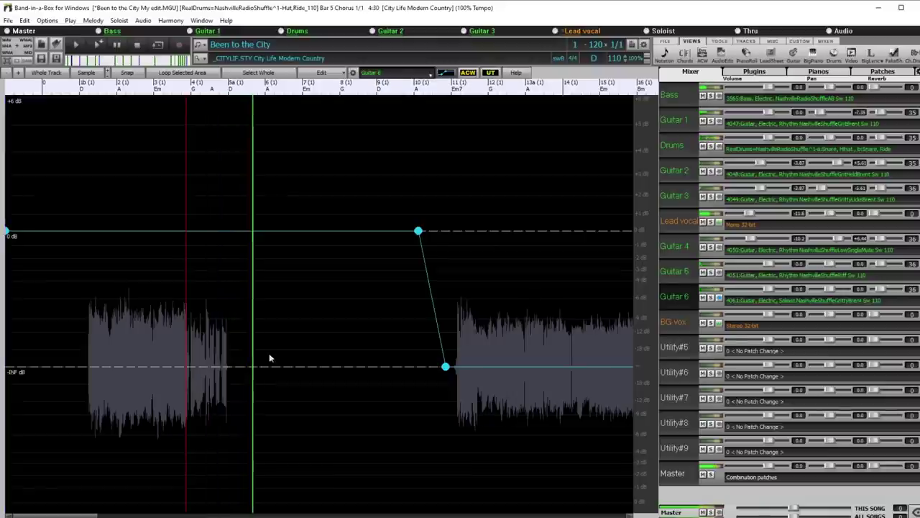
Step: Solo Guitar 3 to hear its part alone, continuing playback around bar 7
left_click(711, 273)
left_click(711, 272)
left_click(711, 246)
left_click(711, 197)
left_click(310, 285)
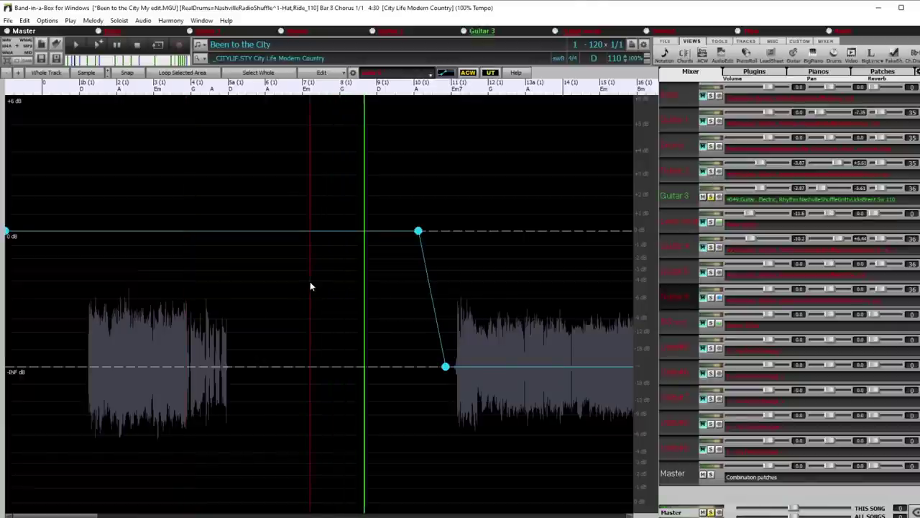
Step: Add Guitar 4 and the lead vocal to the soloed tracks and audition them from just before bar 6
left_click(712, 272)
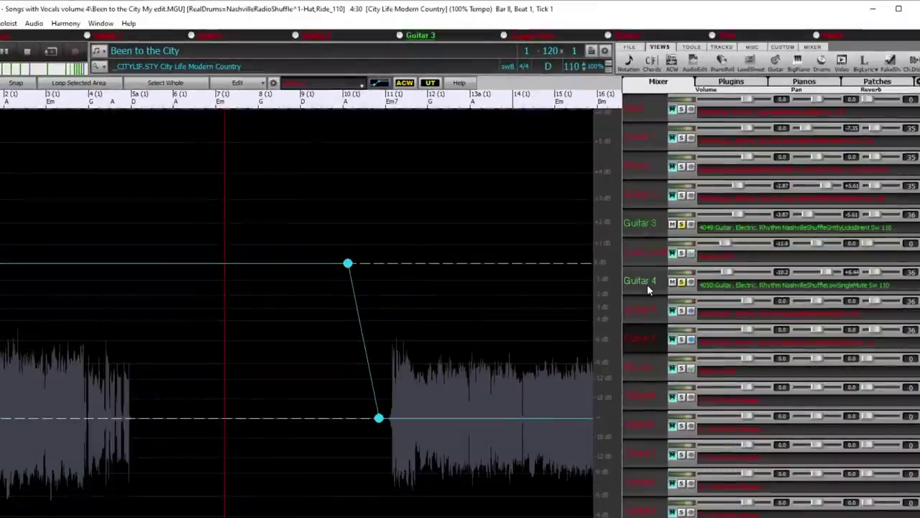
left_click(171, 335)
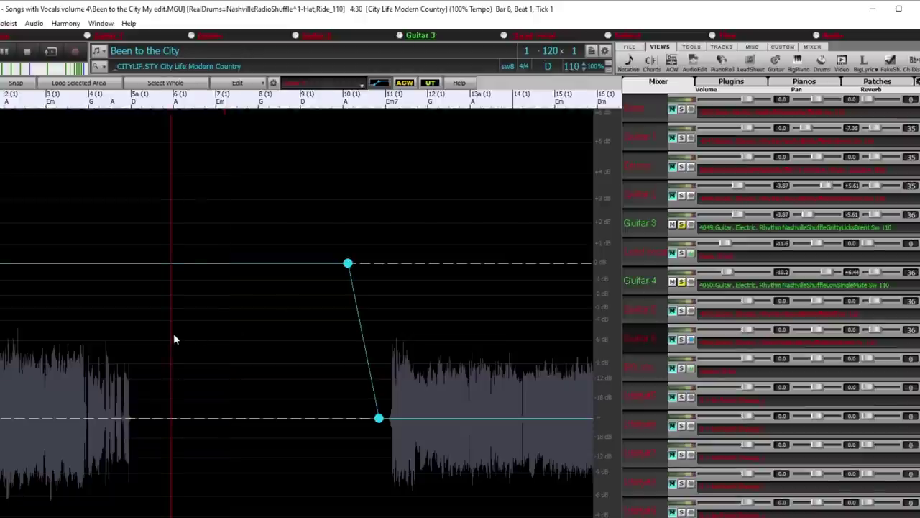
key("space")
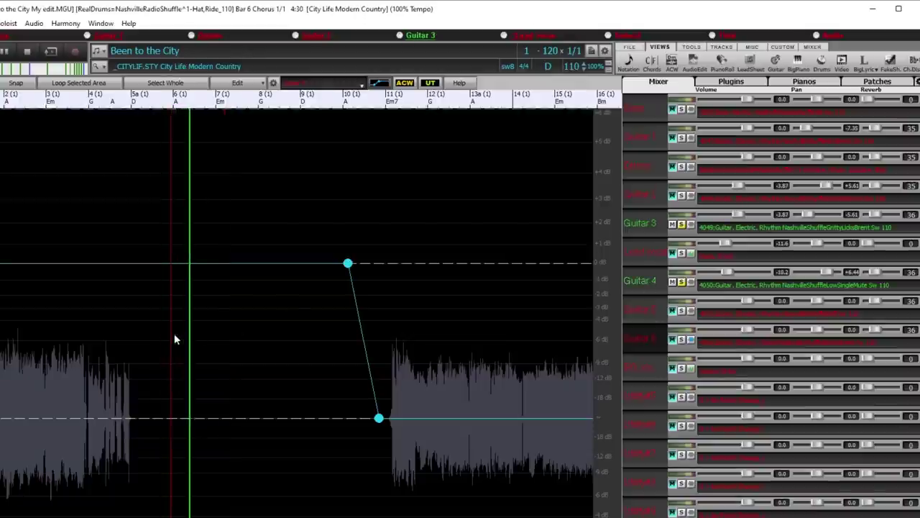
left_click(682, 254)
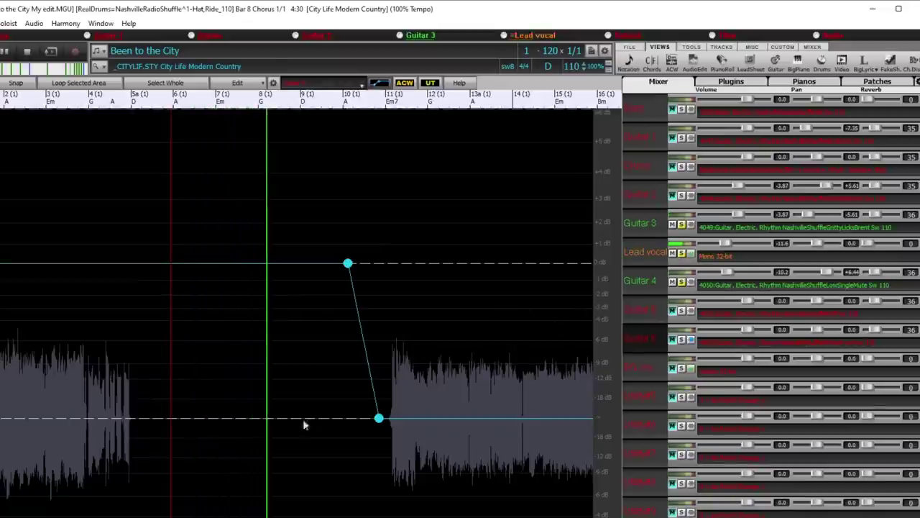
Step: Add Guitar 2 to the soloed tracks and audition them from just after the start of bar 5
left_click(146, 385)
key("space")
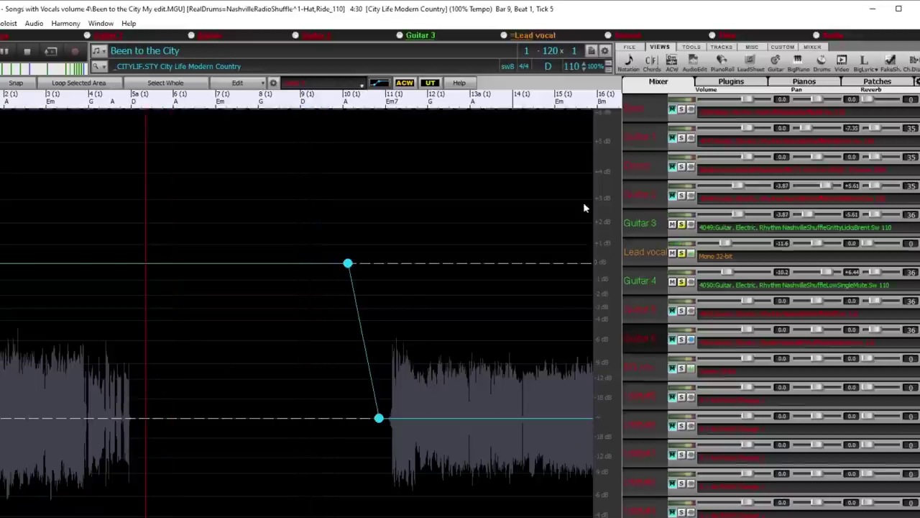
left_click(683, 196)
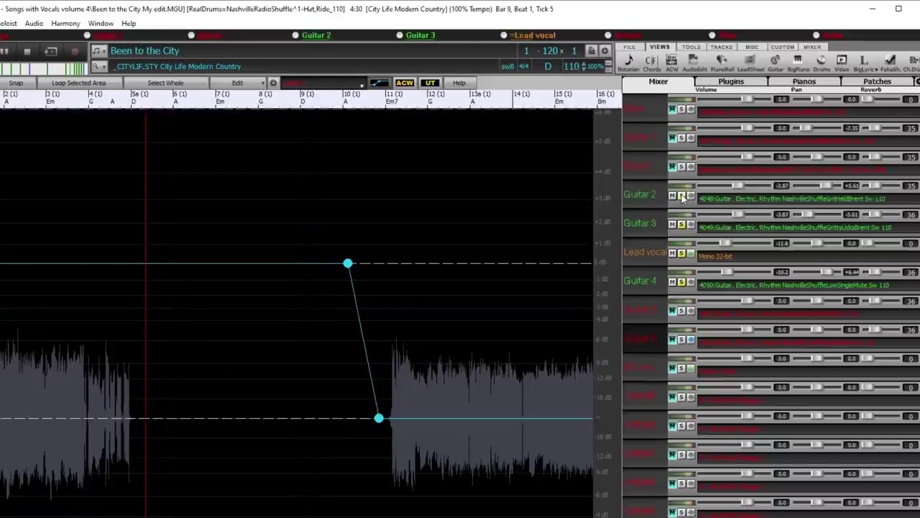
key("space")
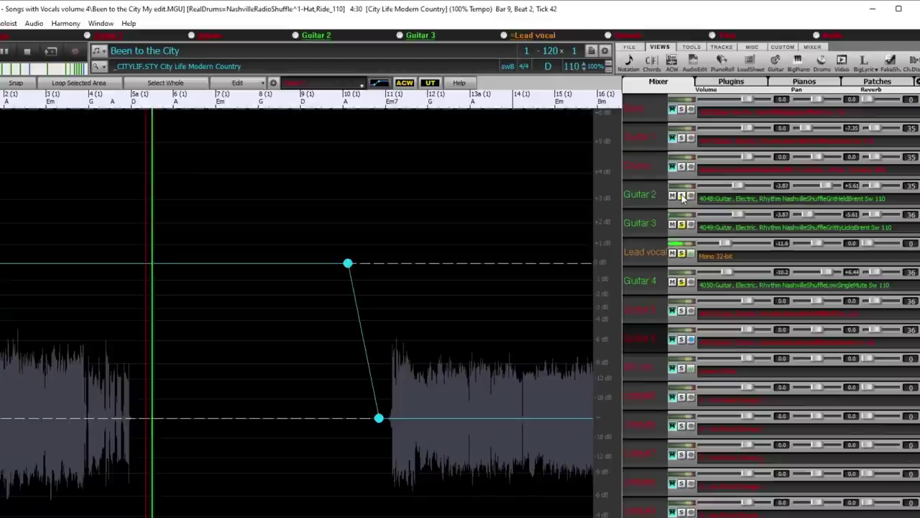
Step: Compare the soloed tracks with and without Guitar 1, replaying the passage from bar 5 after removing its solo
left_click(682, 138)
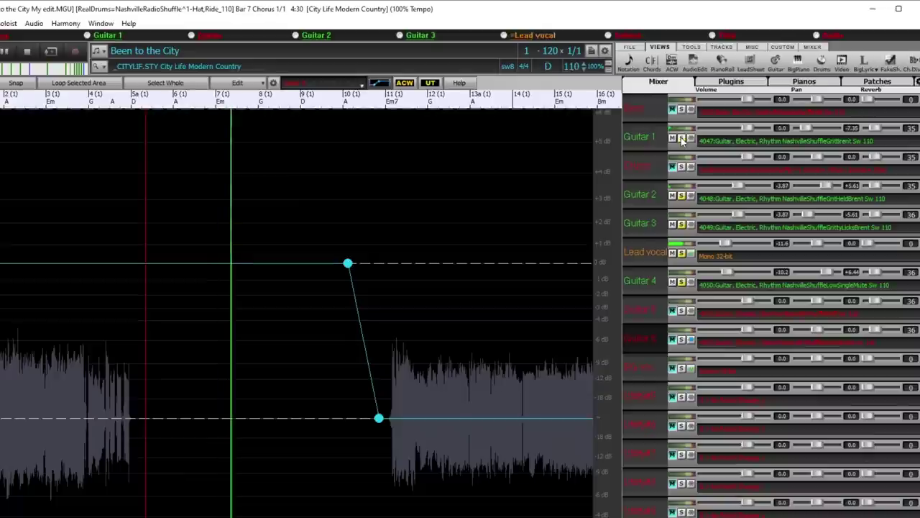
key("space")
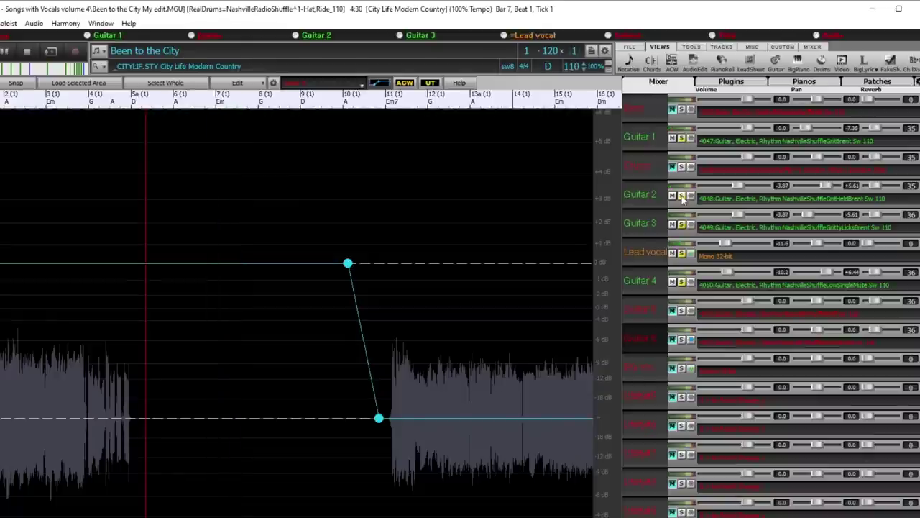
left_click(682, 138)
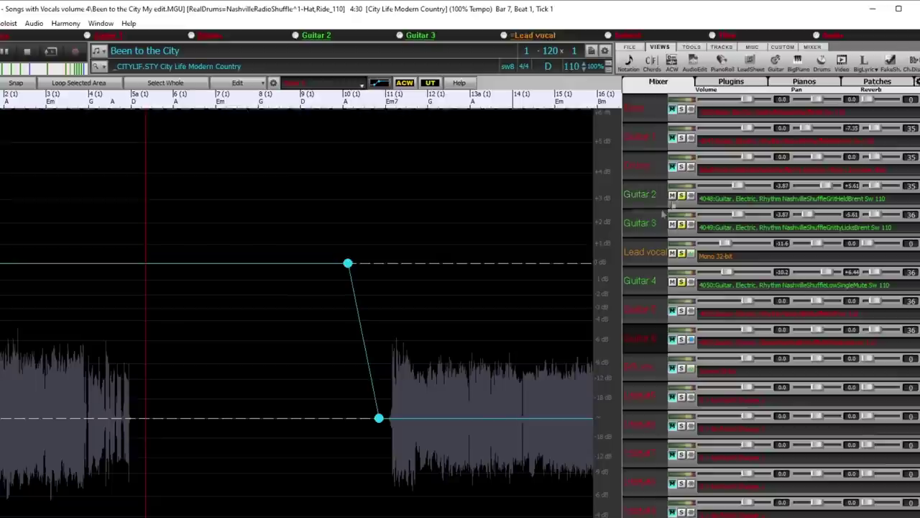
key("space")
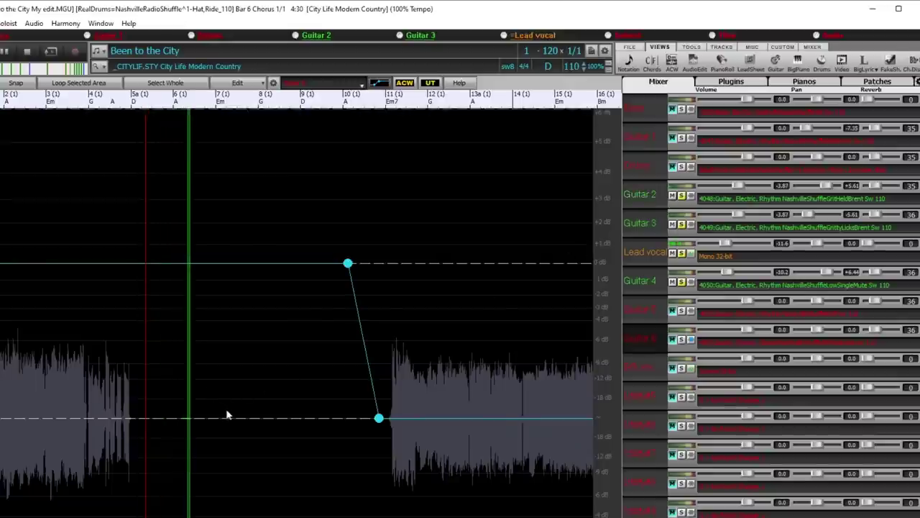
key("space")
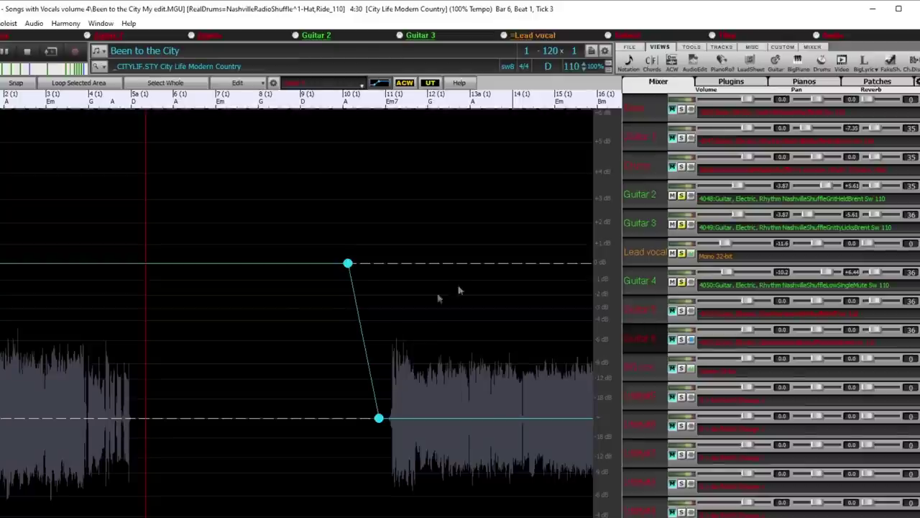
Step: Drop Guitar 5's volume envelope from 0 dB to silence just before its first new note after the start of bar 5
scroll(159, 352, "up", 2)
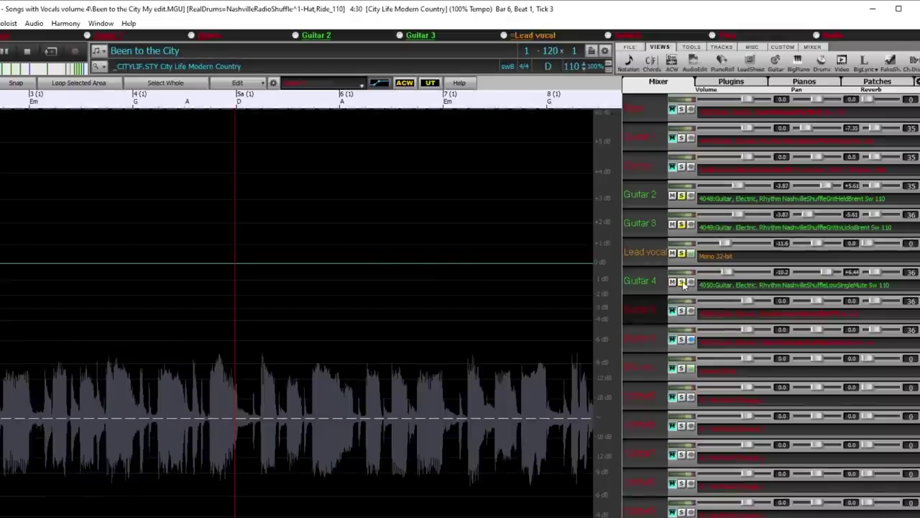
scroll(374, 421, "up", 2)
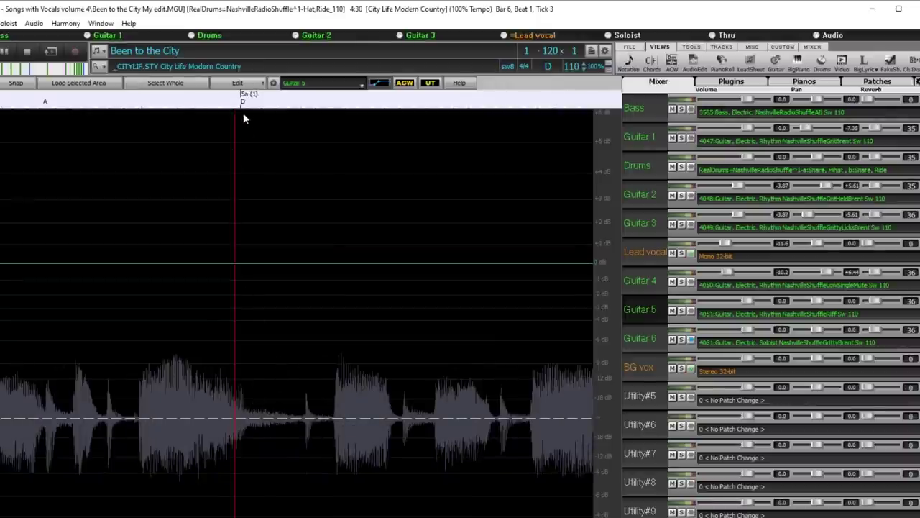
left_click_drag(242, 148, 335, 152)
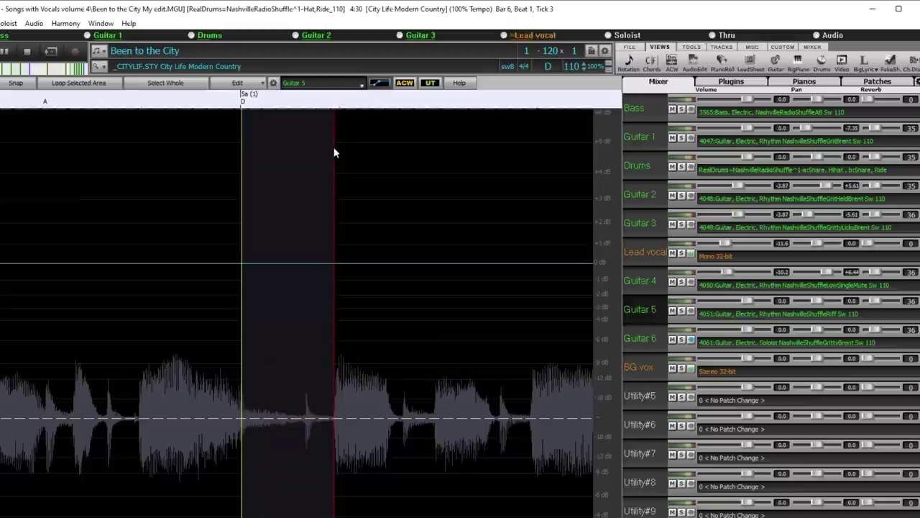
left_click(334, 419)
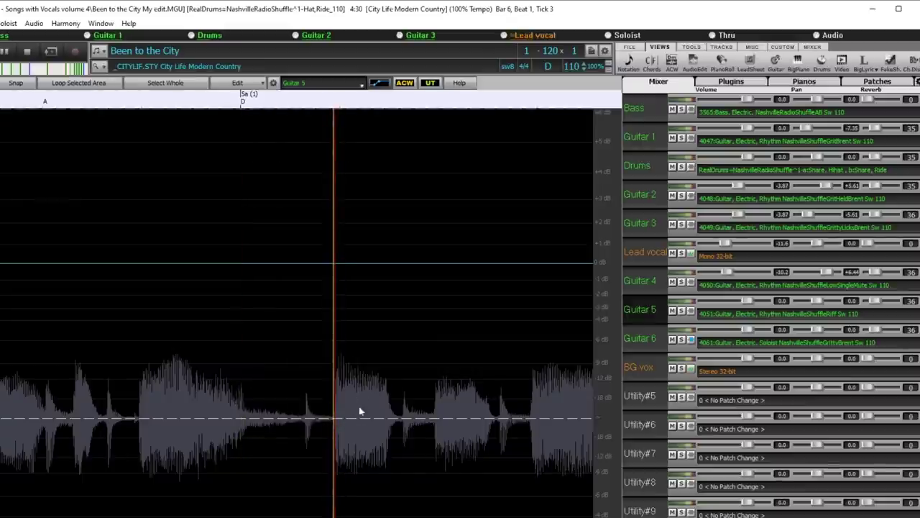
left_click(323, 264)
left_click_drag(333, 264, 332, 418)
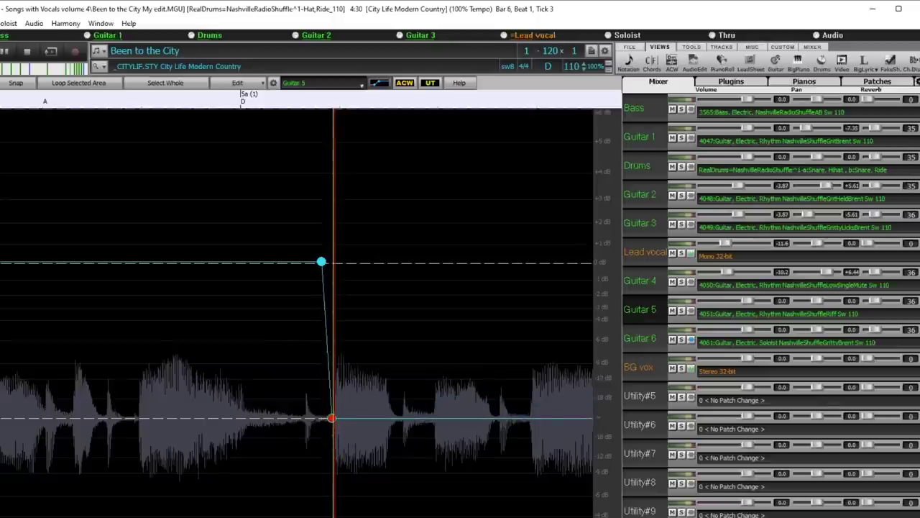
Step: Solo Guitar 5 with the drums and audition its cut-off from bar 4 into bar 5
scroll(396, 467, "down", 2)
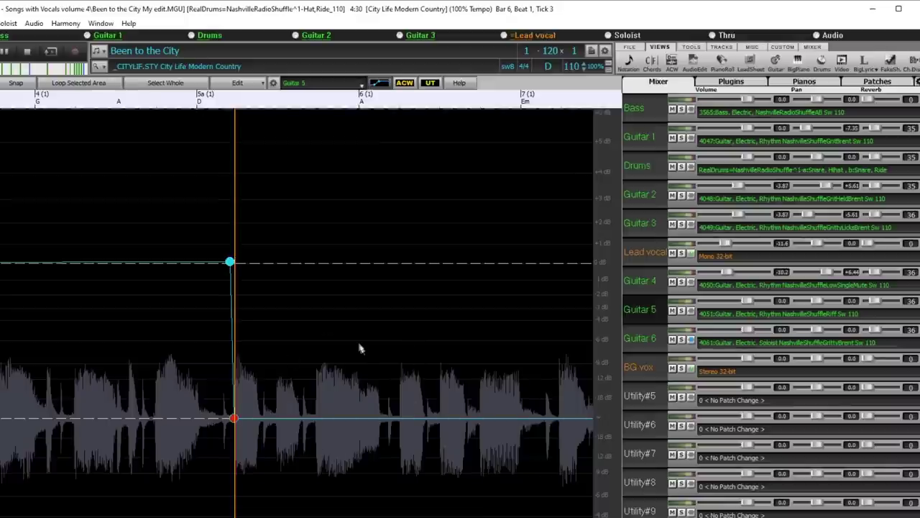
scroll(302, 357, "up", 1)
scroll(300, 357, "up", 2)
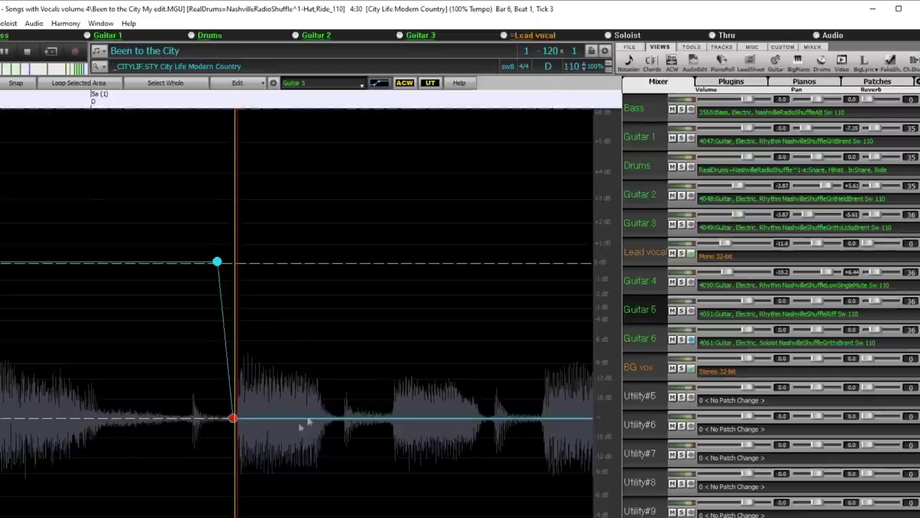
scroll(261, 459, "down", 1)
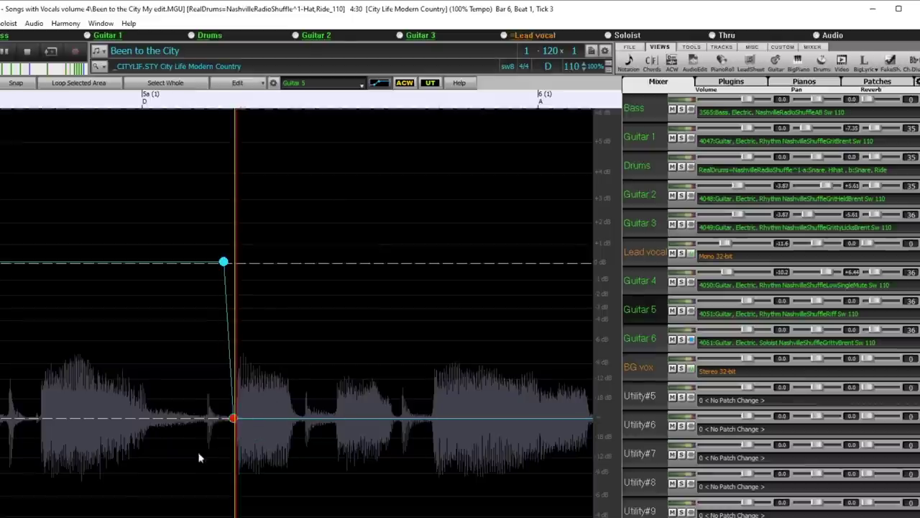
scroll(219, 456, "down", 2)
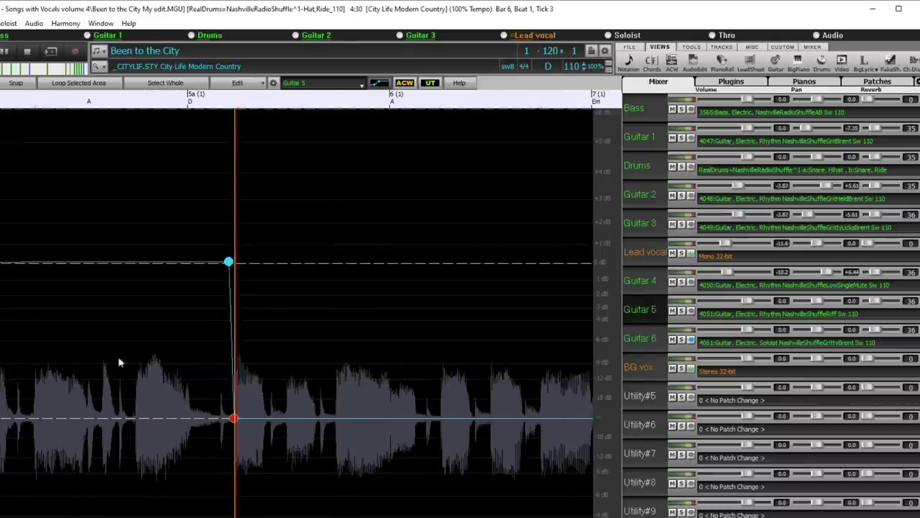
scroll(118, 362, "down", 1)
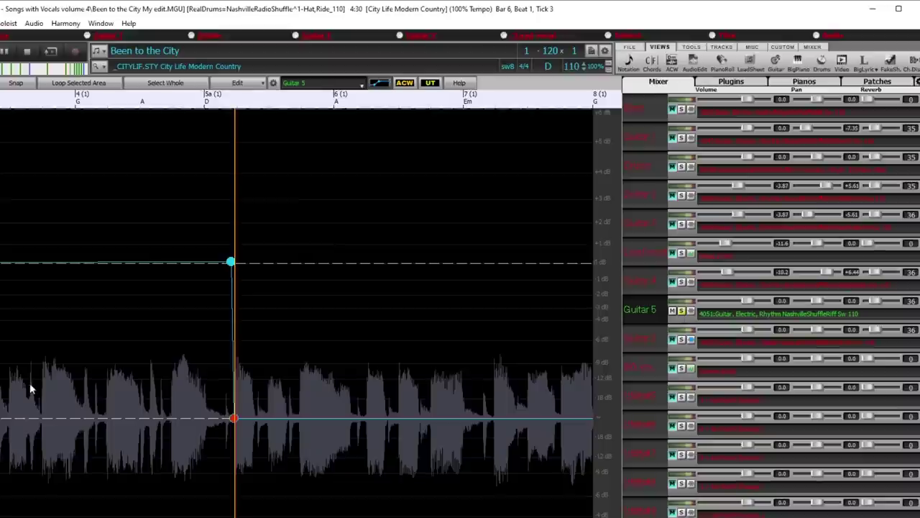
left_click(682, 167)
key("space")
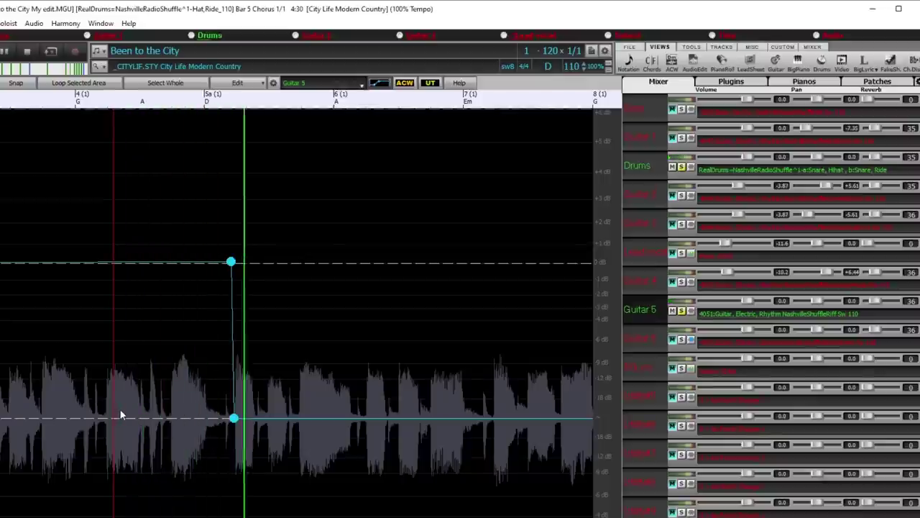
key("space")
Step: Add Guitar 1 to the soloed tracks and audition it from bar 4 with and without Guitar 5
left_click(681, 138)
left_click(642, 136)
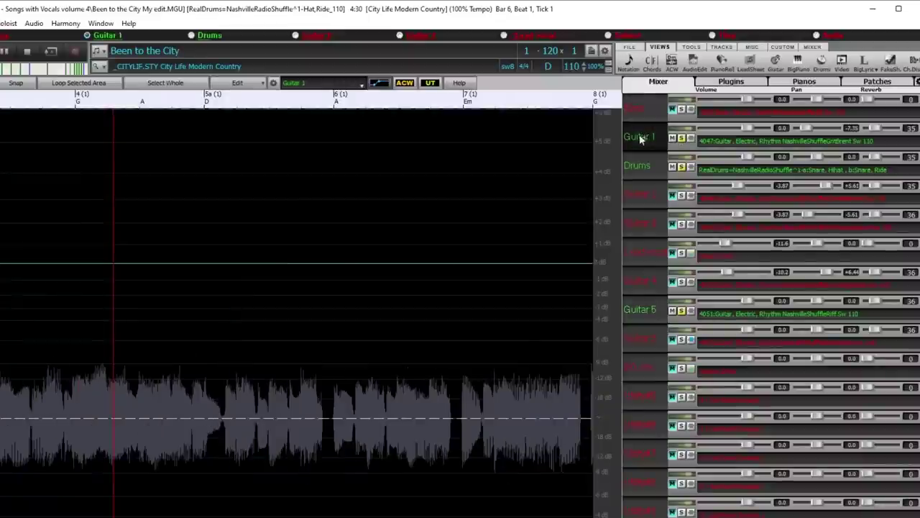
key("space")
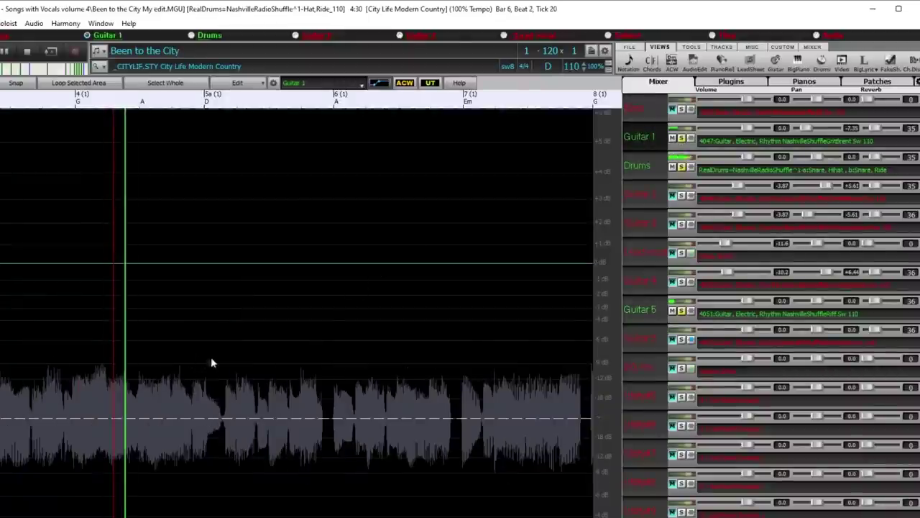
key("space")
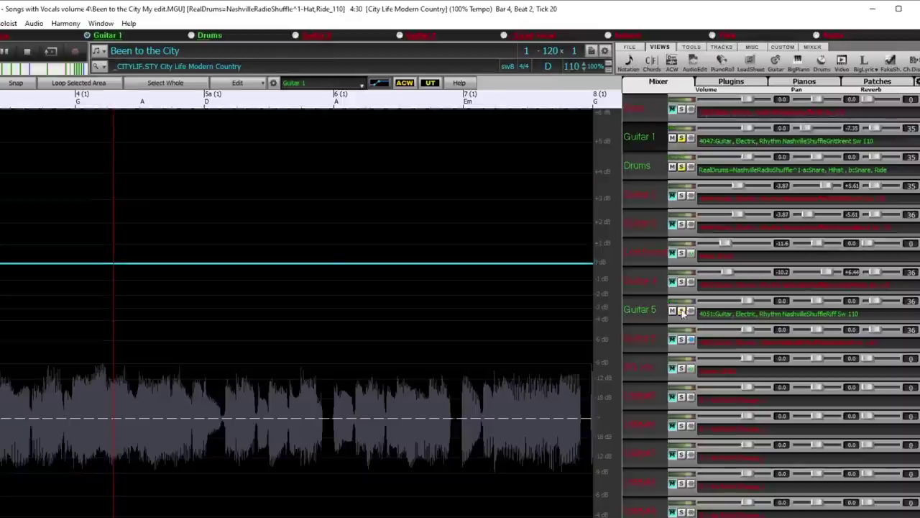
key("space")
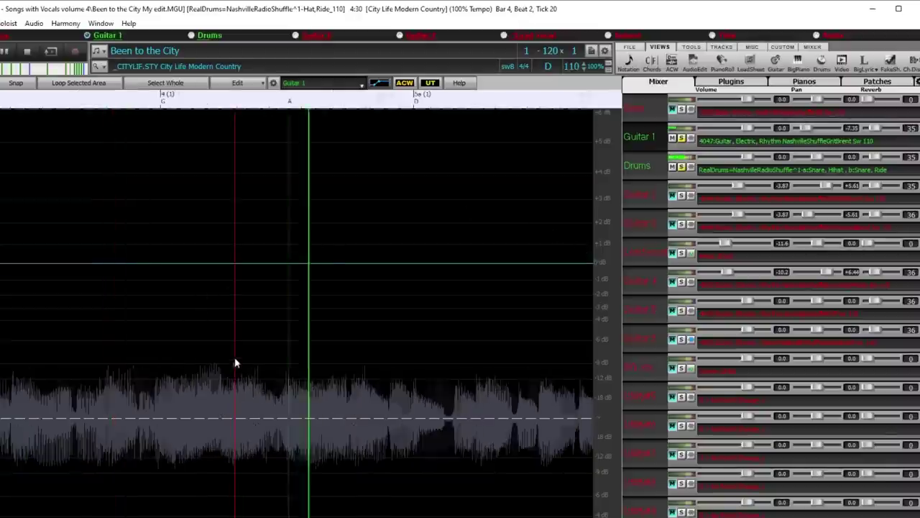
key("space")
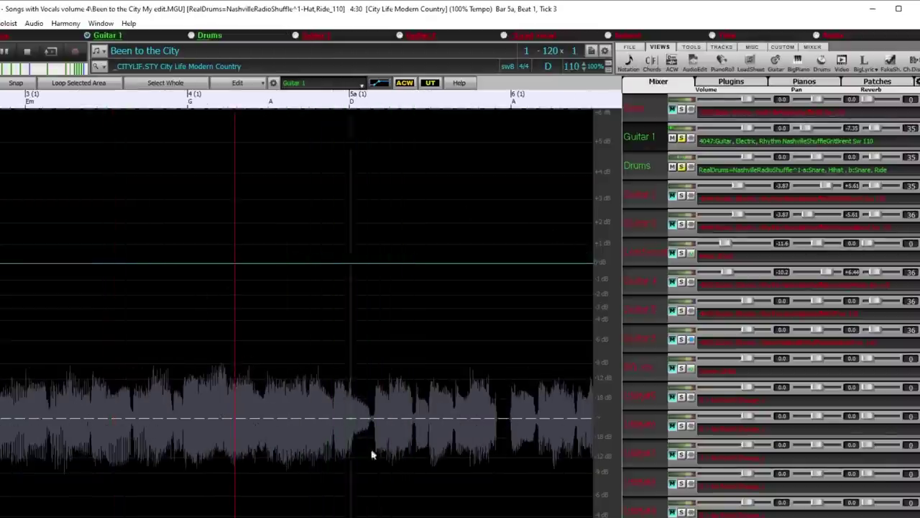
Step: Drop Guitar 1's volume envelope from 0 dB to silence in the gap just after the start of bar 5, and audition the cut-off
scroll(371, 430, "up", 3)
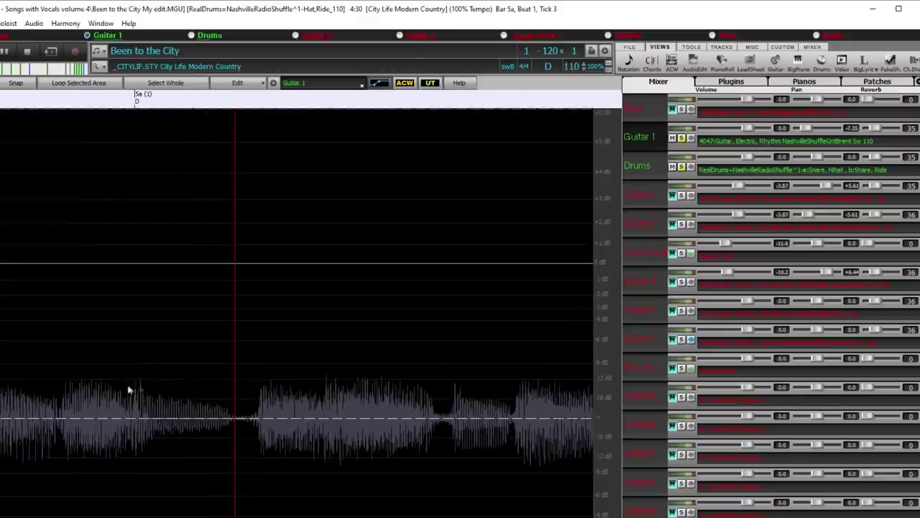
left_click(240, 424)
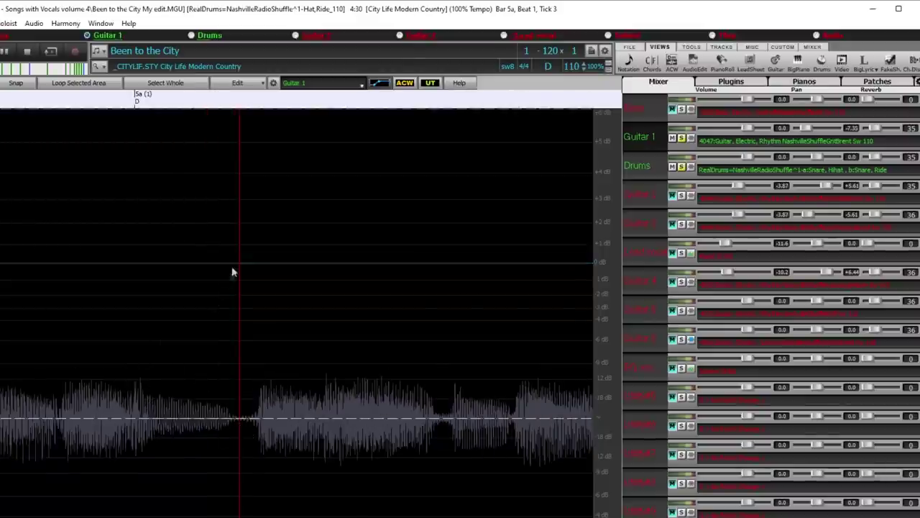
left_click_drag(250, 266, 247, 435)
scroll(200, 454, "down", 3)
key("space")
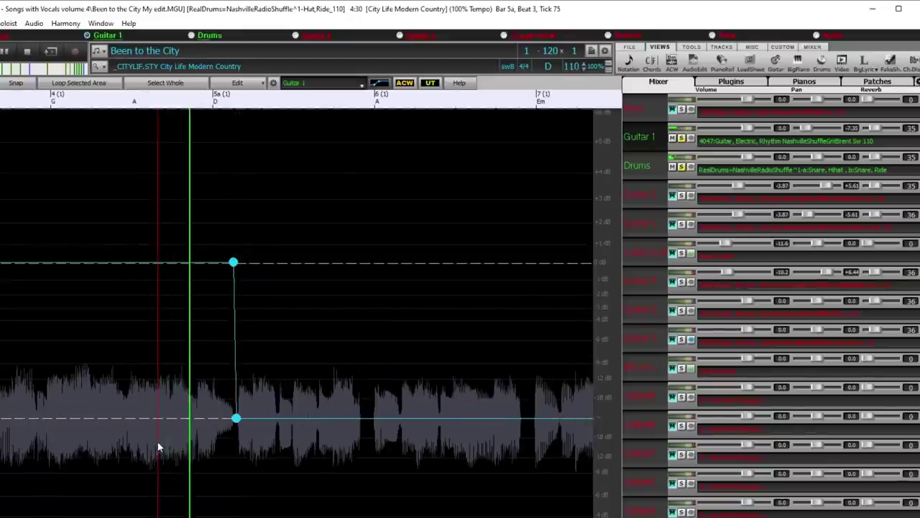
key("space")
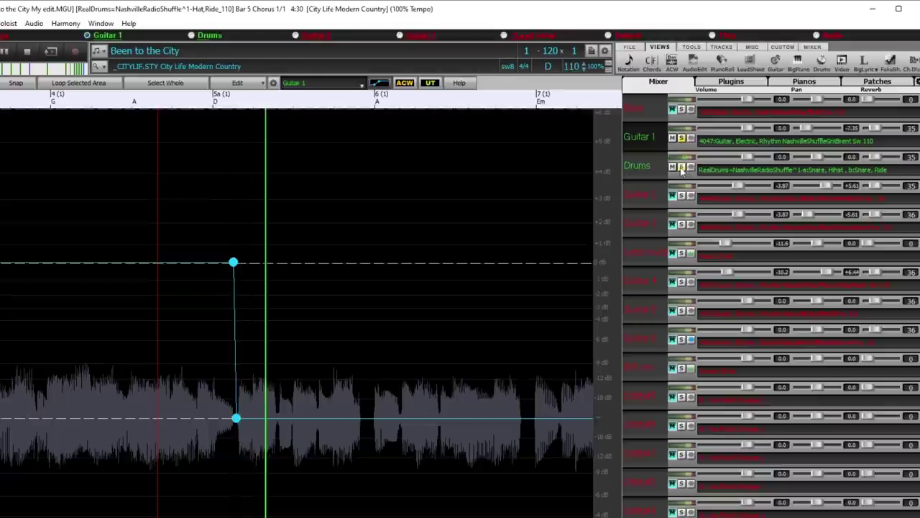
Step: Clear the solos and audition the full mix from bar 3 through the start of the vocals
left_click(681, 167)
scroll(228, 326, "down", 3)
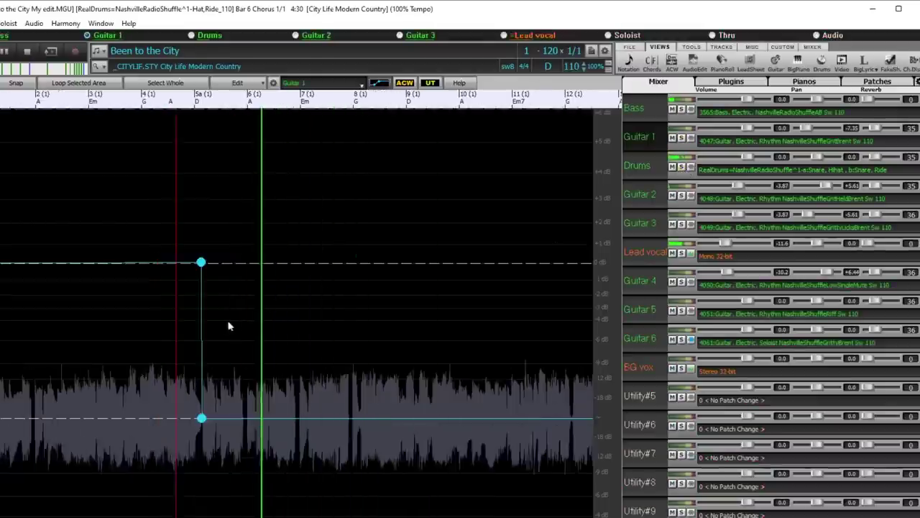
left_click(107, 305)
key("space")
key("space")
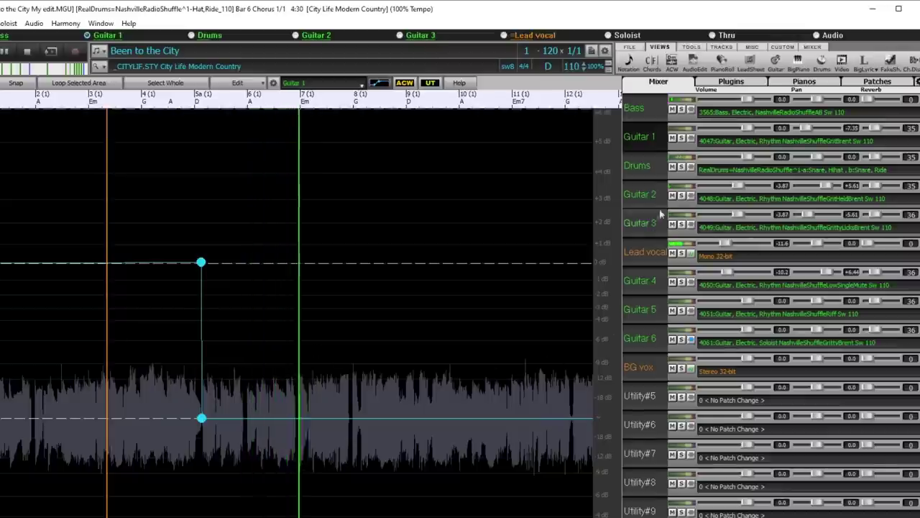
Step: Listen to Guitar 3 alone, and compare the full mix from bar 3 with Guitar 3 muted and unmuted
left_click(682, 225)
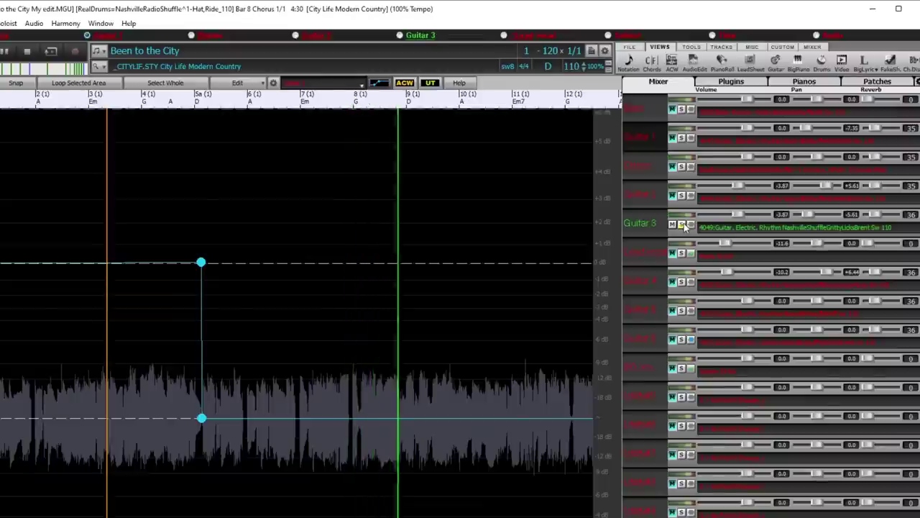
left_click(681, 224)
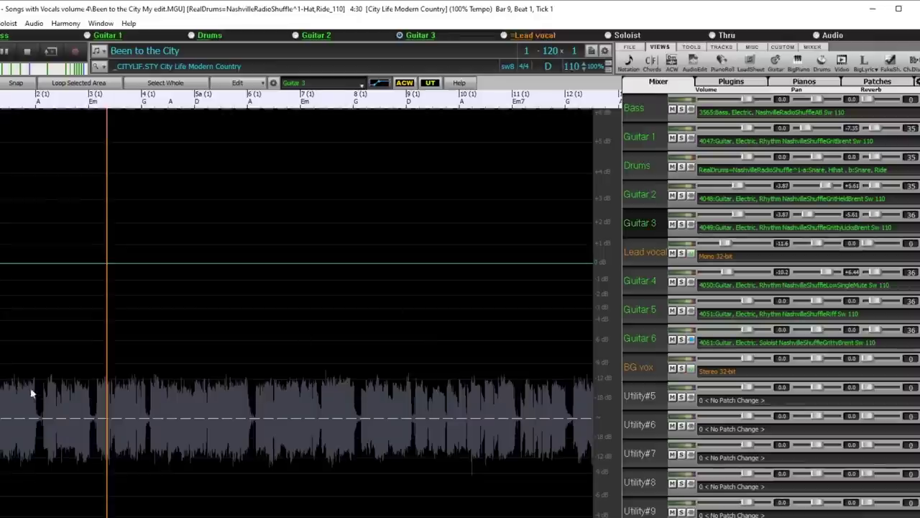
key("space")
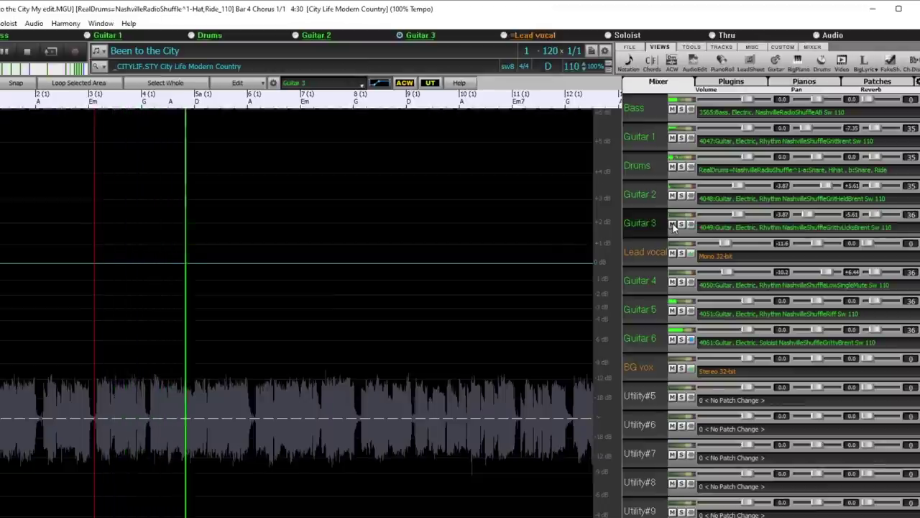
left_click(673, 226)
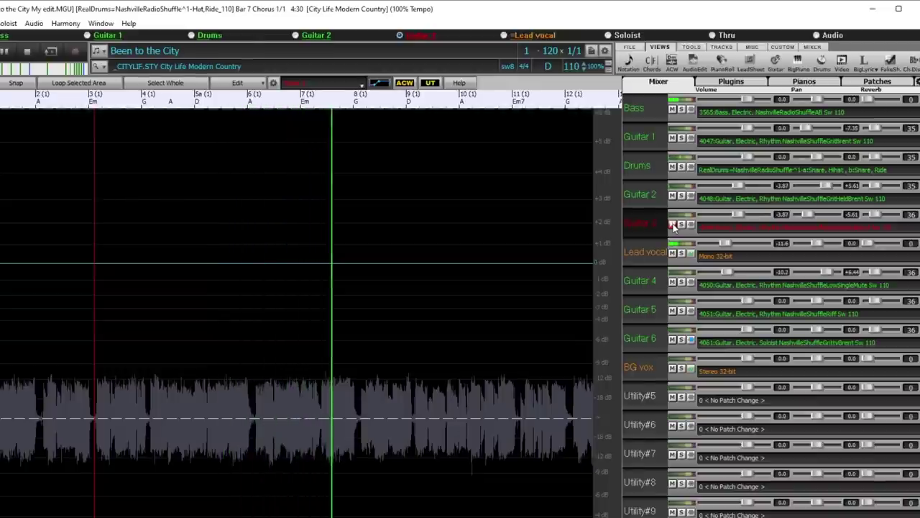
left_click(673, 226)
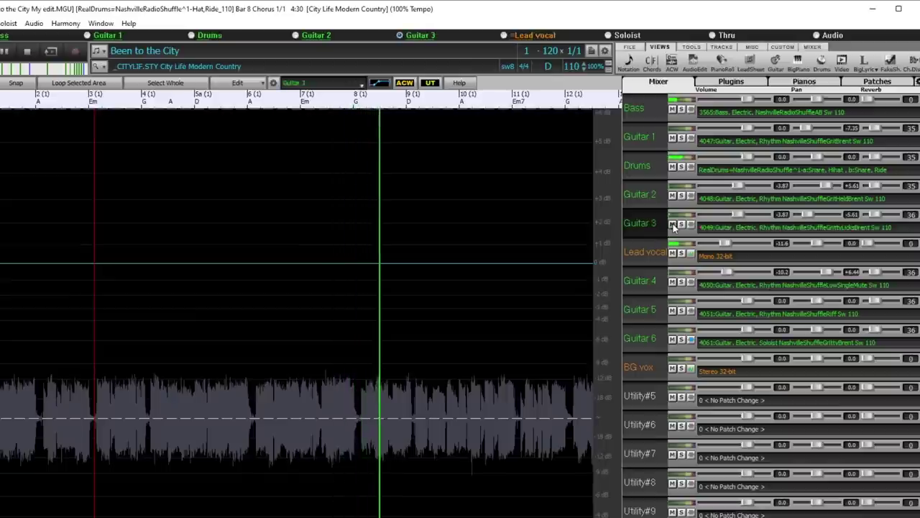
key("space")
Step: Lower Guitar 3's volume envelope from 0 dB to about -5 dB at the start of bar 5 and audition the full mix
left_click(188, 332)
key("space")
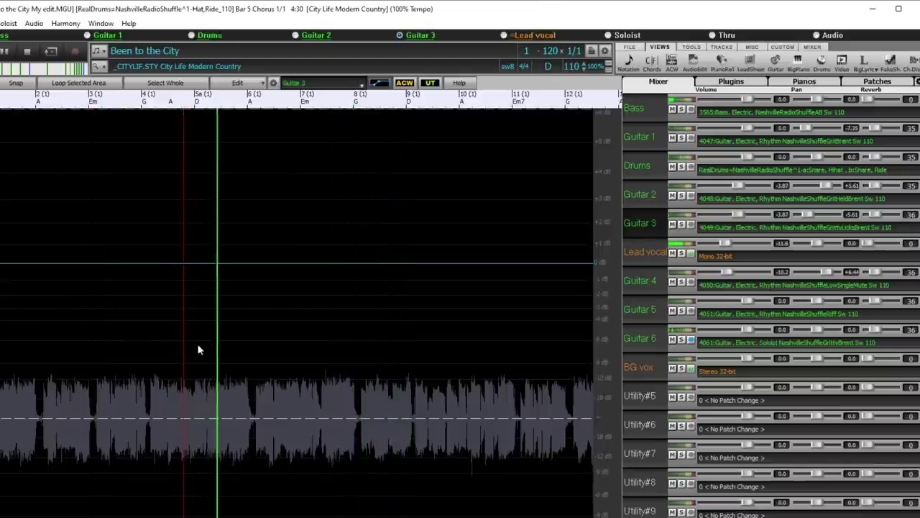
key("space")
scroll(205, 357, "up", 5)
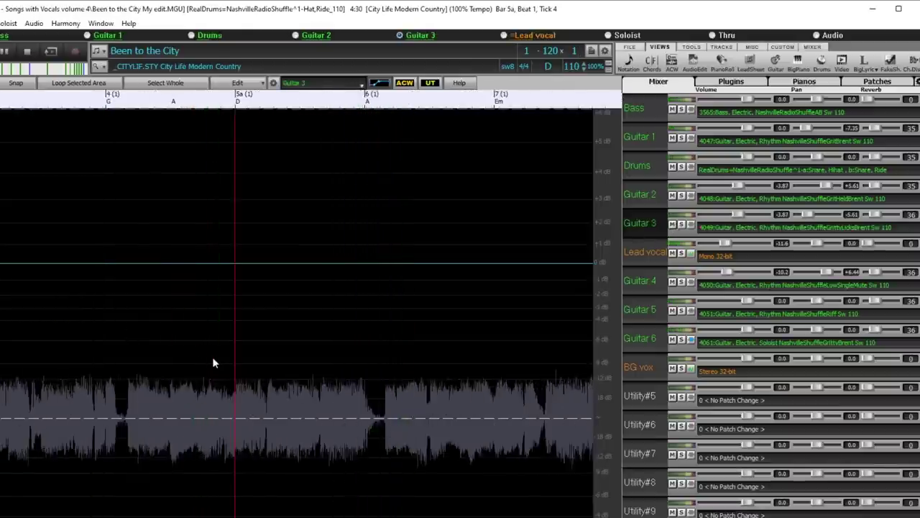
left_click(228, 264)
left_click_drag(240, 269, 237, 331)
scroll(164, 387, "down", 2)
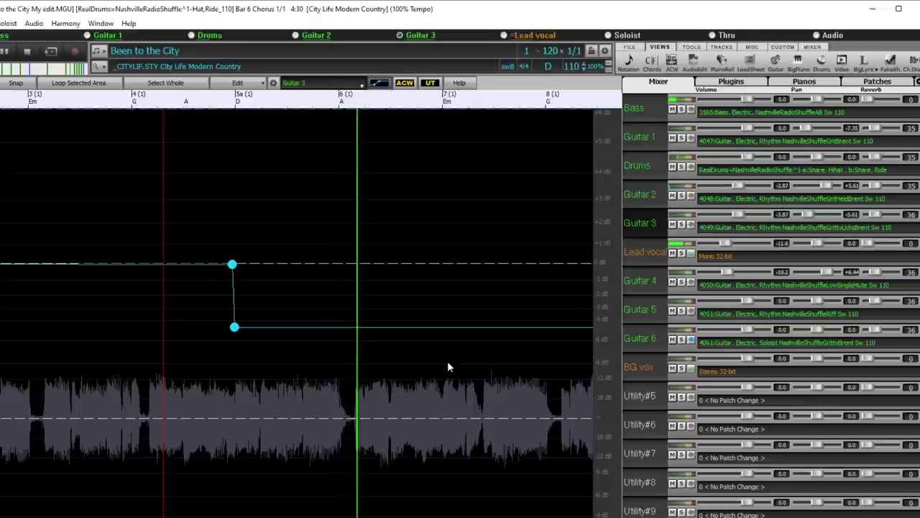
scroll(335, 388, "down", 2)
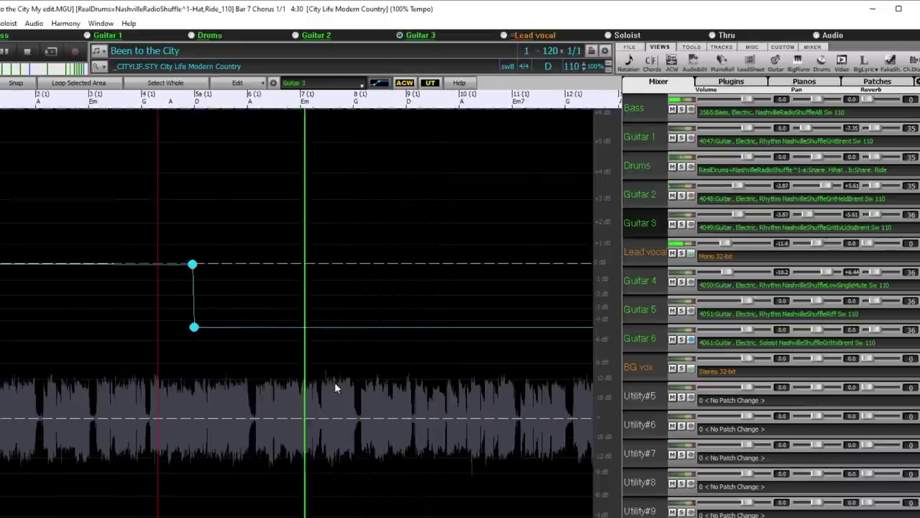
scroll(320, 386, "down", 2)
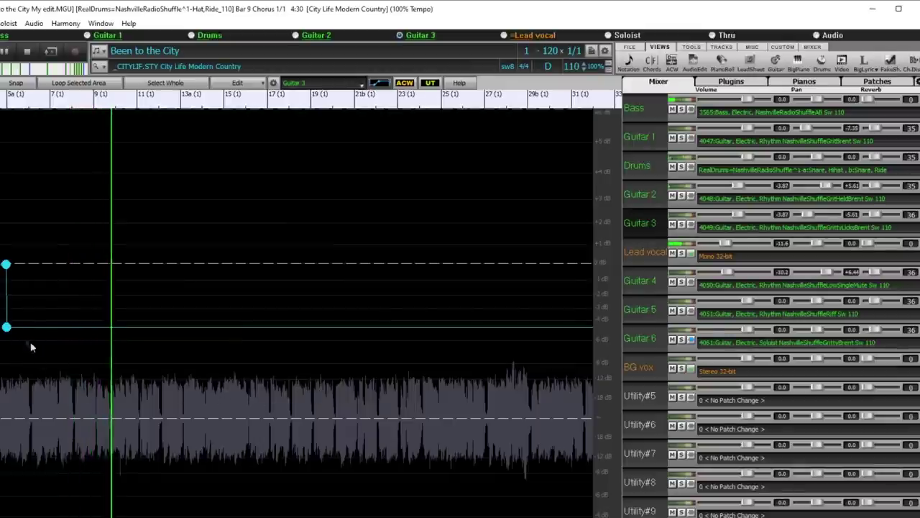
Step: Raise the lowered part of Guitar 3's volume envelope to about -3 dB and replay the mix from bar 5
key("space")
scroll(17, 353, "up", 1)
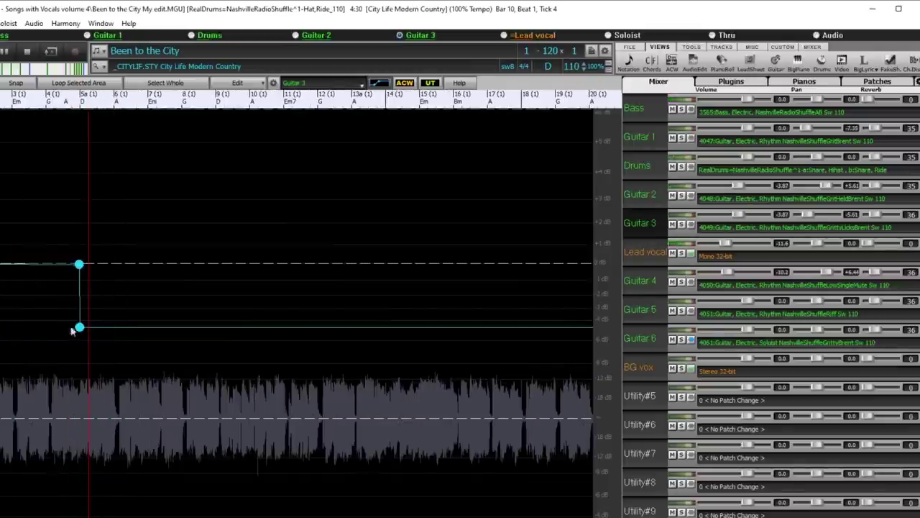
left_click_drag(80, 328, 81, 308)
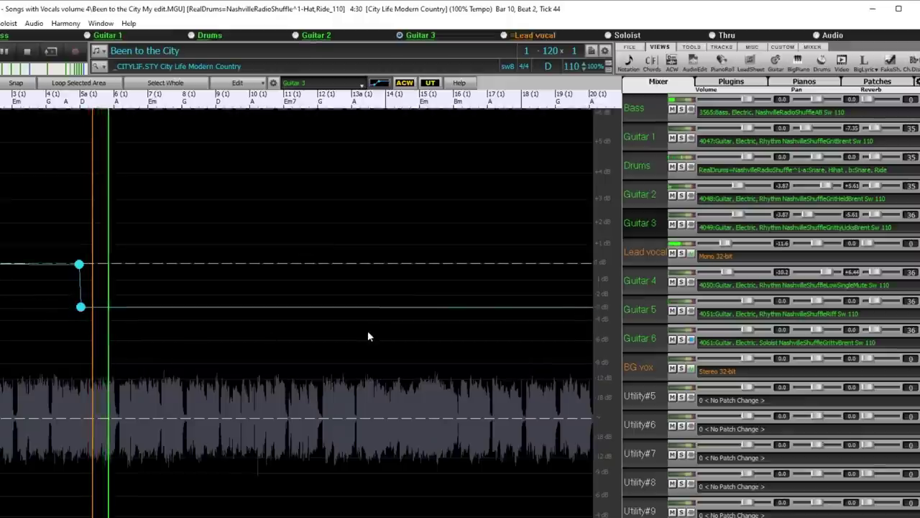
scroll(331, 345, "down", 1)
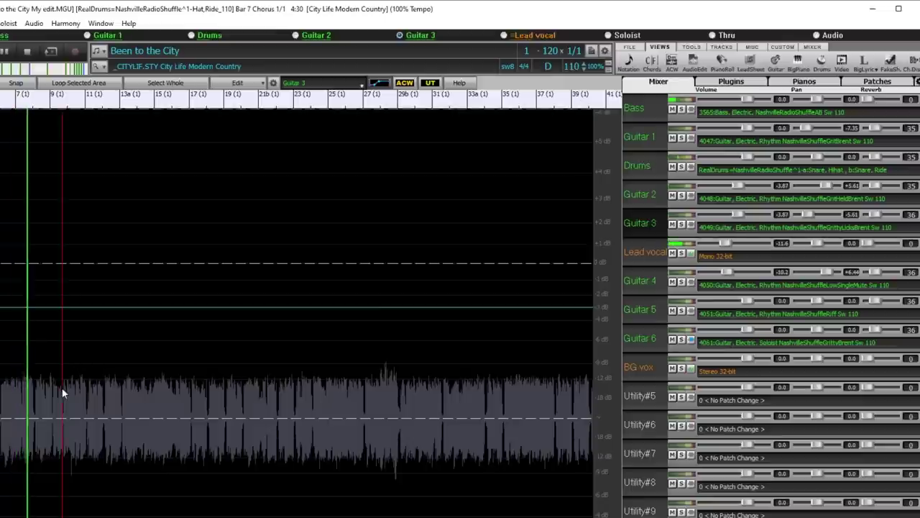
Step: Audition the full mix with Guitar 3 lowered through to bar 14, marking the approach to bar 13
scroll(64, 389, "up", 1)
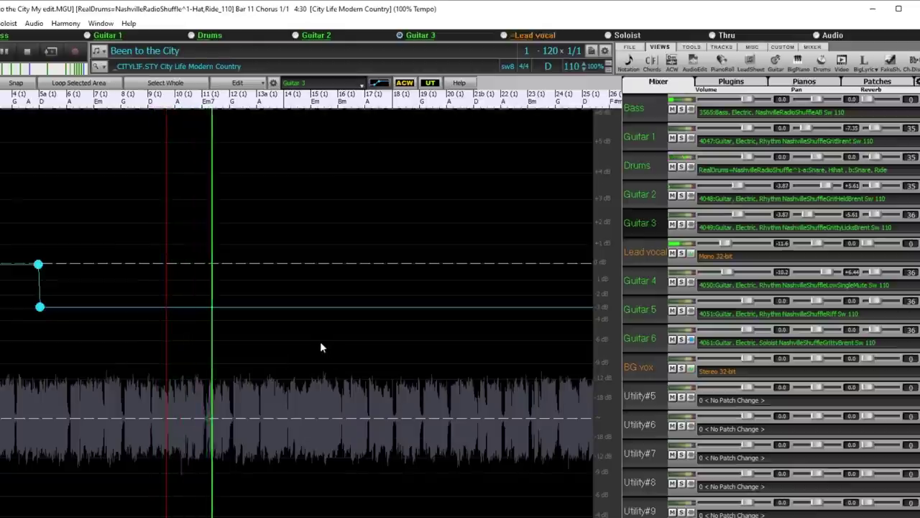
scroll(287, 365, "up", 3)
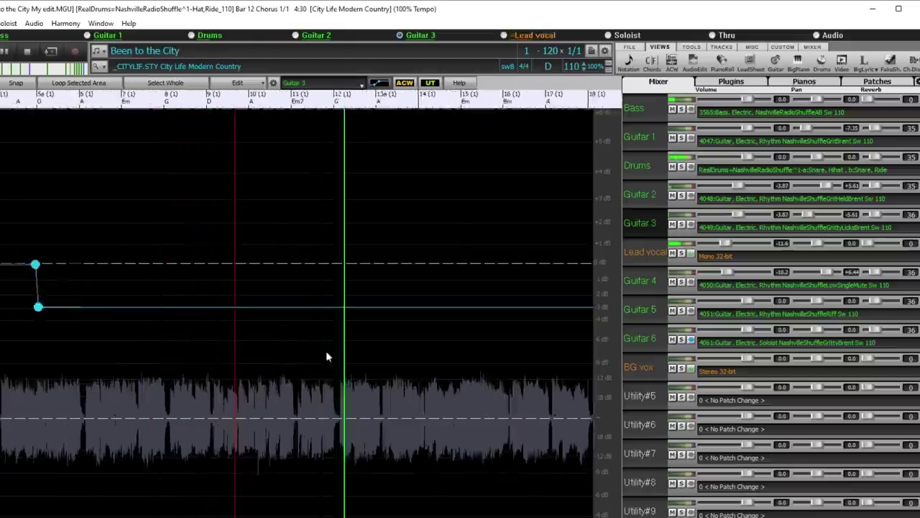
left_click(395, 389)
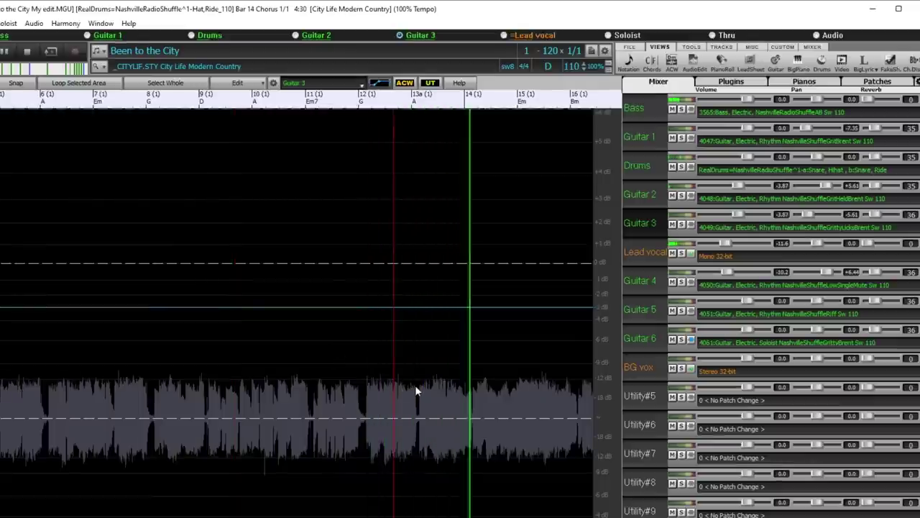
key("Escape")
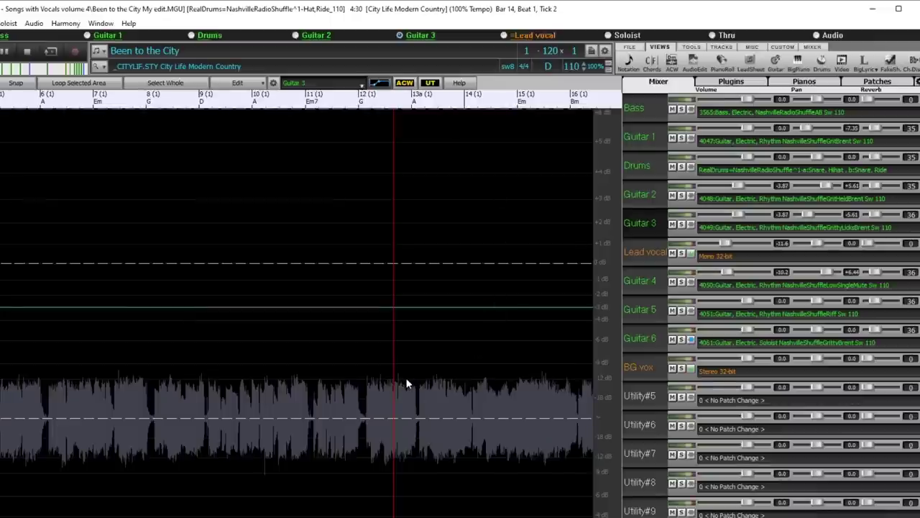
Step: Raise Guitar 3's volume envelope back to 0 dB just before bar 13, checking the spot by ear first
scroll(416, 383, "up", 2)
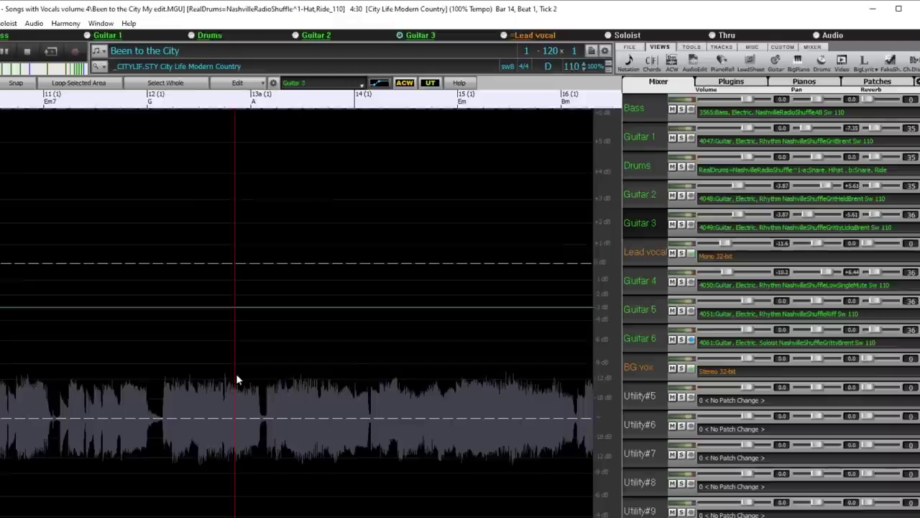
key("space")
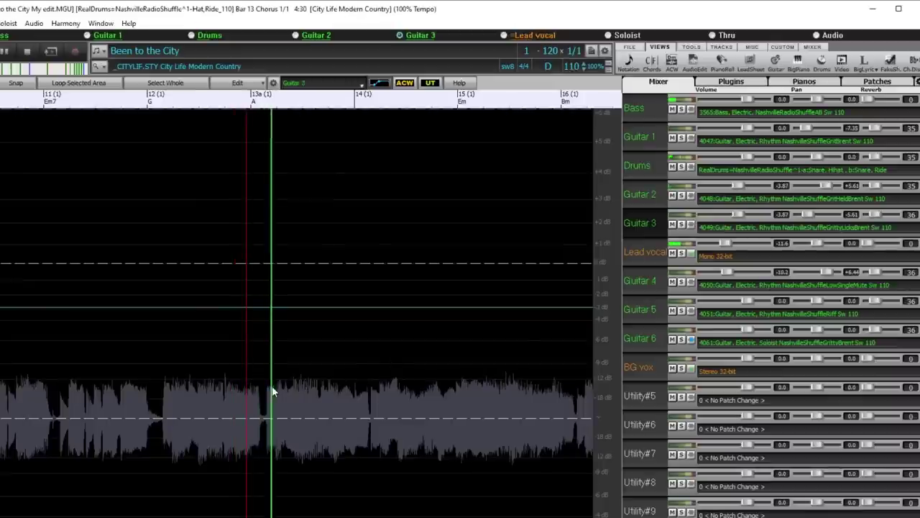
key("space")
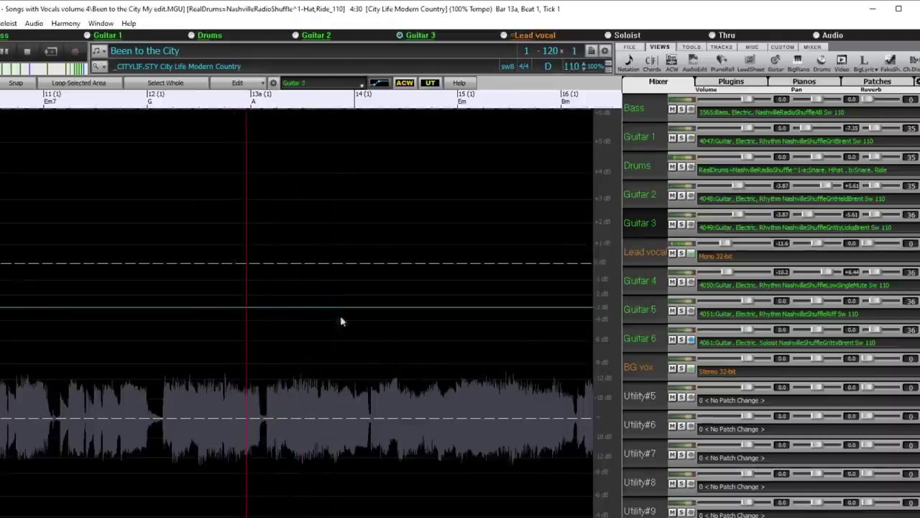
left_click(238, 306)
left_click_drag(248, 308, 247, 266)
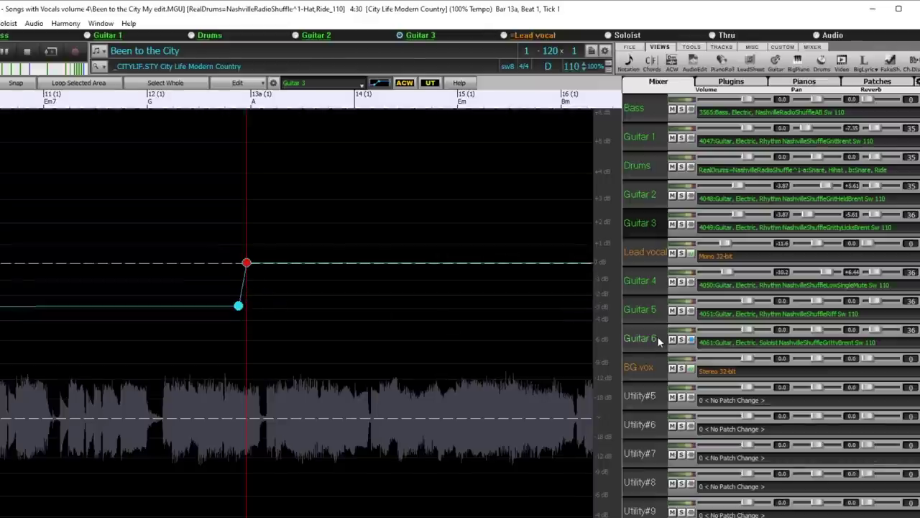
Step: Raise Guitar 1's volume envelope from silence to about 0 dB just before bar 13, and check the spot using Guitar 1 and Drums solos
left_click(651, 140)
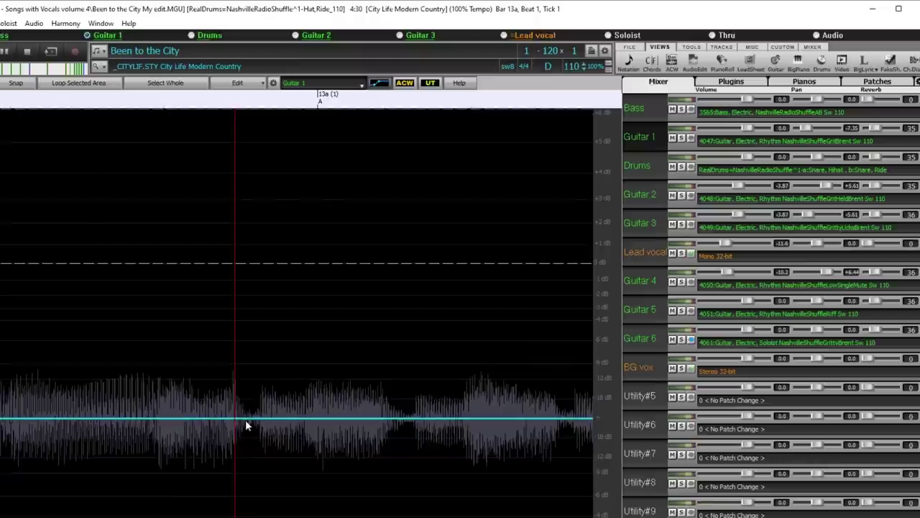
left_click_drag(251, 417, 258, 270)
left_click(683, 137)
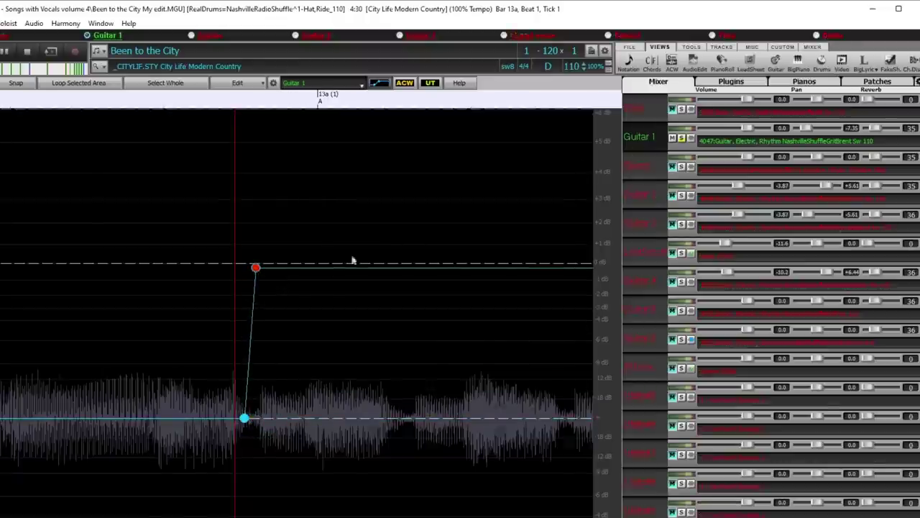
left_click(681, 166)
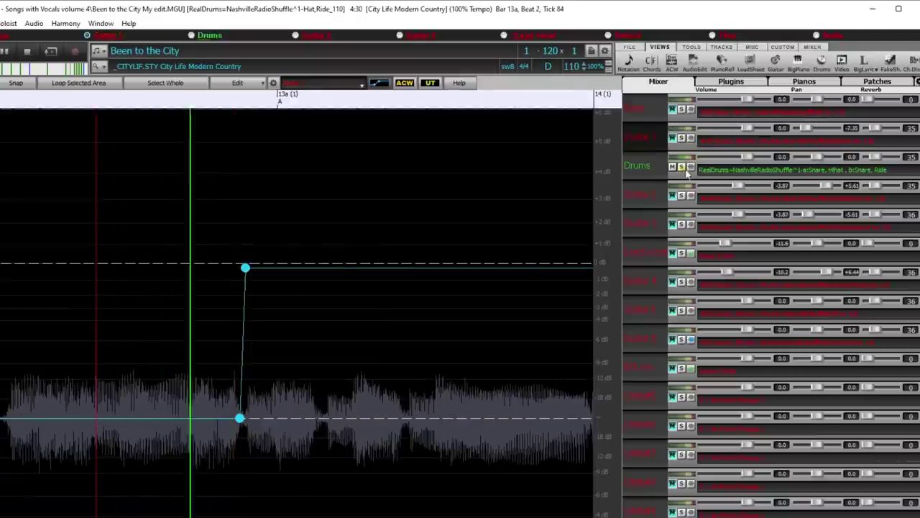
key("space")
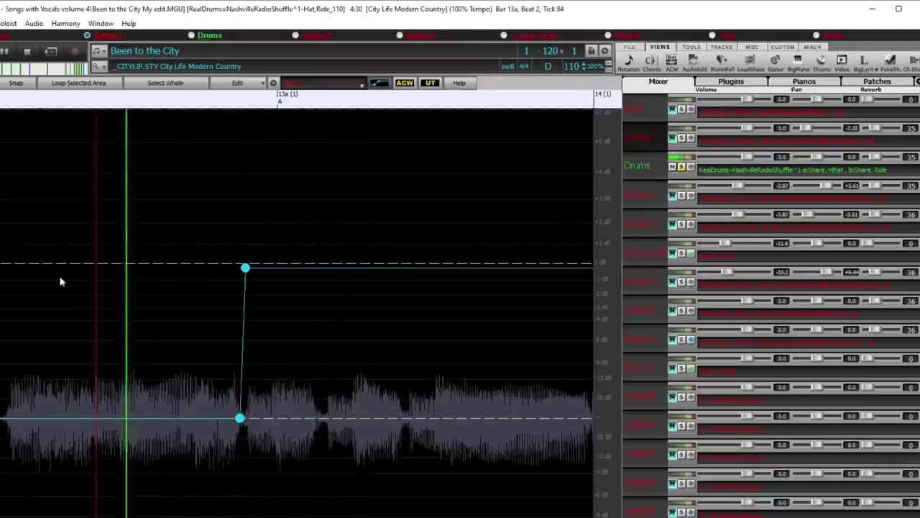
left_click(681, 137)
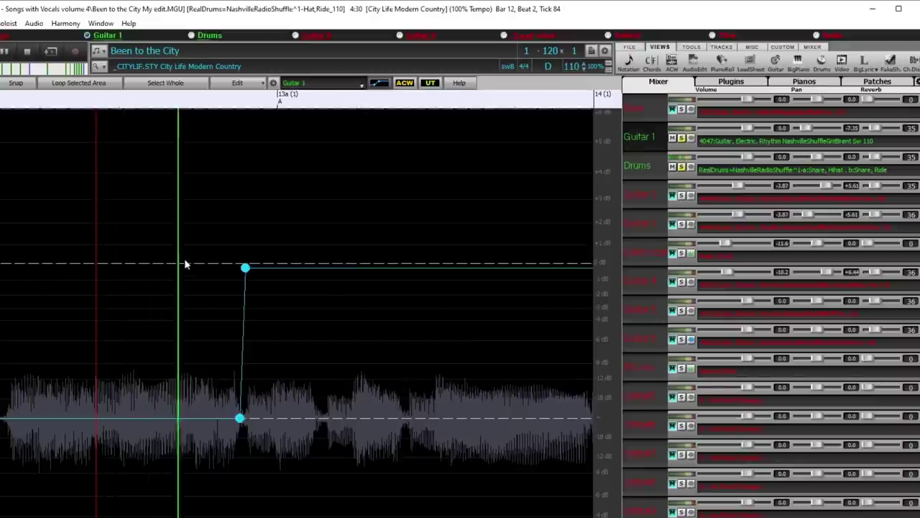
scroll(183, 273, "down", 1)
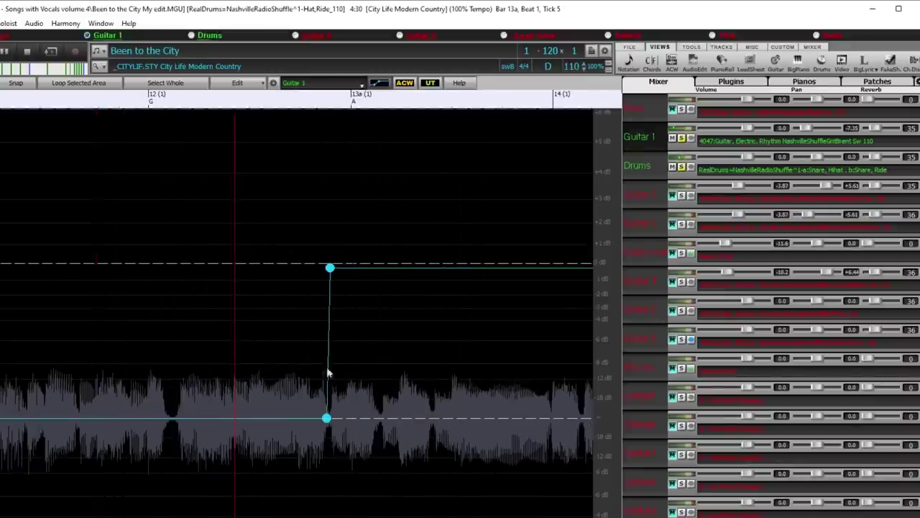
left_click(682, 167)
left_click(683, 141)
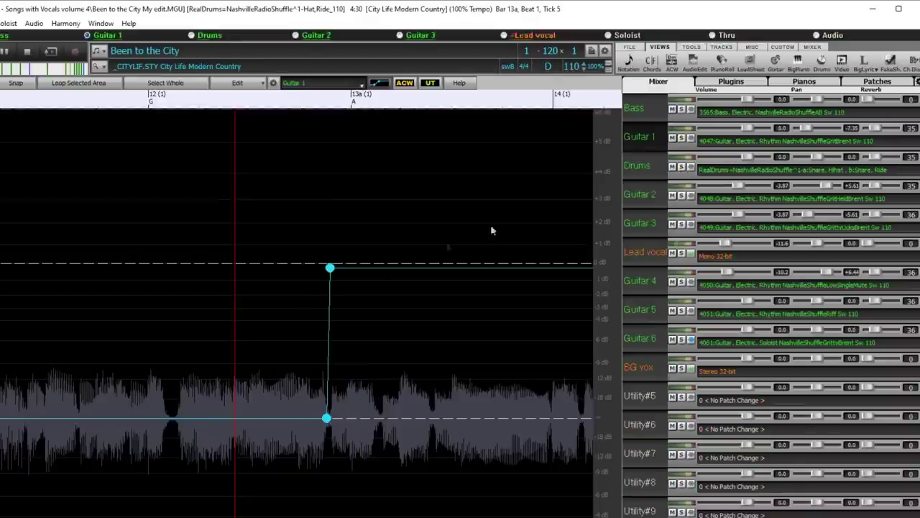
Step: Audition the full mix from just before bar 12 up to bar 21
scroll(180, 349, "down", 1)
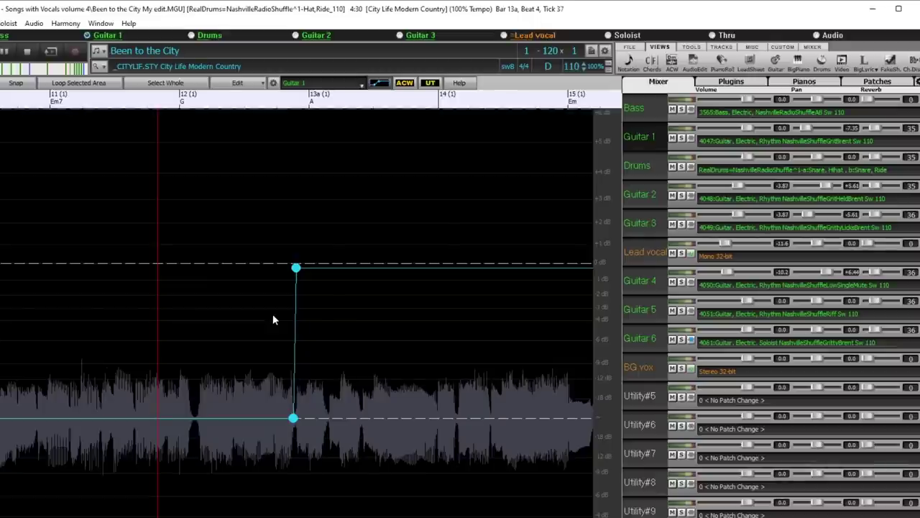
key("space")
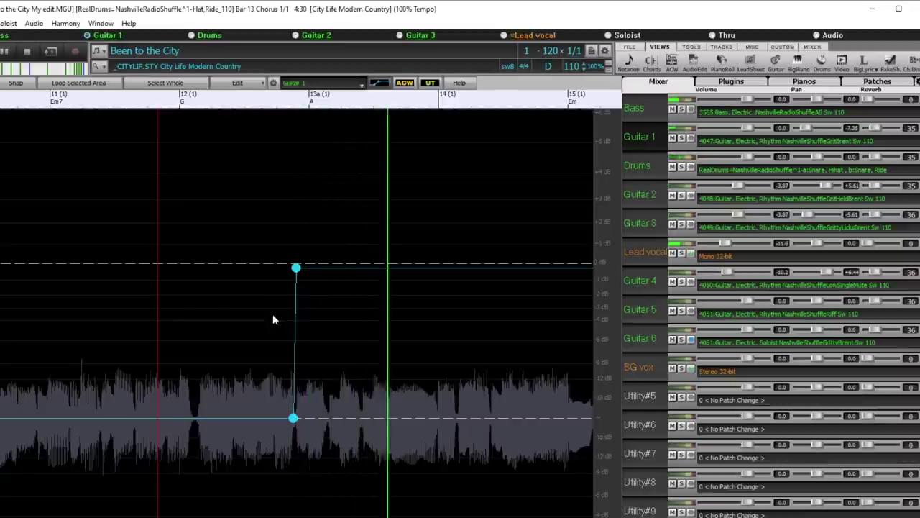
scroll(300, 317, "down", 2)
scroll(288, 347, "down", 2)
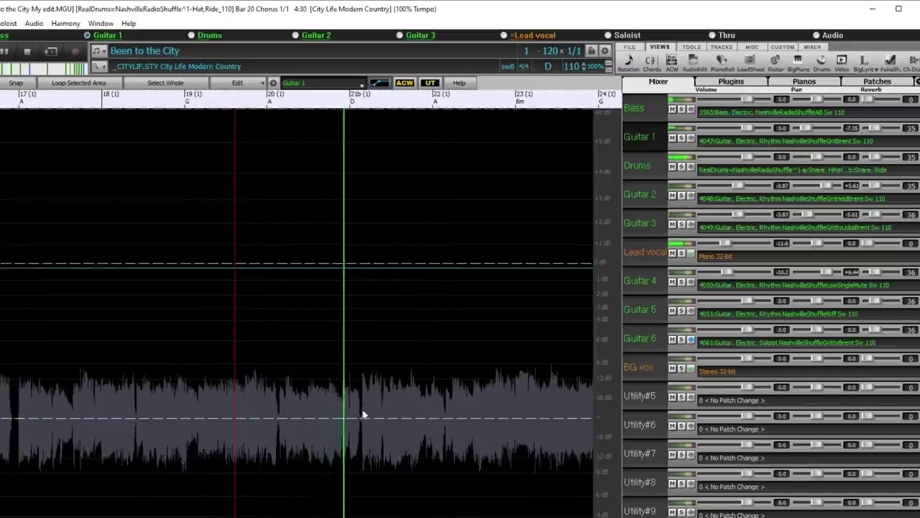
Step: Raise Guitar 1's volume envelope slightly above 0 dB from the start of bar 21
left_click(350, 390)
scroll(345, 345, "up", 2)
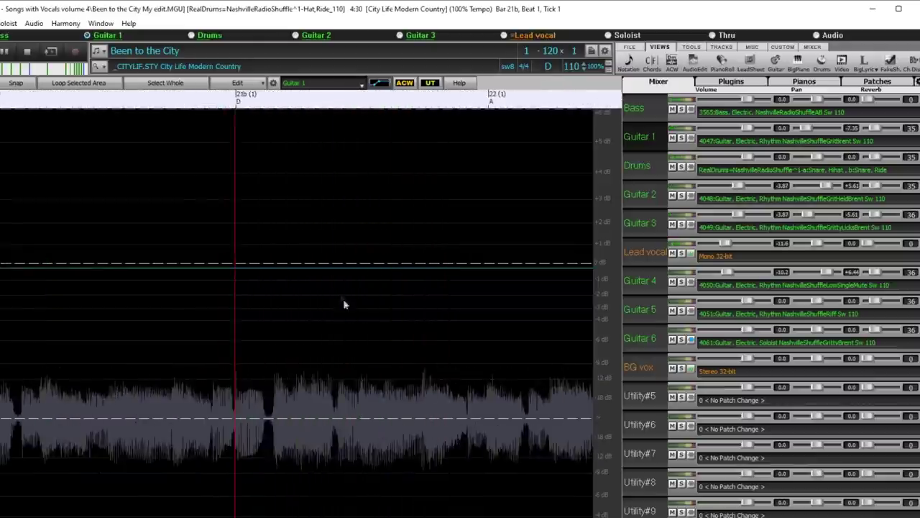
left_click(230, 270)
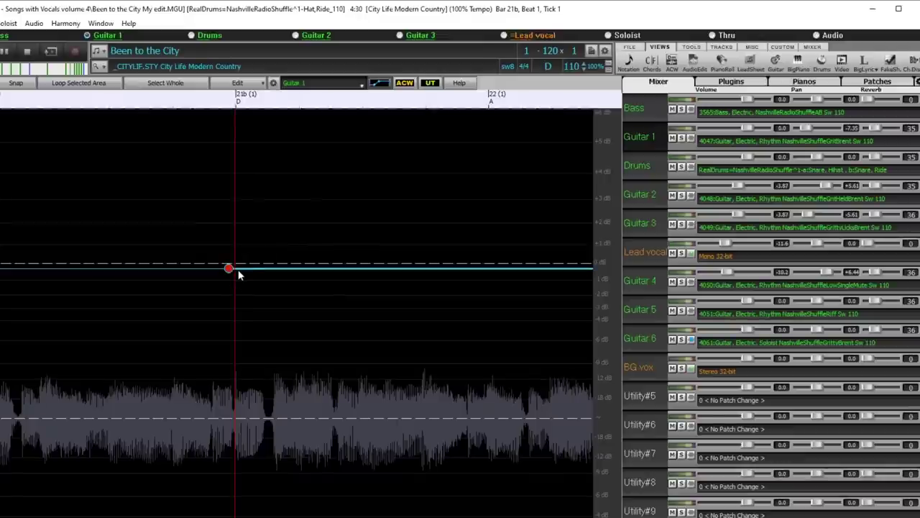
left_click_drag(239, 270, 236, 256)
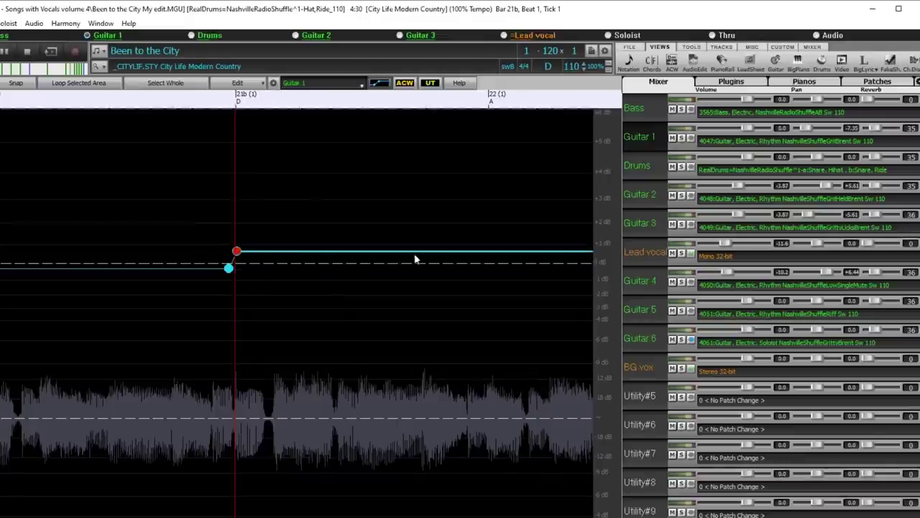
Step: Raise Guitar 5's volume envelope from silence to 0 dB in the gap between notes shortly before bar 21
left_click(643, 310)
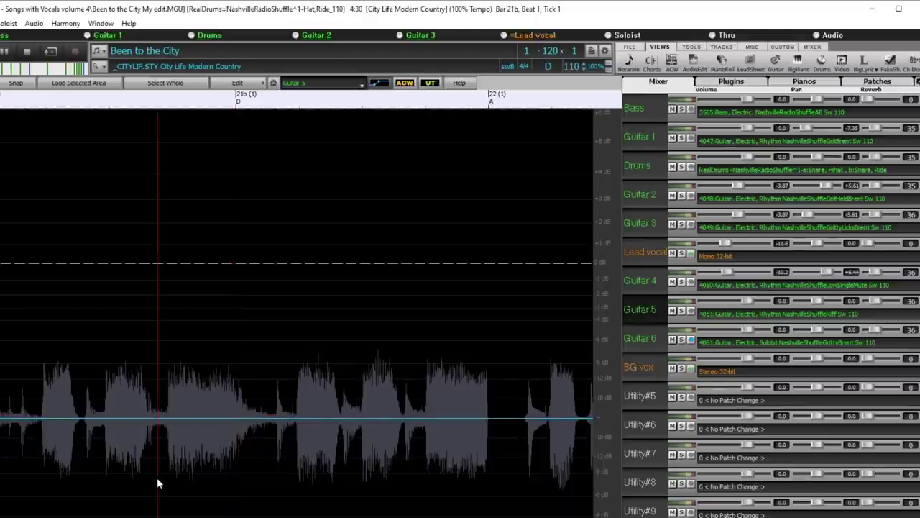
scroll(164, 484, "down", 1)
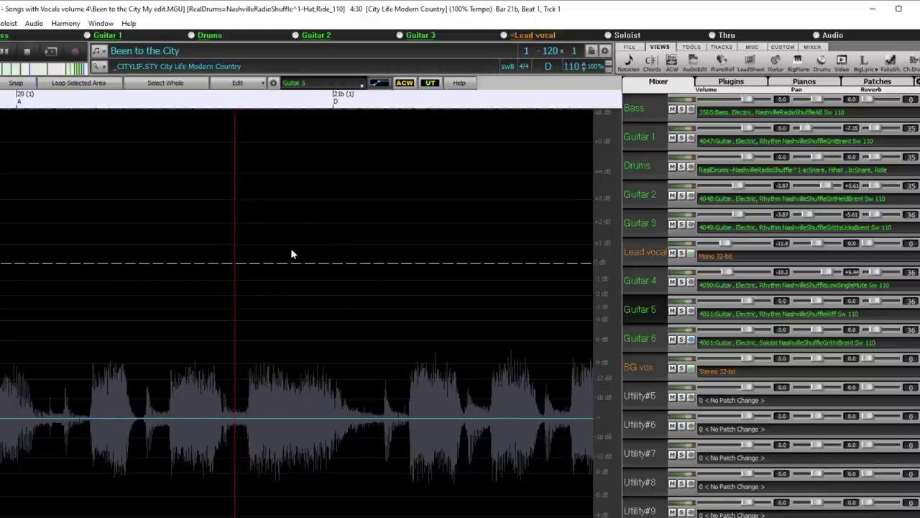
scroll(241, 464, "up", 2)
left_click(223, 419)
left_click(238, 419)
left_click_drag(240, 421, 243, 264)
Step: Audition the full mix from just before bar 20 through the guitar entry and on past bar 29
scroll(147, 172, "down", 2)
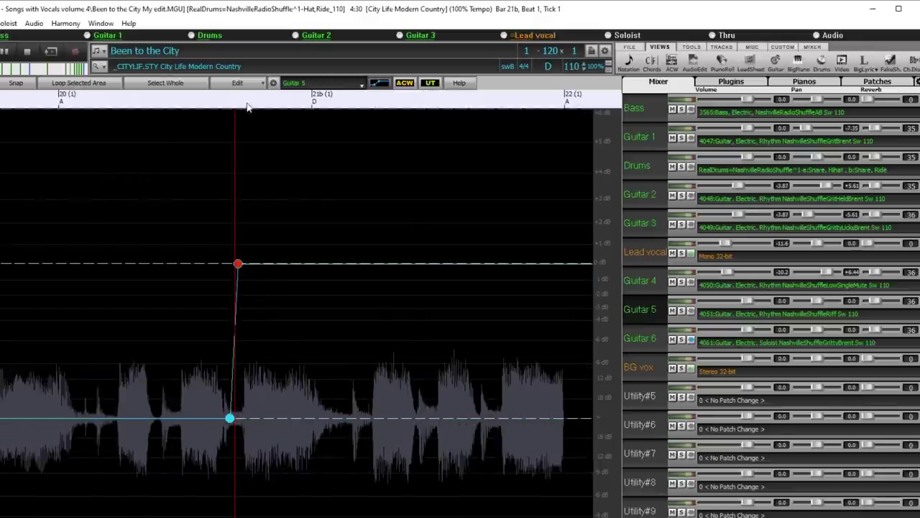
scroll(130, 179, "down", 2)
left_click(123, 171)
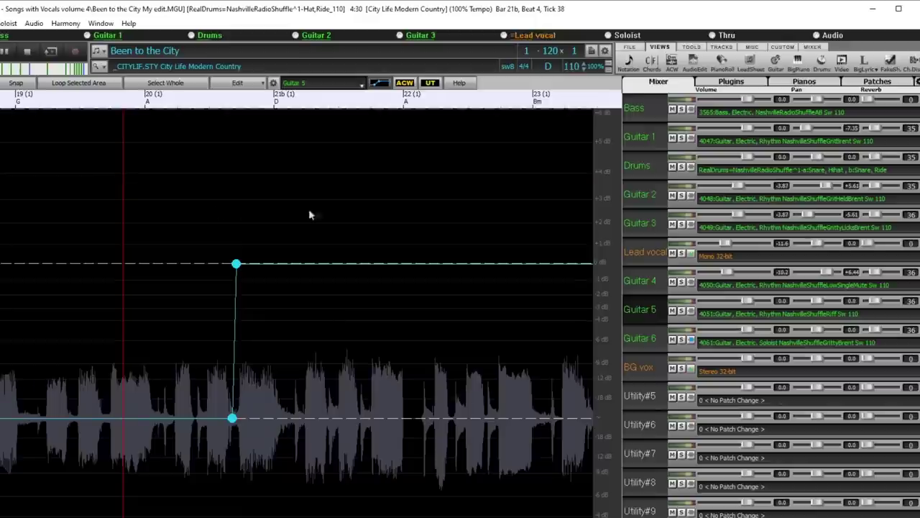
key("space")
scroll(378, 362, "down", 2)
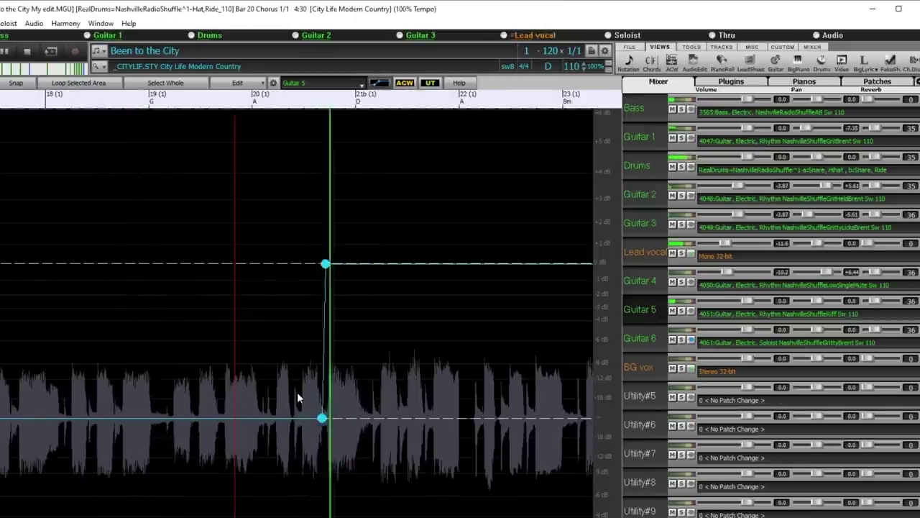
scroll(349, 397, "down", 3)
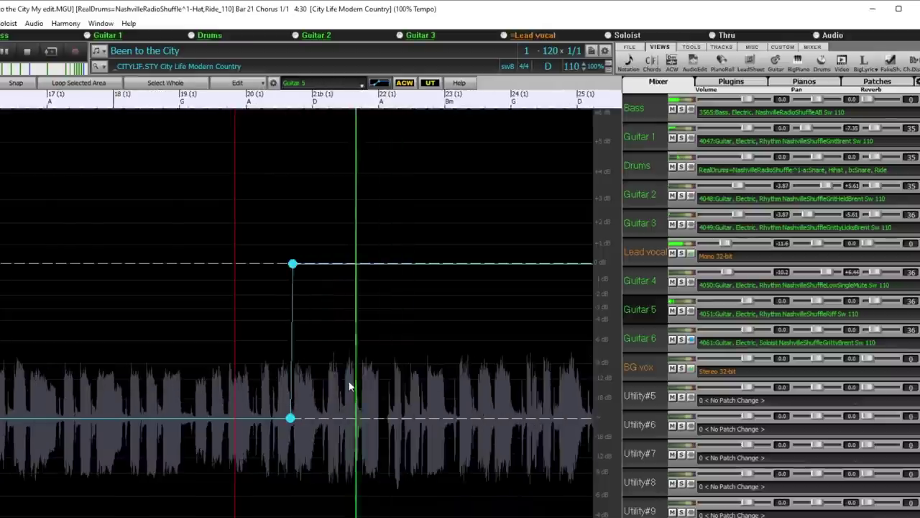
scroll(332, 378, "down", 2)
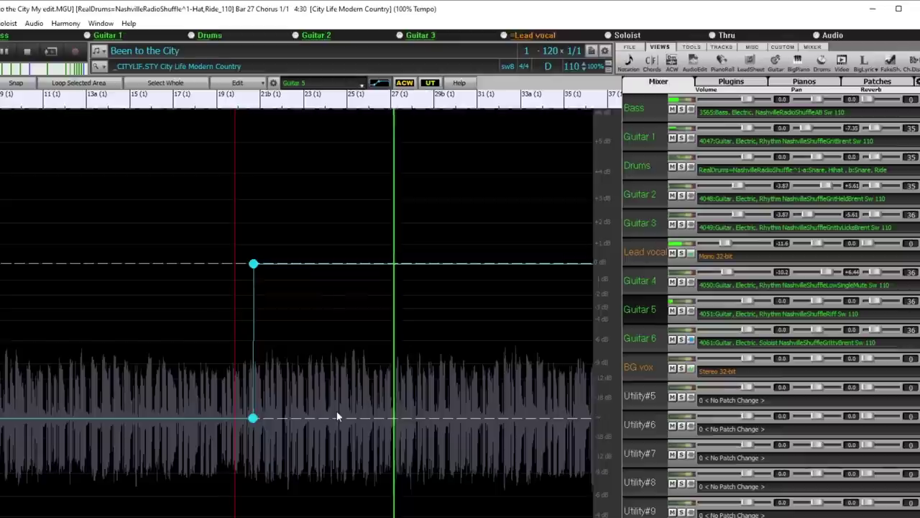
scroll(336, 411, "down", 2)
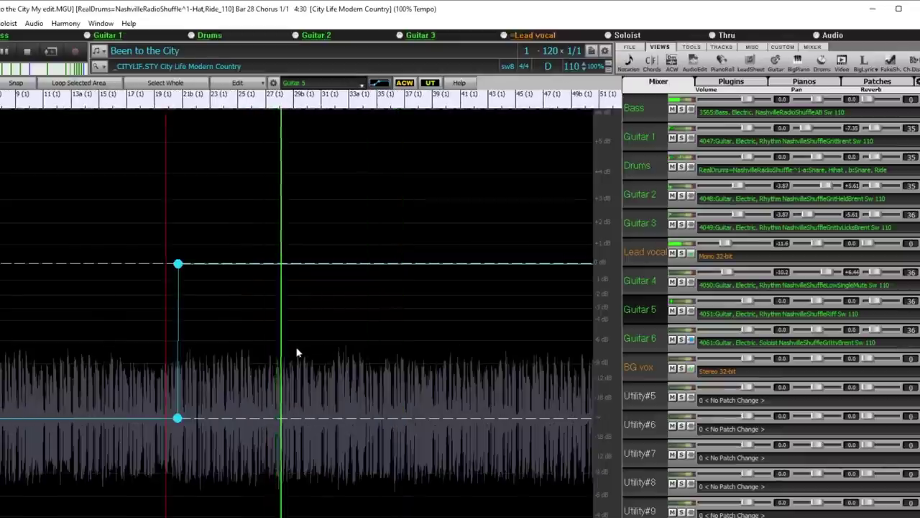
scroll(294, 353, "up", 2)
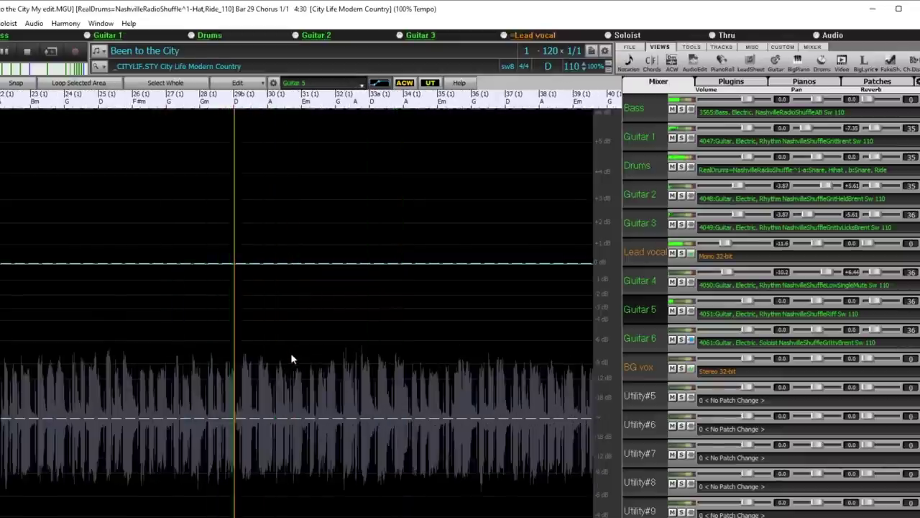
left_click(226, 387)
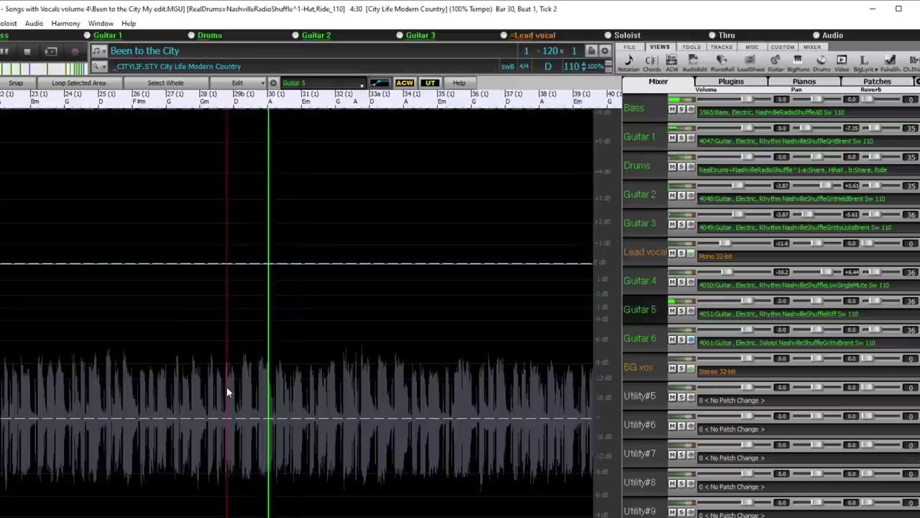
left_click(382, 126)
key("space")
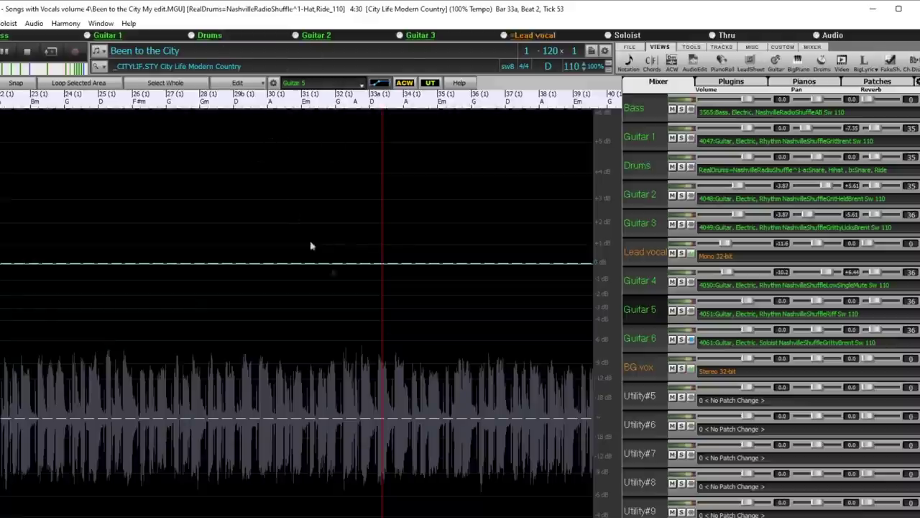
Step: Raise Guitar 6's volume envelope from silence to 0 dB in the gap just after bar 28
left_click(648, 338)
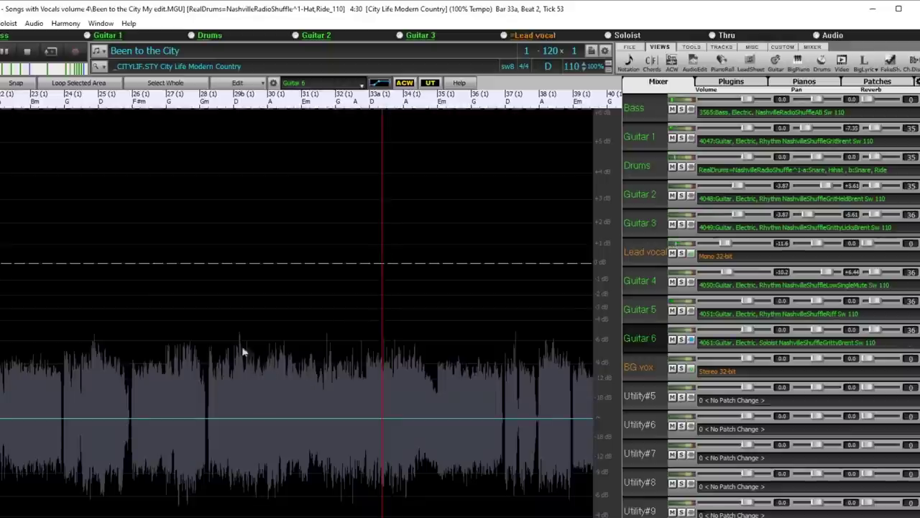
left_click(248, 406)
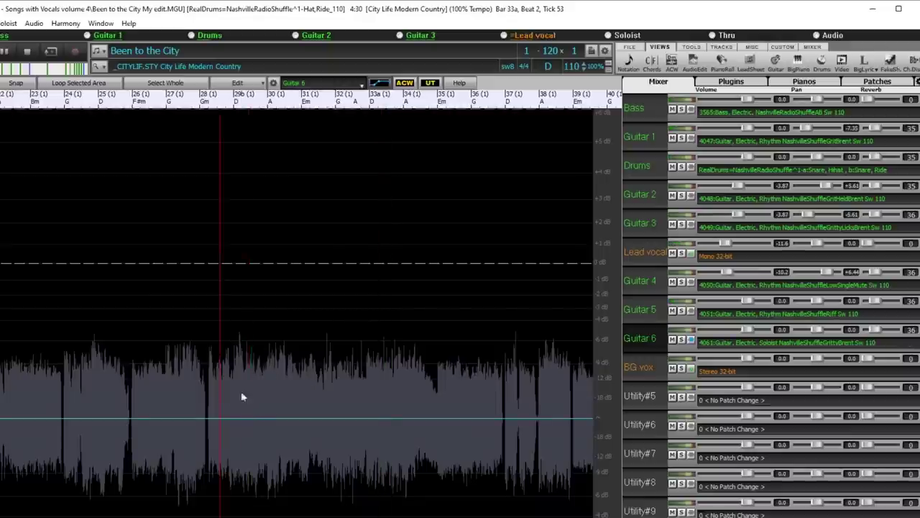
scroll(242, 396, "up", 3)
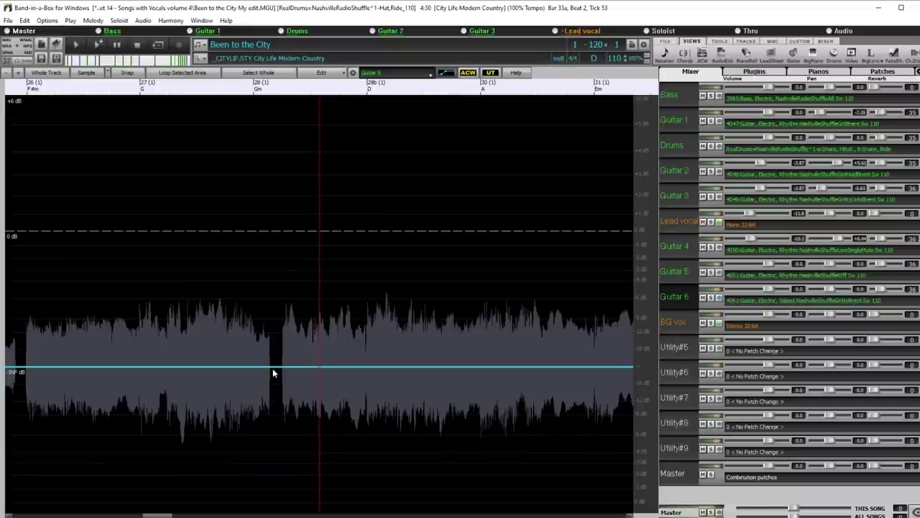
left_click(273, 368)
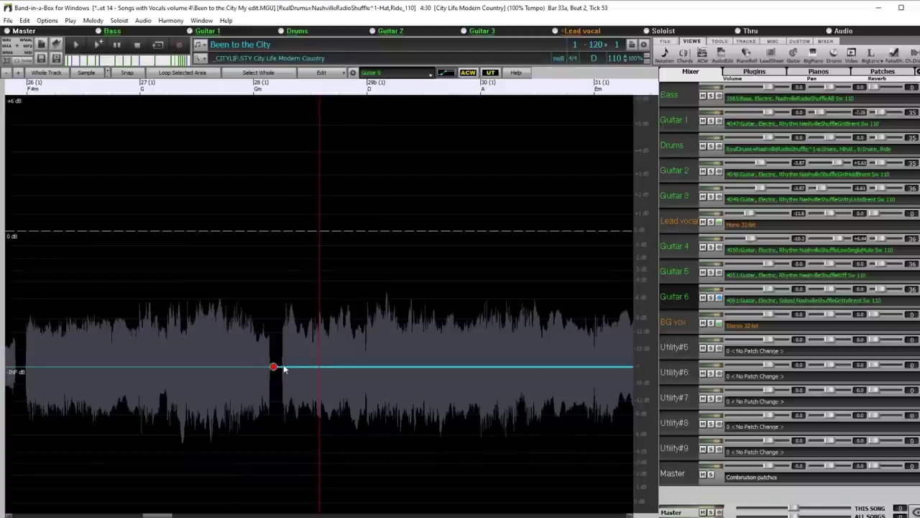
left_click_drag(284, 369, 280, 232)
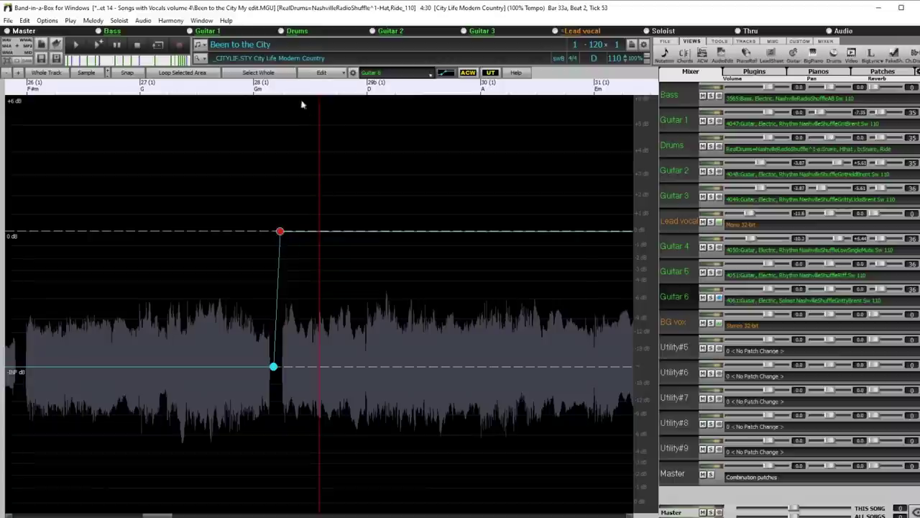
Step: Audition the mix from just before bar 27 through the Guitar 6 entry to the start of bar 29
scroll(200, 249, "down", 1)
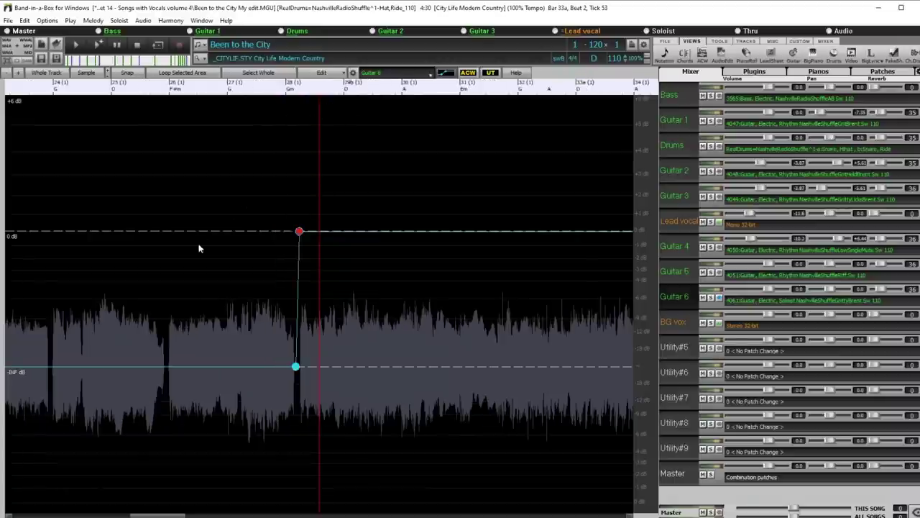
scroll(191, 353, "down", 1)
left_click(271, 339)
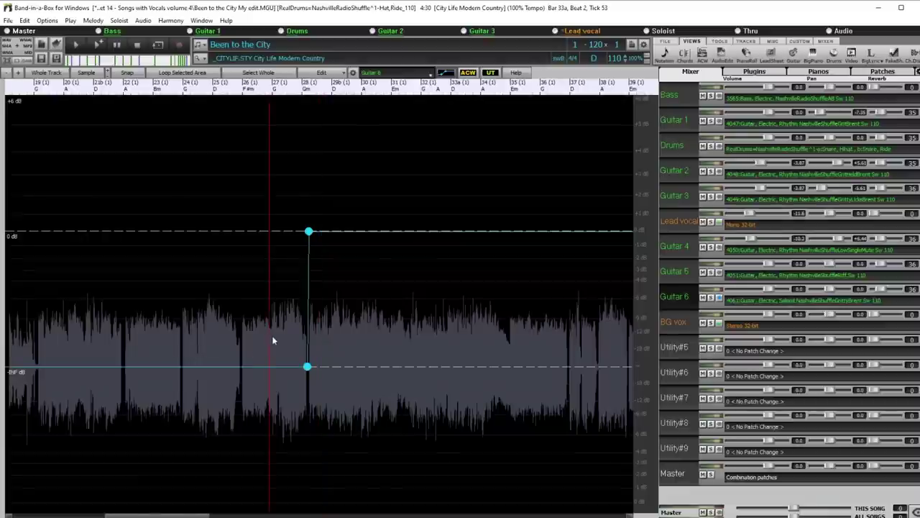
scroll(277, 322, "up", 2)
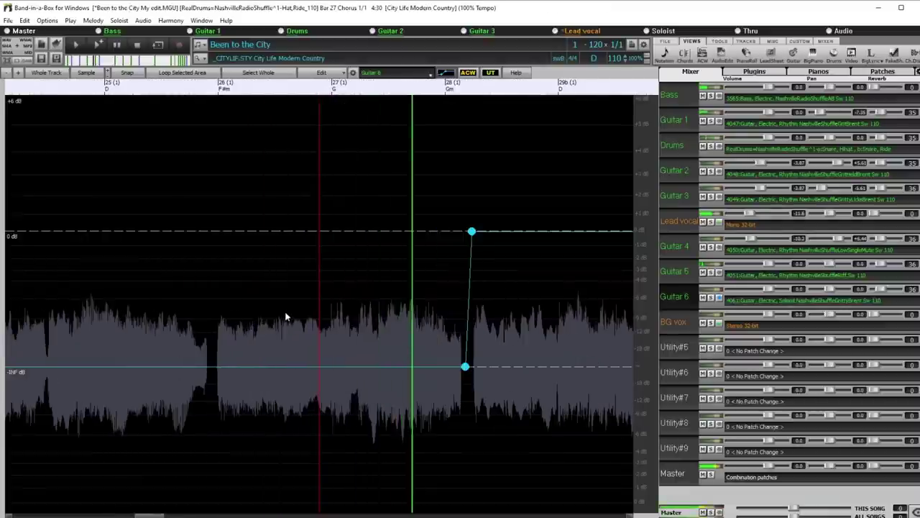
scroll(281, 324, "down", 1)
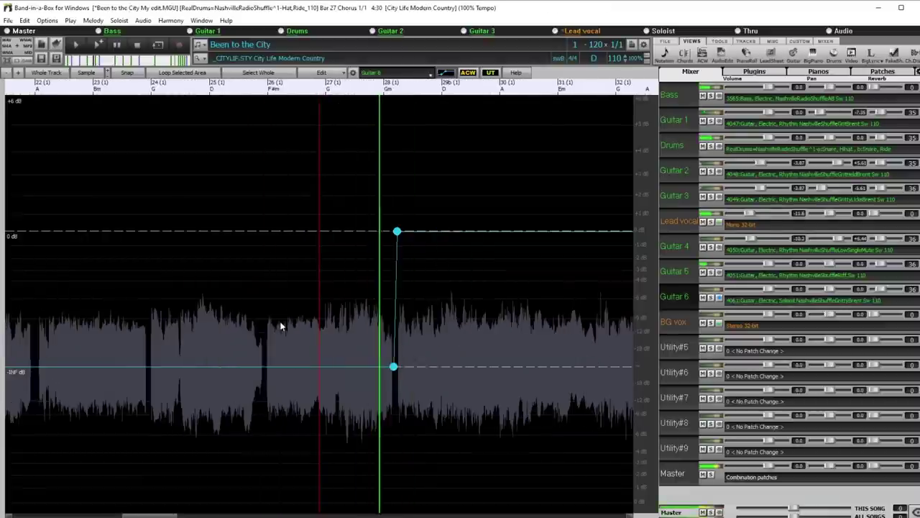
left_click(441, 279)
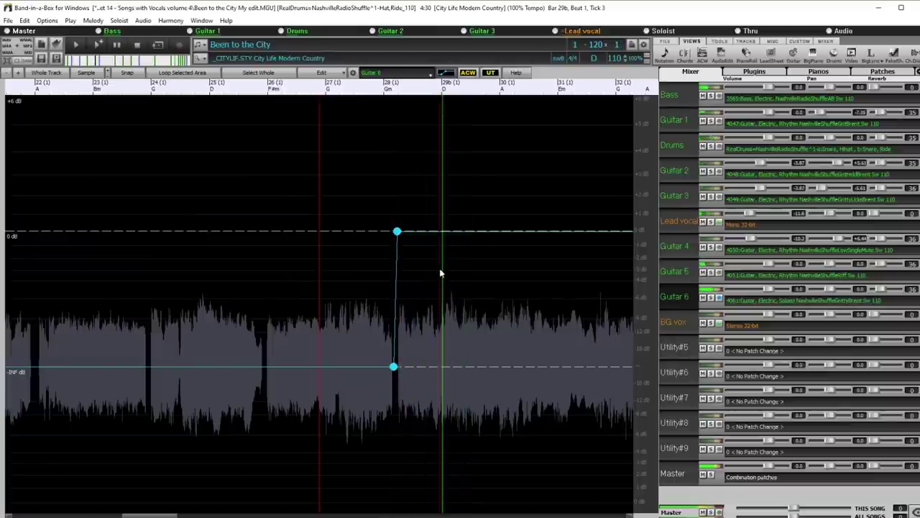
Step: Add Guitar 6 envelope nodes at bar 29, slightly above 0 dB at the downbeat, and lower the level between the entry and bar 29 to about -2 dB
scroll(446, 276, "up", 2)
scroll(335, 320, "up", 1)
left_click(332, 326)
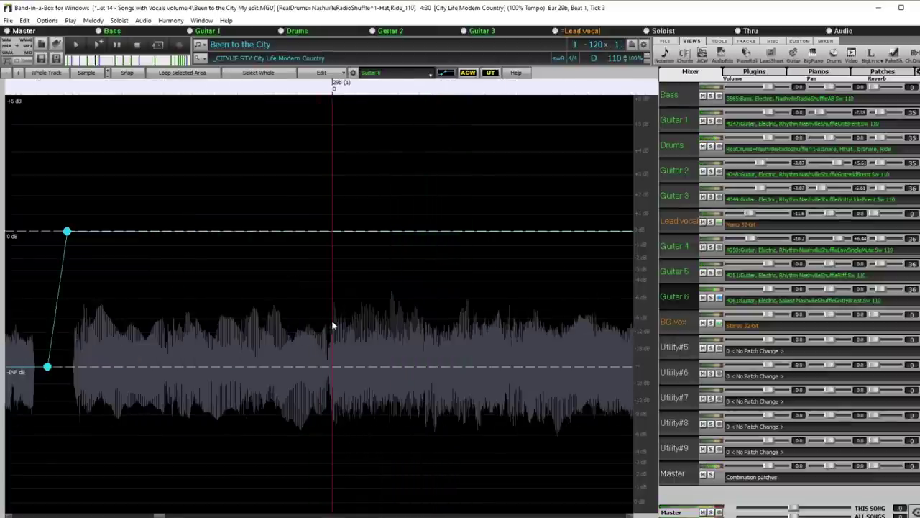
left_click(335, 231)
left_click(319, 230)
left_click_drag(320, 230, 318, 257)
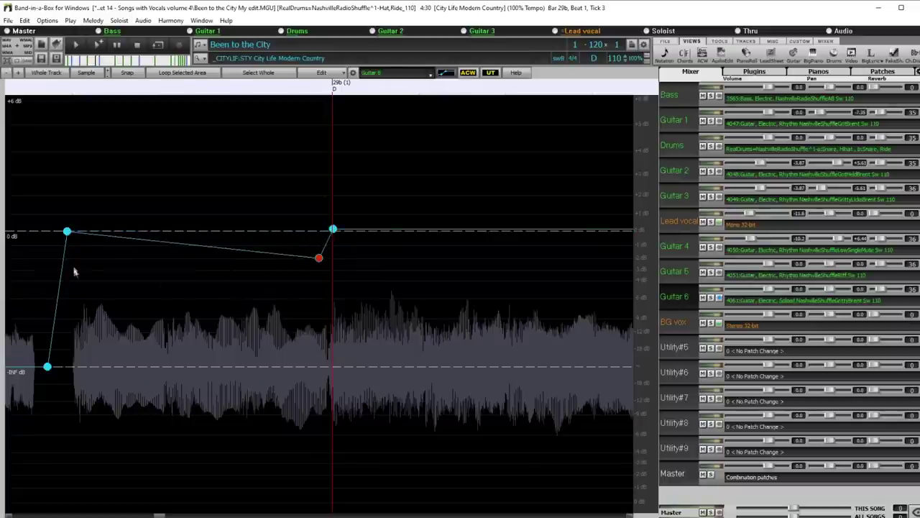
left_click_drag(67, 233, 68, 261)
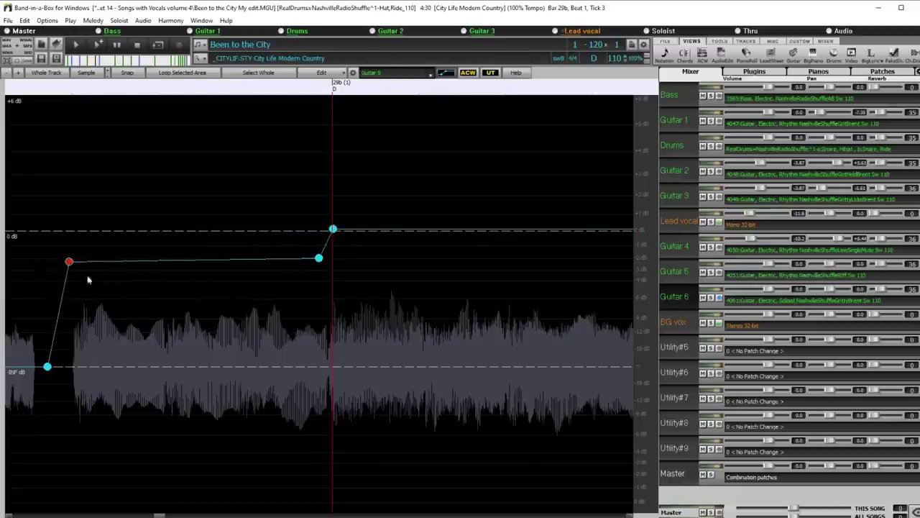
Step: Lower Guitar 6's entry node after bar 28 to about -3 dB and briefly audition from bar 28
scroll(160, 319, "down", 1)
left_click(143, 320)
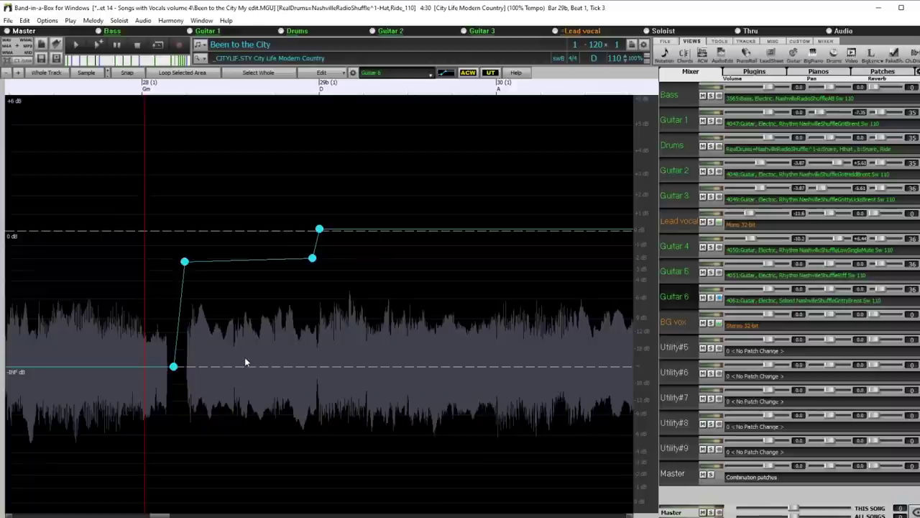
scroll(258, 363, "down", 1)
left_click(346, 260)
left_click_drag(348, 265, 348, 270)
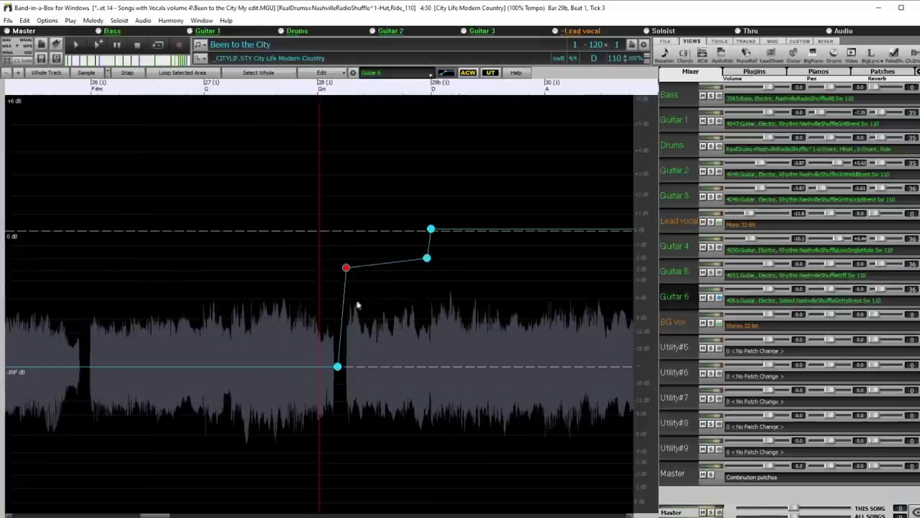
scroll(333, 373, "down", 1)
scroll(332, 372, "down", 1)
key("space")
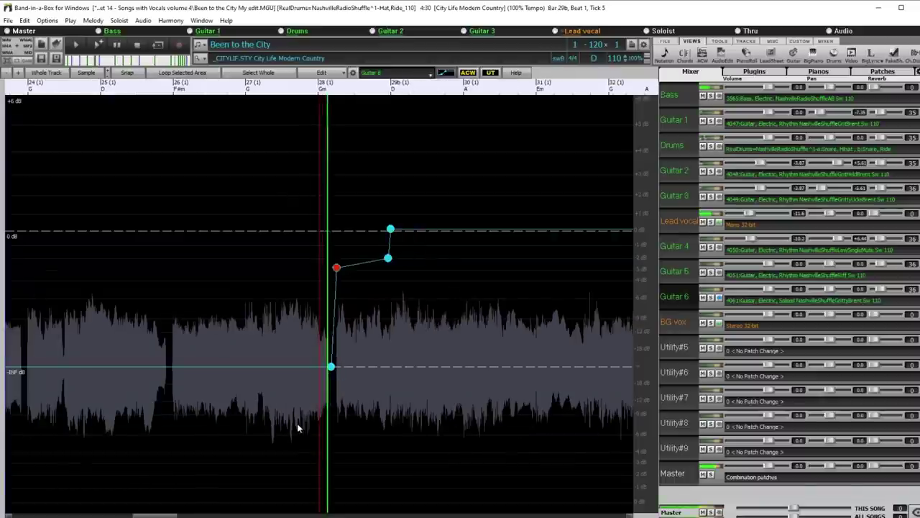
key("space")
Step: Lower Guitar 6's envelope to about -4 dB at its entry after bar 28 and about -3 dB just before bar 29
left_click_drag(339, 273, 339, 280)
left_click_drag(385, 335, 335, 343)
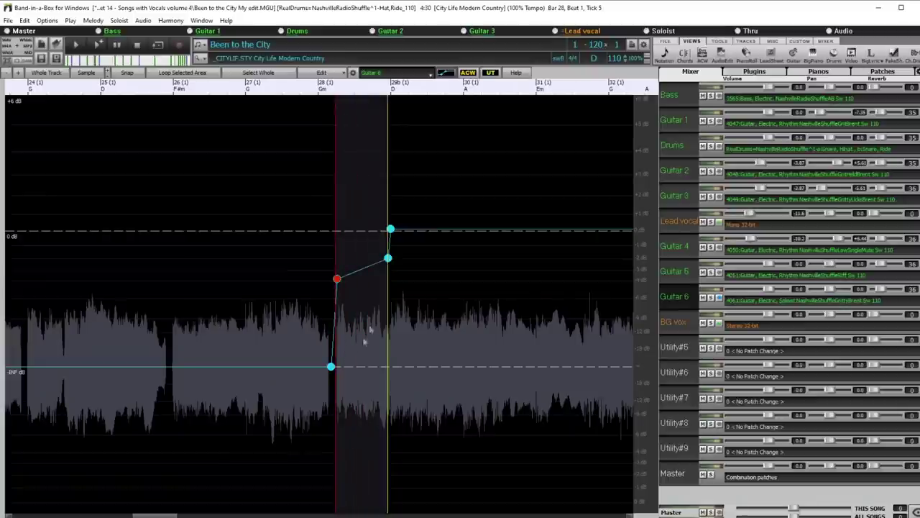
left_click_drag(388, 258, 388, 273)
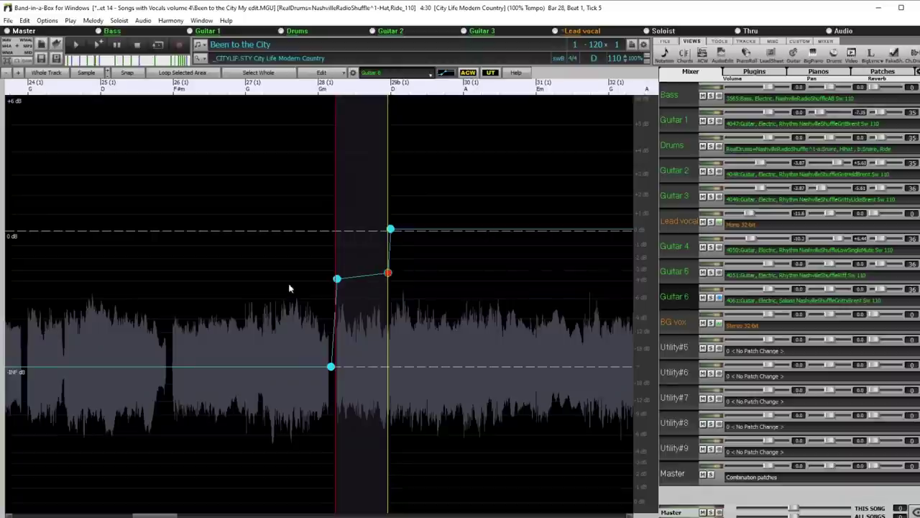
Step: Audition the mix from just before bar 28 through the Guitar 6 level change to bar 33
left_click(290, 288)
key("space")
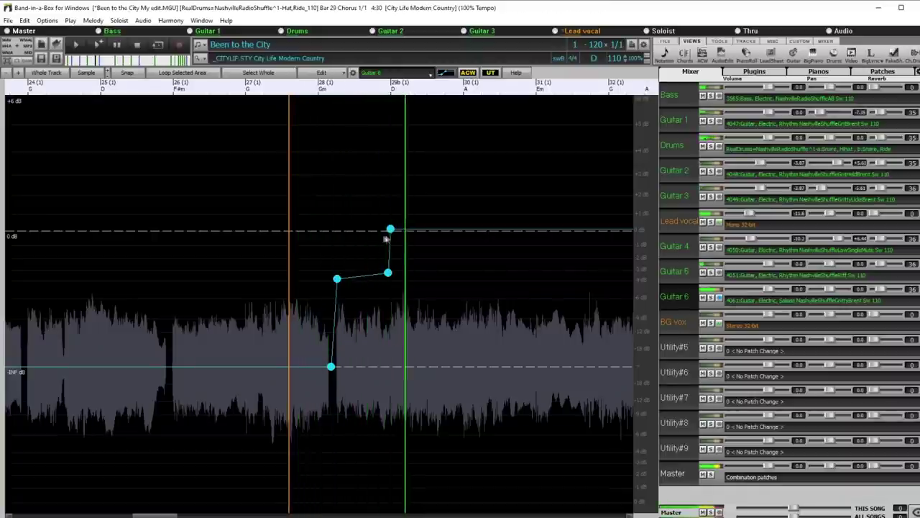
scroll(424, 302, "down", 2)
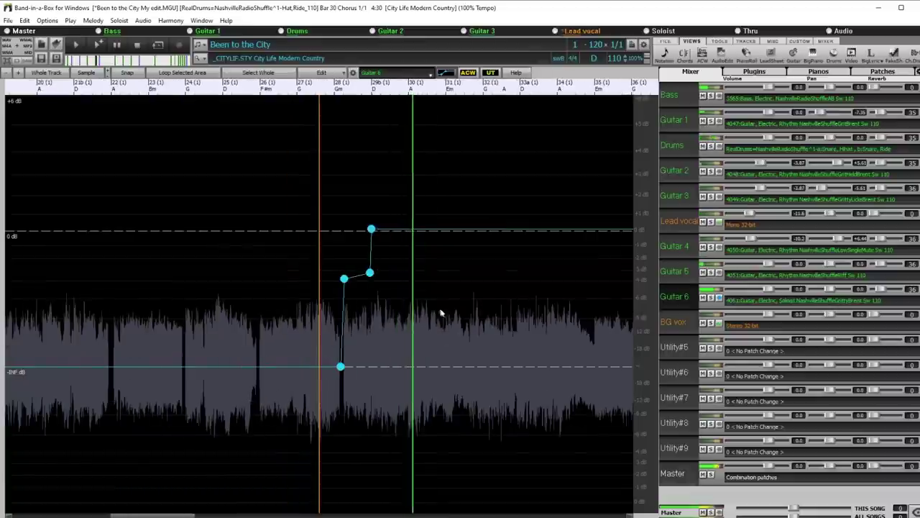
scroll(438, 309, "up", 2)
scroll(440, 309, "down", 2)
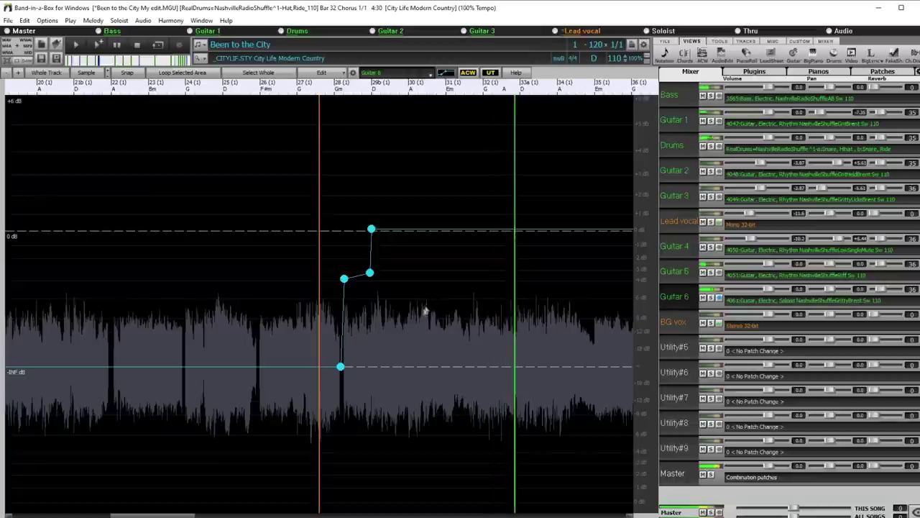
left_click(373, 338)
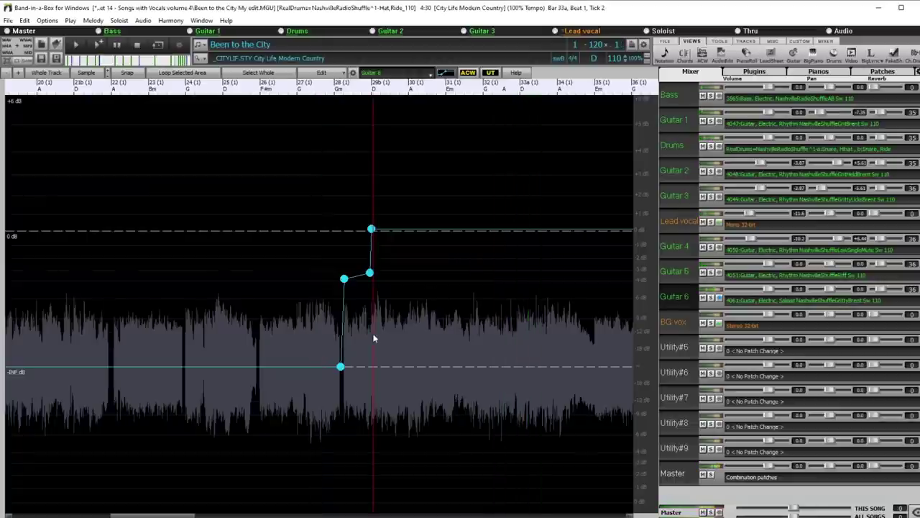
Step: Select Guitar 6's audio from the start of bar 29 to the start of bar 32
scroll(386, 338, "up", 2)
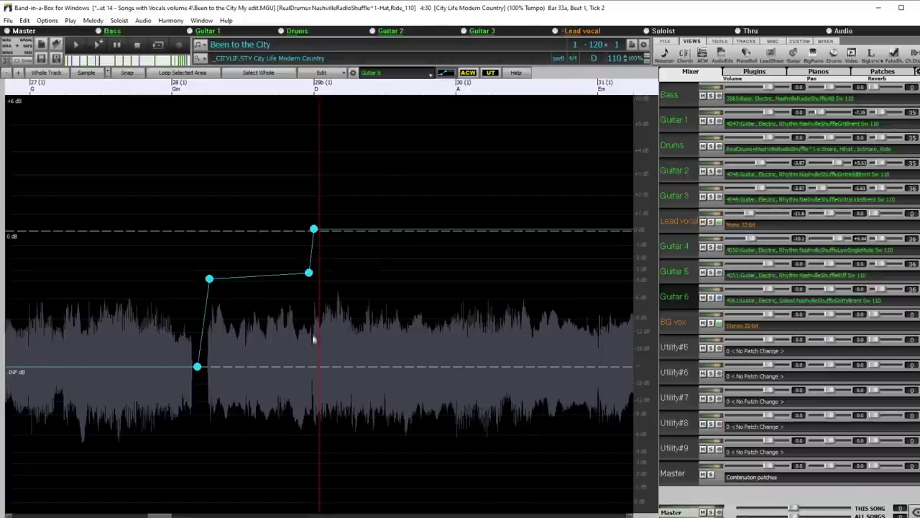
scroll(314, 345, "up", 3)
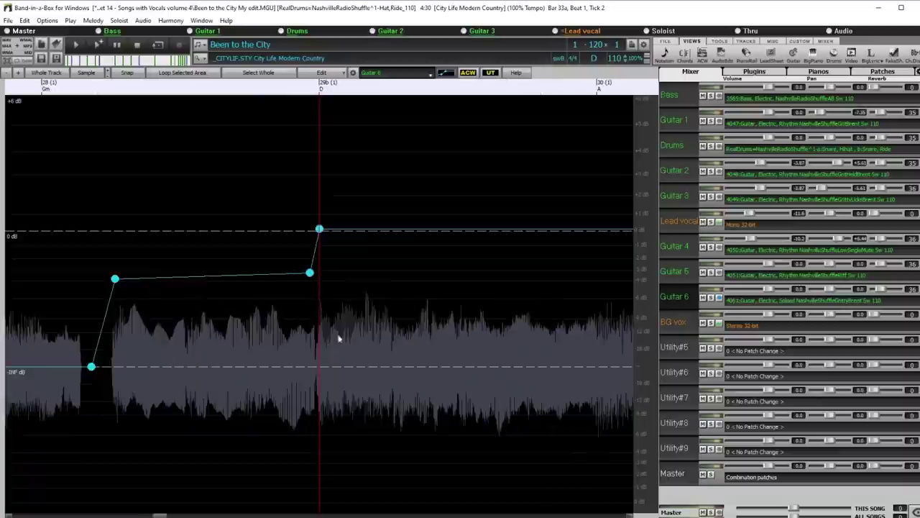
scroll(355, 351, "down", 3)
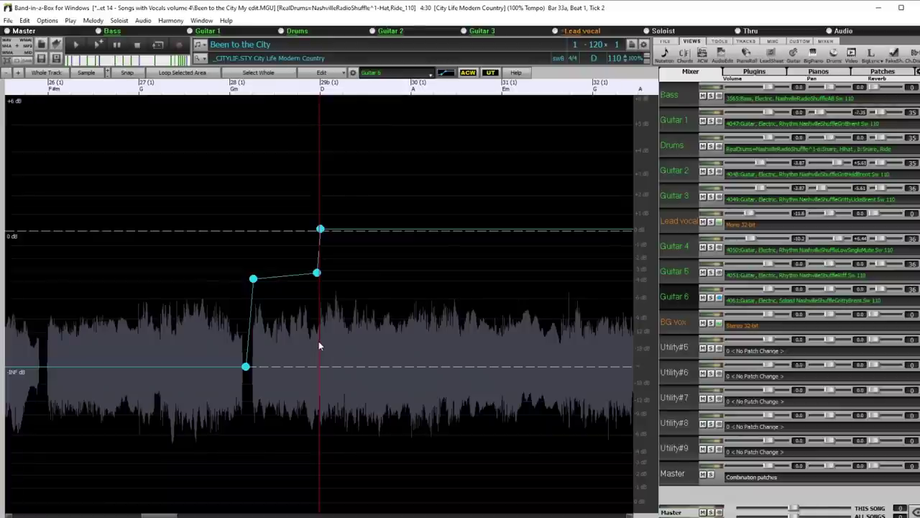
scroll(319, 341, "up", 3)
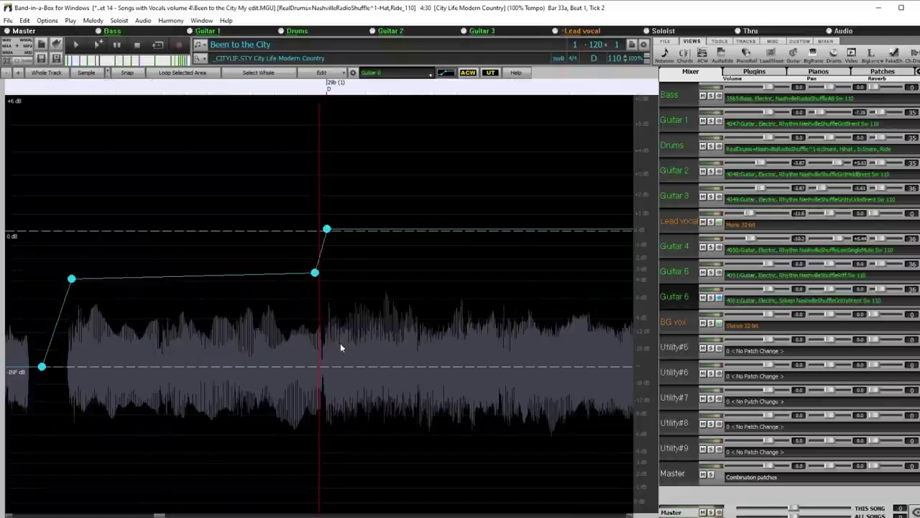
left_click_drag(321, 352, 525, 349)
scroll(504, 354, "down", 3)
left_click(430, 358, "shift")
left_click_drag(429, 358, 501, 362)
scroll(467, 358, "down", 3)
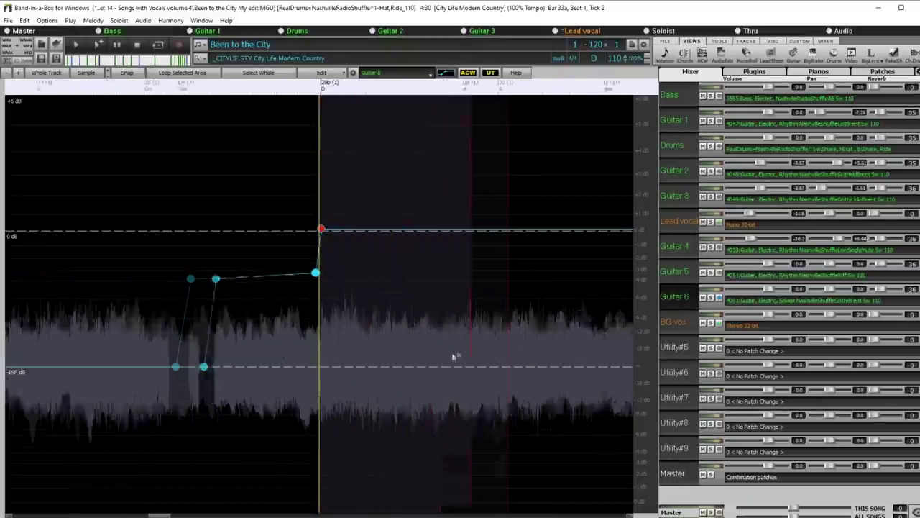
left_click_drag(446, 352, 540, 355)
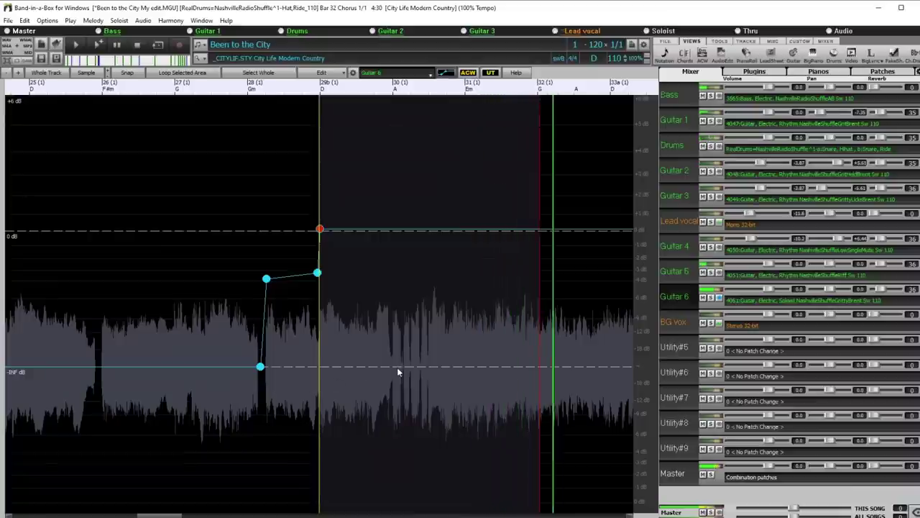
Step: Audition the reworked Guitar 6 passage again from about bar 28 up to bar 33
scroll(381, 373, "down", 2)
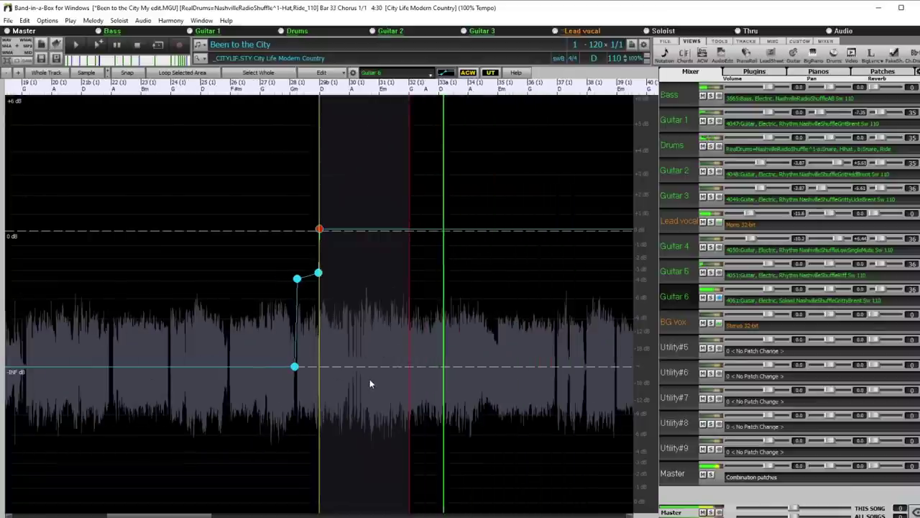
key("space")
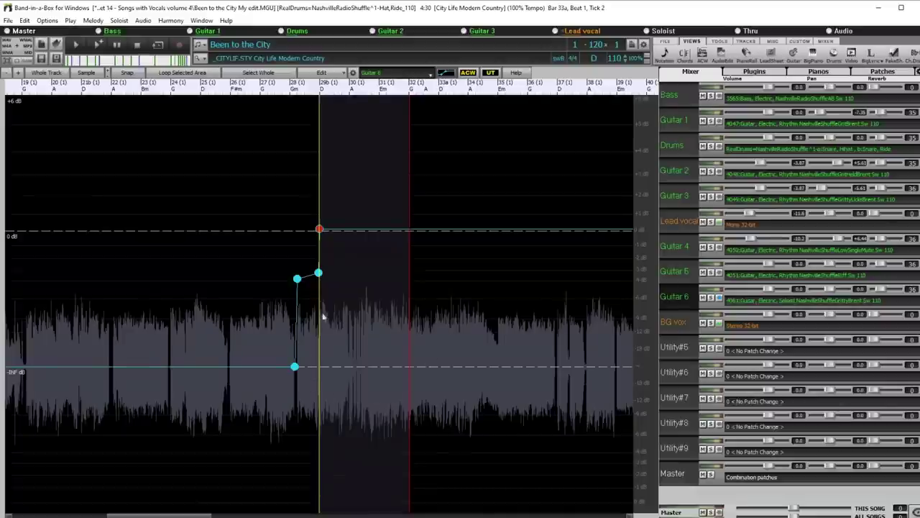
left_click(295, 392)
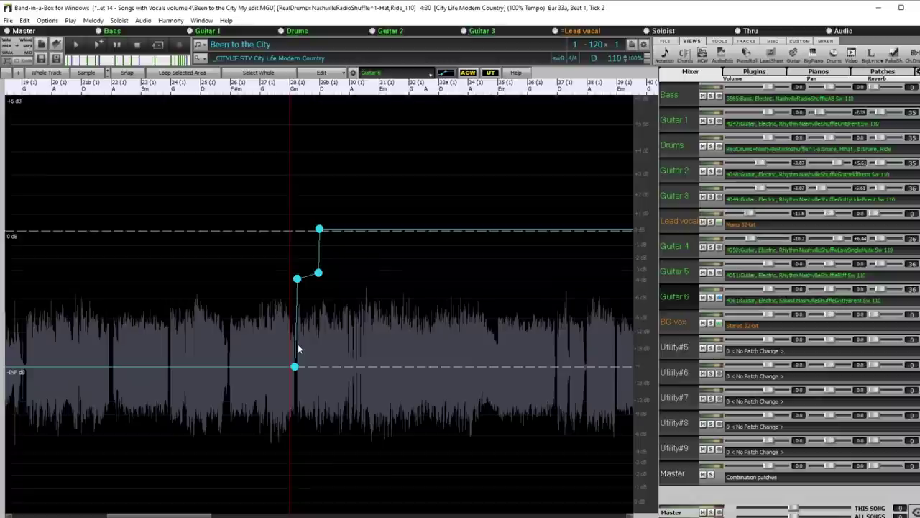
key("space")
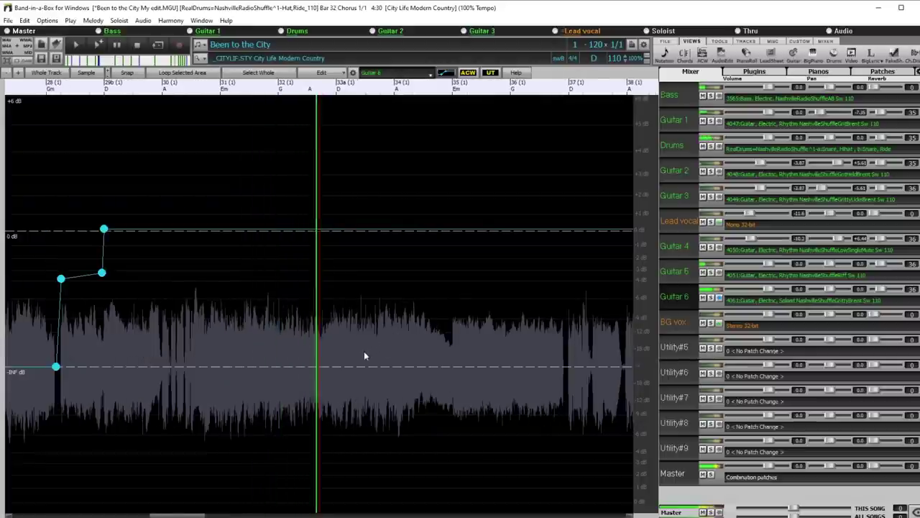
key("space")
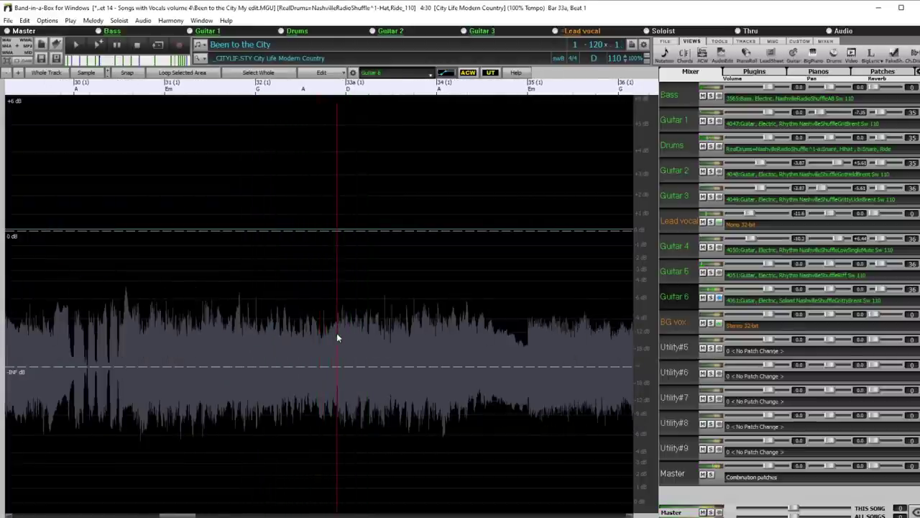
Step: Erase Guitar 6's audio from just before bar 33 up to the start of bar 35
scroll(360, 336, "up", 3)
scroll(361, 342, "up", 2)
left_click_drag(328, 365, 492, 363)
scroll(491, 363, "down", 4)
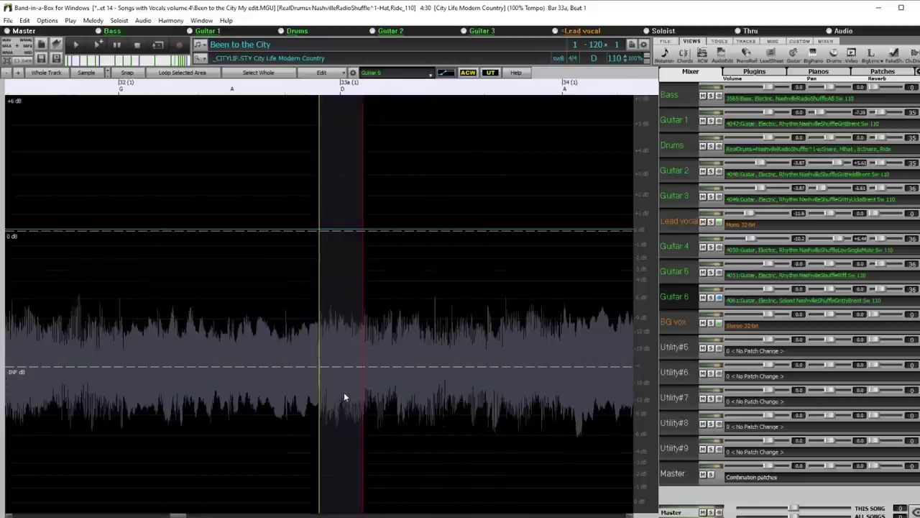
scroll(371, 379, "down", 3)
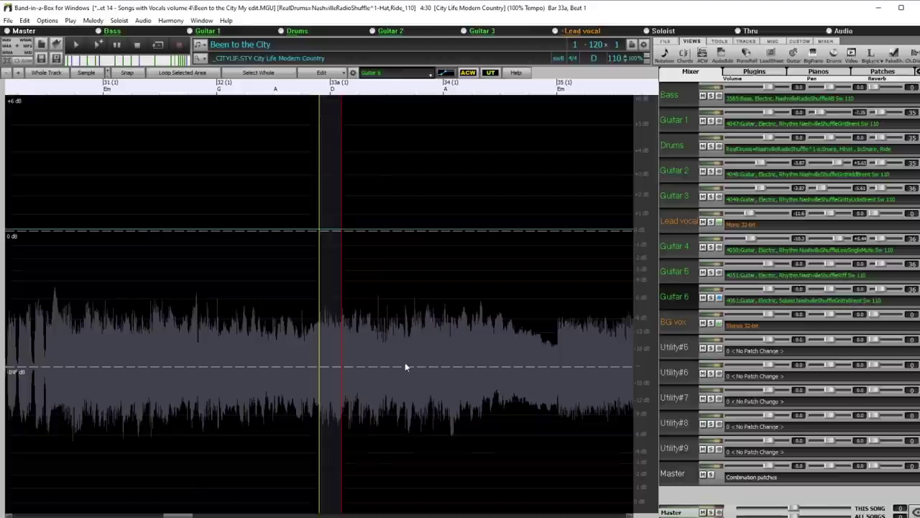
left_click_drag(406, 369, 558, 360)
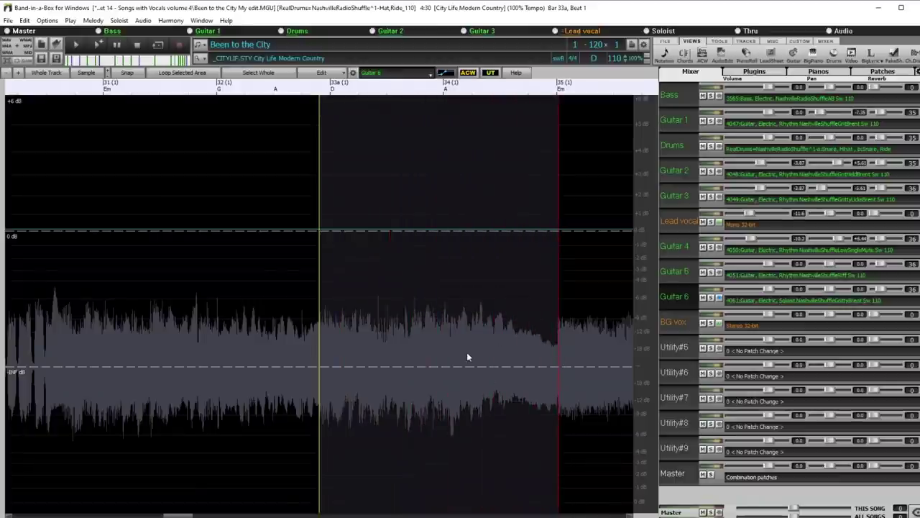
key("F4")
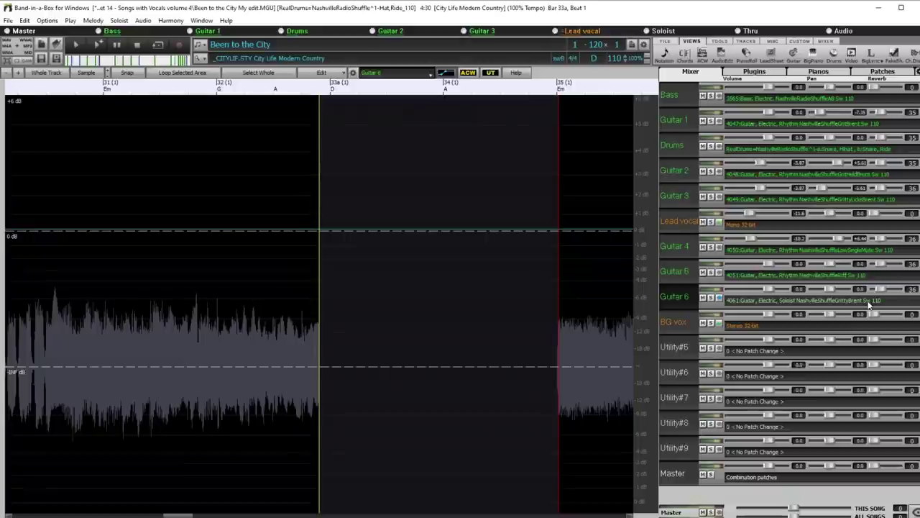
Step: Audition Guitar 6's passage leading toward the erased section from about bar 30, and again from its entry after bar 28
left_click(49, 329)
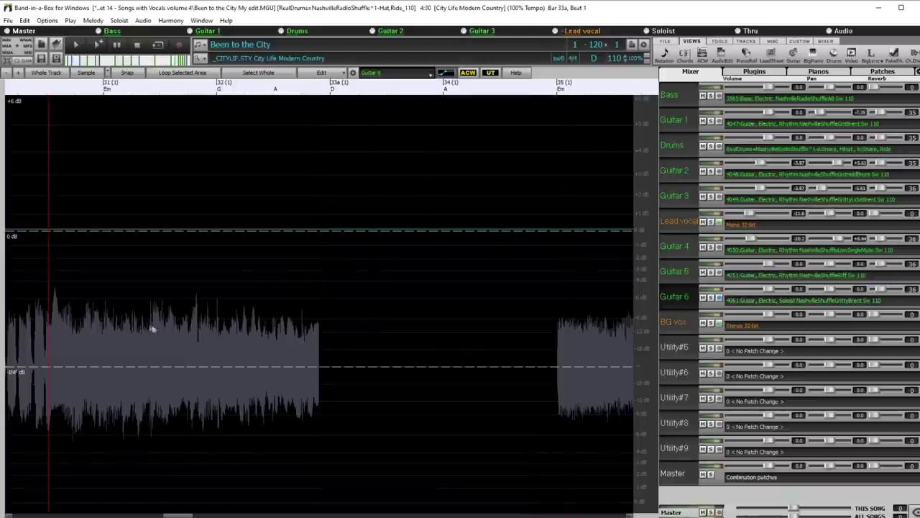
scroll(332, 357, "down", 3)
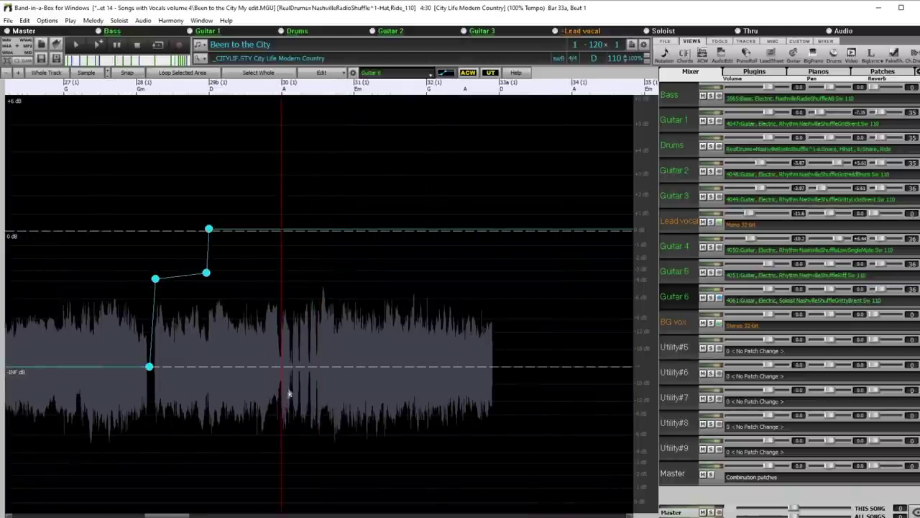
scroll(290, 391, "up", 3)
key("space")
scroll(320, 381, "down", 1)
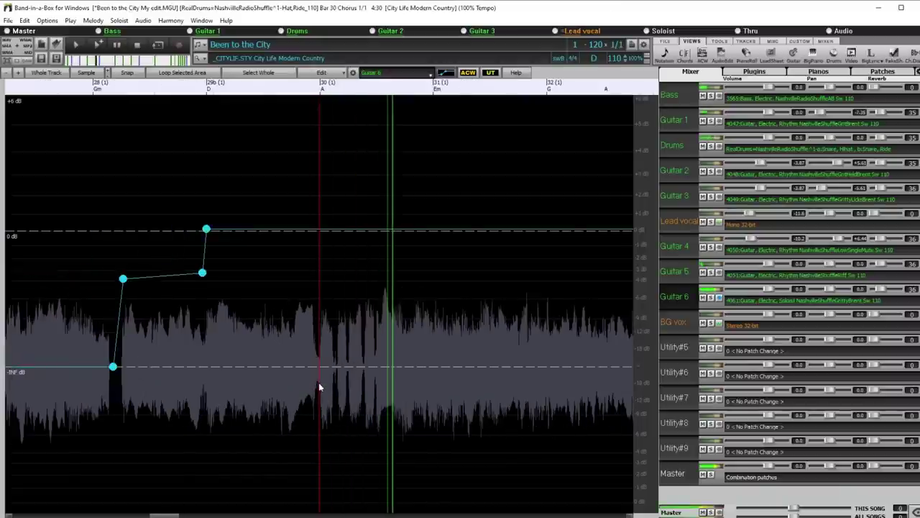
left_click(121, 430)
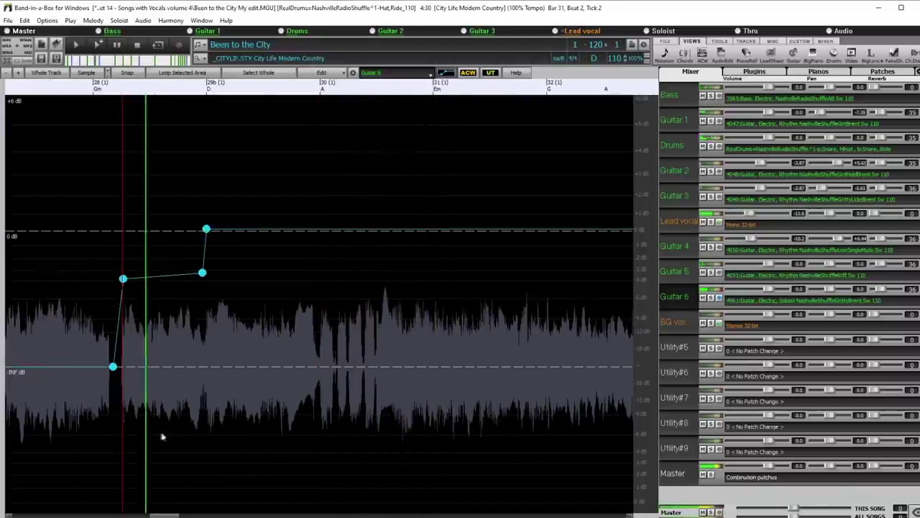
scroll(216, 398, "down", 1)
scroll(213, 396, "down", 1)
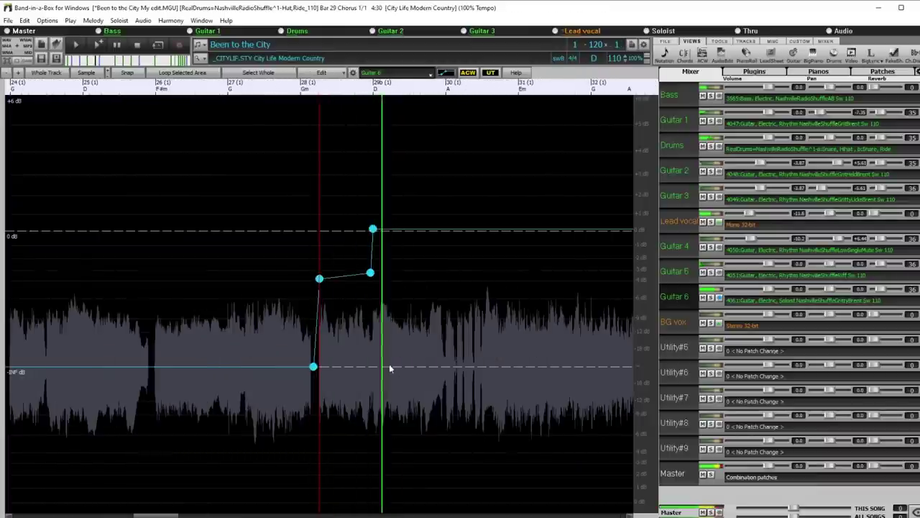
scroll(123, 439, "up", 2)
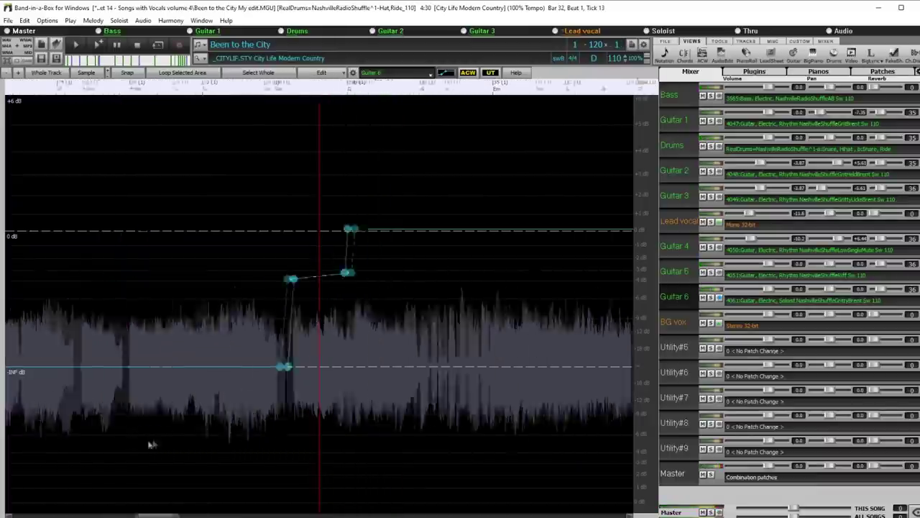
Step: Copy Guitar 6's phrase in bar 28, from its entry at beat 1 tick 116 to beat 4 tick 112
left_click_drag(257, 366, 387, 374)
left_click(383, 368)
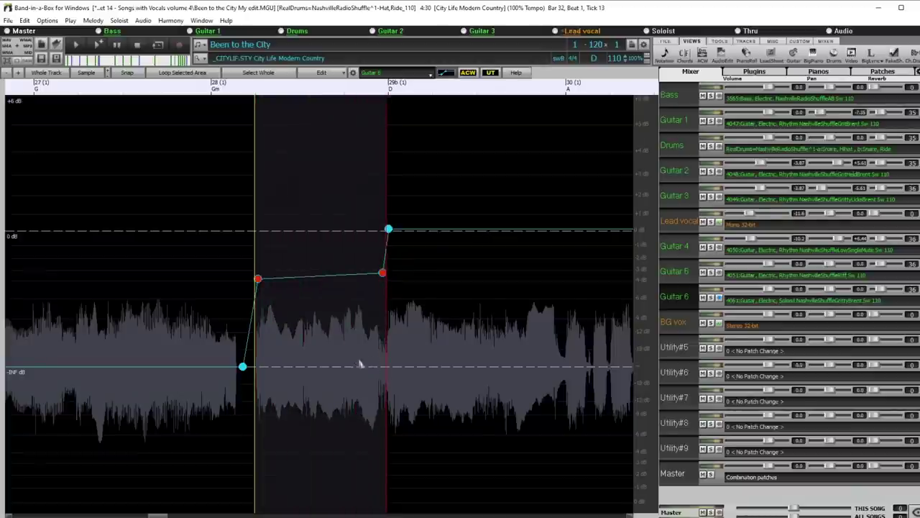
double_click(368, 374)
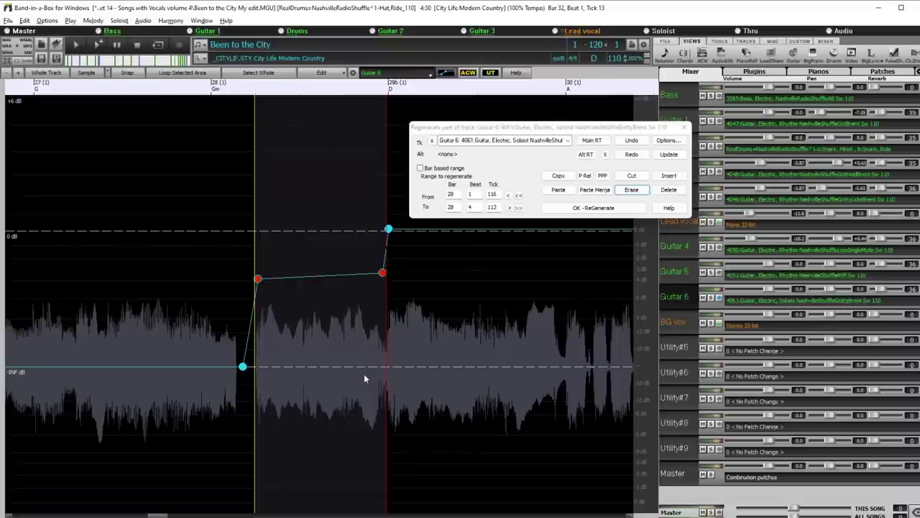
left_click_drag(516, 130, 548, 104)
left_click(589, 149)
scroll(422, 354, "down", 2)
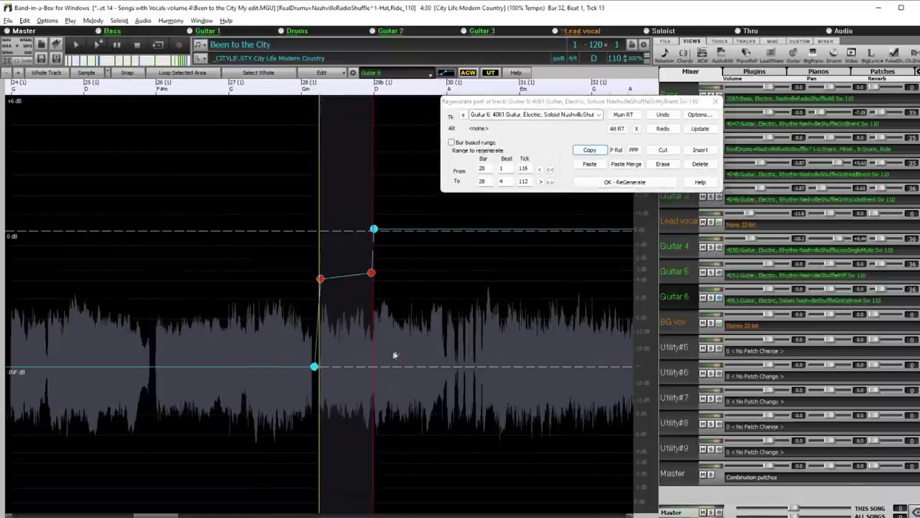
Step: Paste the copied Guitar 6 phrase at the start of bar 32
scroll(446, 354, "down", 1)
left_click(489, 469)
scroll(489, 430, "down", 1)
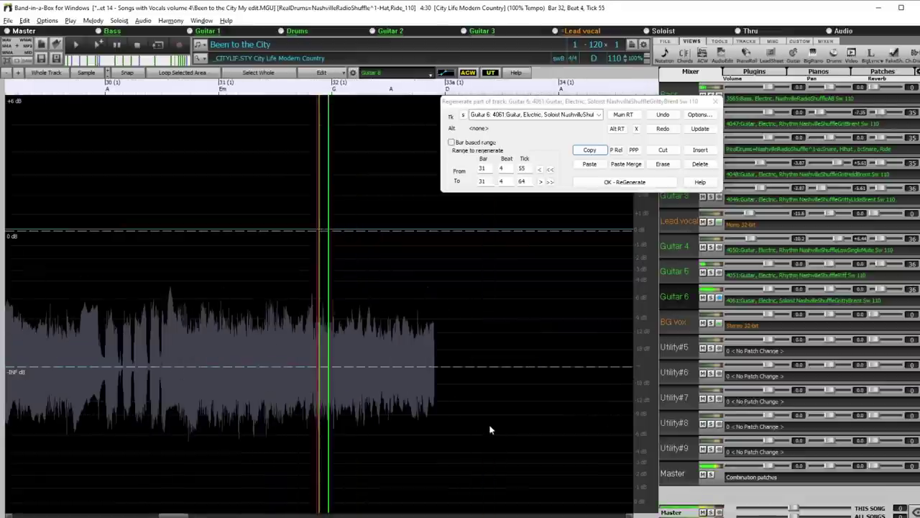
scroll(366, 431, "up", 4)
scroll(366, 431, "up", 1)
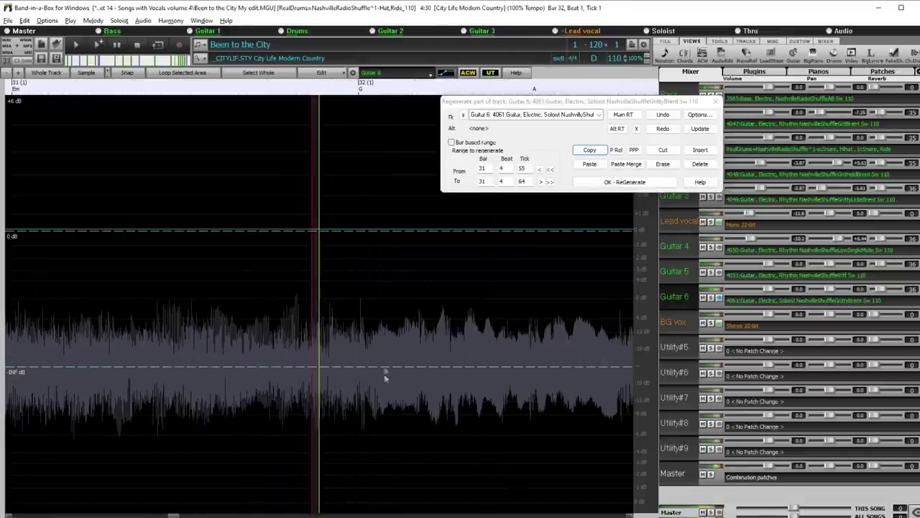
left_click_drag(360, 330, 533, 372)
scroll(571, 357, "down", 1)
left_click(590, 164)
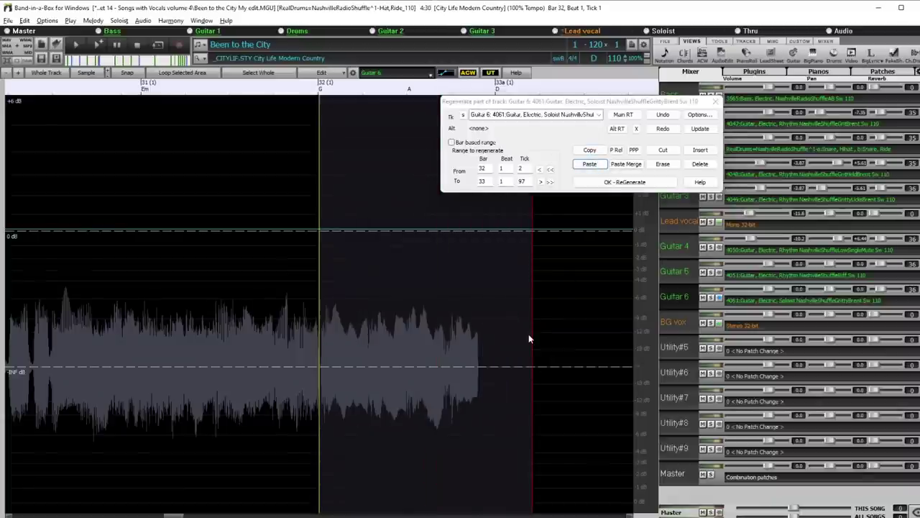
Step: Audition the pasted phrase at bar 32, undo the paste, listen again and close the regeneration dialog
left_click(180, 456)
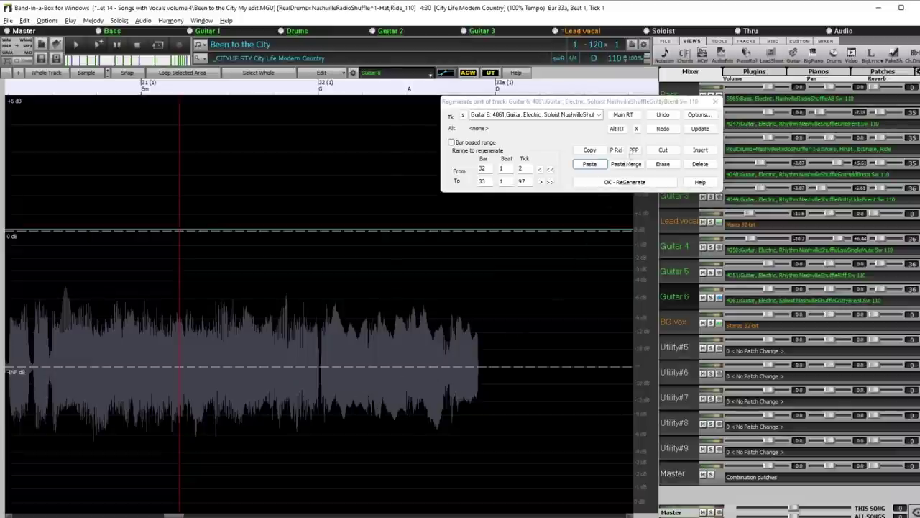
left_click(664, 116)
left_click(663, 115)
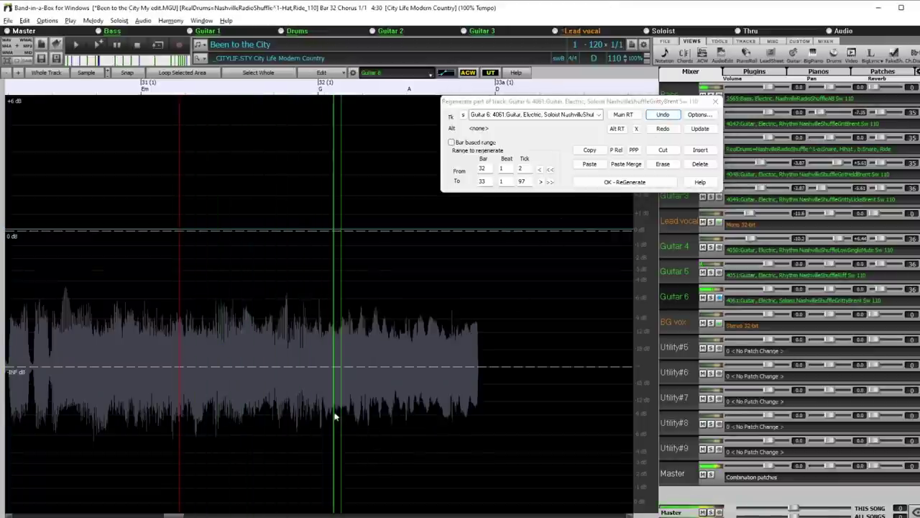
scroll(439, 382, "down", 1)
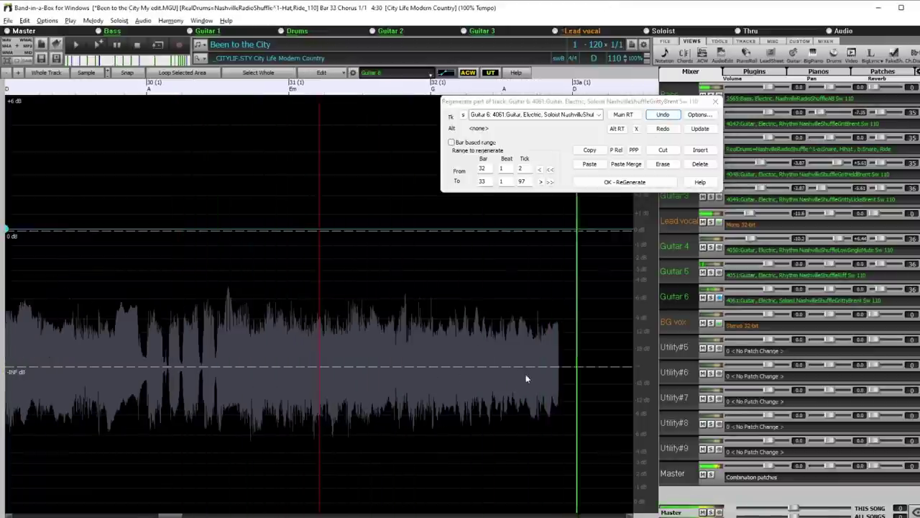
scroll(309, 385, "down", 2)
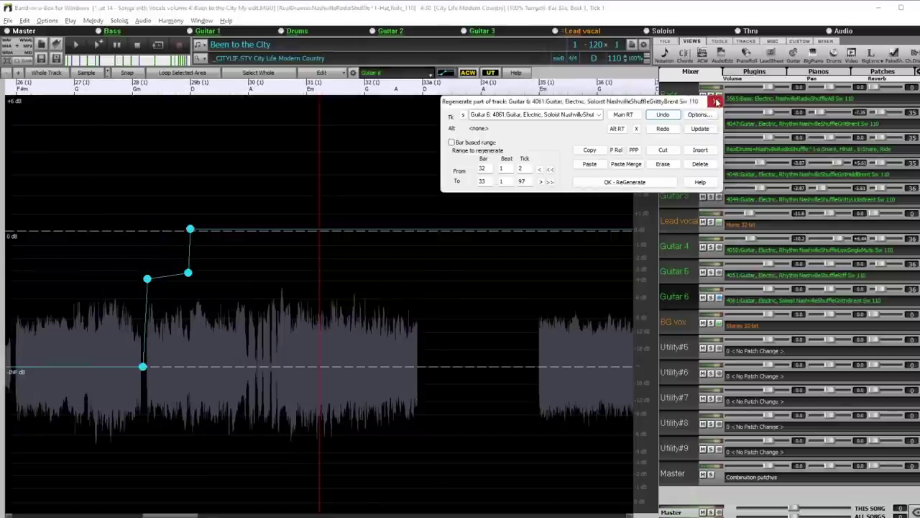
left_click(715, 100)
Step: Open Guitar 6's notes in the piano roll at bar 33
left_click(421, 323)
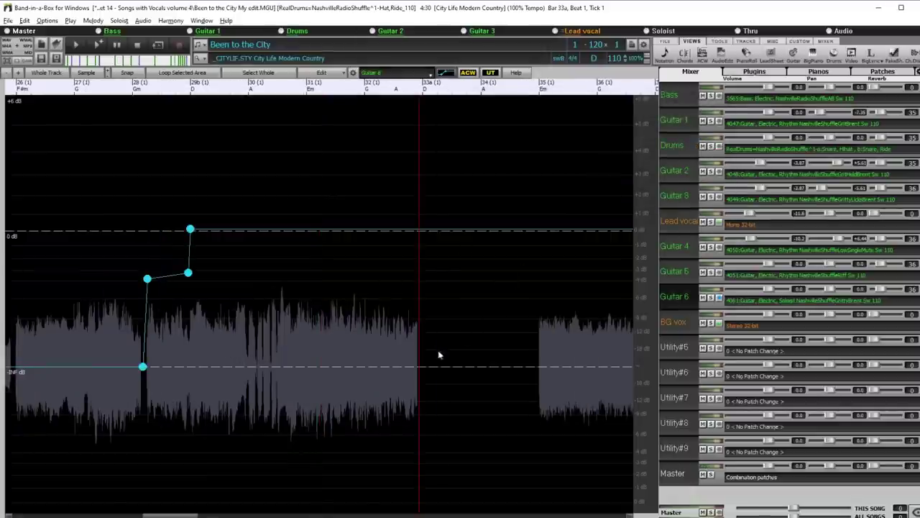
left_click(748, 56)
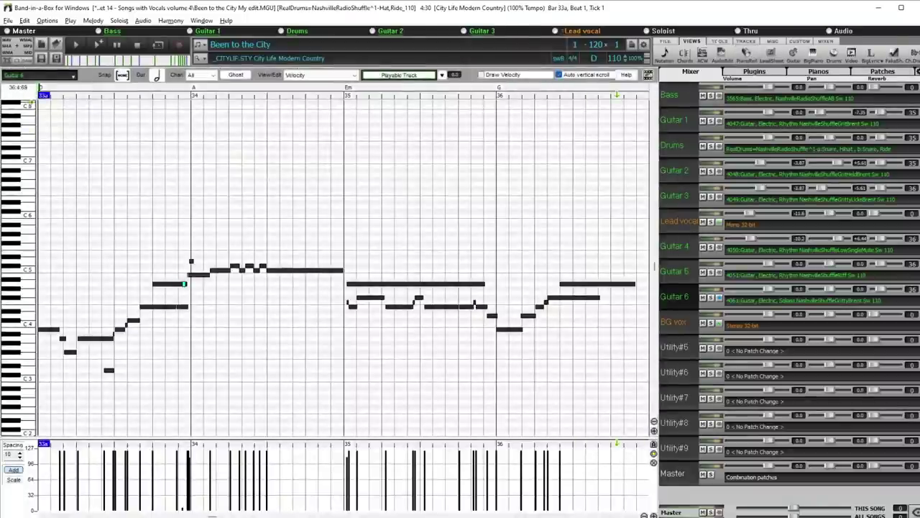
left_click(738, 56)
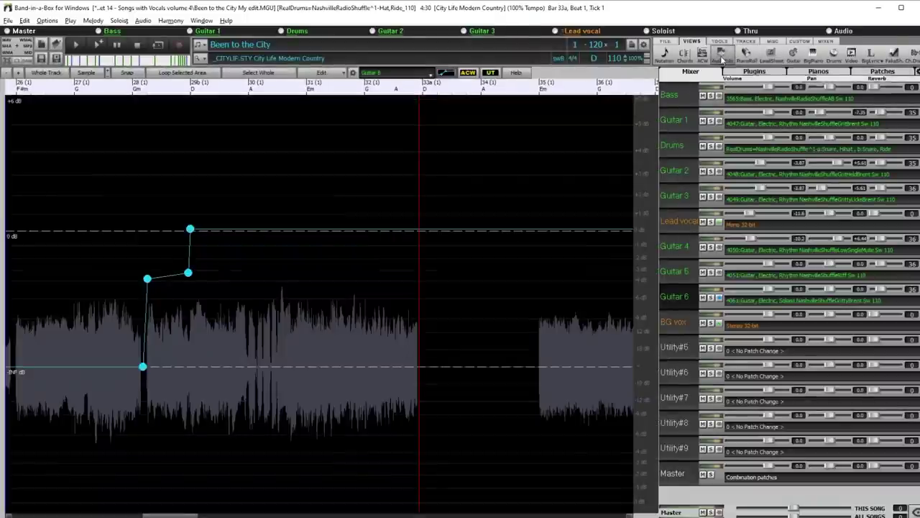
left_click(747, 56)
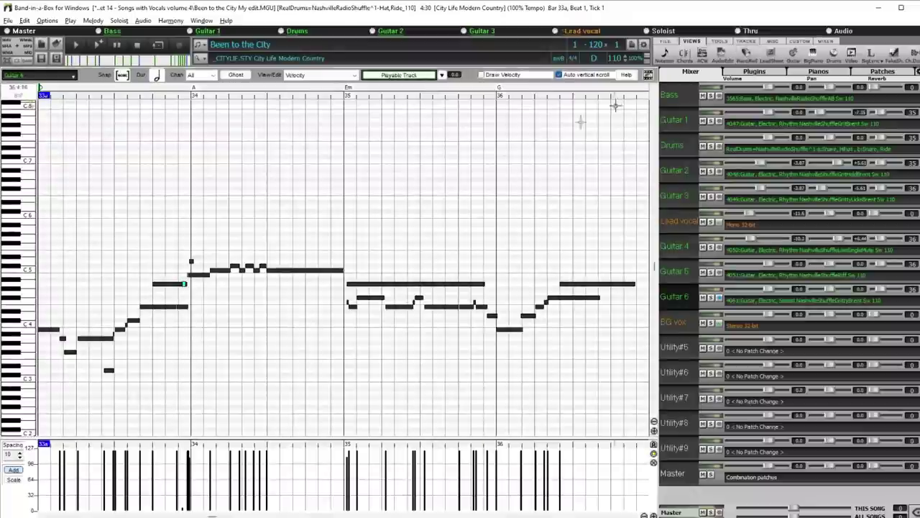
Step: Create a mute region for Guitar 6's generated accompaniment from bar 33 and extend it to near the end of bar 34
scroll(354, 220, "up", 2)
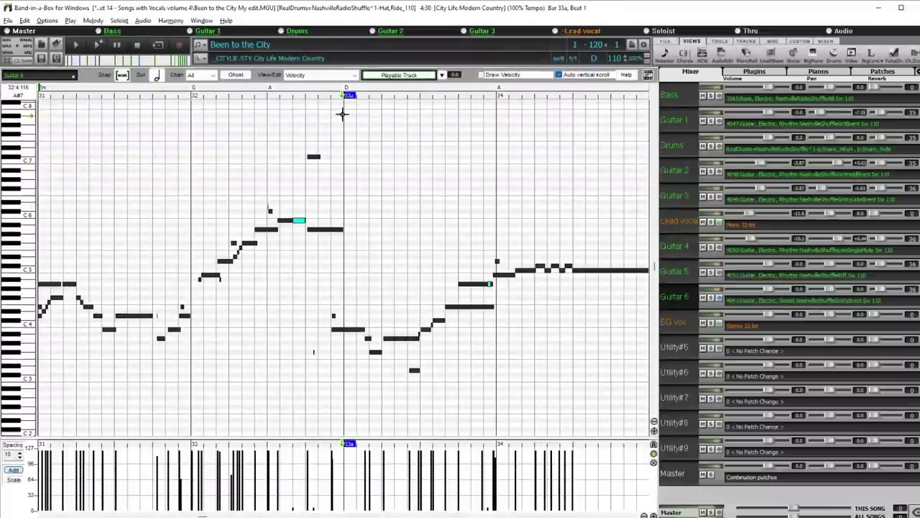
right_click(344, 114)
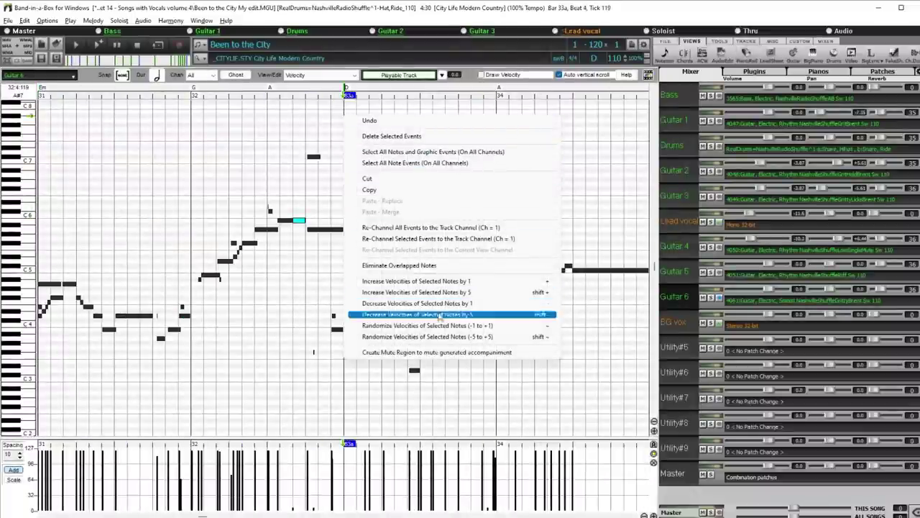
left_click(441, 354)
left_click_drag(498, 104, 637, 107)
Step: Add a D5 note about two beats long at the start of bar 33 and delete Guitar 6's lower notes in that bar
left_click(327, 229)
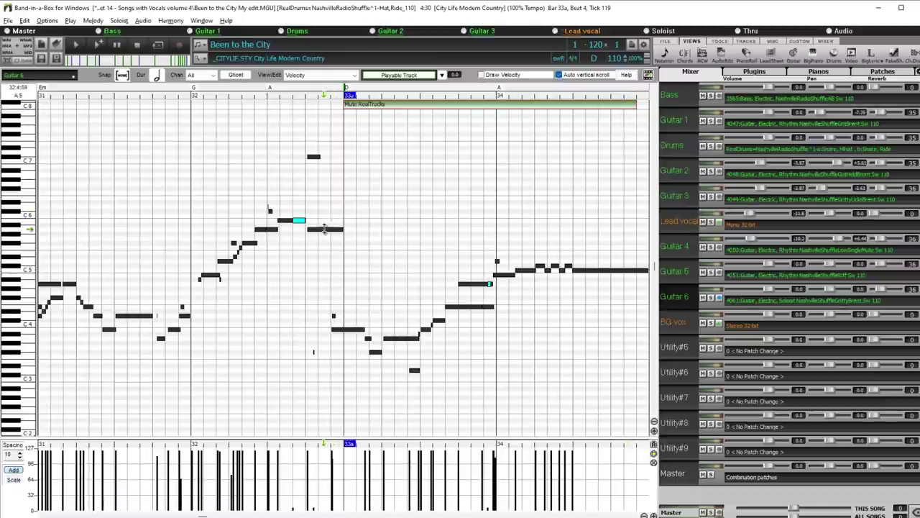
mouse_move(348, 250)
left_mouse_down()
mouse_move(376, 257)
mouse_move(346, 265)
left_mouse_up()
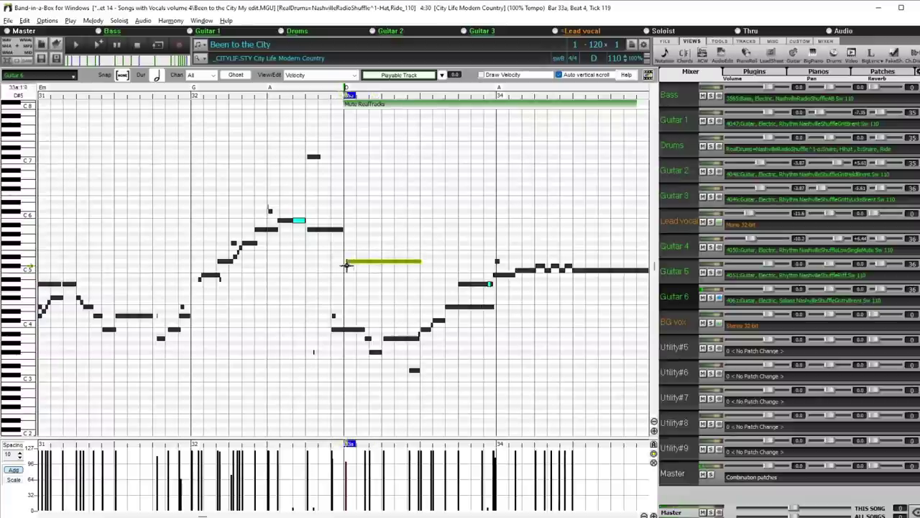
left_click(346, 261)
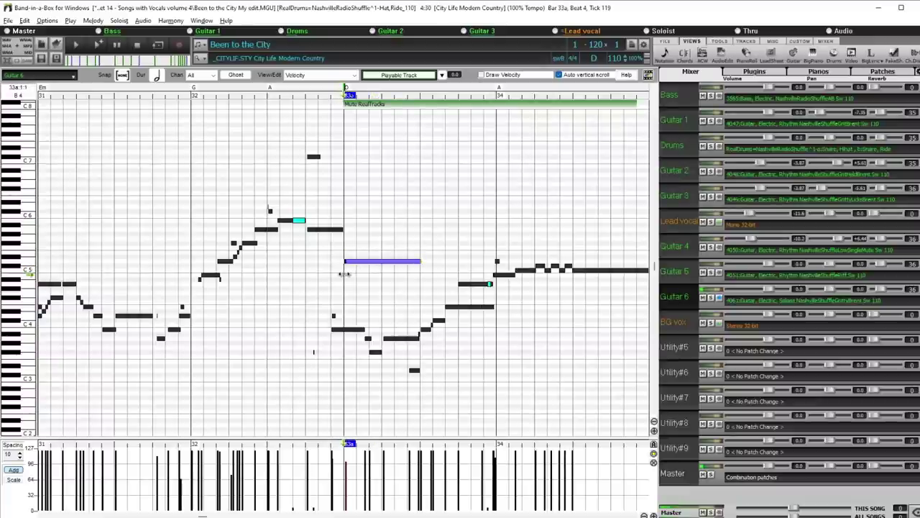
left_click_drag(321, 296, 520, 398)
key("Delete")
Step: Audition Guitar 6 from the middle of bar 32 through the new note at bar 33
double_click(267, 89)
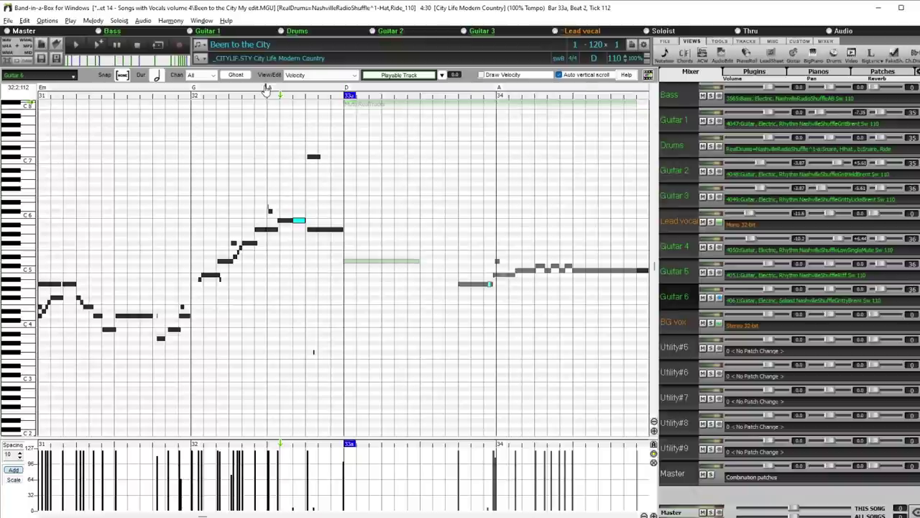
key("Escape")
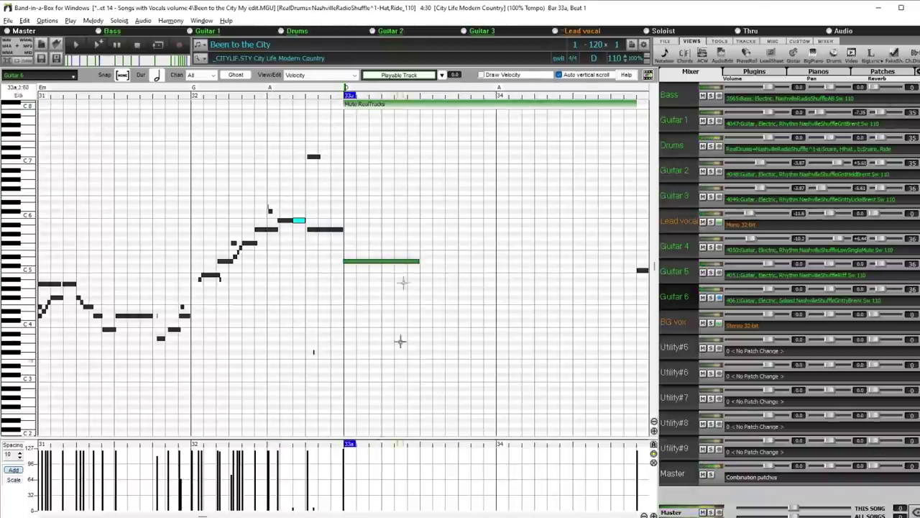
left_click(273, 92)
key("space")
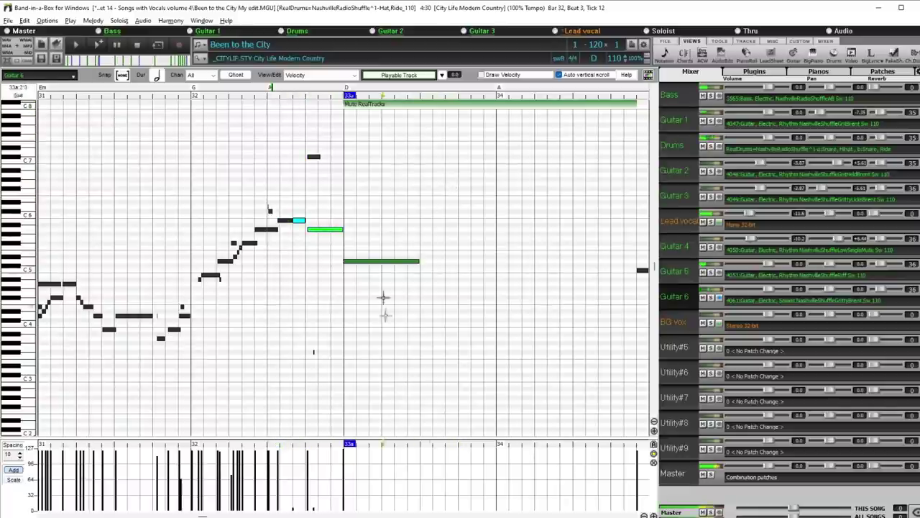
Step: Nudge the mute region to start slightly after the beginning of bar 33 and play the transition again
left_click(345, 106)
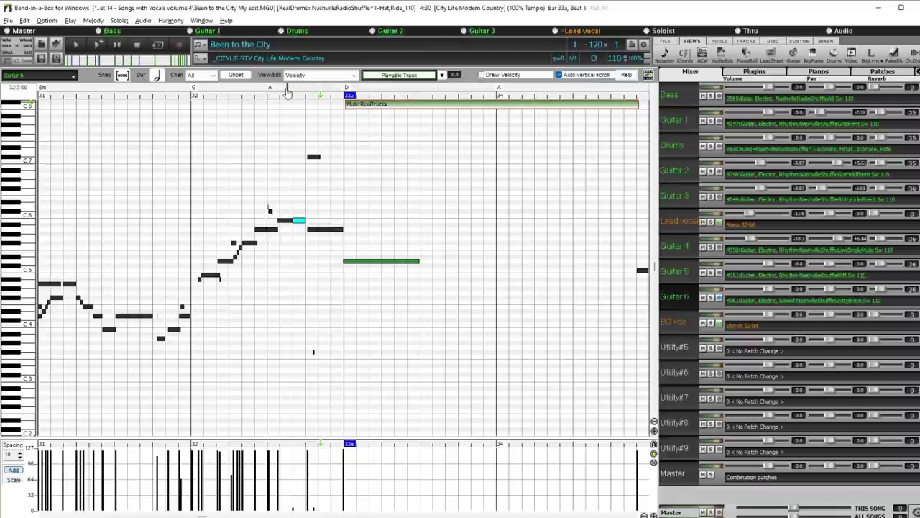
key("space")
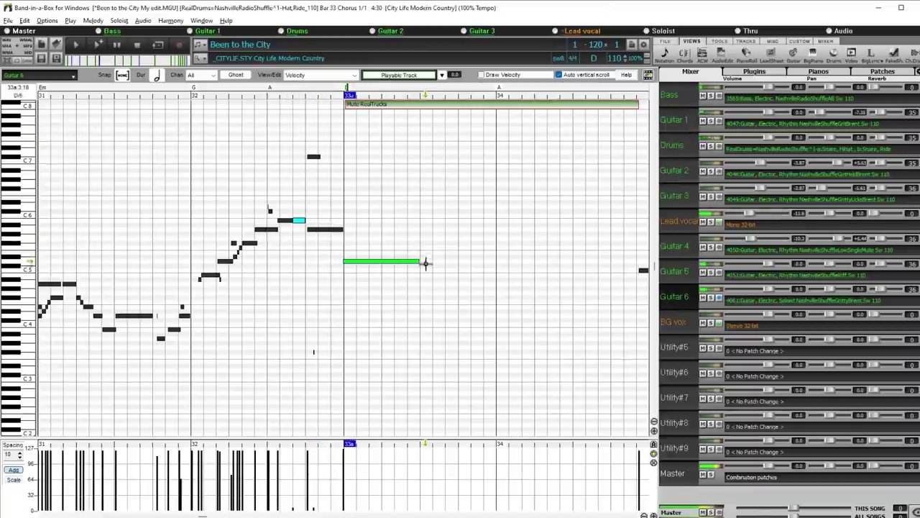
key("space")
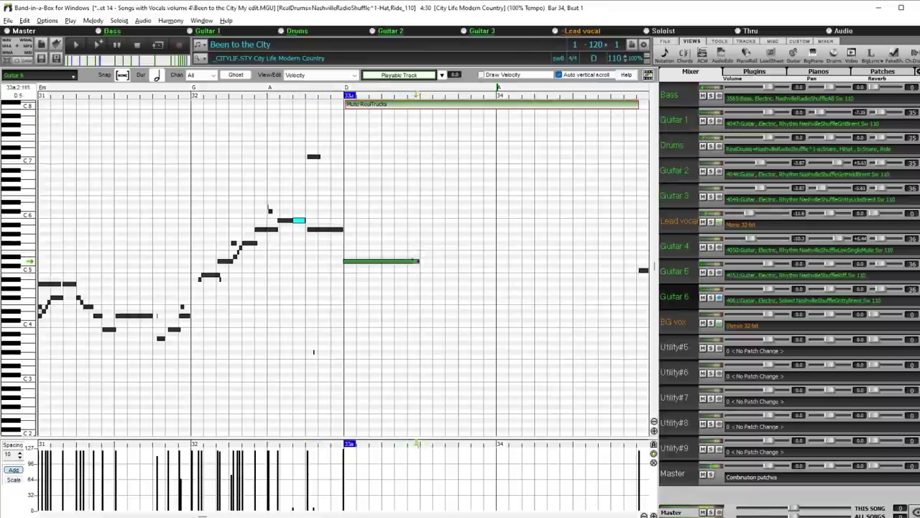
Step: Lengthen Guitar 6's D5 note at bar 33 to reach into bar 34 and audition it from bar 32
left_click_drag(419, 260, 539, 266)
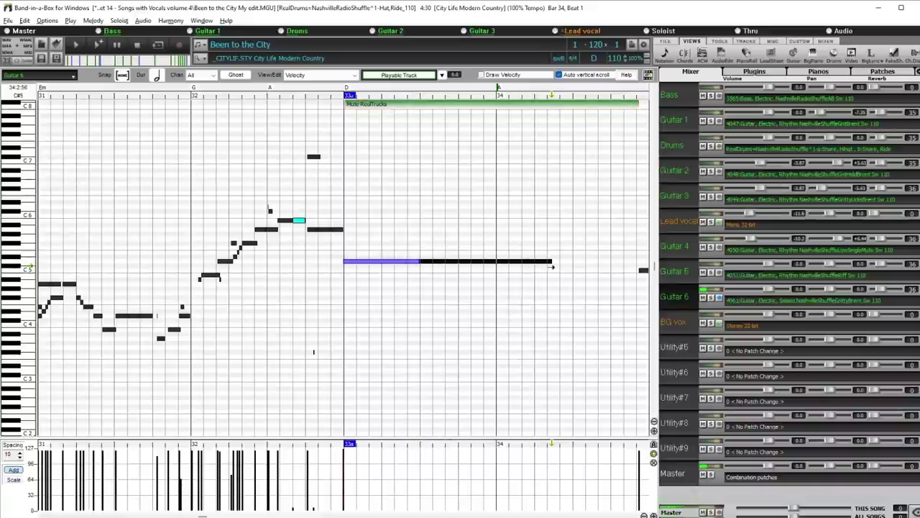
left_click(239, 95)
left_click(208, 88)
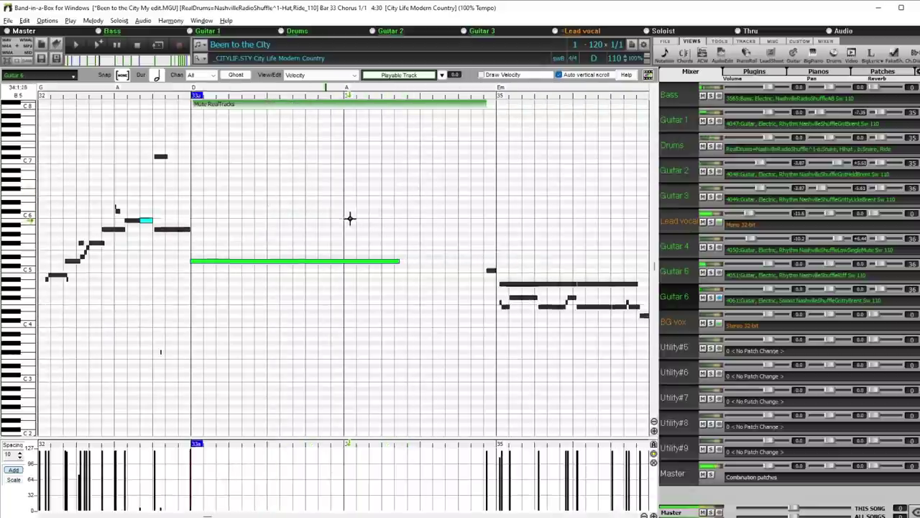
key("Escape")
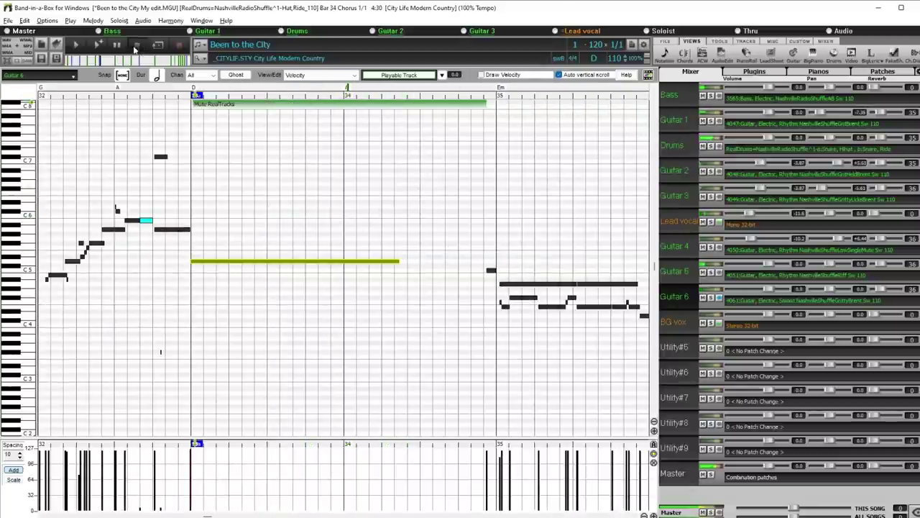
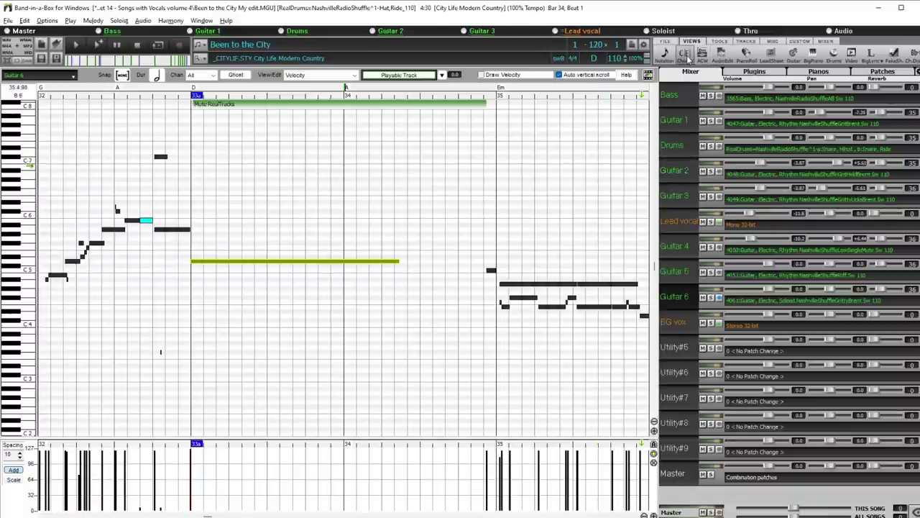
Step: In the Audio Edit window, fade Guitar 6's volume from 0 dB in bar 34 to -INF just before bar 35
left_click(722, 54)
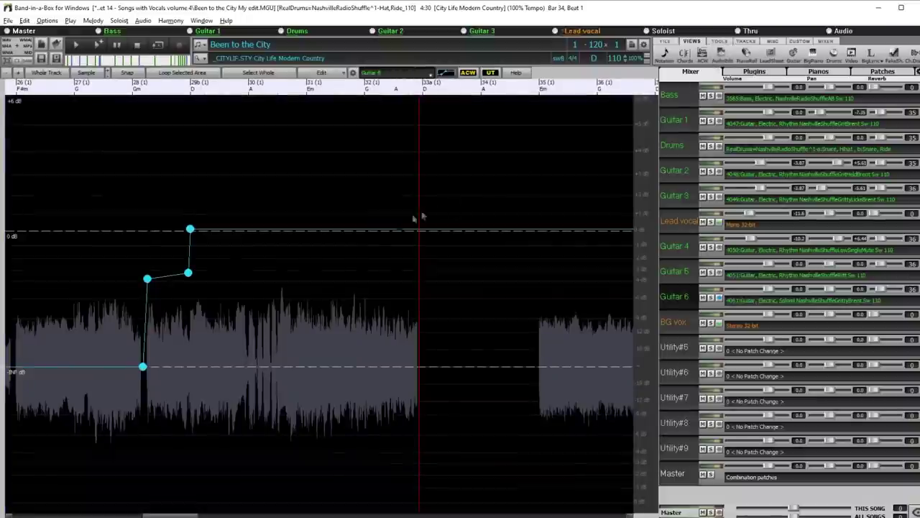
left_click(499, 229)
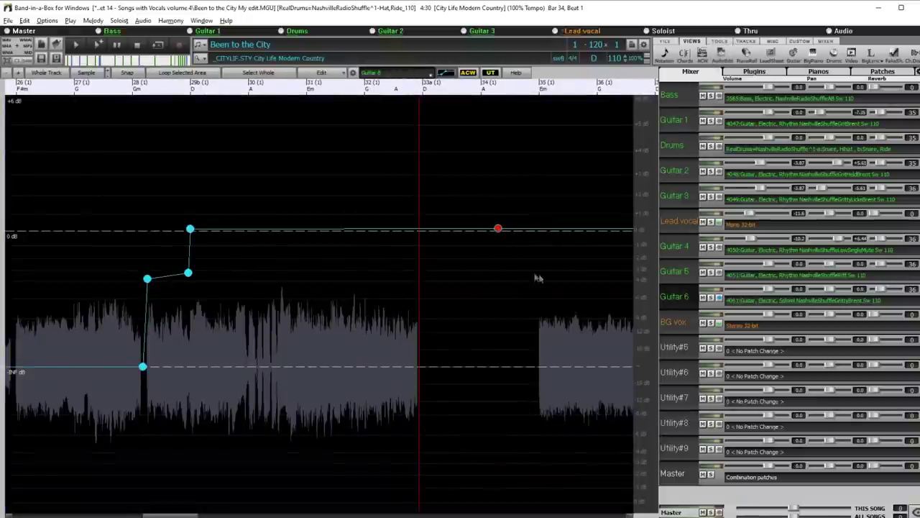
scroll(432, 364, "down", 2)
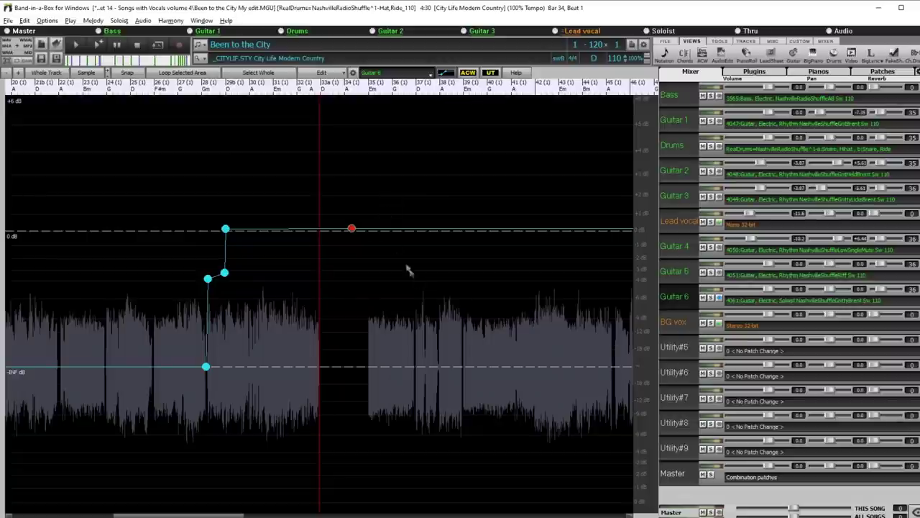
scroll(402, 266, "up", 3)
left_click_drag(475, 229, 548, 415)
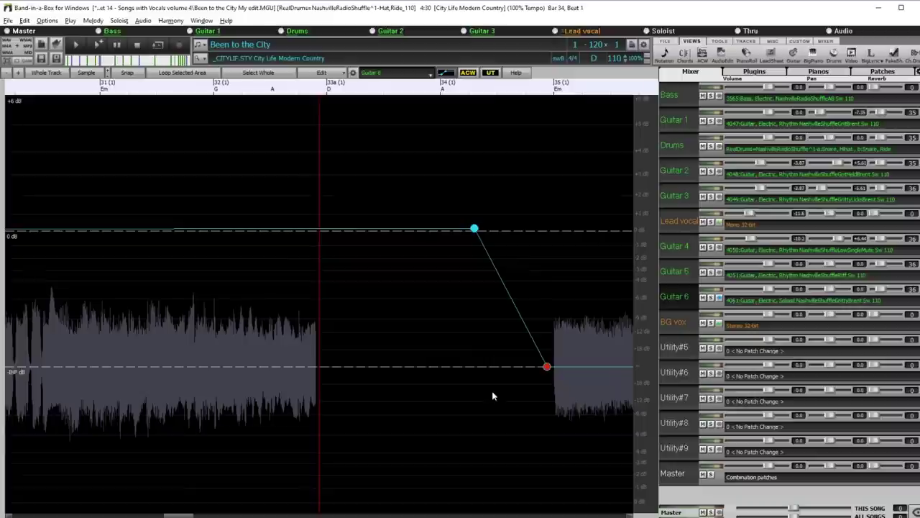
scroll(427, 339, "down", 2)
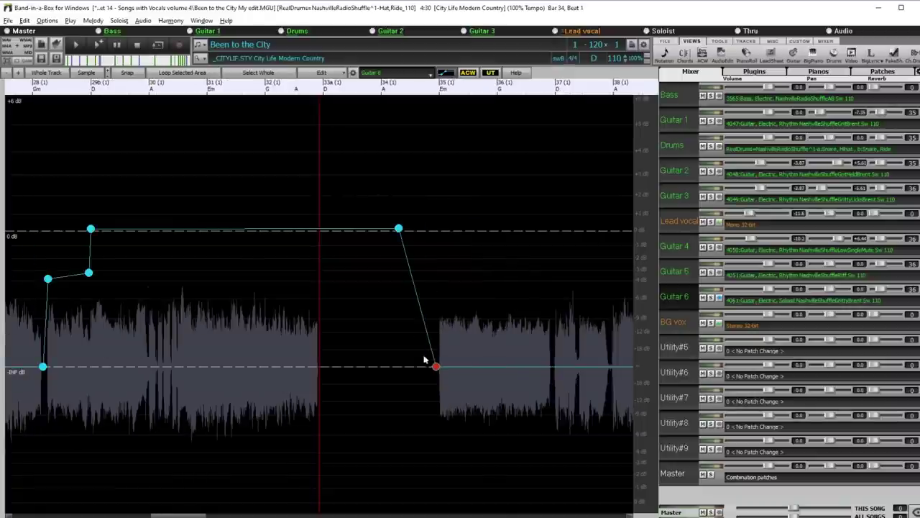
Step: Solo Guitar 5 and play it from around bar 33, adding the drums, lead vocal and bass to the solo
left_click(711, 274)
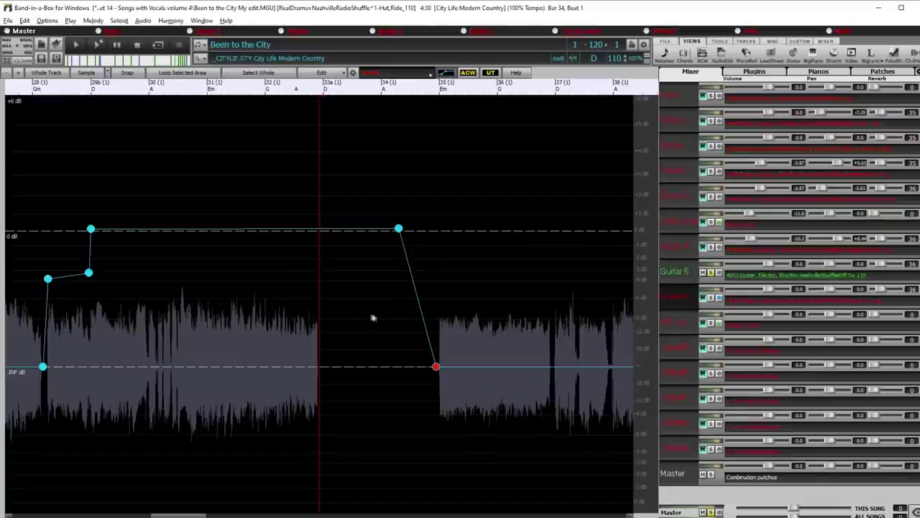
left_click(676, 272)
key("space")
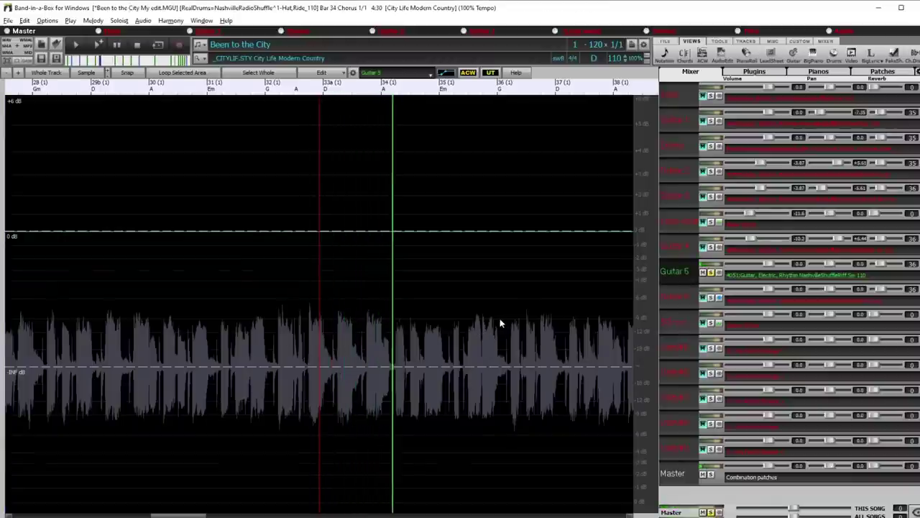
left_click(712, 146)
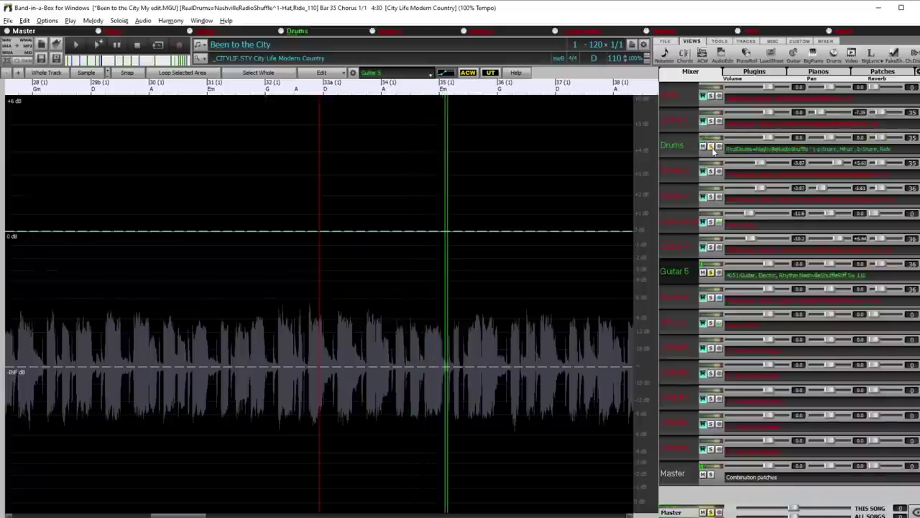
left_click(712, 221)
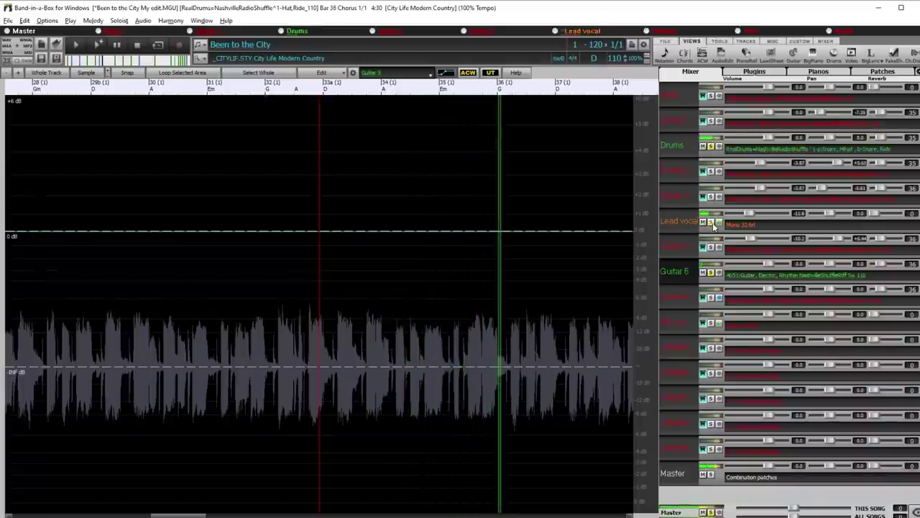
scroll(547, 273, "down", 2)
left_click(712, 96)
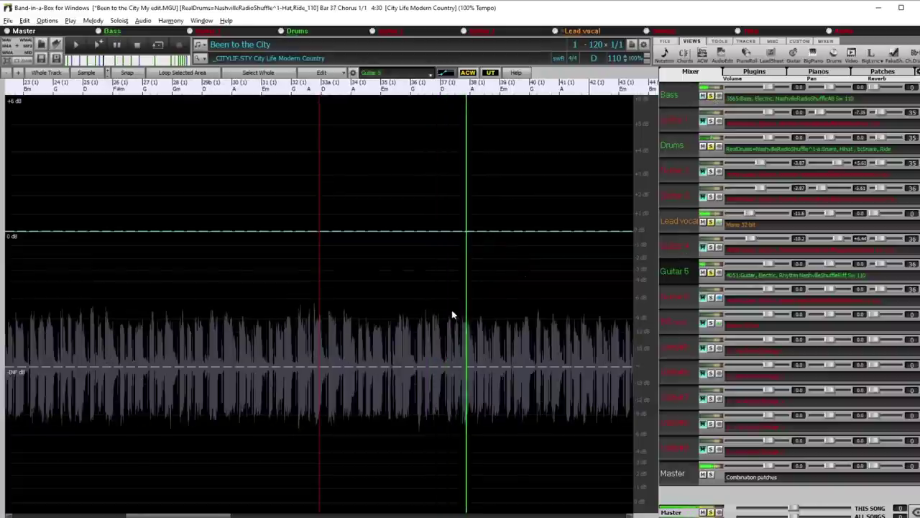
scroll(397, 332, "down", 1)
scroll(355, 344, "up", 2)
scroll(369, 330, "down", 2)
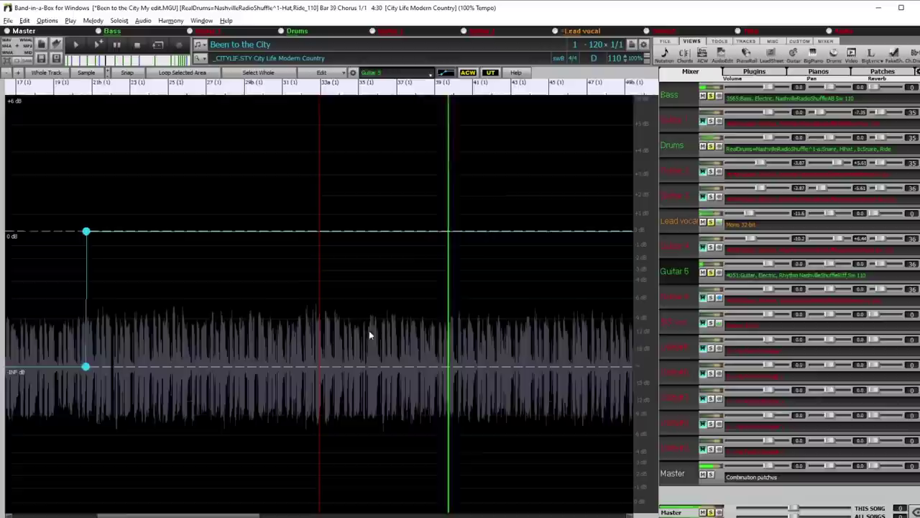
key("space")
Step: Clear all solos and play the full mix from bar 32 into bar 33
key("space")
key("space")
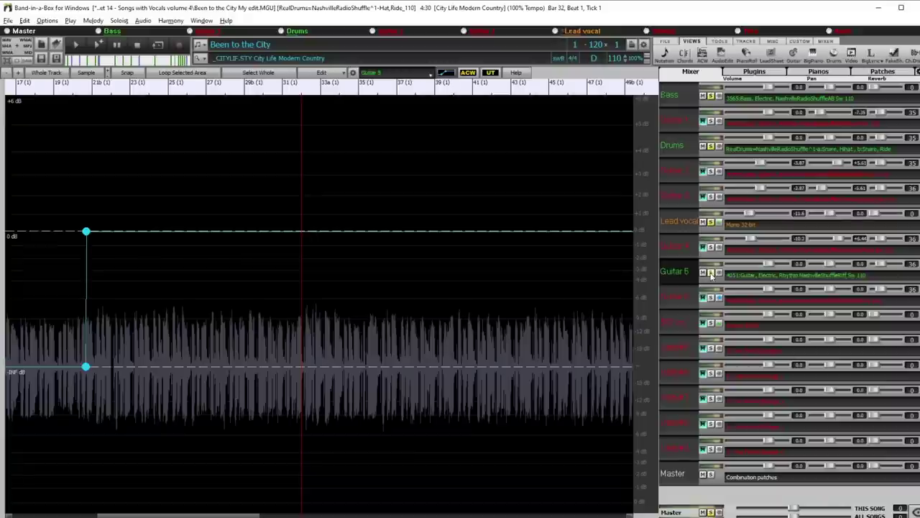
left_click(711, 274)
left_click(711, 274)
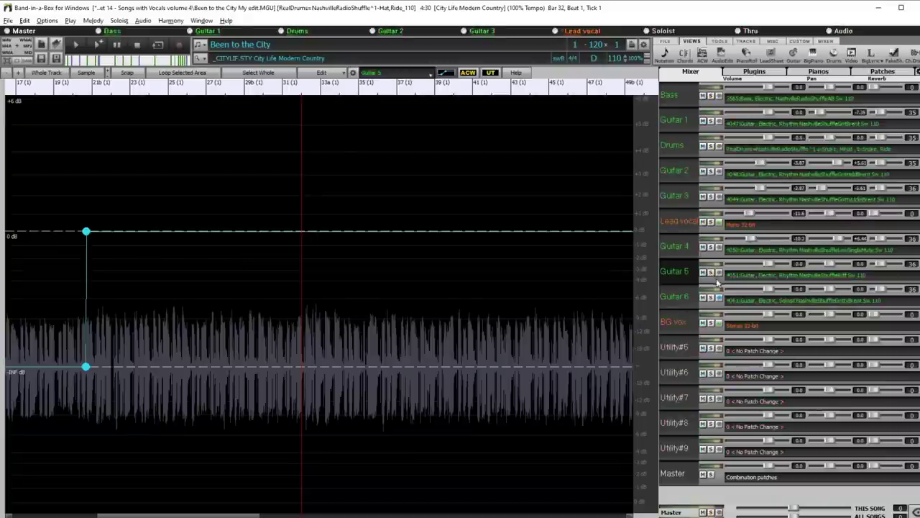
key("space")
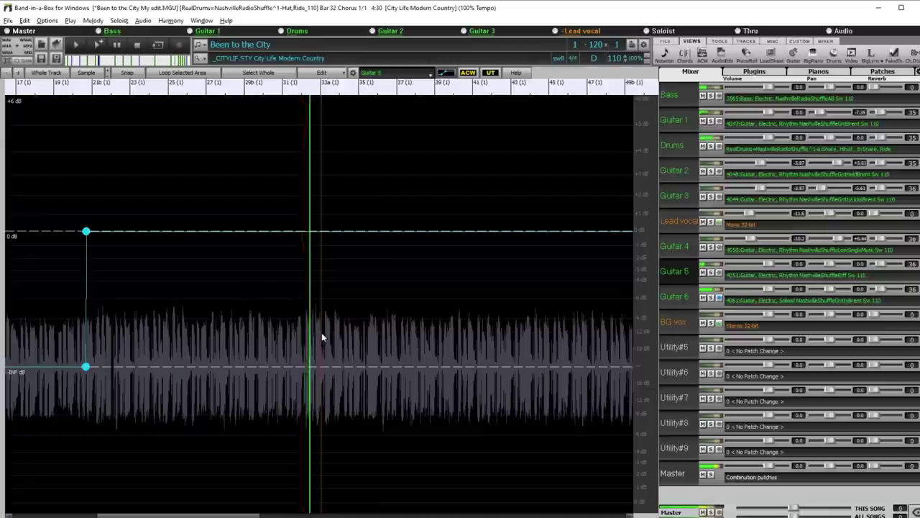
scroll(321, 333, "up", 2)
scroll(381, 311, "up", 2)
key("space")
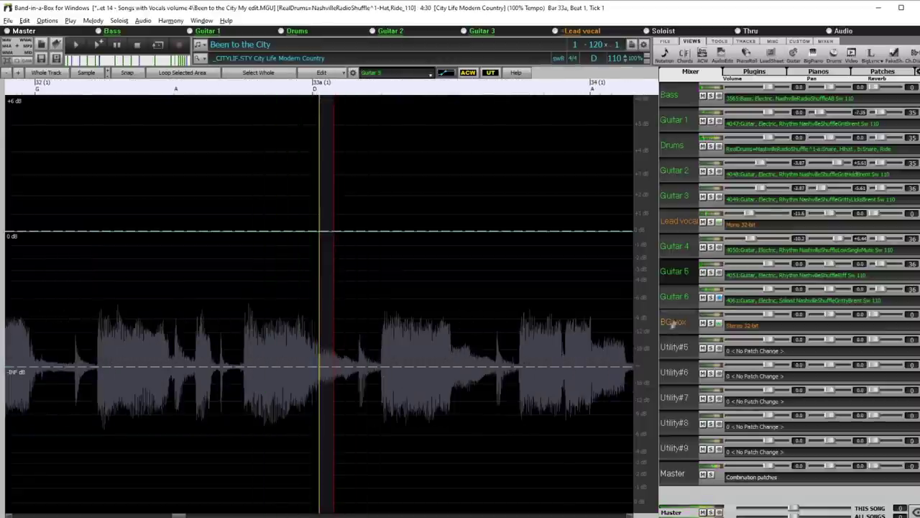
Step: Solo Guitar 4, drop its volume from 0 dB to -INF right after its first note in bar 33, and audition the cut
left_click(675, 248)
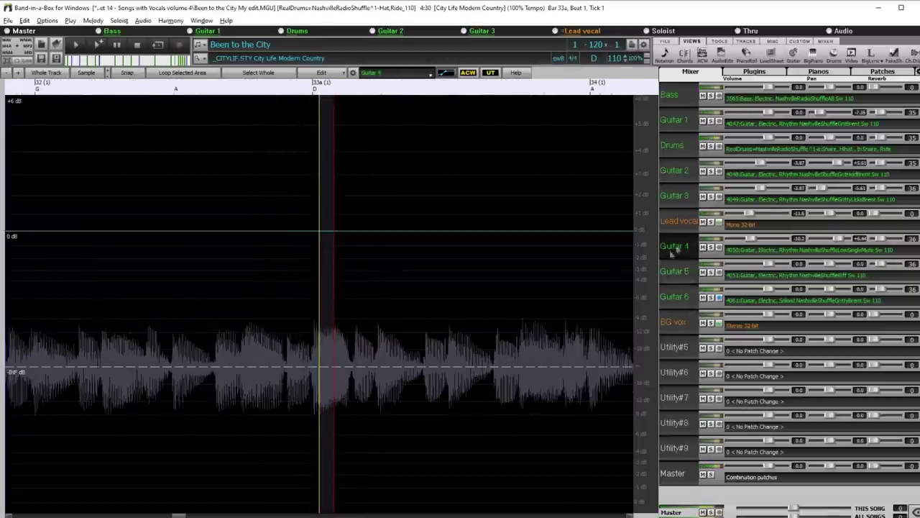
scroll(319, 345, "up", 2)
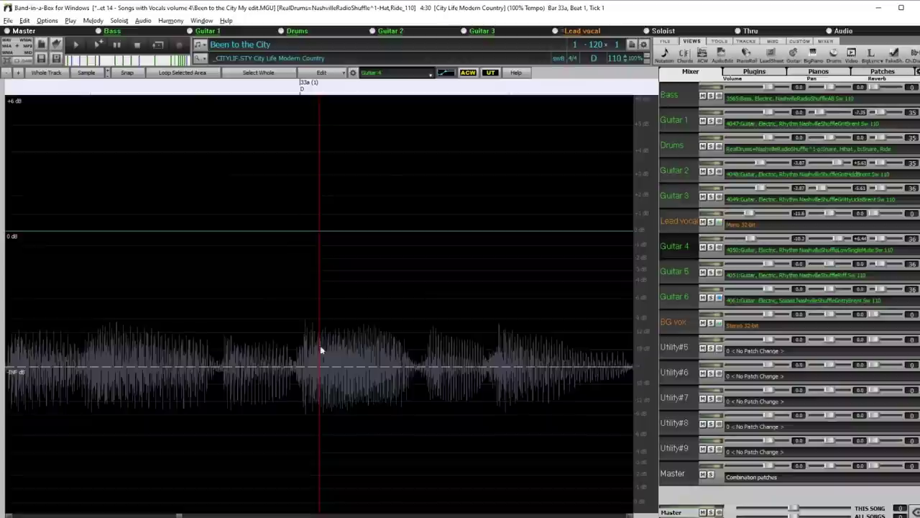
left_click(711, 248)
left_click(417, 366)
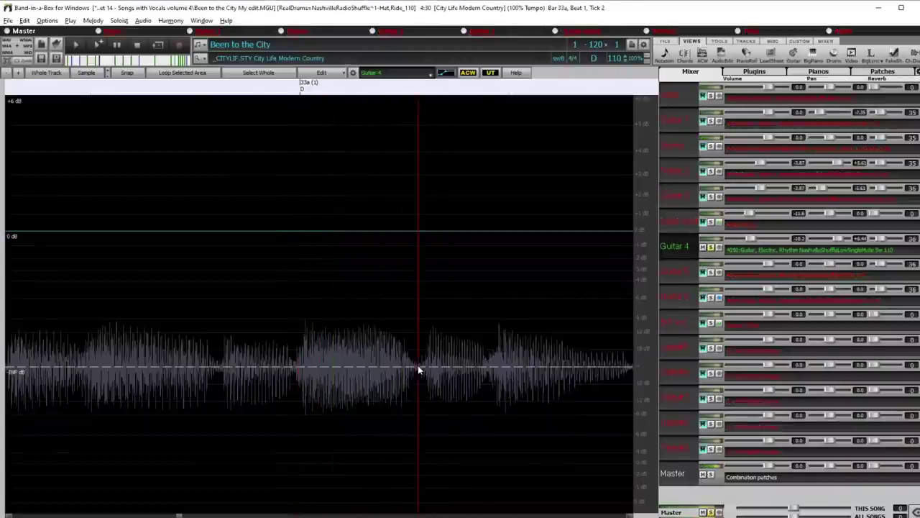
left_click(412, 231)
left_click_drag(421, 233, 423, 399)
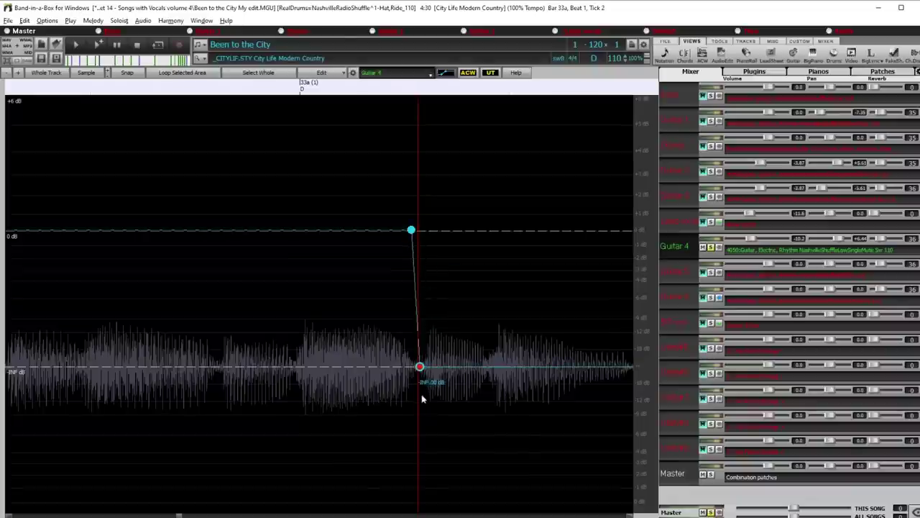
scroll(381, 458, "down", 2)
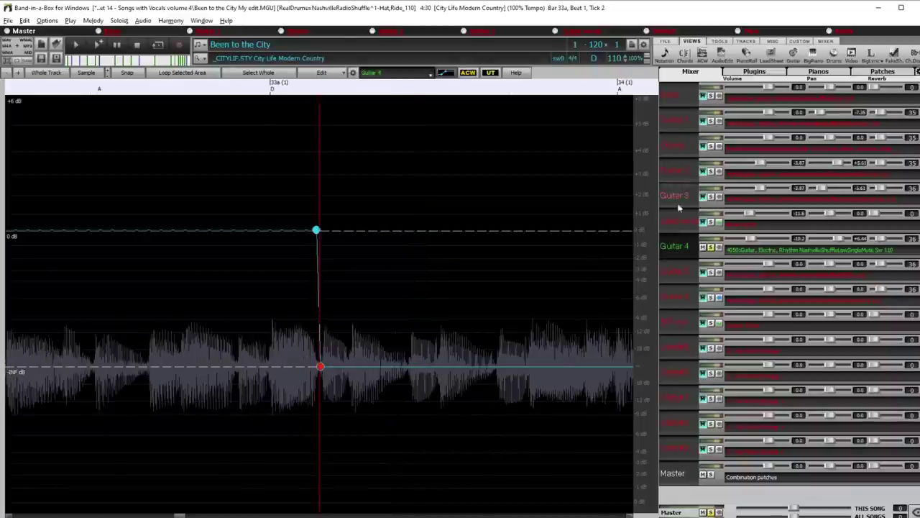
scroll(222, 385, "down", 2)
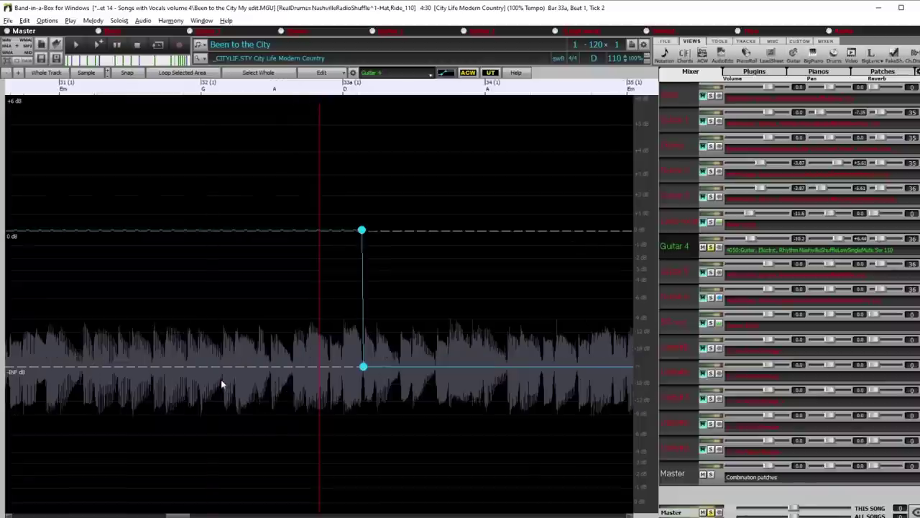
key("space")
key("space")
Step: Solo Guitar 3 and audition it around bar 33 to locate where its first note there ends
left_click(704, 198)
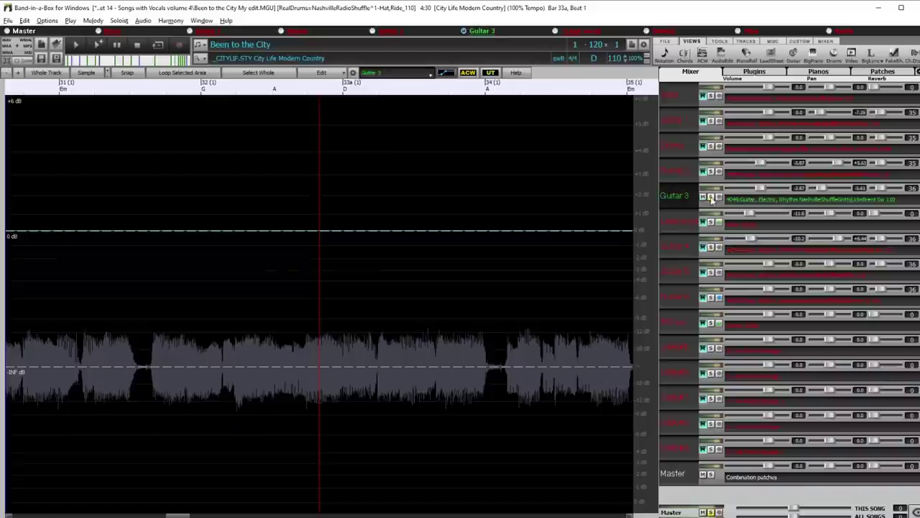
key("space")
key("space")
key("space")
key("space")
key("space")
key("space")
Step: Drop Guitar 3's volume from 0 dB to -INF shortly after the start of bar 33 and play the cut
left_click(382, 363)
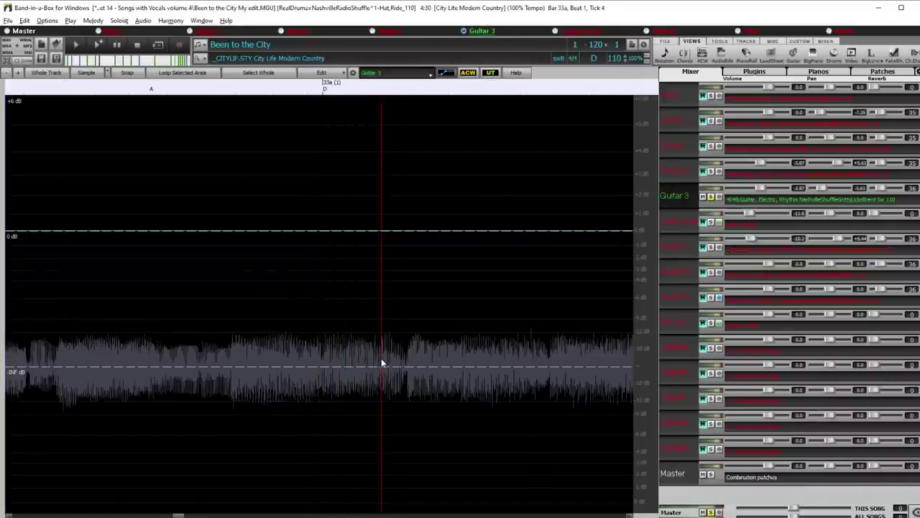
left_click(376, 231)
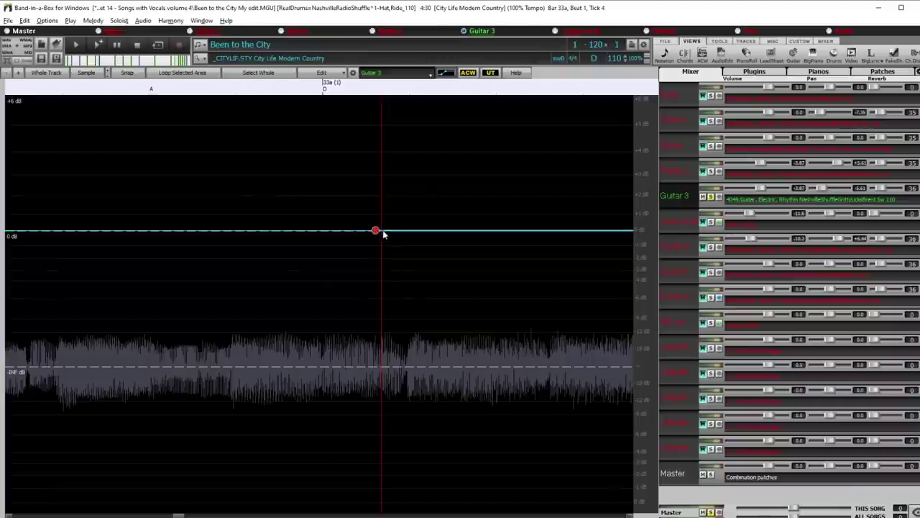
left_click_drag(382, 231, 383, 378)
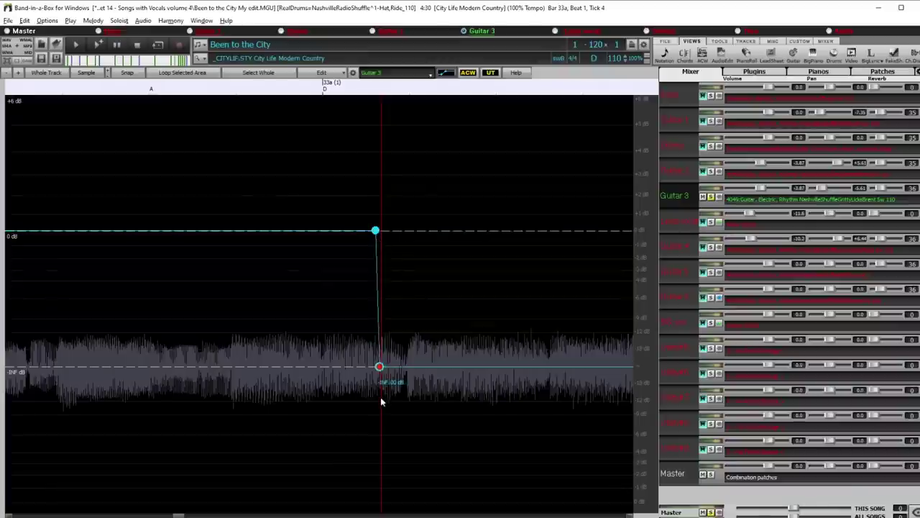
left_click(246, 352)
key("space")
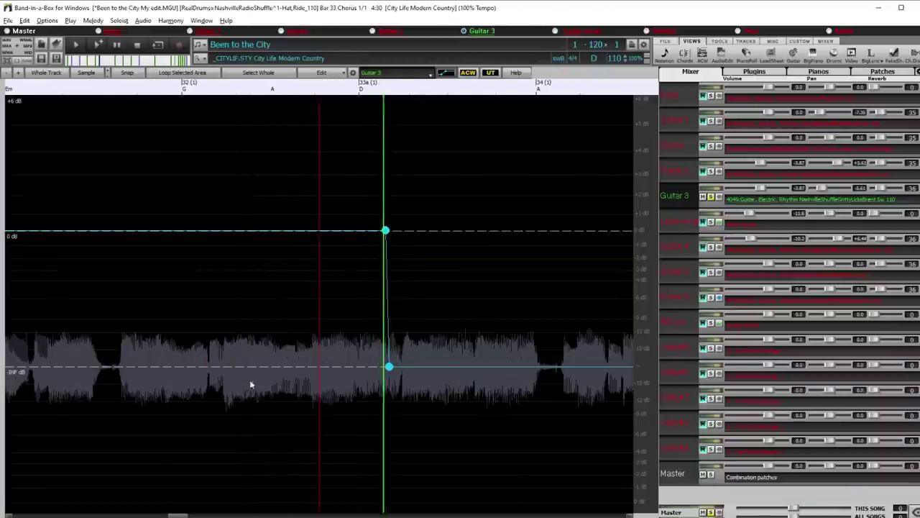
key("space")
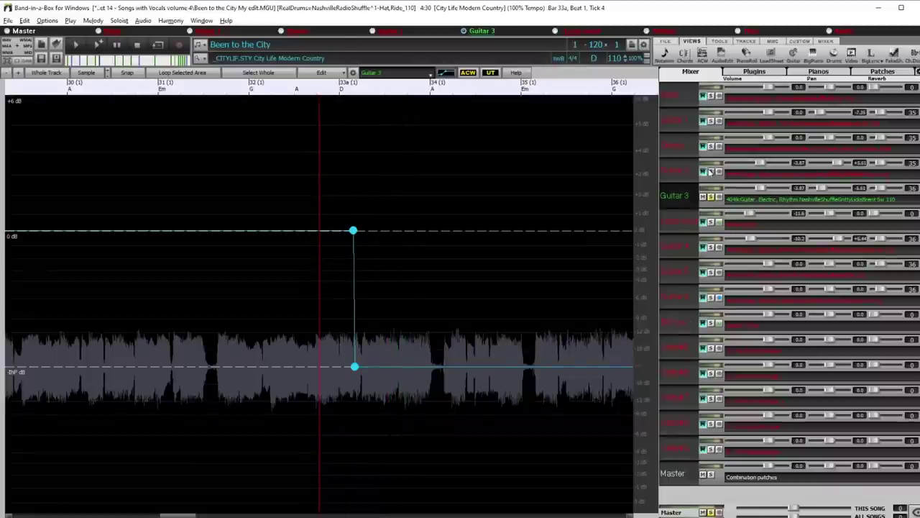
Step: Solo Guitar 2 together with Guitar 3 and play them around bar 33
left_click(711, 173)
left_click(712, 200)
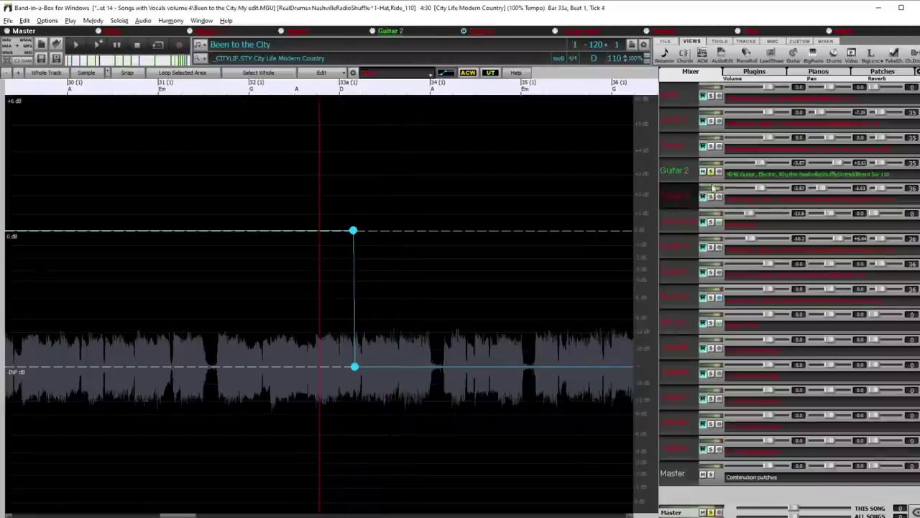
left_click(711, 197)
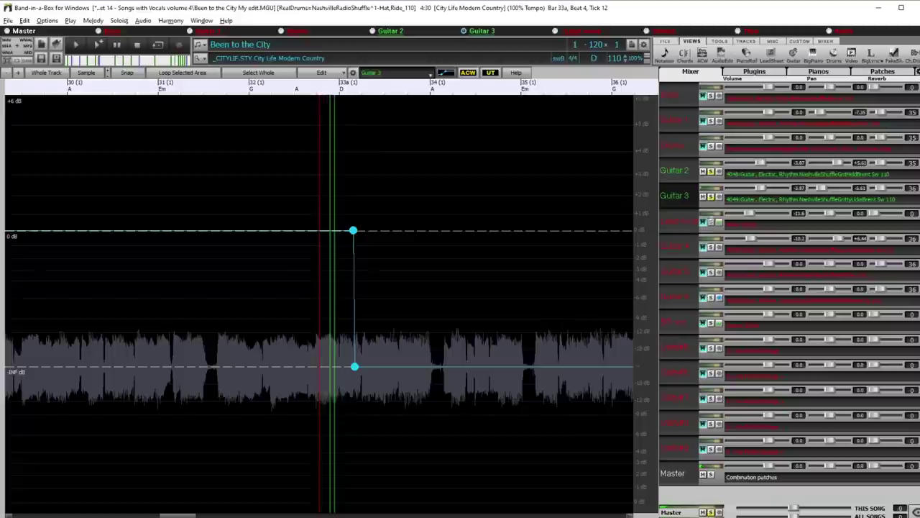
scroll(489, 307, "up", 2)
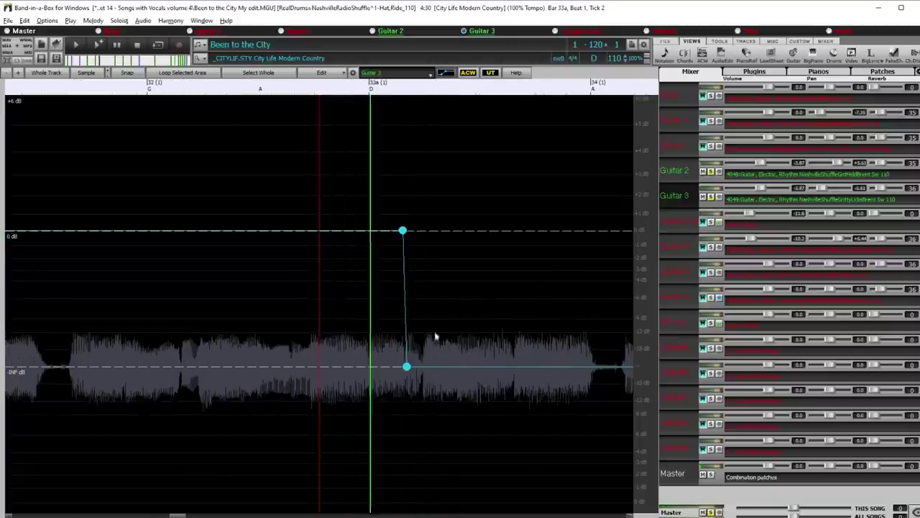
Step: Fade Guitar 2's volume from 0 dB shortly after the start of bar 33 to -INF before its last note there, and audition the fade
left_click(695, 170)
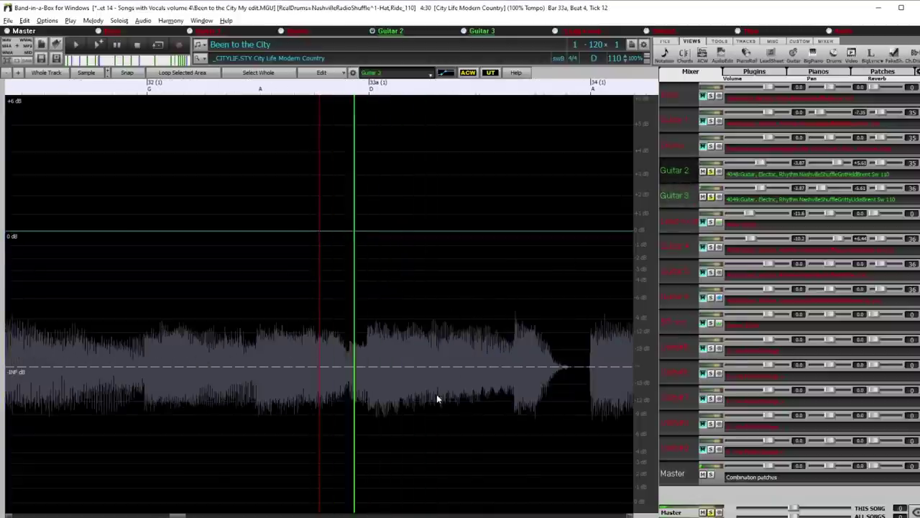
left_click(513, 334)
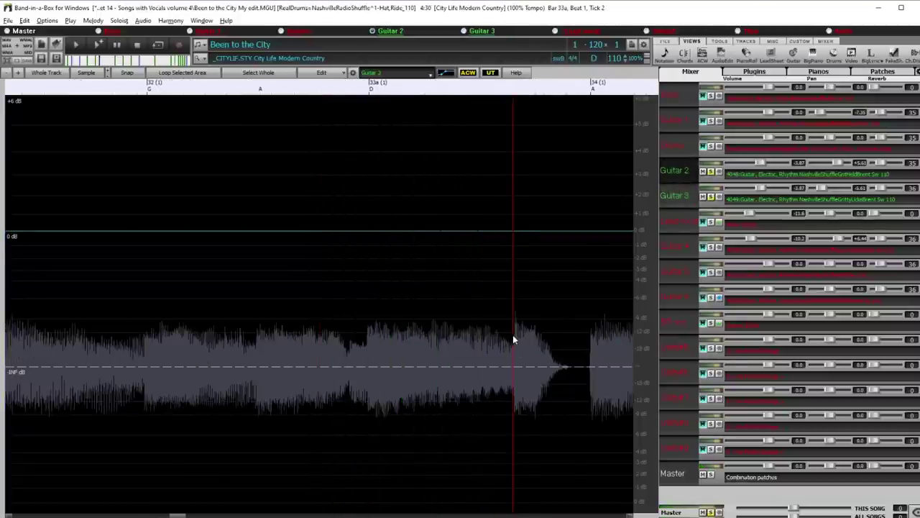
left_click(394, 232)
left_click_drag(513, 232, 510, 366)
key("space")
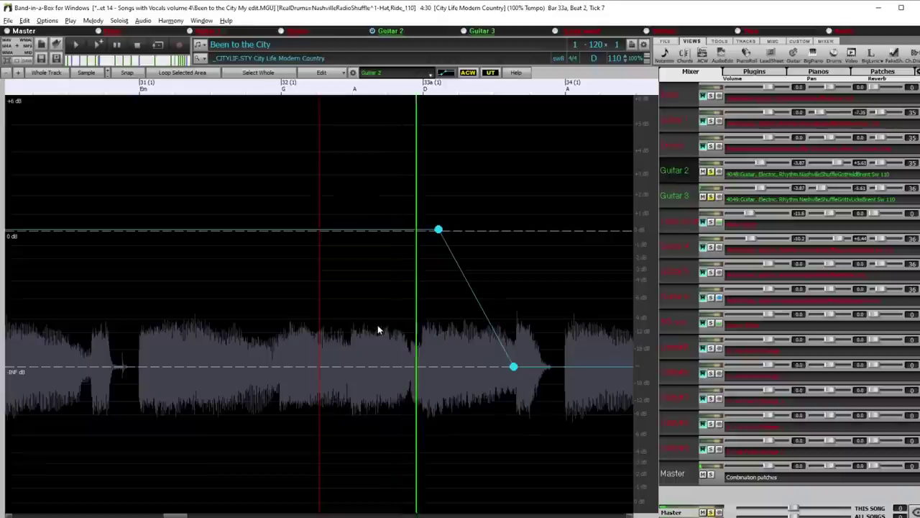
scroll(391, 328, "down", 2)
key("space")
Step: Add Guitar 1 to the soloed guitars and audition it into bar 33 to locate where its first note there ends
left_click(711, 122)
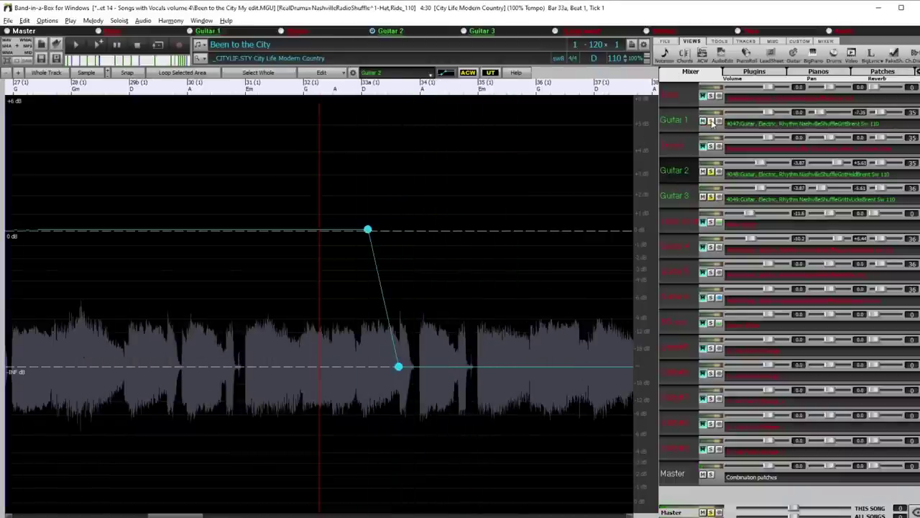
key("space")
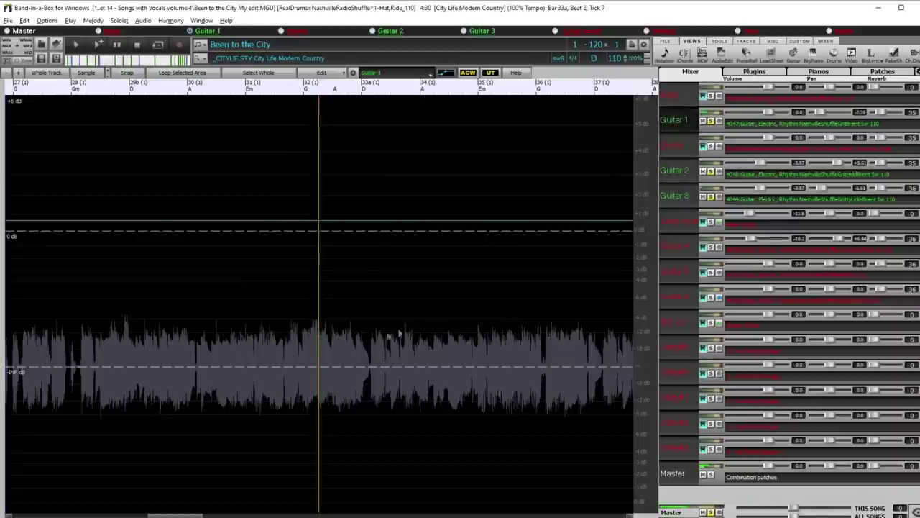
scroll(494, 322, "up", 2)
key("space")
Step: Drop Guitar 1's volume from about 0.5 dB to -INF in the gap after its first note in bar 33
left_click(514, 370)
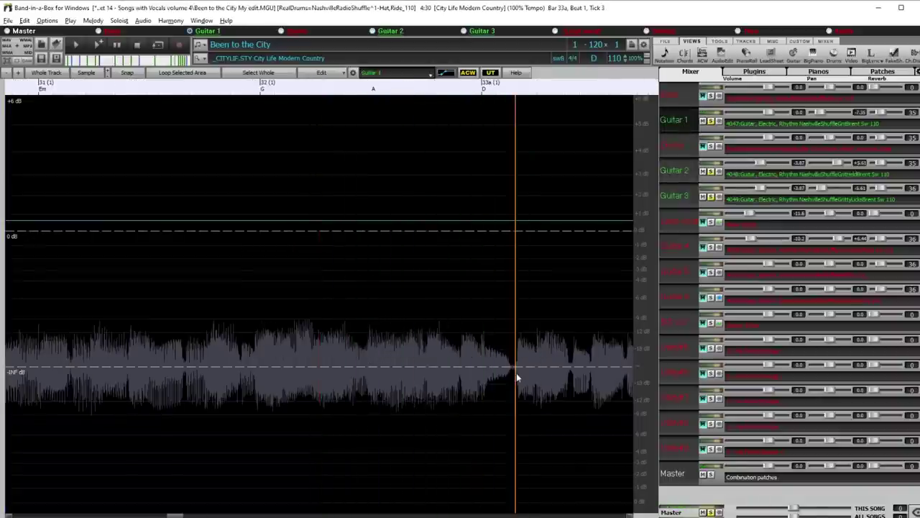
scroll(515, 372, "up", 2)
left_click(302, 224)
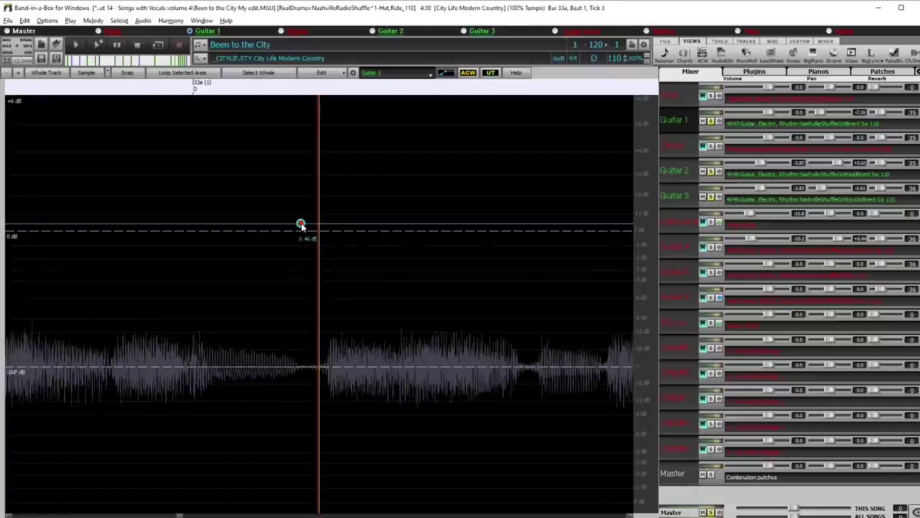
left_click_drag(312, 222, 323, 412)
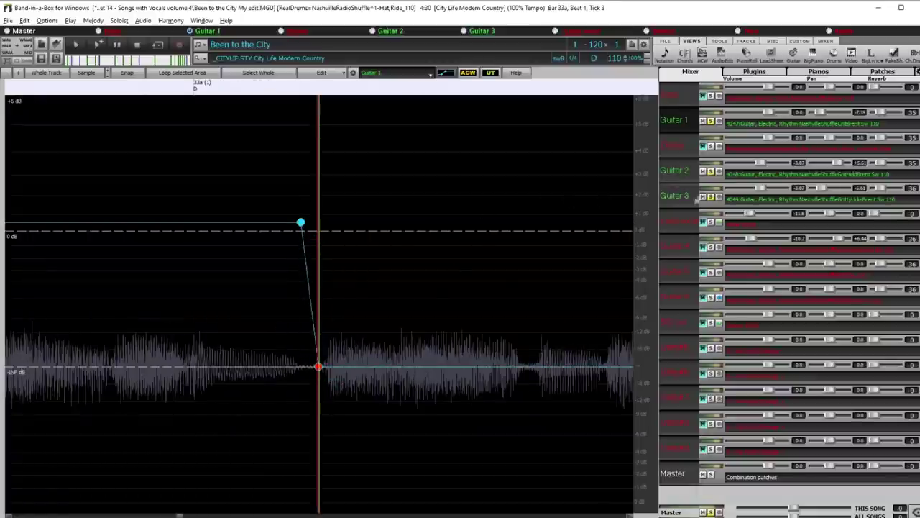
scroll(363, 237, "down", 3)
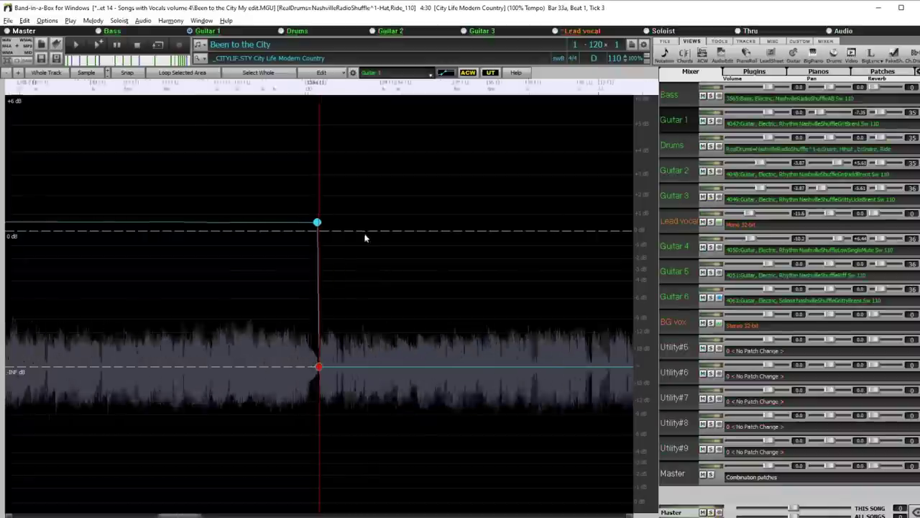
Step: Play the unsoloed full mix from about bar 25, checking the guitar cuts at bar 33 and the passage up to bar 37
left_click(179, 164)
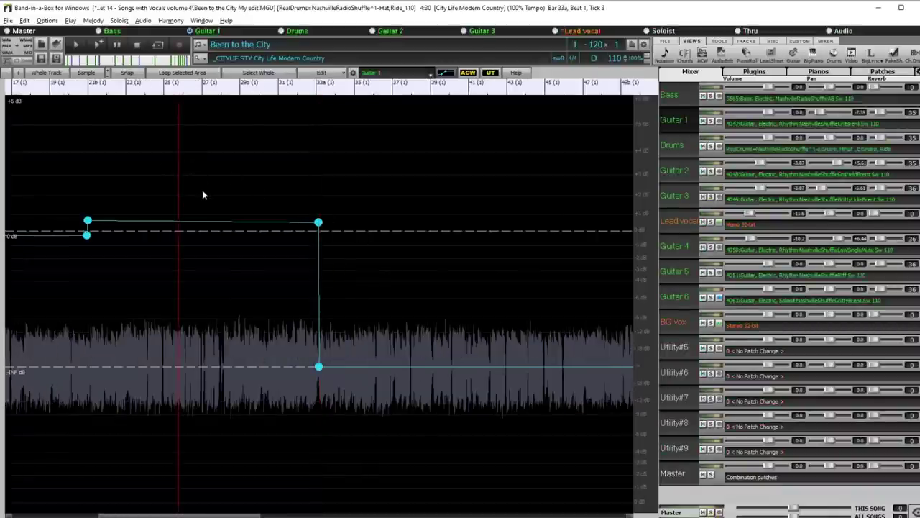
key("space")
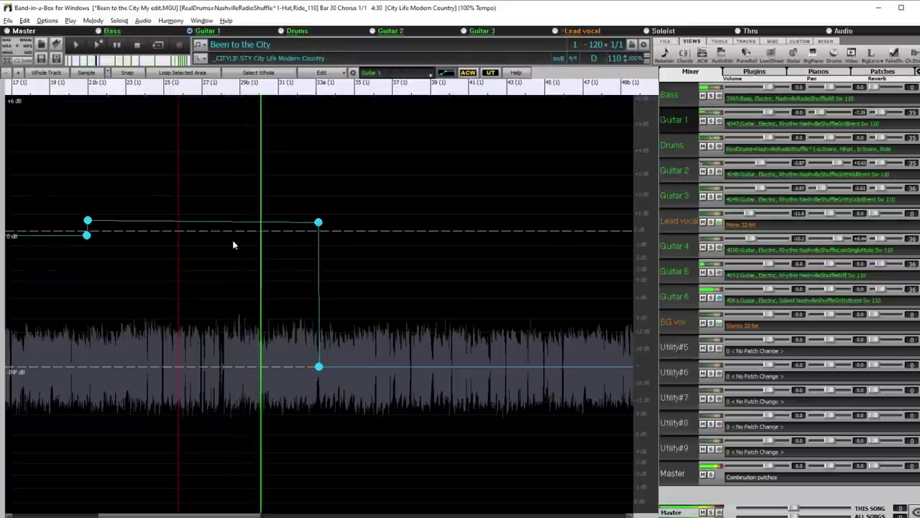
left_click(302, 267)
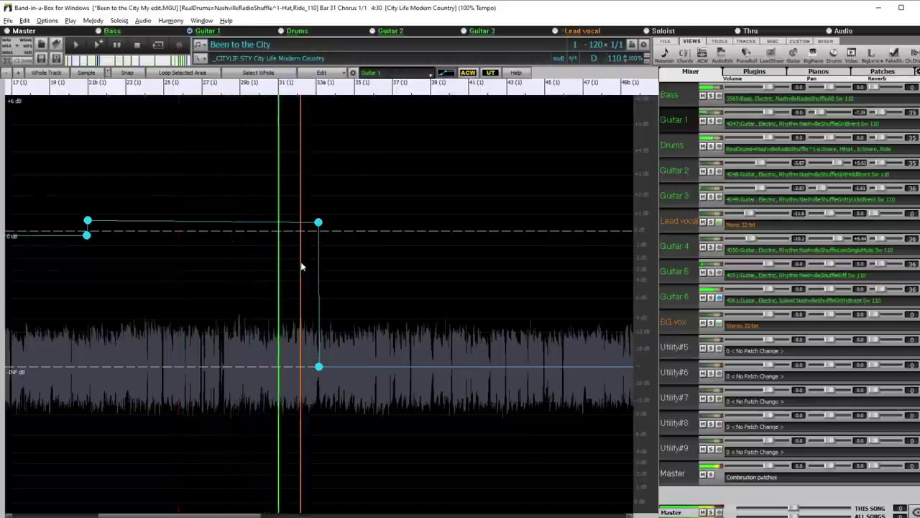
scroll(302, 262, "up", 3)
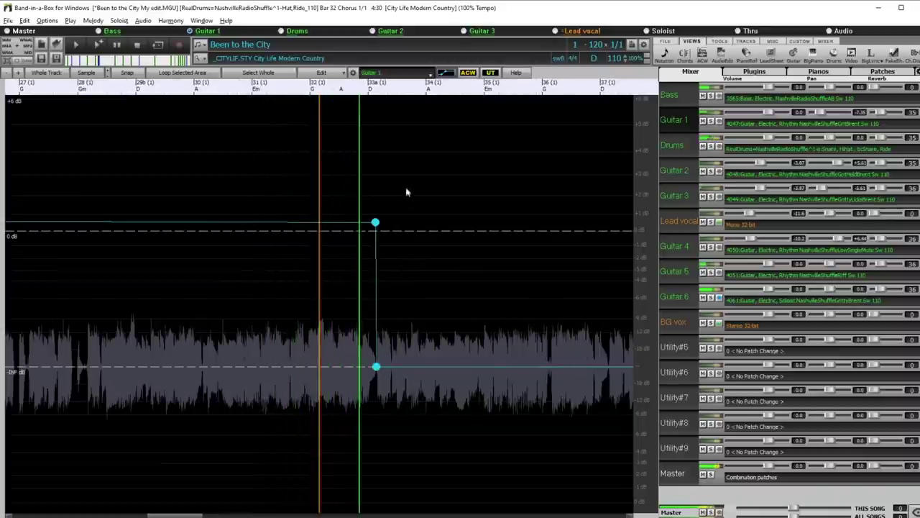
scroll(411, 215, "down", 3)
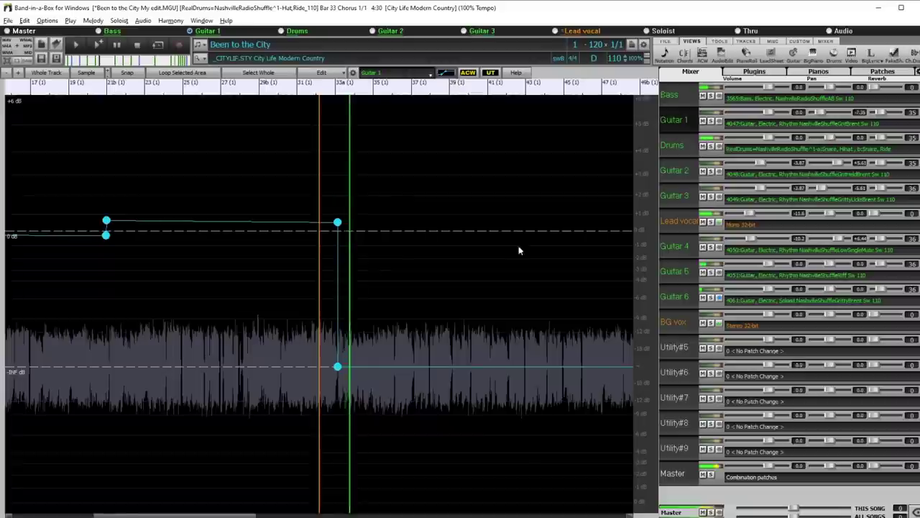
scroll(503, 253, "down", 2)
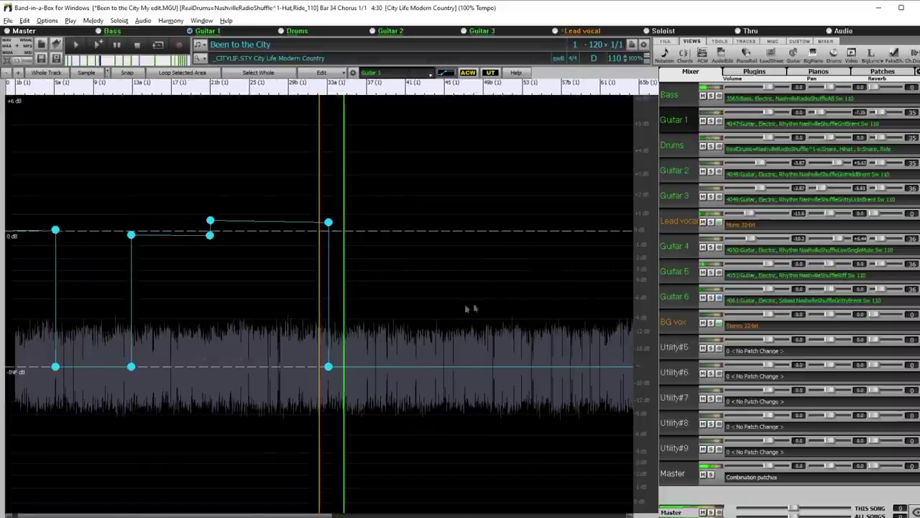
scroll(446, 317, "down", 2)
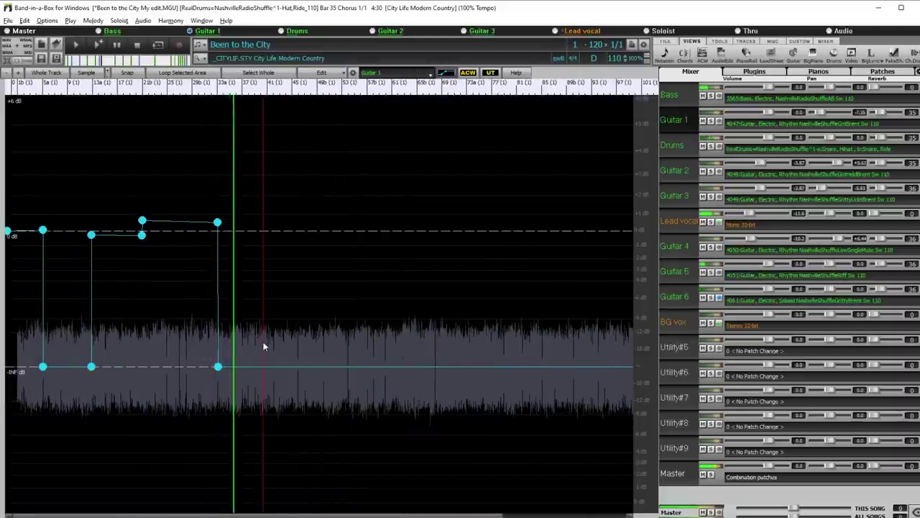
scroll(273, 343, "up", 1)
scroll(273, 338, "up", 3)
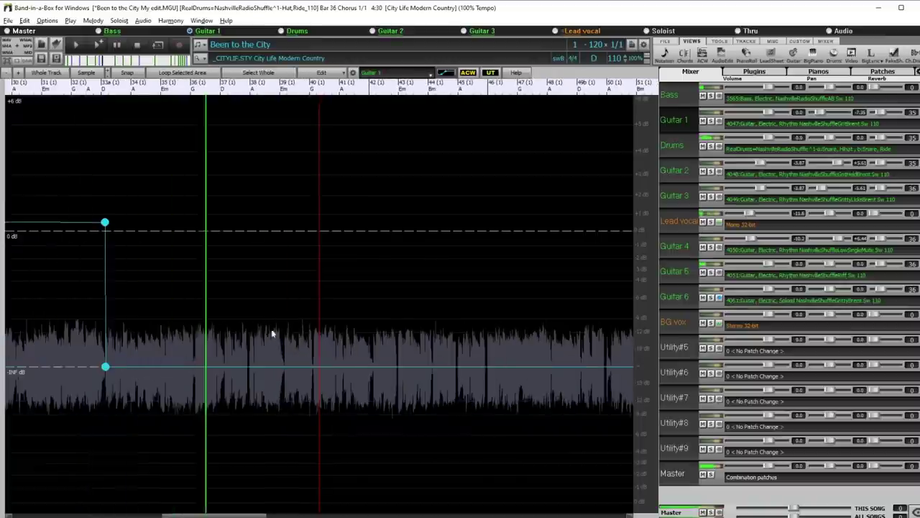
key("space")
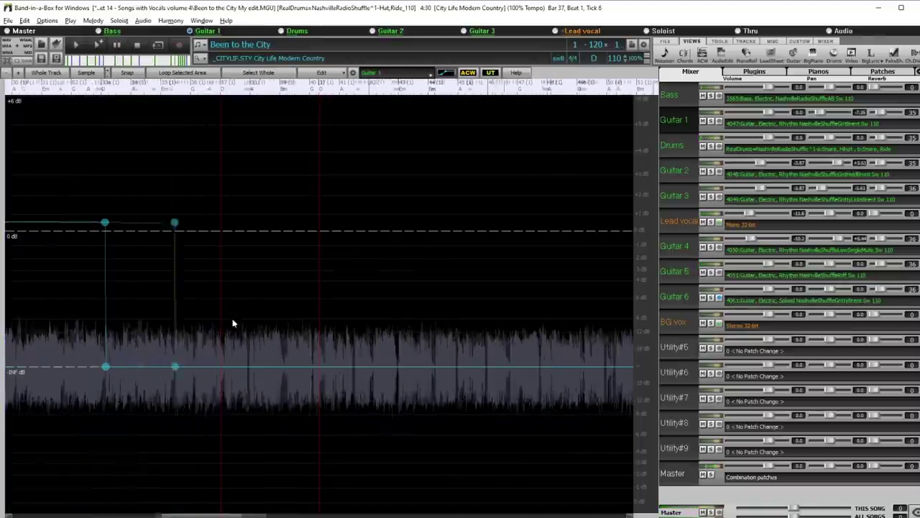
Step: Solo Guitar 2 and raise its volume from -INF just before bar 37 to 0 dB at the start of that bar
scroll(284, 299, "up", 3)
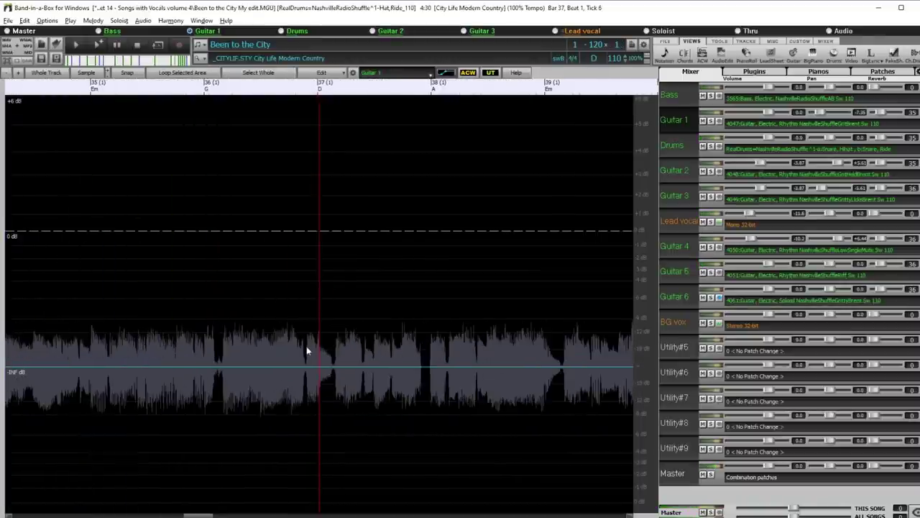
scroll(362, 299, "down", 2)
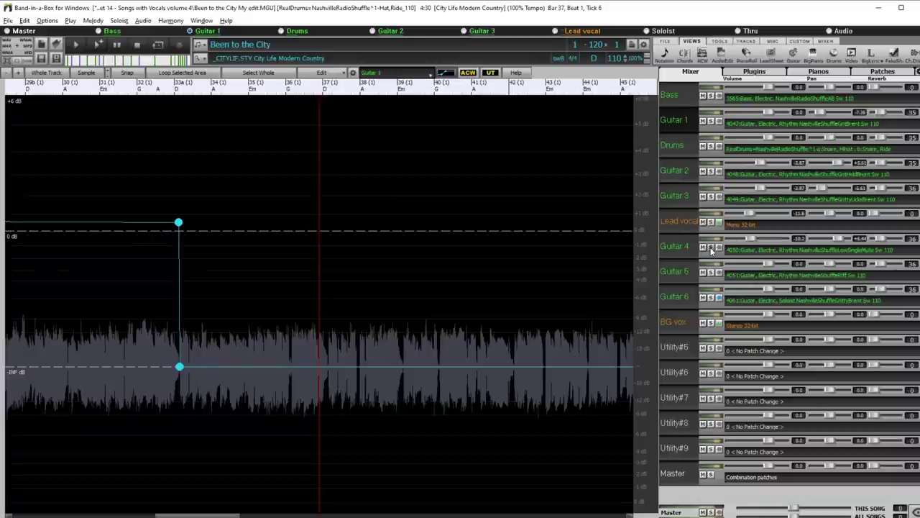
left_click(711, 171)
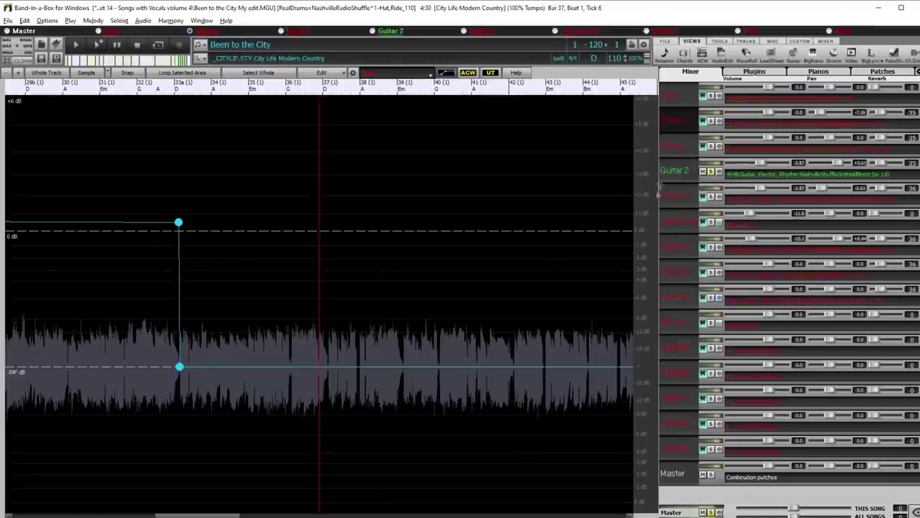
left_click(683, 172)
left_click(315, 365)
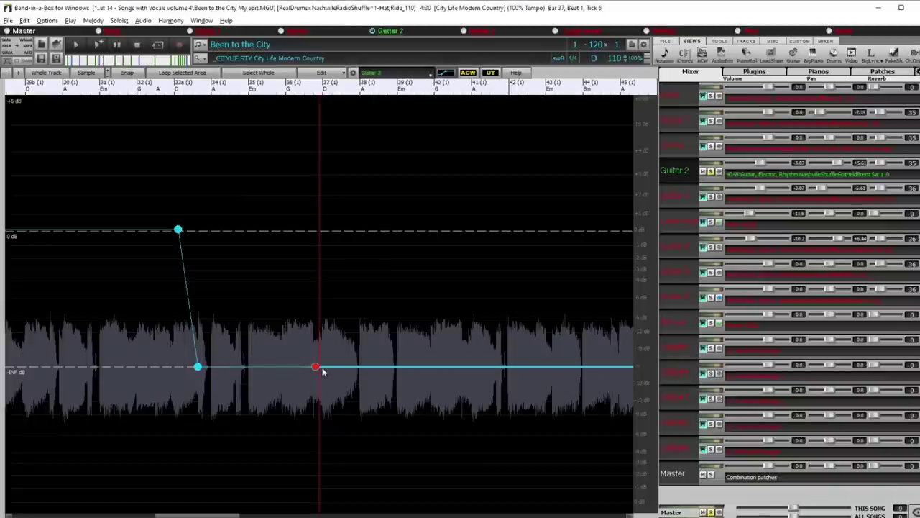
left_click_drag(322, 369, 322, 231)
Step: Clear the solo and play the full mix from before bar 35 to check Guitar 2's return at bar 37
left_click(243, 255)
key("Escape")
key("space")
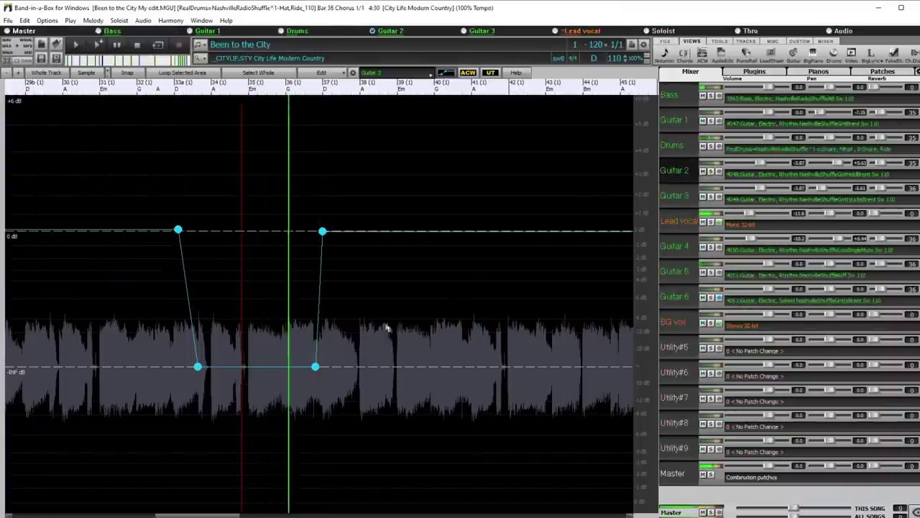
scroll(384, 325, "up", 2)
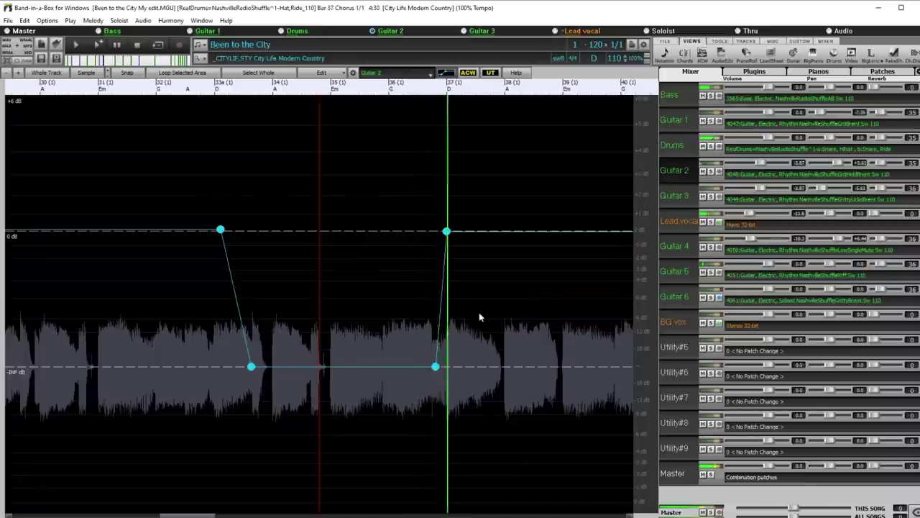
Step: Raise Guitar 2's volume point at the start of bar 37 to about 3.5 dB and play the full mix through bar 40
left_click(449, 231)
left_click_drag(446, 233, 452, 165)
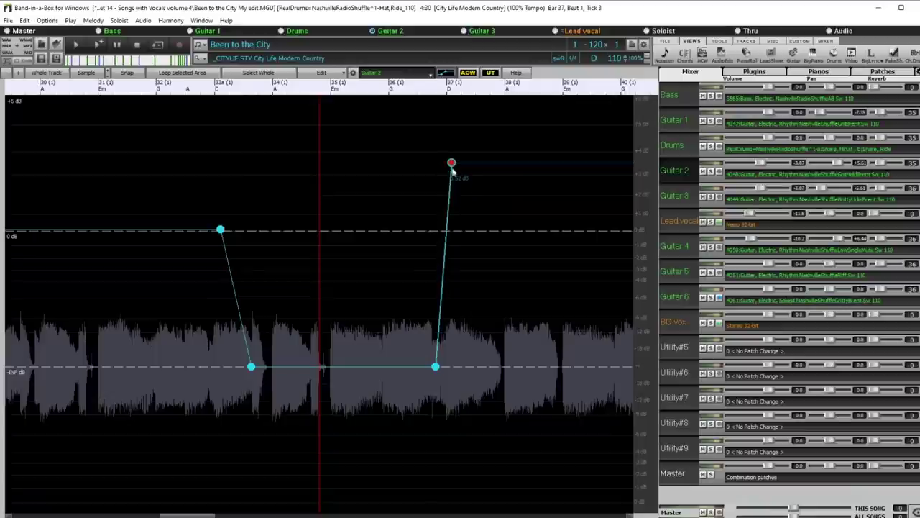
key("space")
scroll(414, 317, "down", 3)
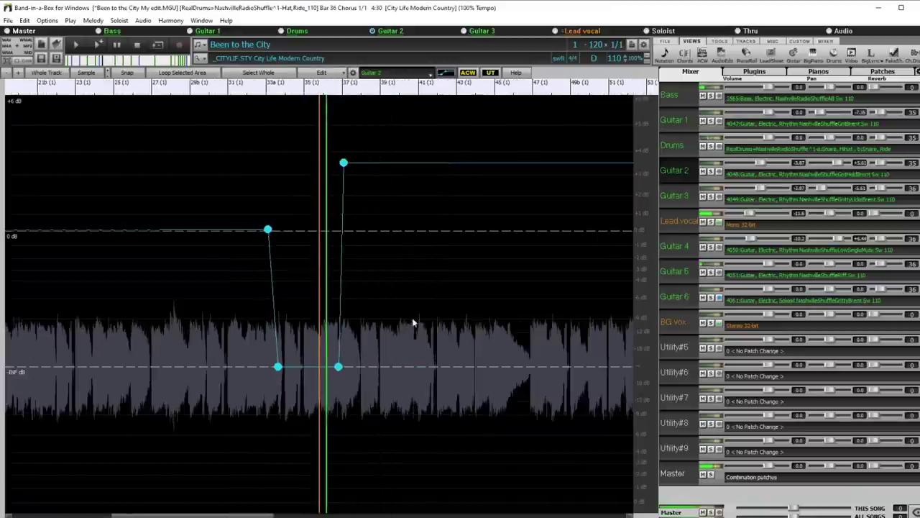
scroll(393, 313, "up", 2)
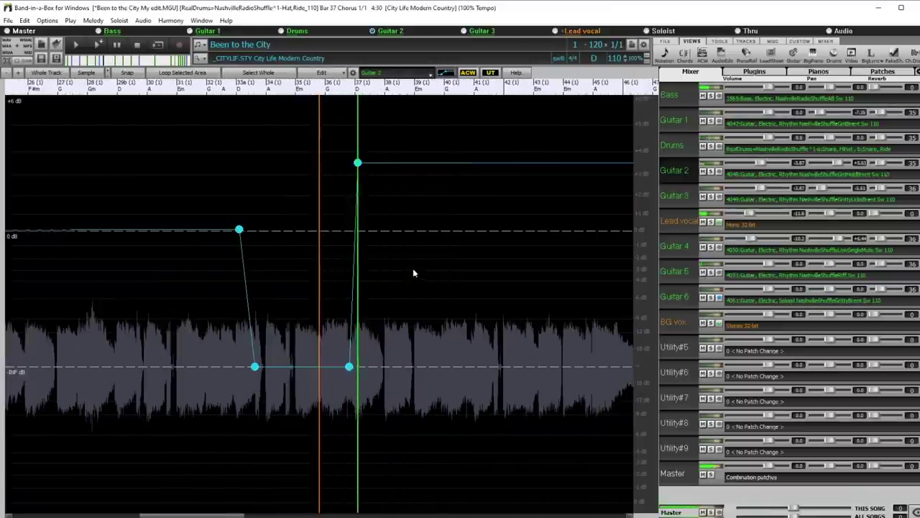
scroll(442, 245, "up", 1)
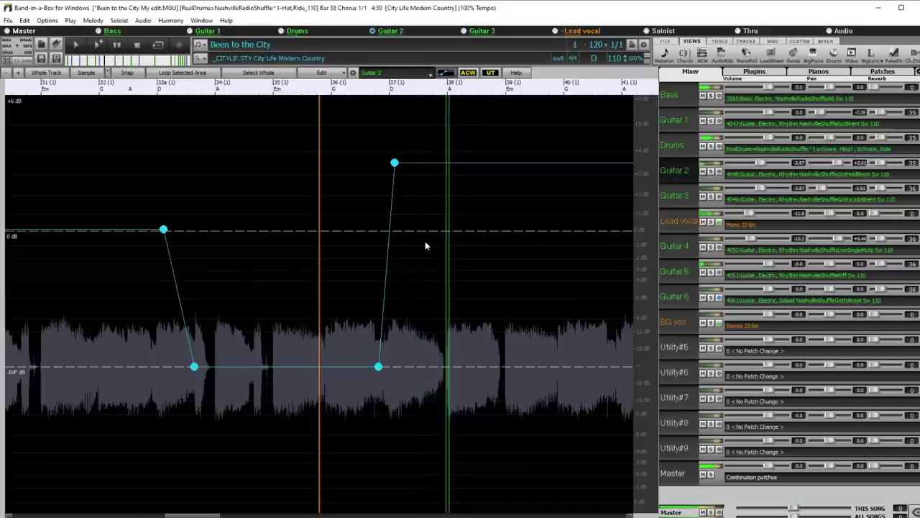
scroll(428, 248, "down", 2)
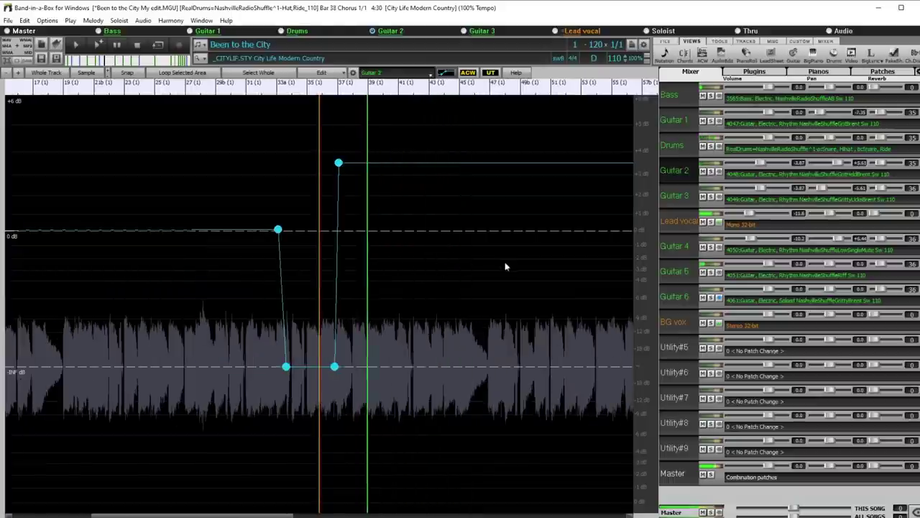
scroll(402, 337, "up", 2)
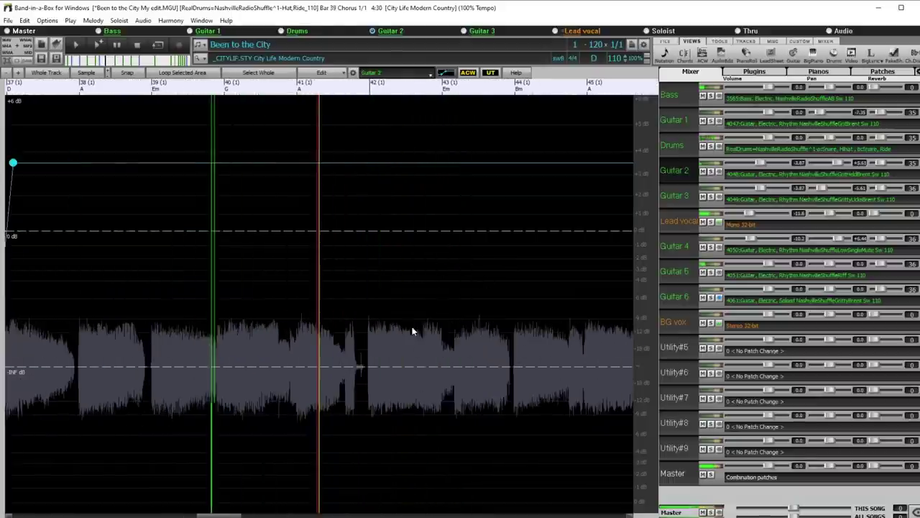
scroll(350, 304, "down", 2)
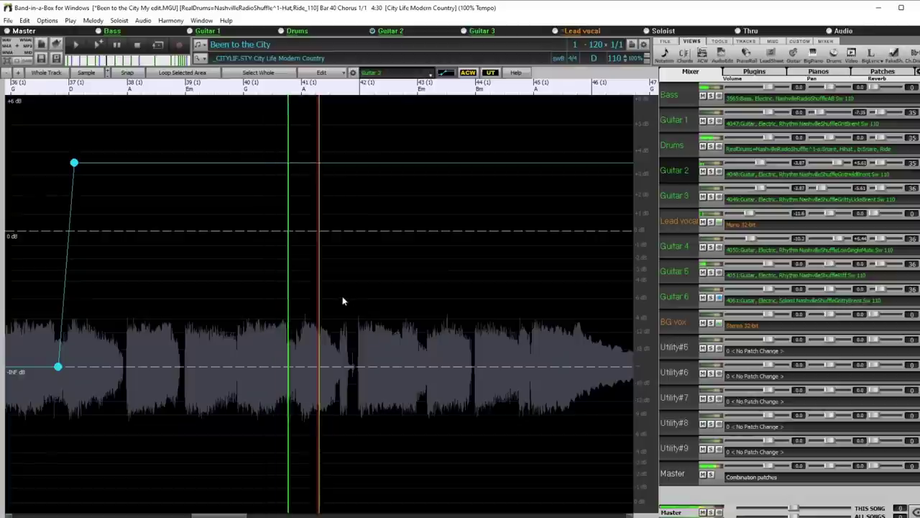
key("space")
scroll(290, 180, "up", 1)
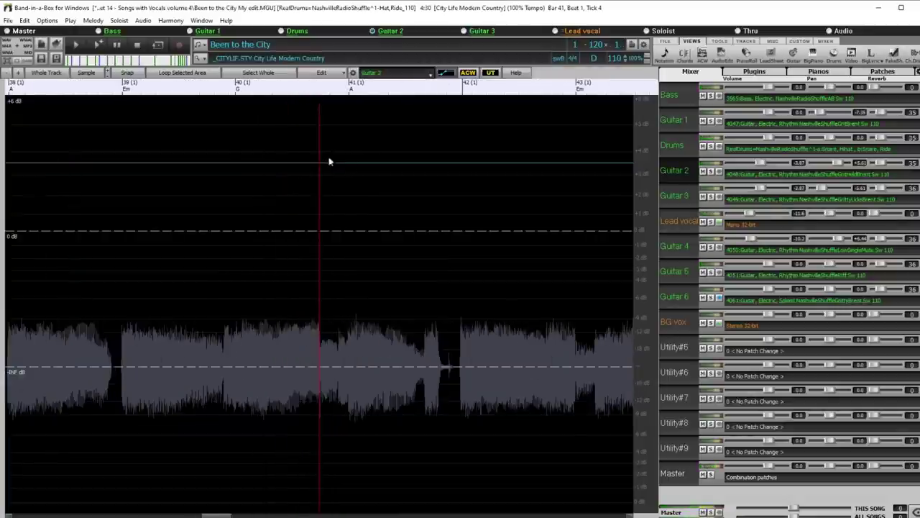
Step: Drop Guitar 2's volume from about 3.5 dB just before bar 41 to 0 dB at the start of that bar
left_click(337, 164)
left_click_drag(347, 165, 352, 233)
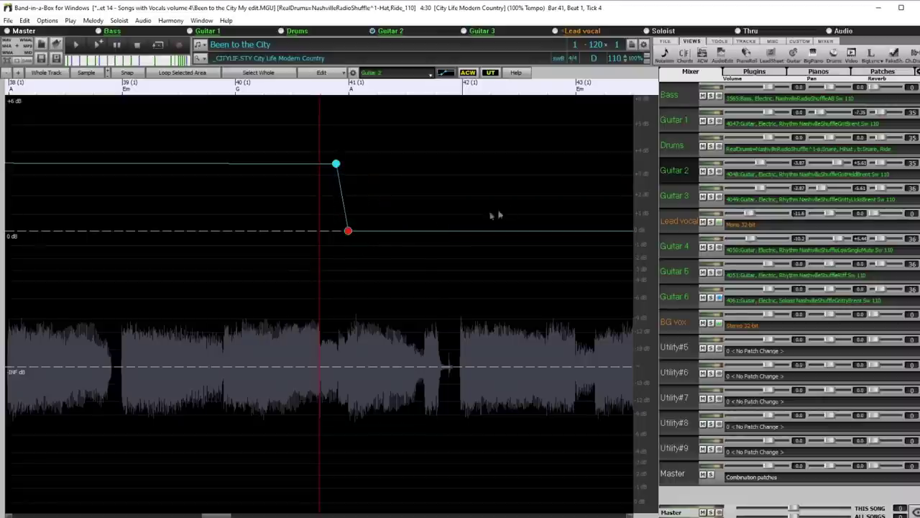
Step: Switch the volume automation view to Guitar 3, soloing and unsoloing the track
left_click(683, 197)
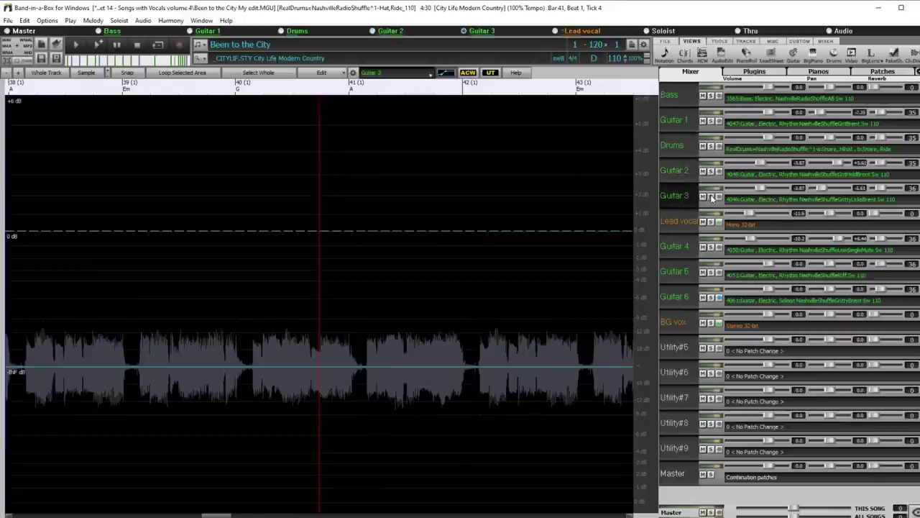
left_click(711, 197)
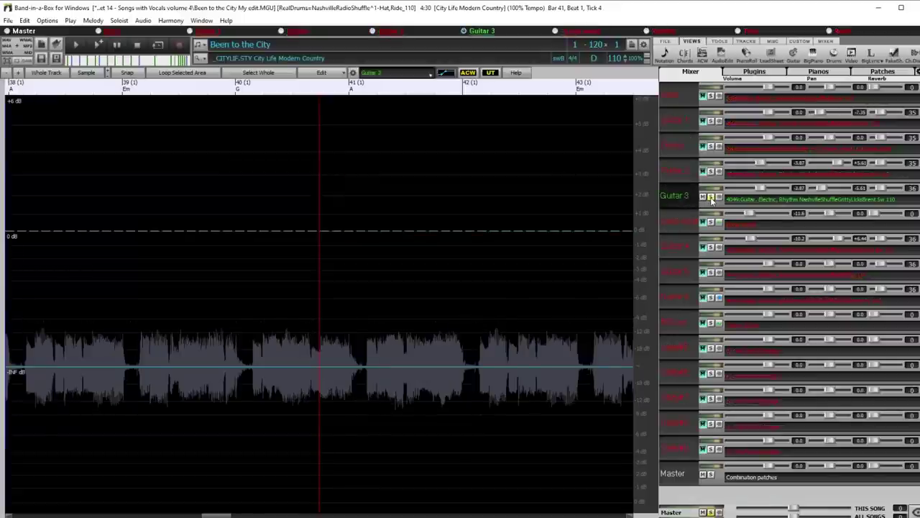
left_click(712, 198)
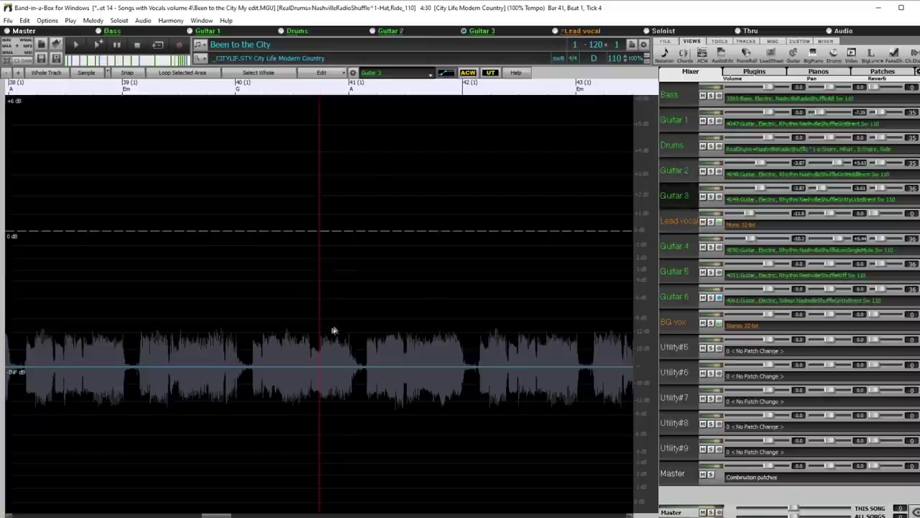
Step: Raise Guitar 3's volume from -INF to about 0 dB just after the start of bar 40 and play the mix
scroll(330, 349, "up", 1)
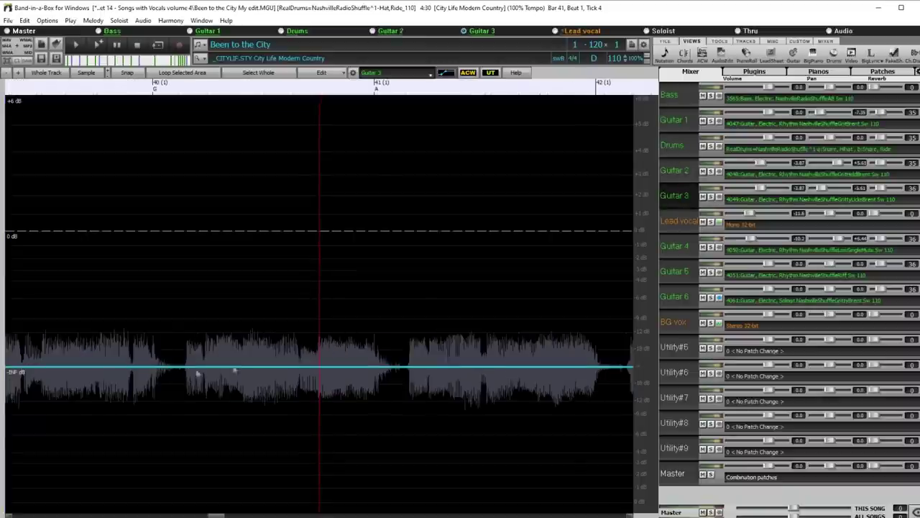
left_click(171, 367)
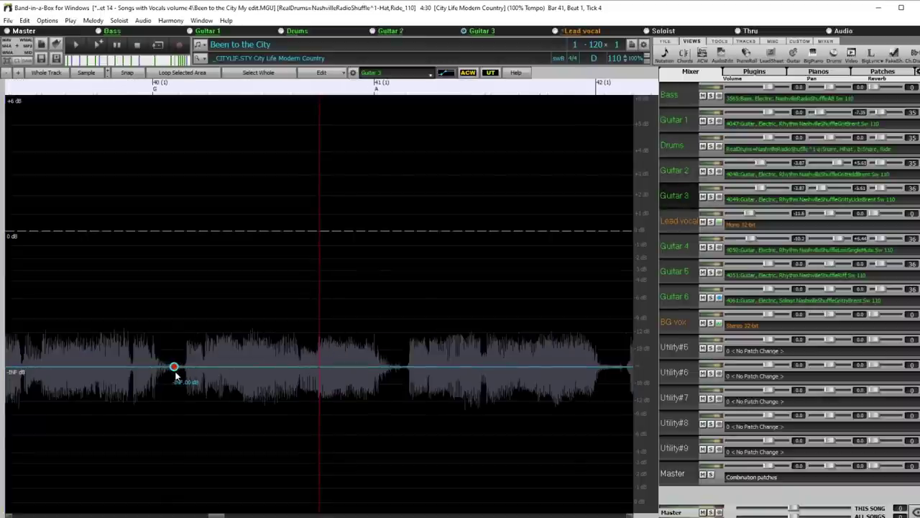
left_click_drag(193, 369, 185, 229)
key("space")
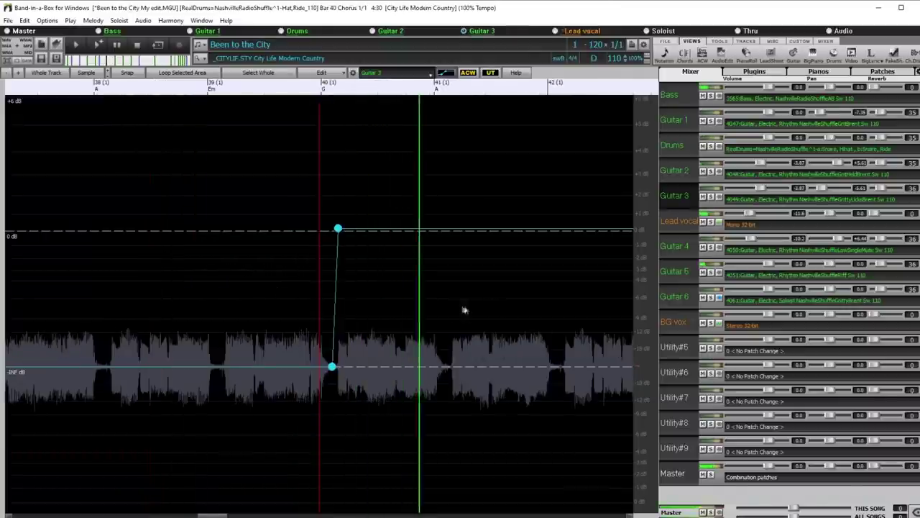
Step: Replace Guitar 3's rise near the start of bar 40 with one from -INF to 0 dB late in that bar, and play the mix
scroll(415, 364, "up", 3)
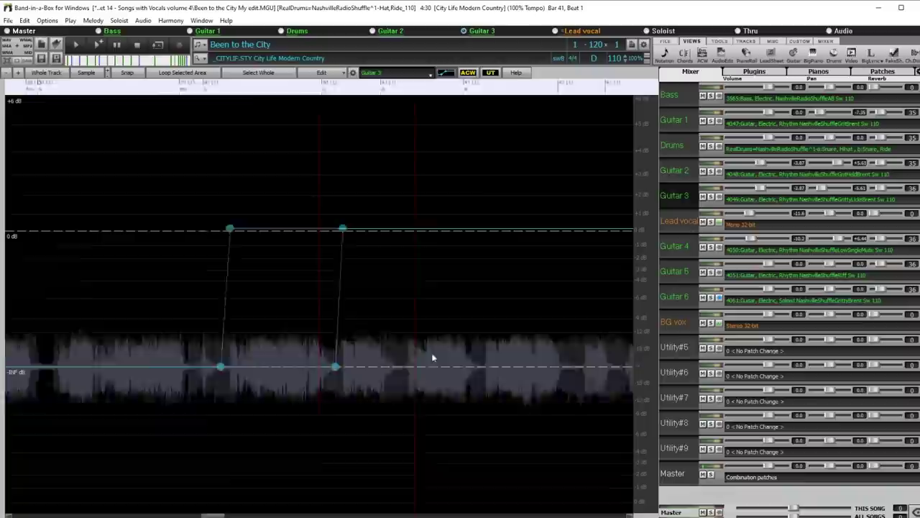
right_click(101, 229)
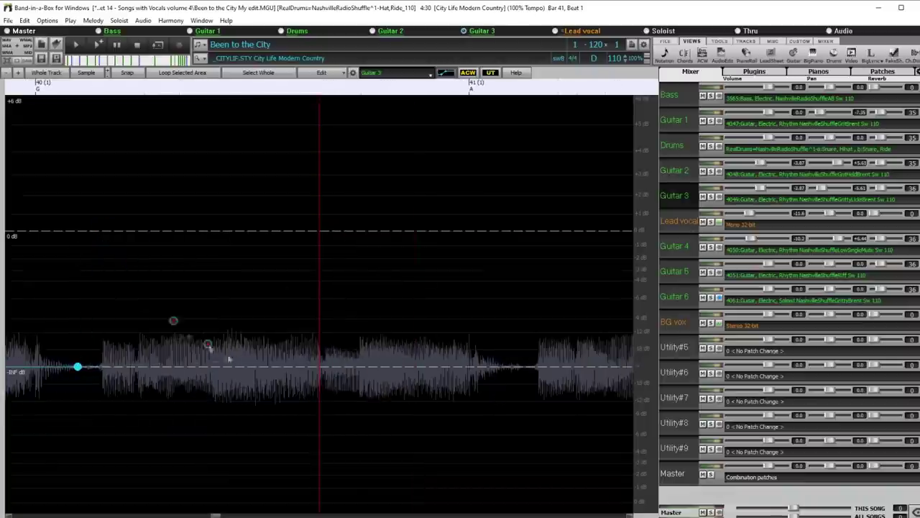
left_click_drag(325, 370, 323, 231)
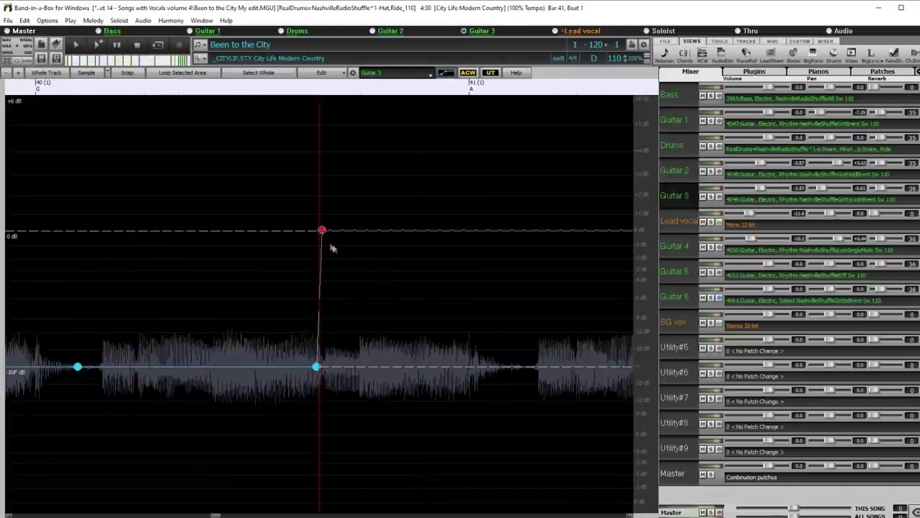
scroll(331, 248, "down", 3)
scroll(284, 266, "up", 3)
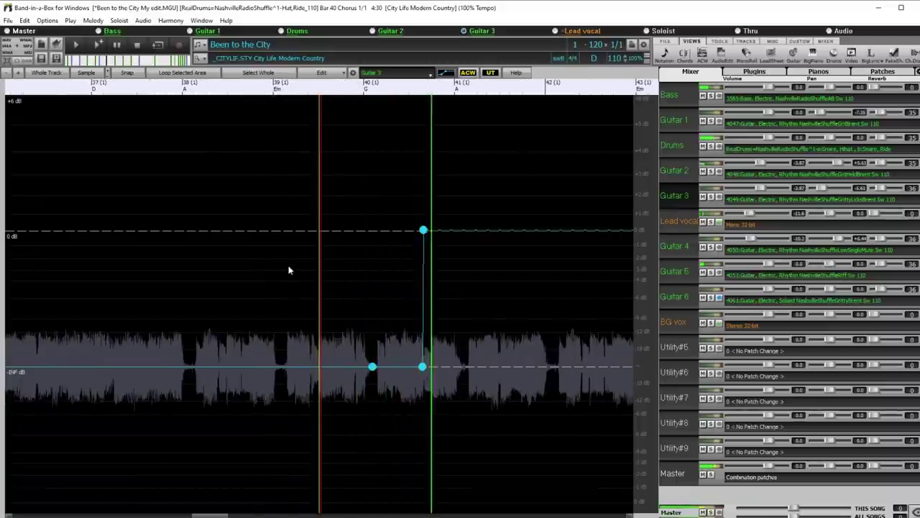
Step: Move Guitar 3's volume rise to the start of bar 41, going from -INF up to about 1.6 dB
key("space")
left_click(468, 323)
left_click_drag(424, 233, 464, 363)
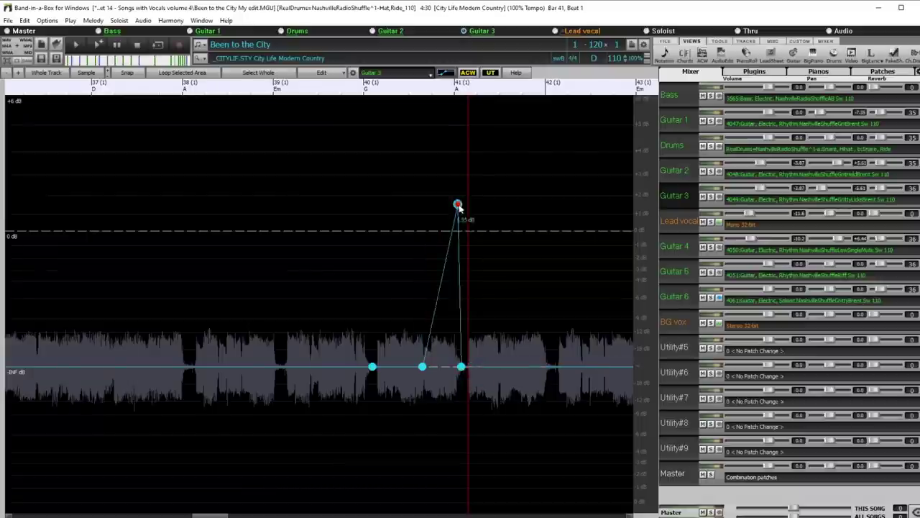
left_click_drag(468, 200, 468, 203)
scroll(299, 262, "down", 3)
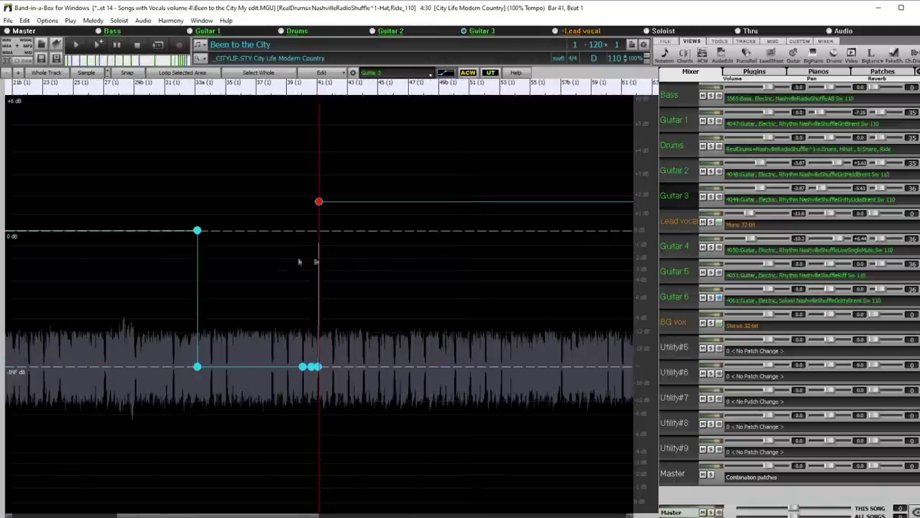
Step: Play the full mix from about bar 37 through bar 41 to check Guitar 3's return
key("space")
scroll(339, 251, "down", 2)
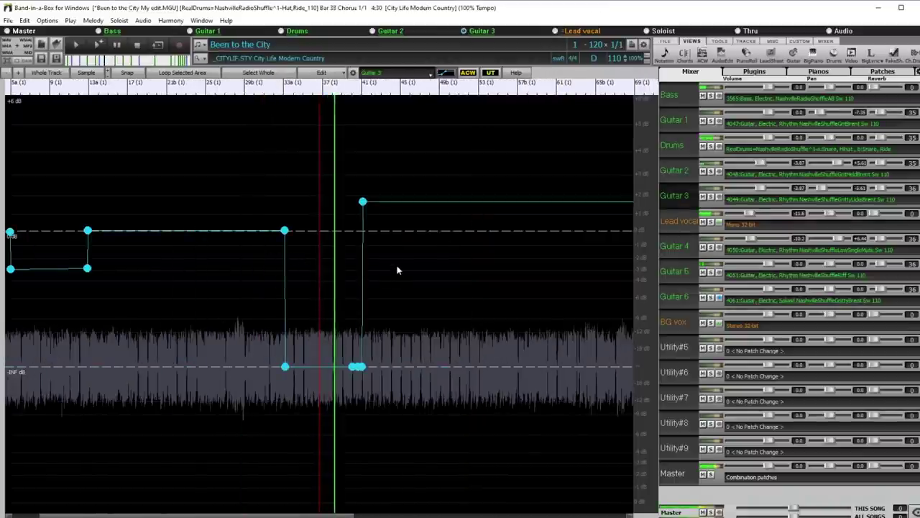
scroll(403, 266, "up", 2)
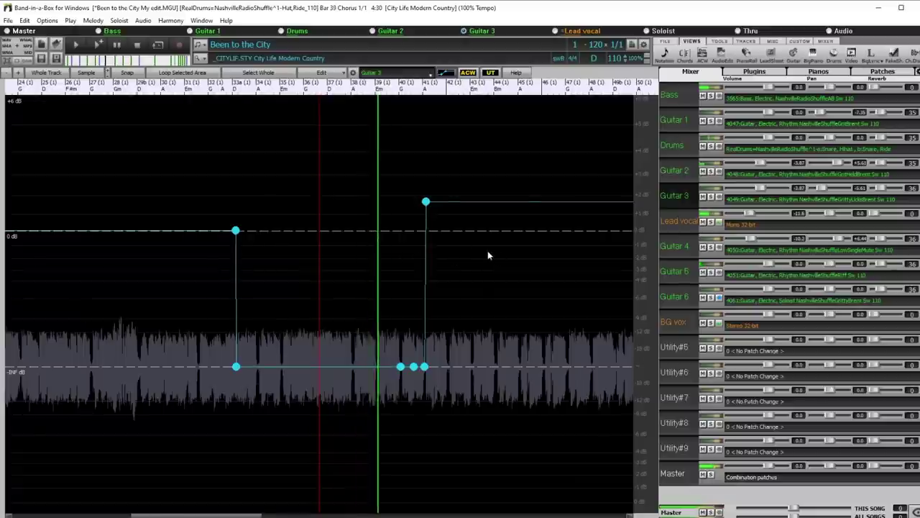
scroll(487, 251, "up", 2)
scroll(532, 253, "down", 1)
scroll(507, 262, "down", 2)
scroll(489, 268, "up", 2)
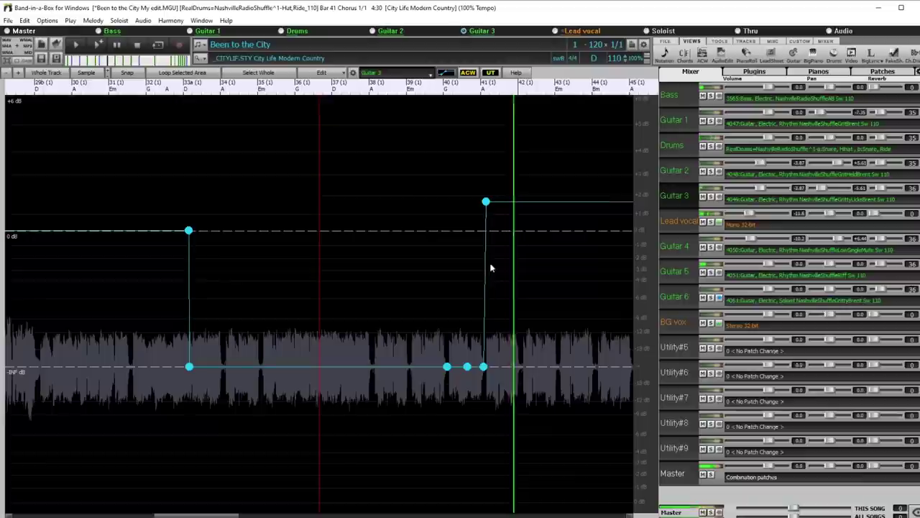
Step: Raise Guitar 3's volume point at the start of bar 41 to about 3 dB and play the full mix from bar 40 to bar 48
left_click_drag(486, 202, 489, 173)
left_click(465, 157)
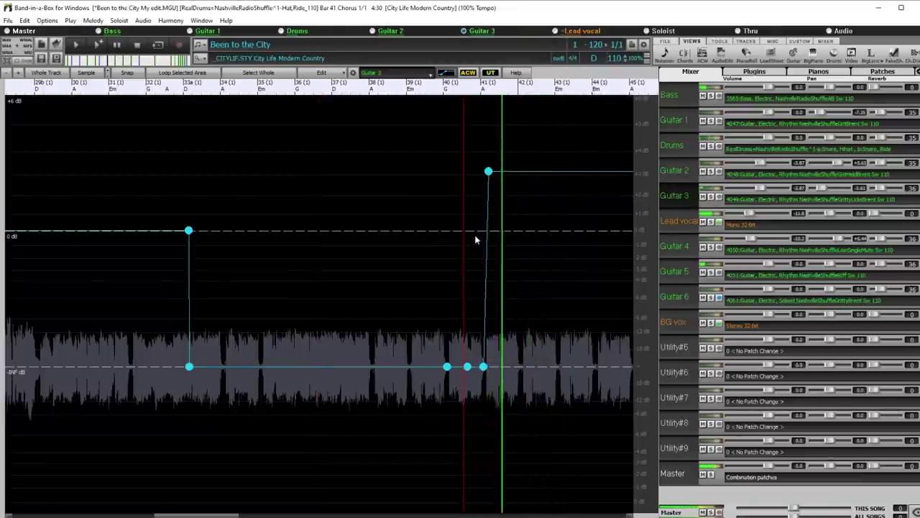
scroll(476, 230, "down", 1)
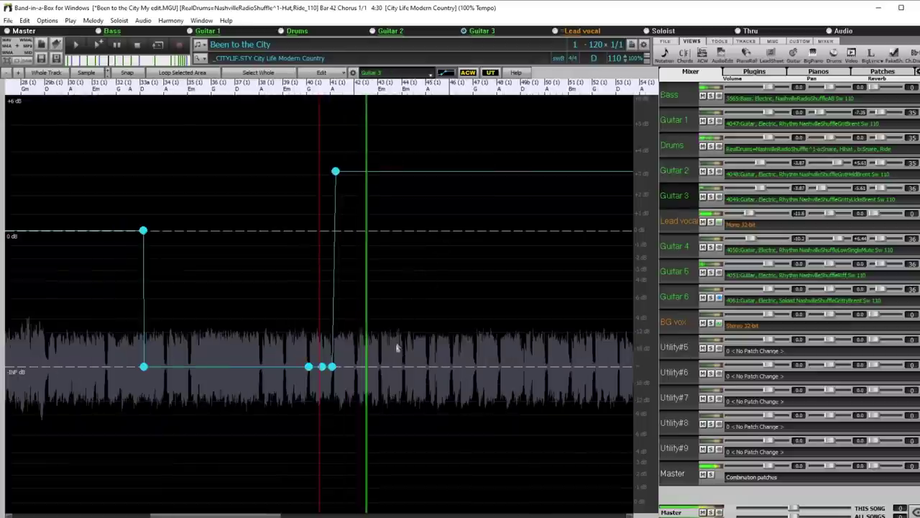
scroll(407, 349, "up", 2)
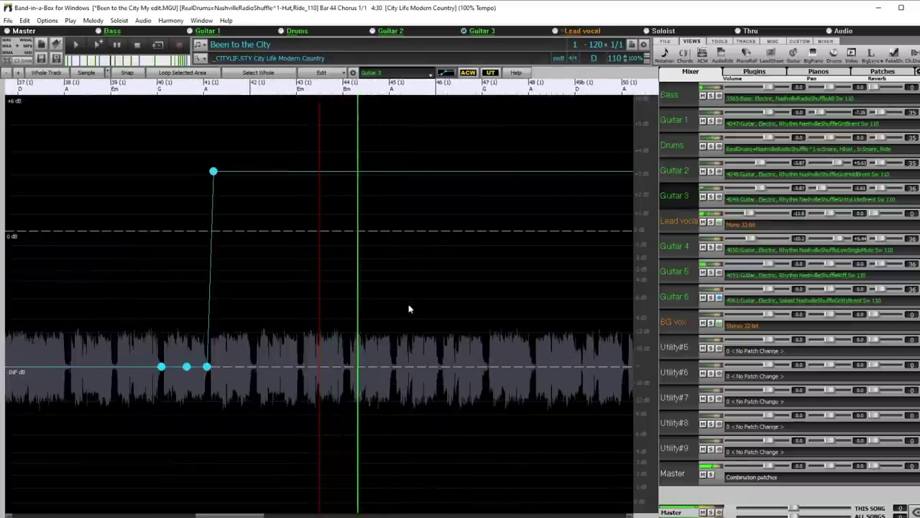
scroll(408, 317, "down", 1)
scroll(408, 317, "down", 1)
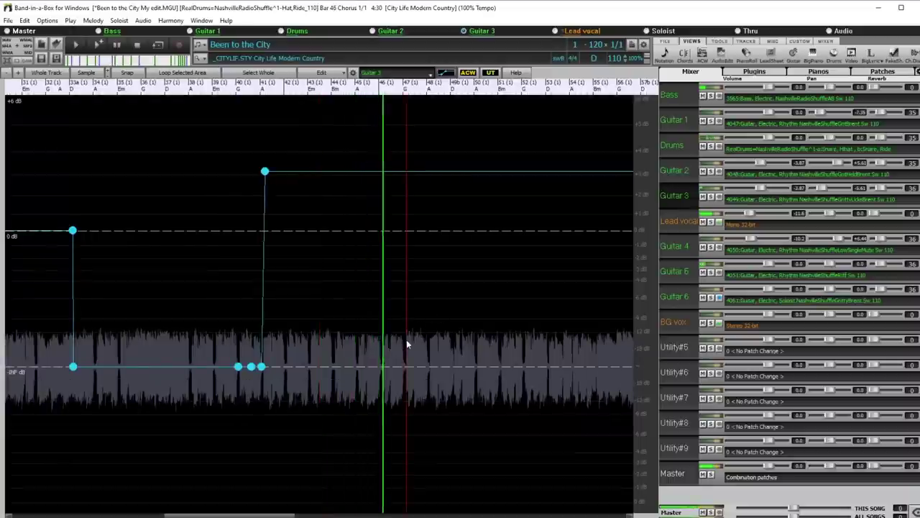
scroll(413, 349, "up", 2)
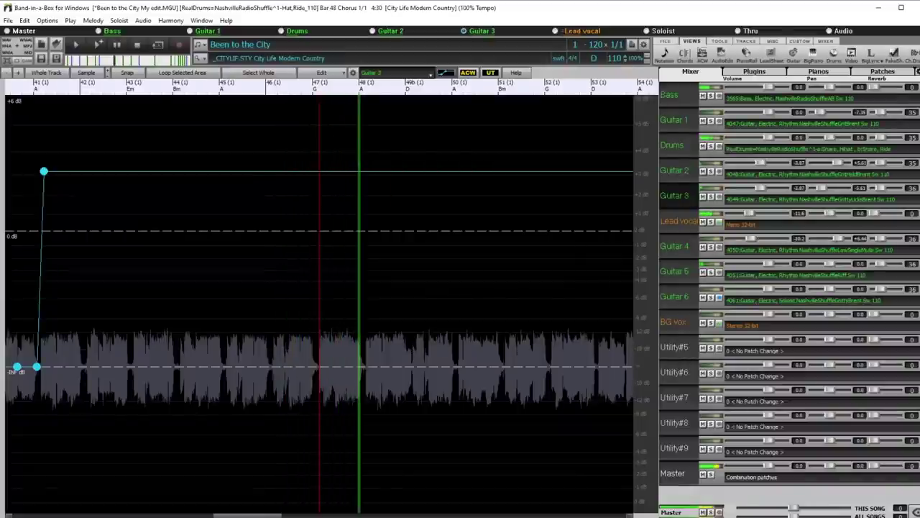
Step: Stop playback near bar 49 and drop Guitar 3's volume from about 3 dB to 0 dB just before that bar
left_click(392, 365)
key("space")
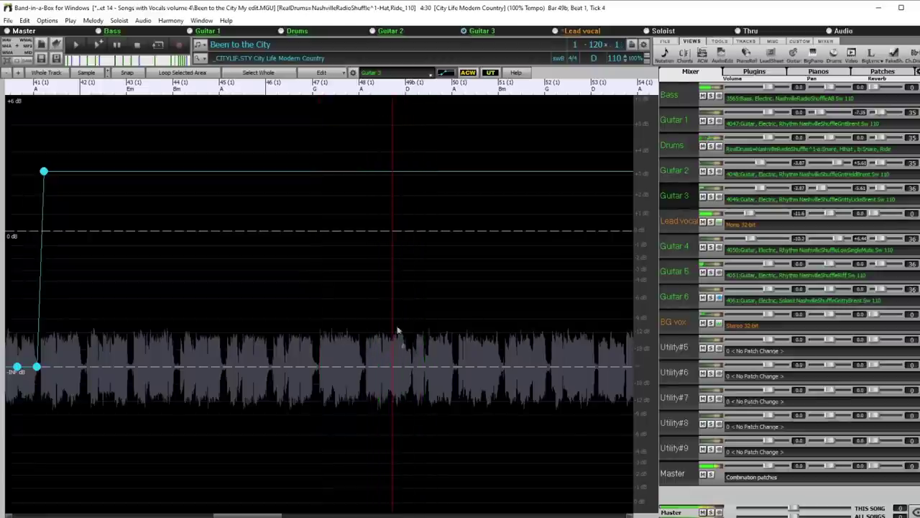
left_click(383, 171)
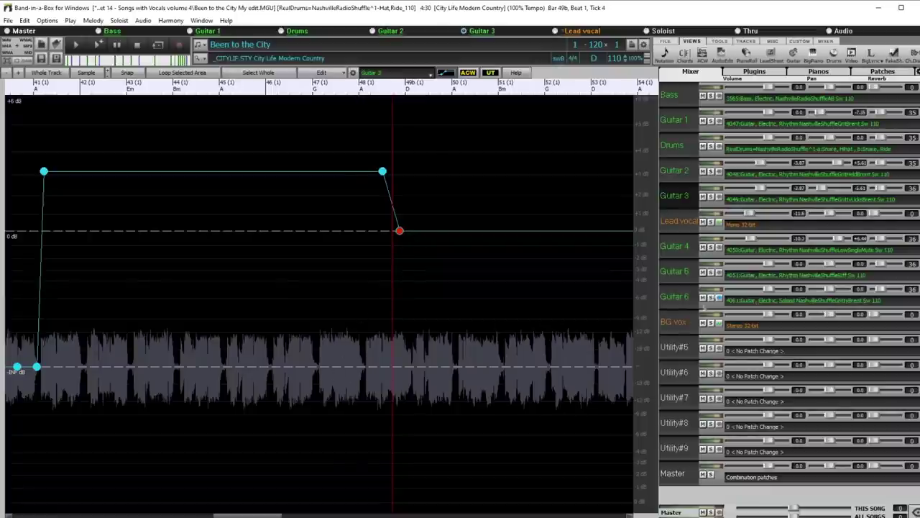
Step: Show Guitar 1's volume automation around the start of bar 49
left_click(683, 119)
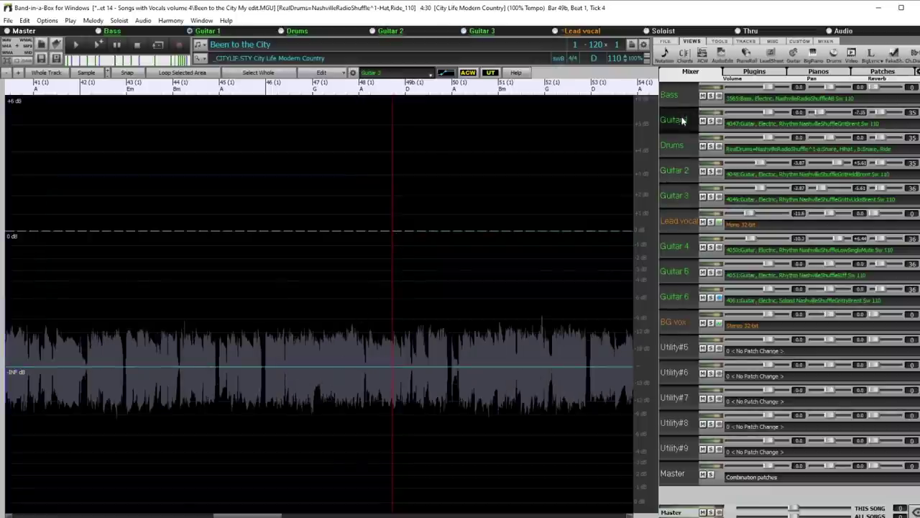
scroll(373, 354, "up", 2)
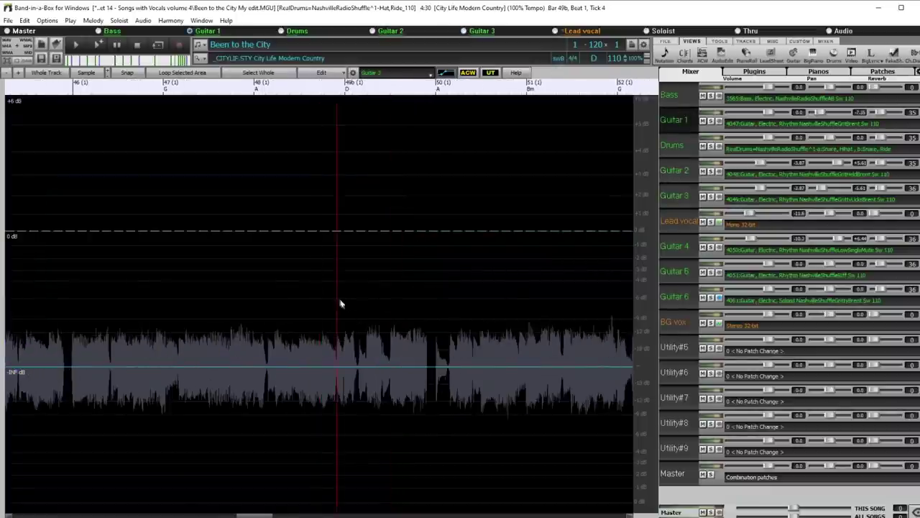
Step: Add two volume automation nodes on Guitar 1 just before bar 49, raising the level from -INF to 0 dB, and play back the transition
scroll(315, 370, "up", 2)
left_click(309, 371)
left_click_drag(320, 369, 317, 233)
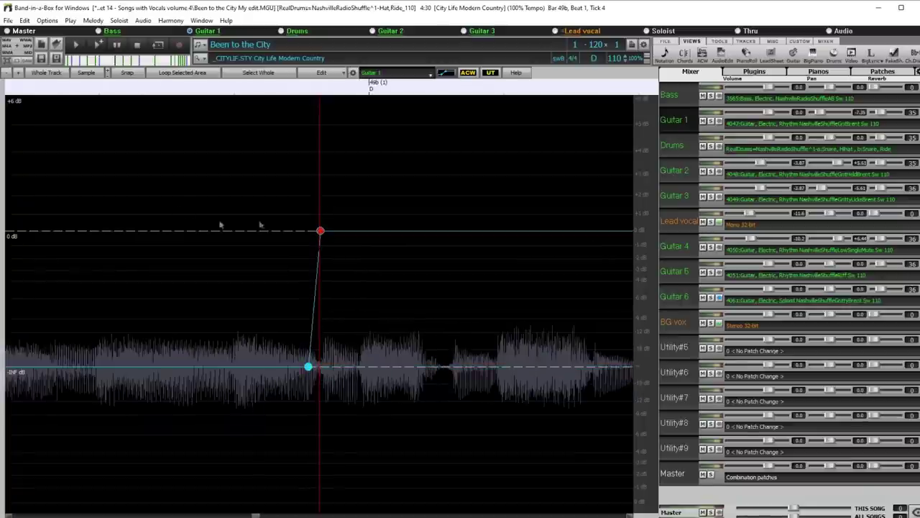
scroll(203, 199, "down", 3)
key("space")
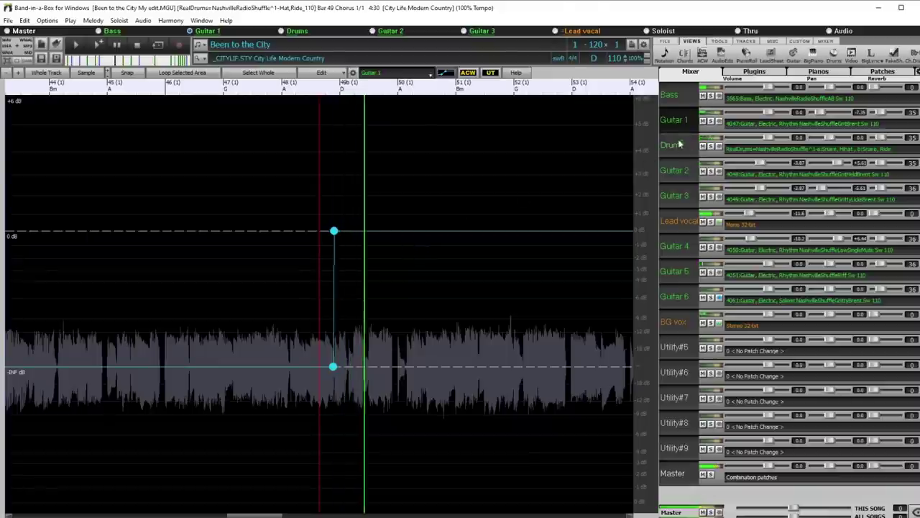
key("space")
Step: Raise Guitar 4's volume automation from -INF to about 0 dB just before bar 49 and play the song from there
left_click(679, 194)
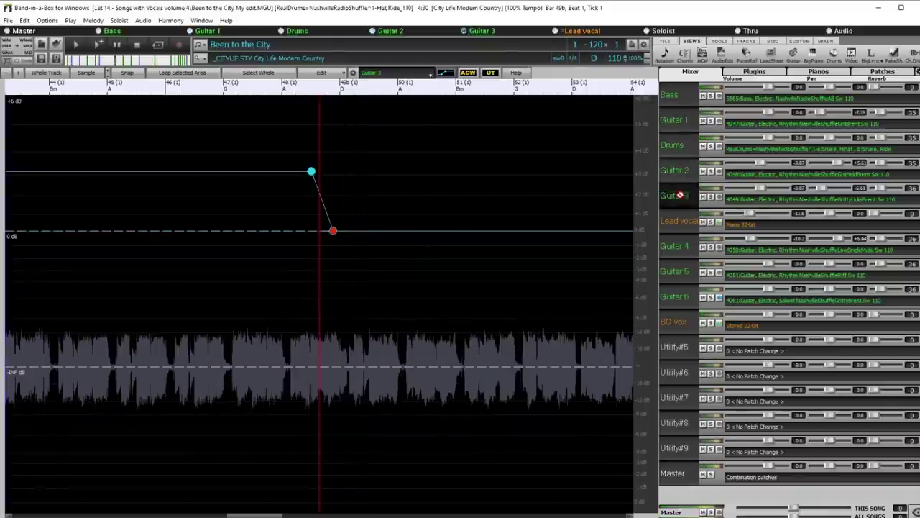
left_click(682, 251)
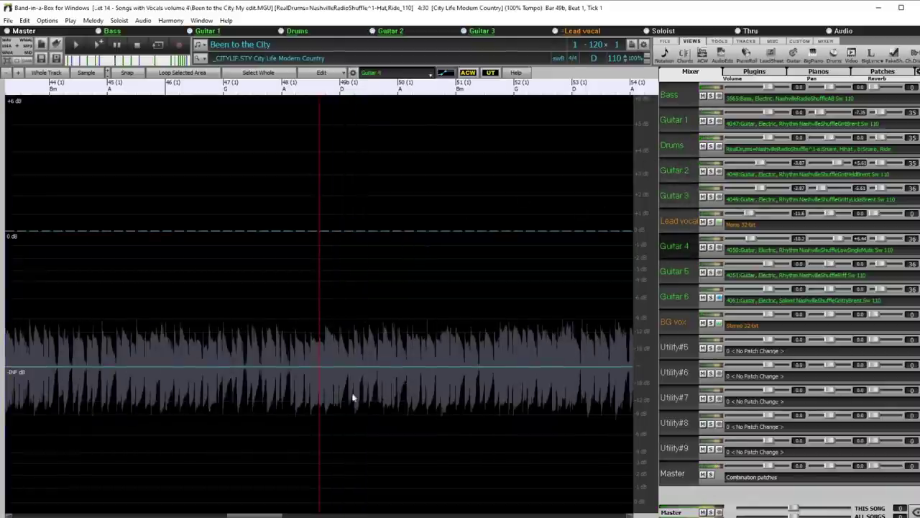
scroll(374, 340, "up", 3)
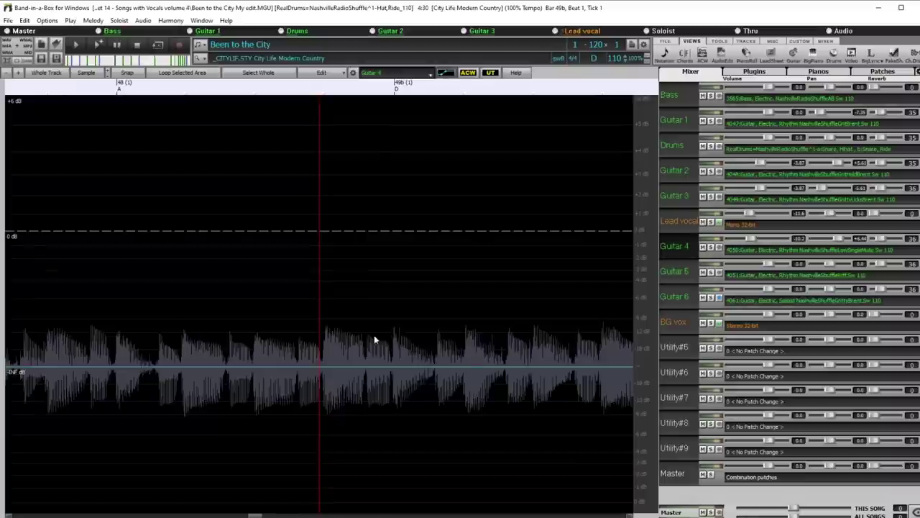
left_click(318, 367)
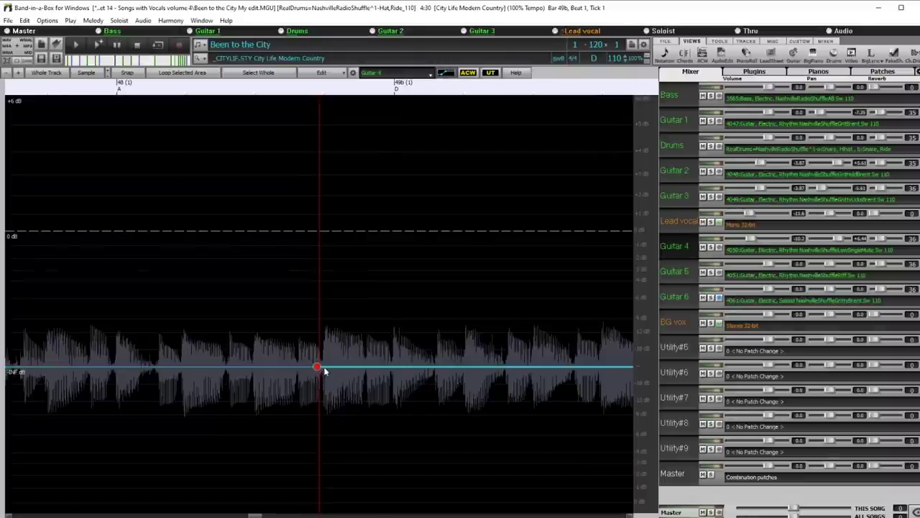
left_click_drag(335, 294, 320, 233)
key("space")
scroll(299, 302, "down", 3)
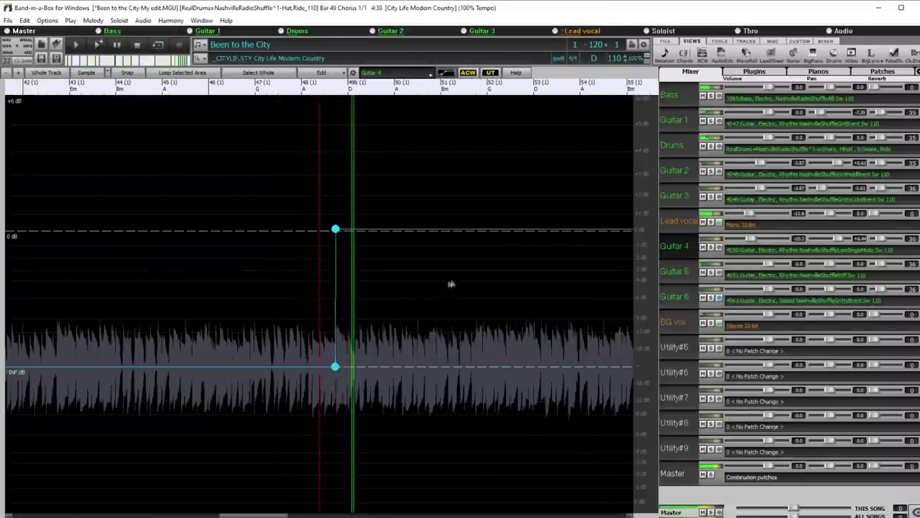
scroll(508, 329, "down", 5)
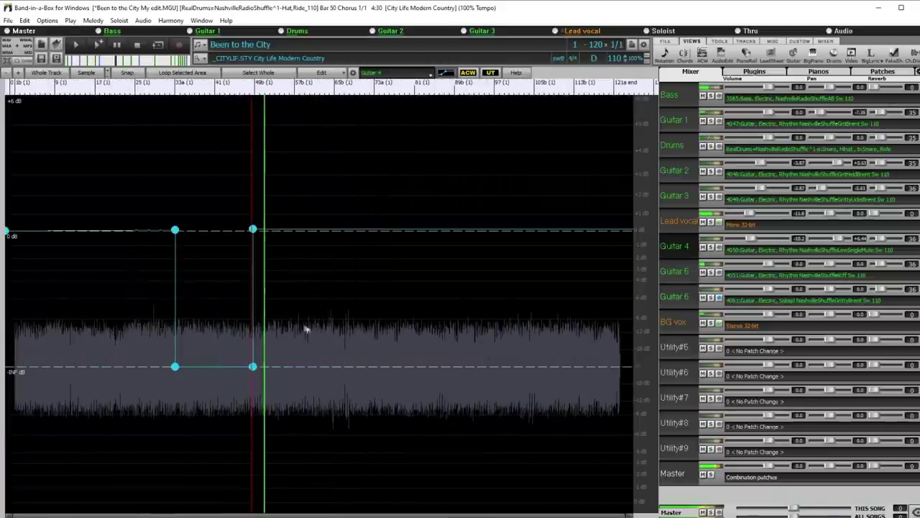
Step: Raise the BG vox track's reverb to 51 and its volume to about +1.30 in the mixer
scroll(280, 319, "up", 4)
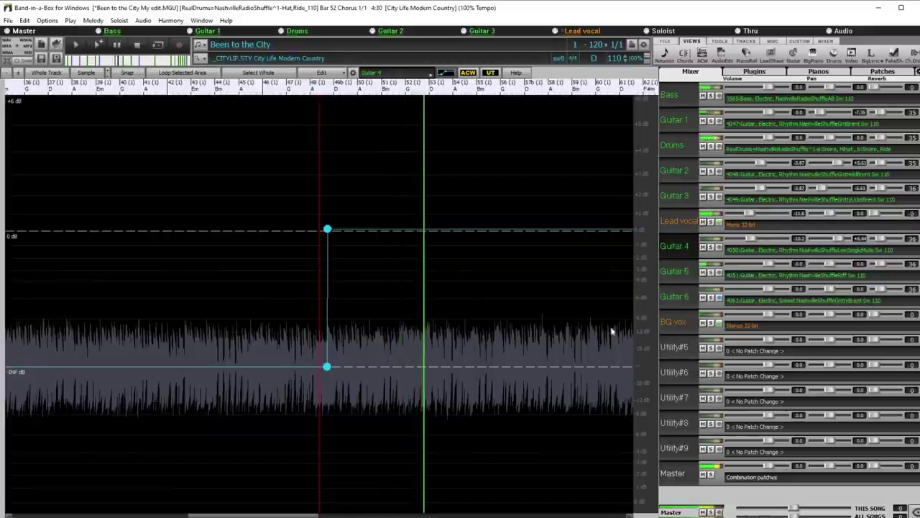
scroll(549, 340, "down", 2)
left_click_drag(885, 317, 885, 317)
left_click_drag(767, 317, 774, 317)
scroll(509, 346, "down", 1)
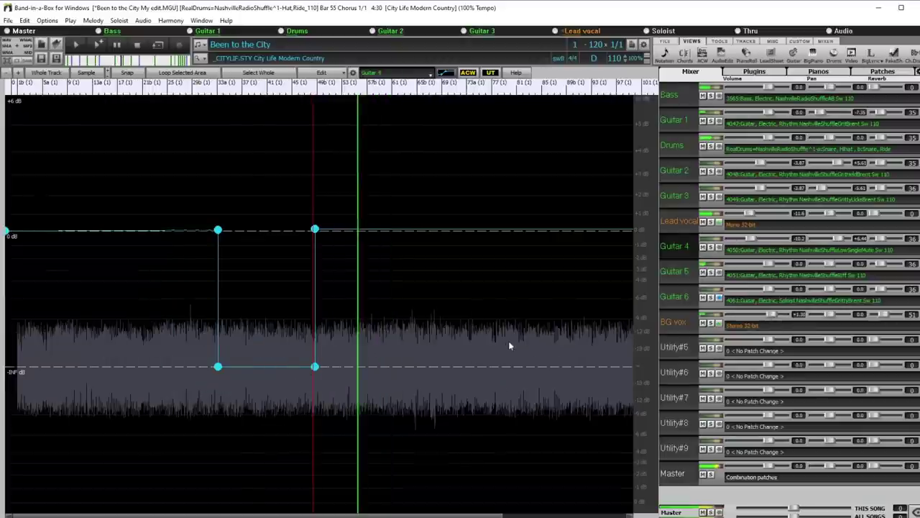
Step: Save the song with its current automation and mixer changes while playback continues through the chorus
scroll(509, 346, "down", 1)
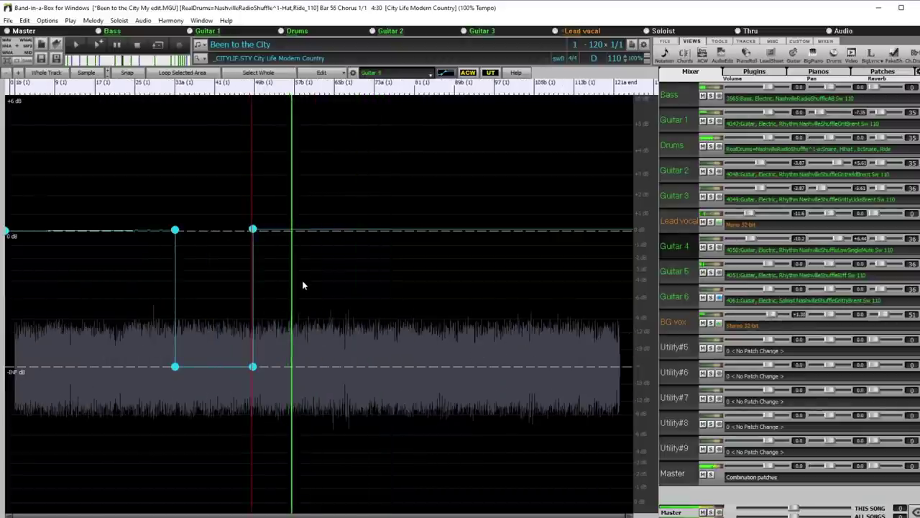
scroll(346, 276, "up", 2)
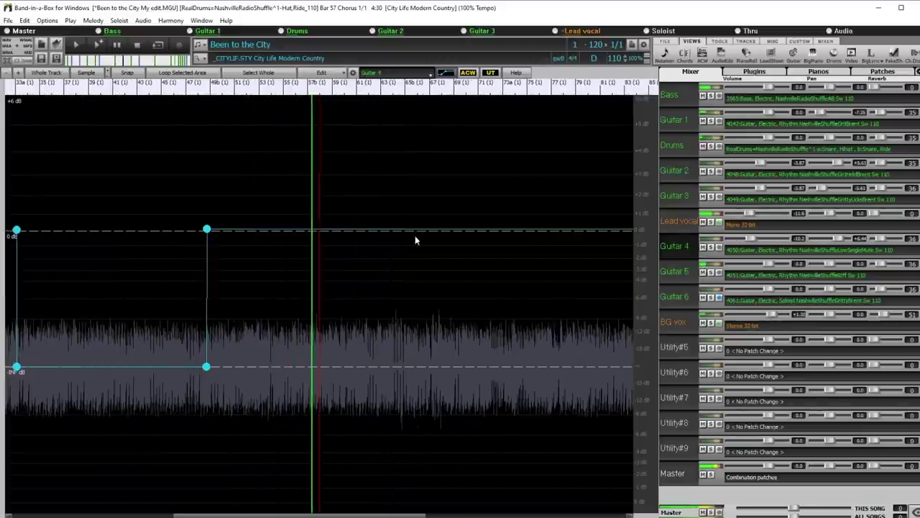
scroll(415, 237, "down", 1)
scroll(404, 273, "down", 1)
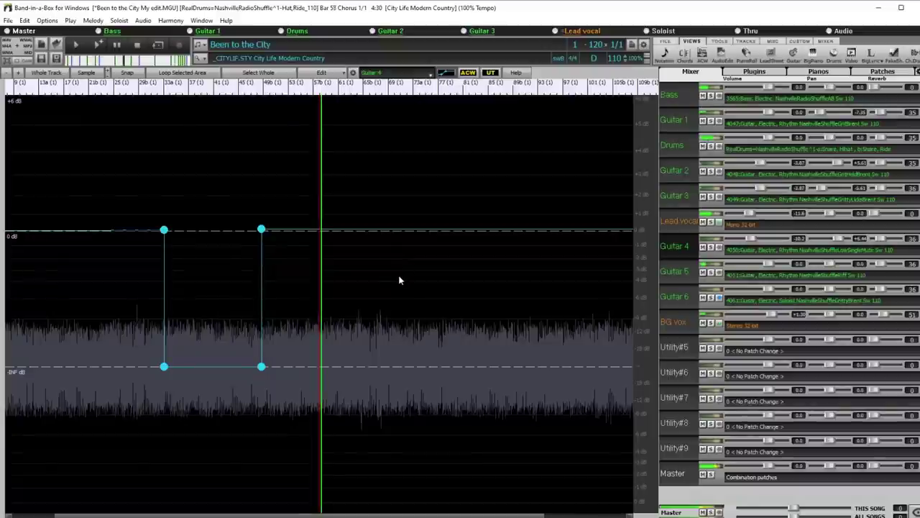
key("ctrl+s")
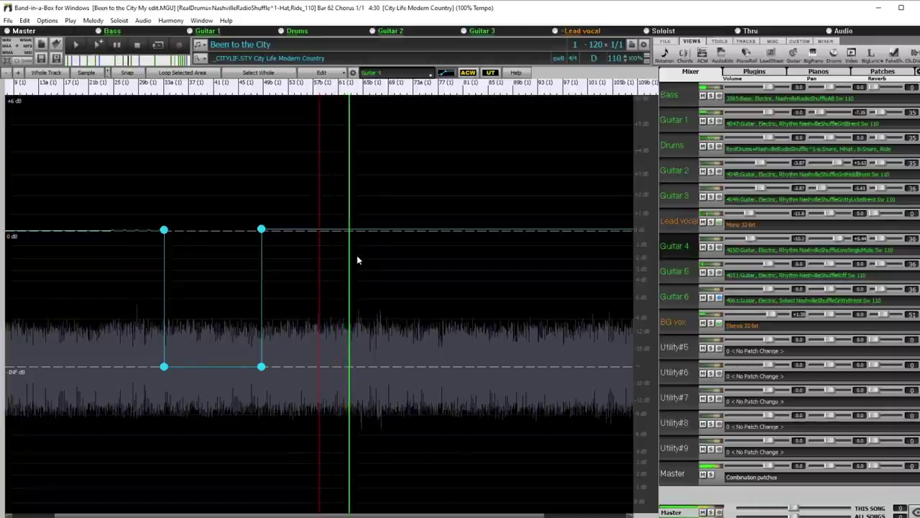
Step: Locate the start of the bar 65 section in the Guitar 4 track and stop playback there
scroll(368, 261, "up", 1)
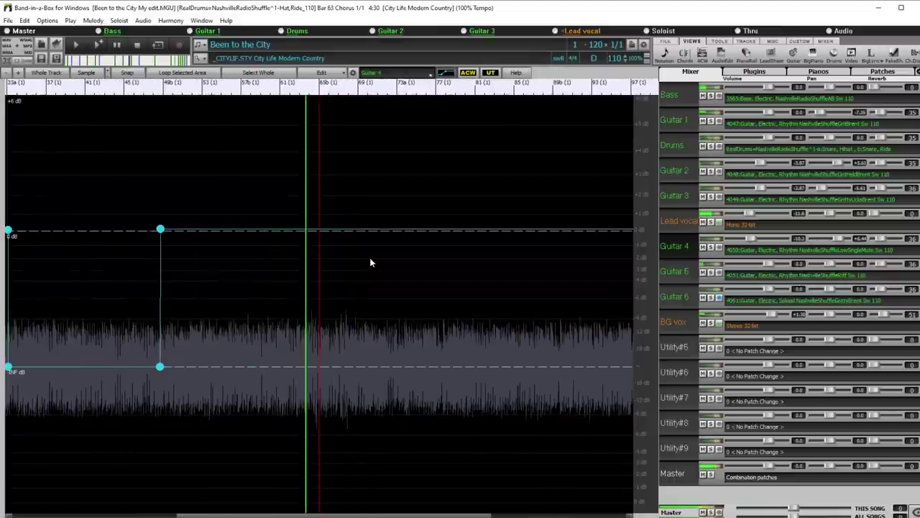
scroll(385, 269, "up", 1)
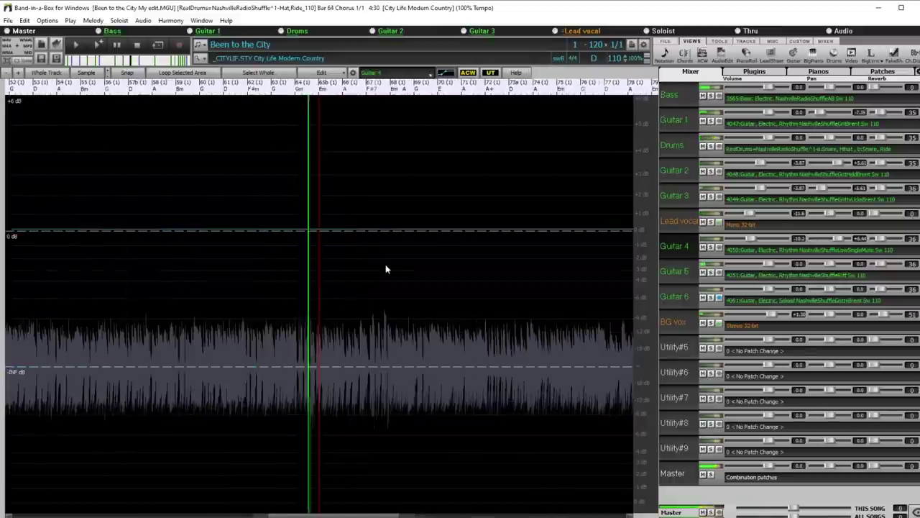
scroll(360, 286, "up", 1)
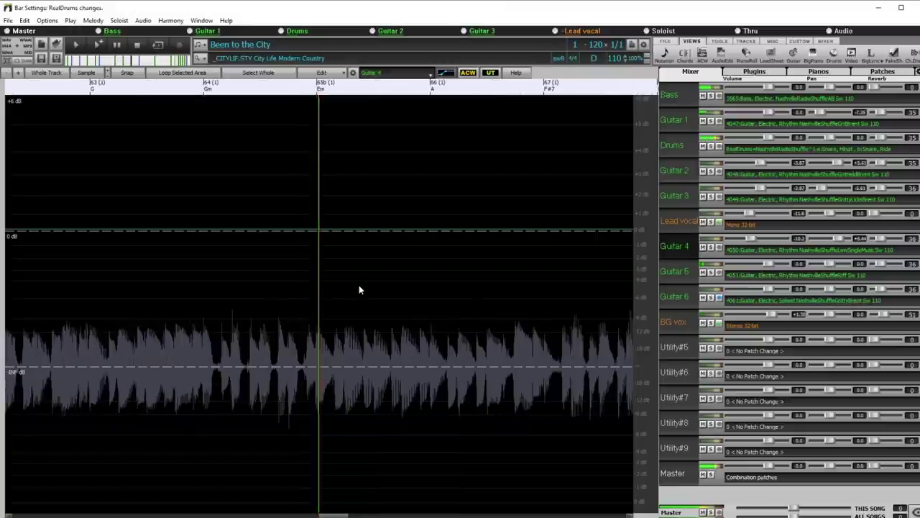
left_click(303, 353)
key("Escape")
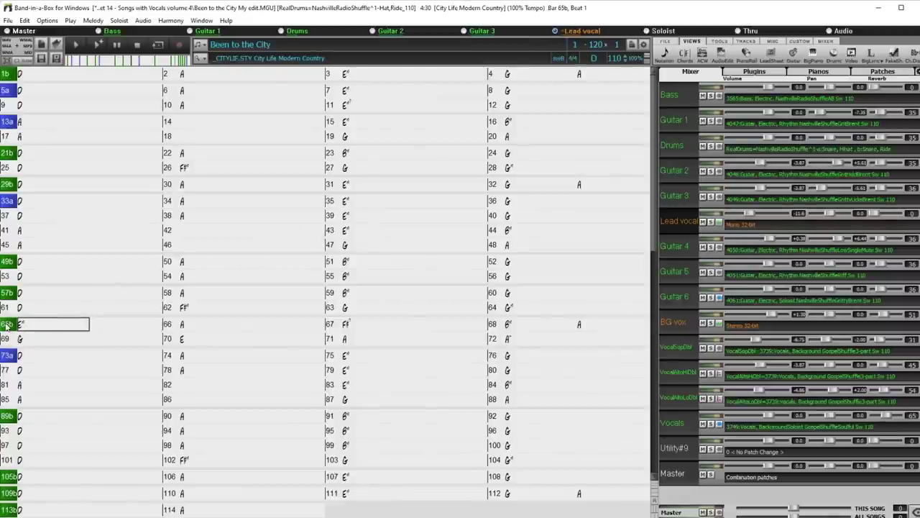
Step: Set the drum groove variation to b: Snare, Ride Cut at bar 65, a: Snare, Hihat at bar 73, and b: Snare, Ride at bar 89
right_click(6, 325)
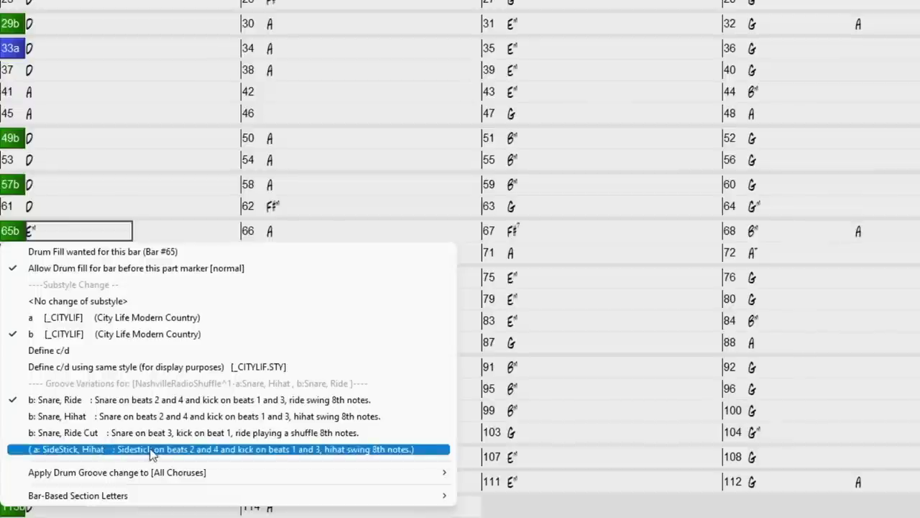
left_click(112, 433)
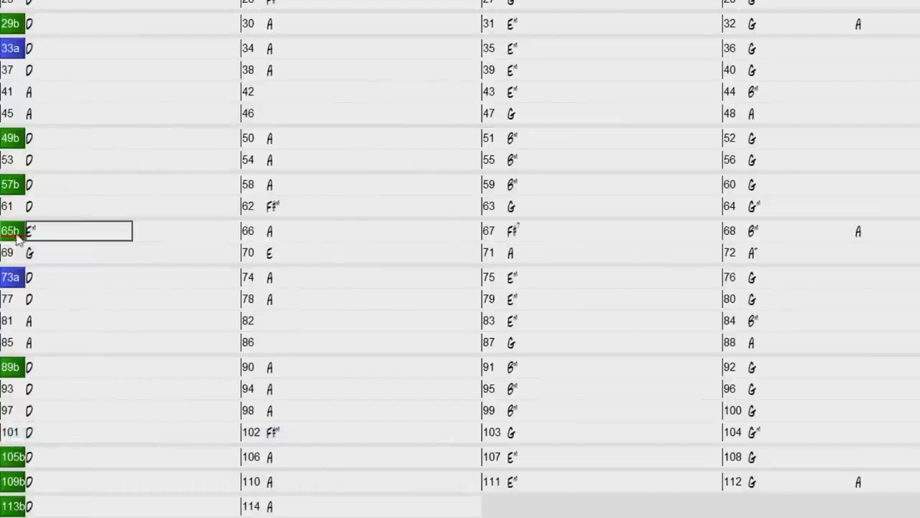
right_click(15, 277)
mouse_move(24, 279)
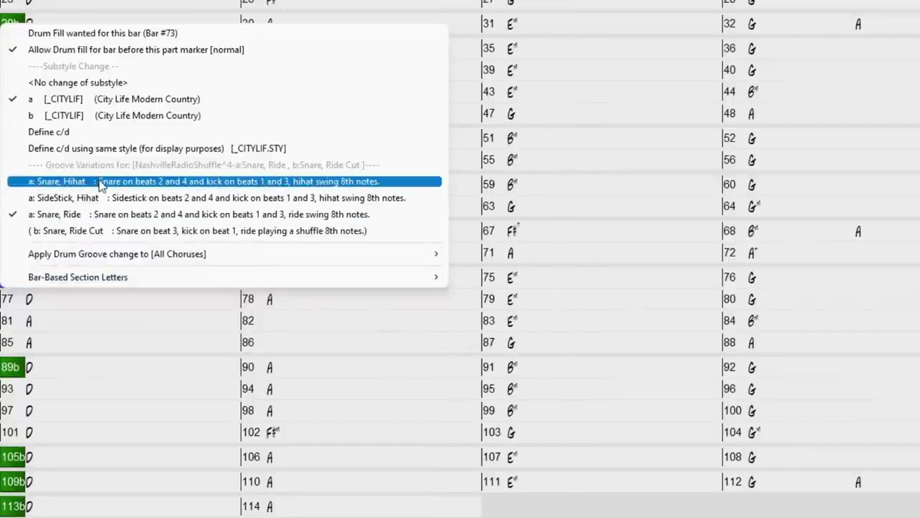
left_click(101, 185)
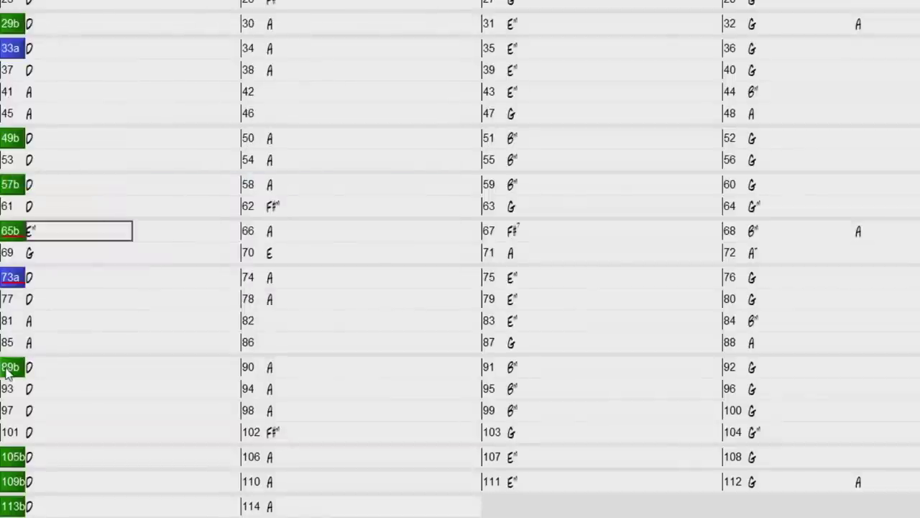
right_click(10, 369)
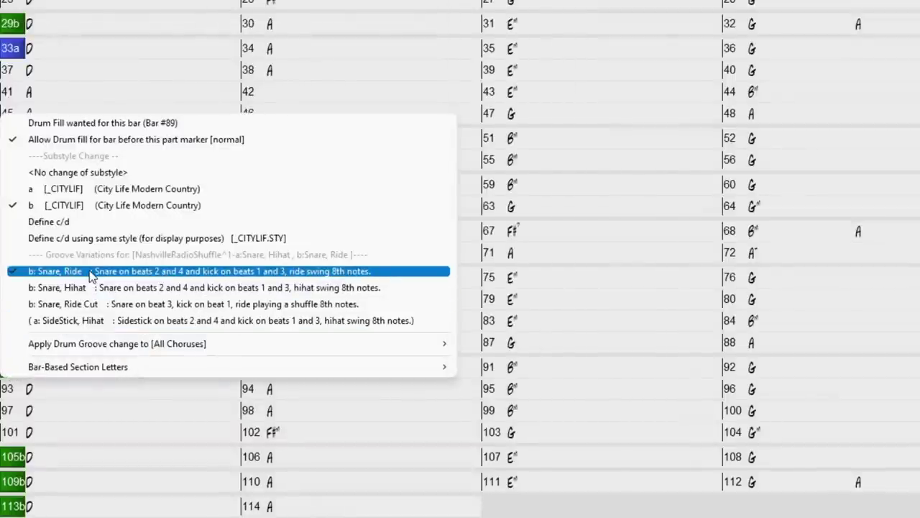
left_click(91, 275)
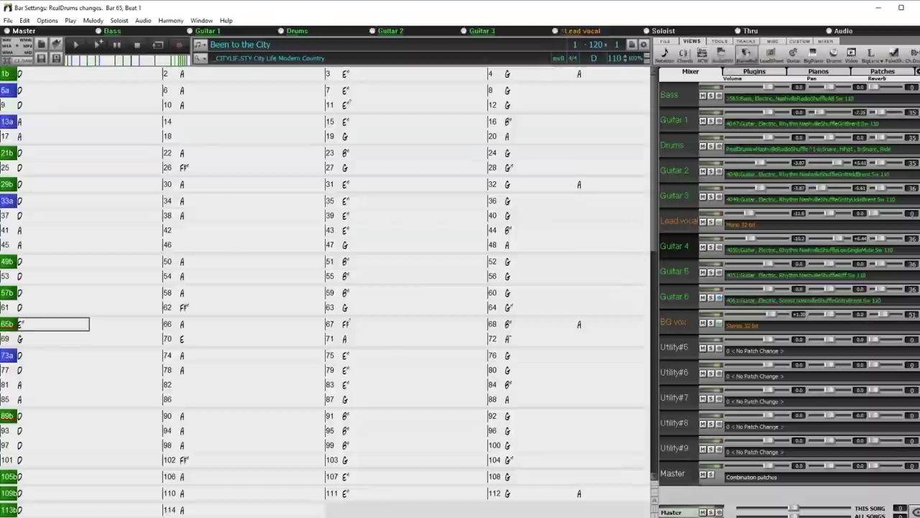
Step: Show the Bass track in the Piano Roll and enable it as a Playable Track, accepting the suggested Hi-Q patch plugin
left_click(747, 54)
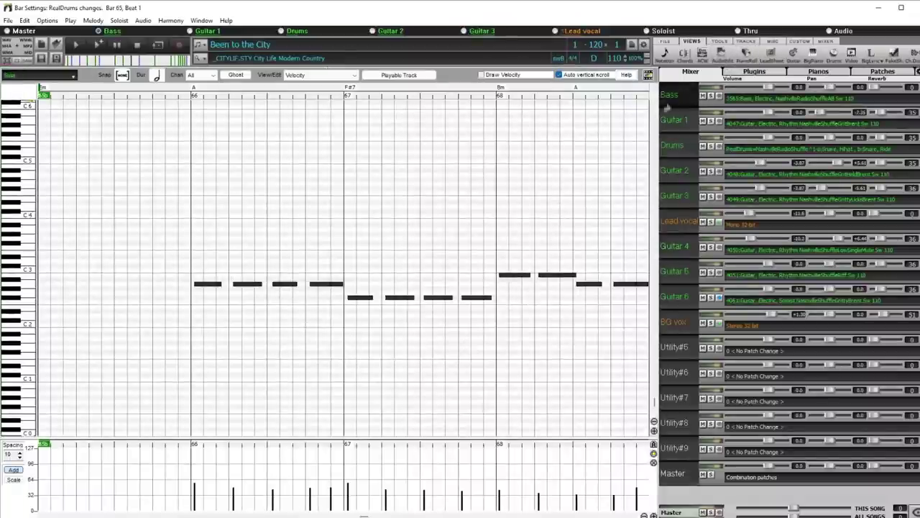
left_click(686, 54)
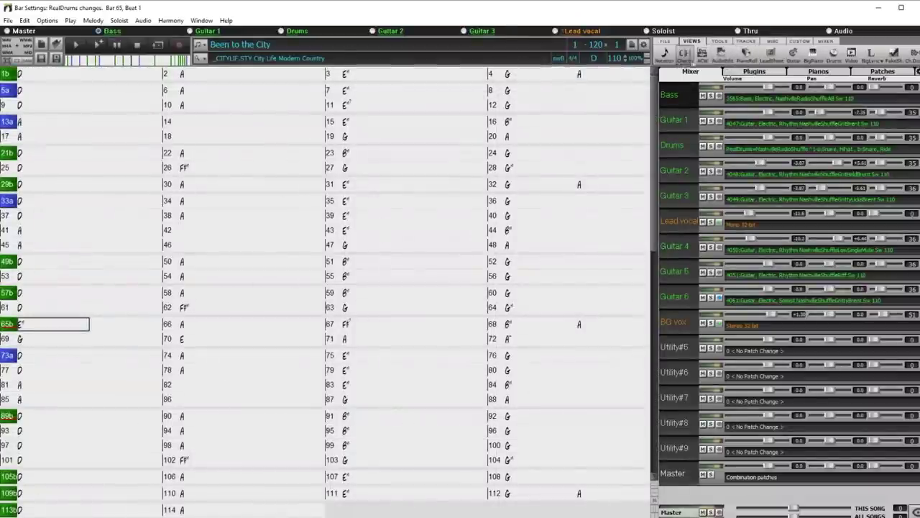
left_click(746, 54)
left_click(453, 15)
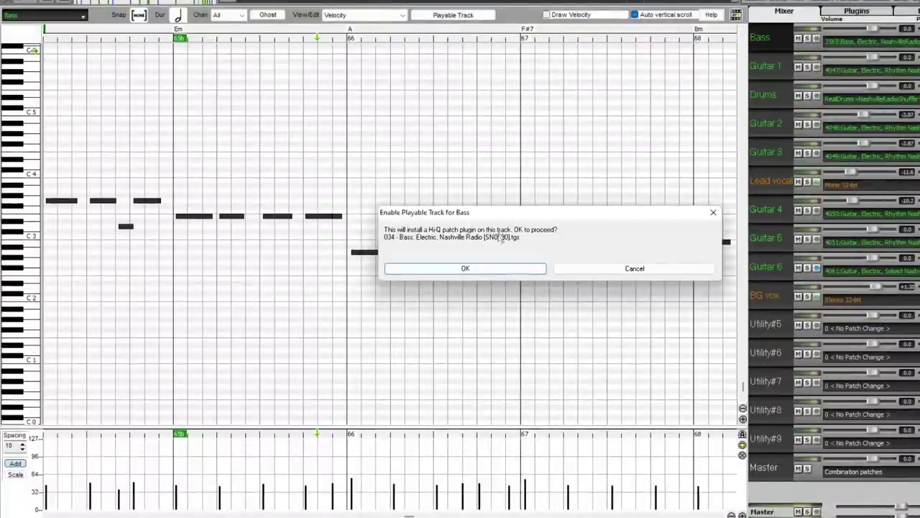
left_click(486, 269)
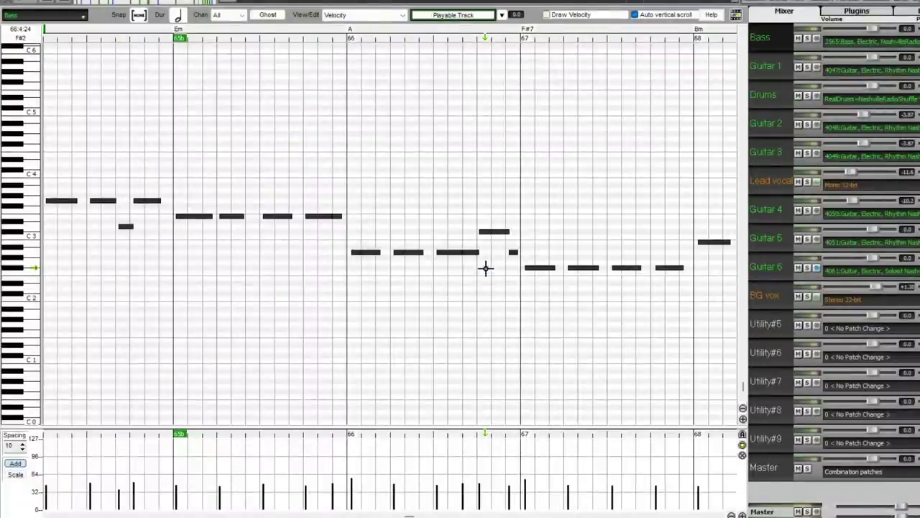
Step: Create a mute region for the generated bass accompaniment at bar 65 and extend it to the start of bar 73
left_click(731, 515)
left_click(731, 515)
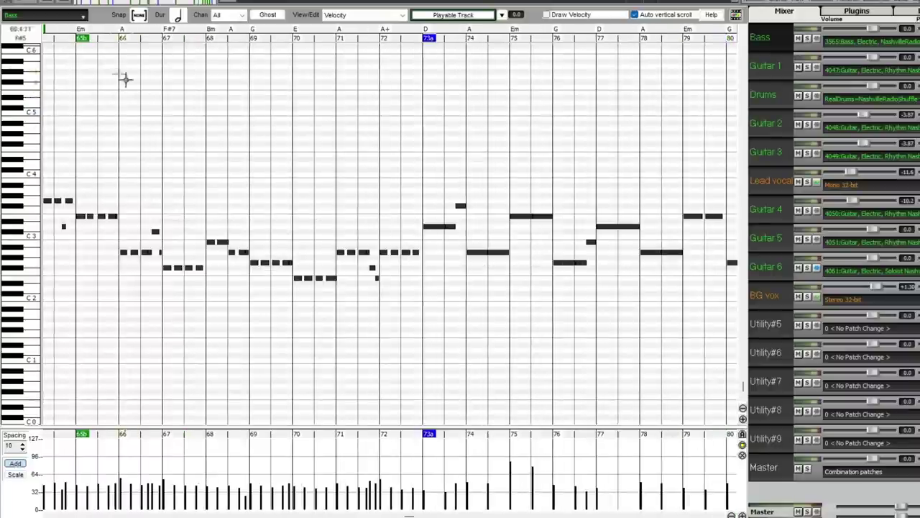
right_click(75, 48)
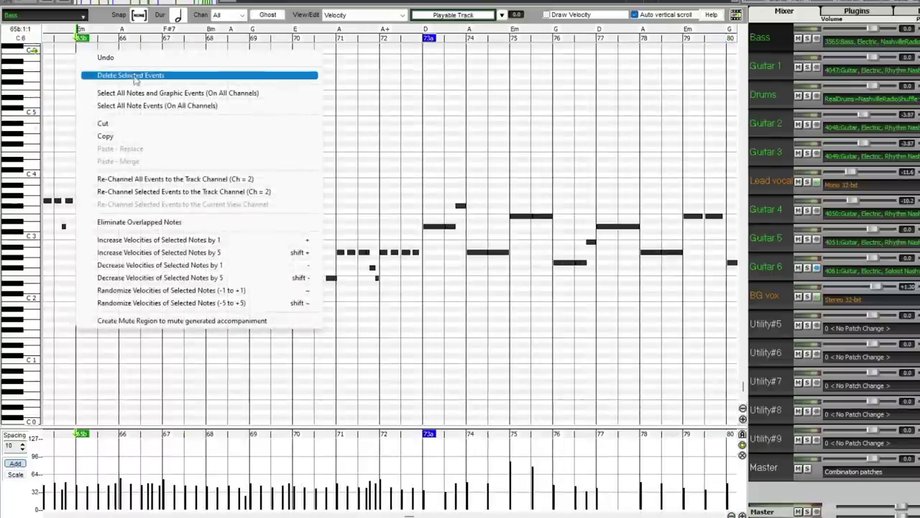
left_click(180, 320)
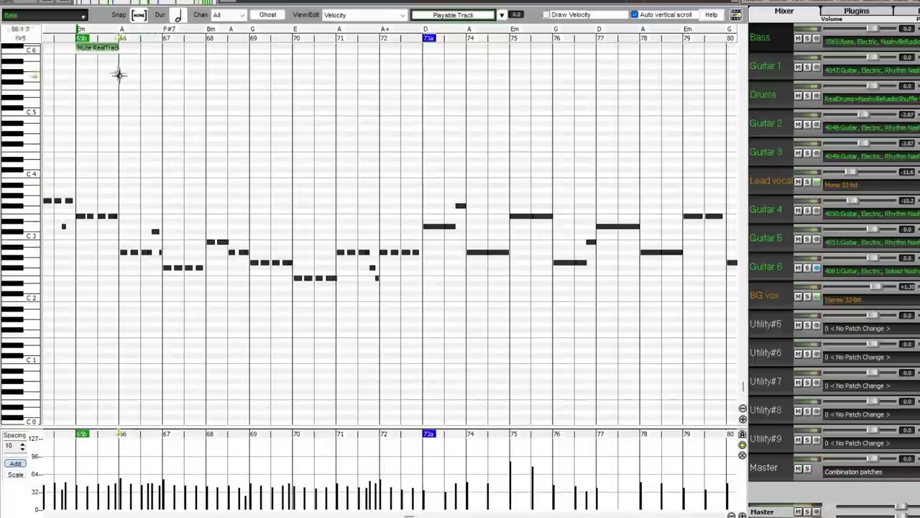
left_click_drag(116, 48, 424, 62)
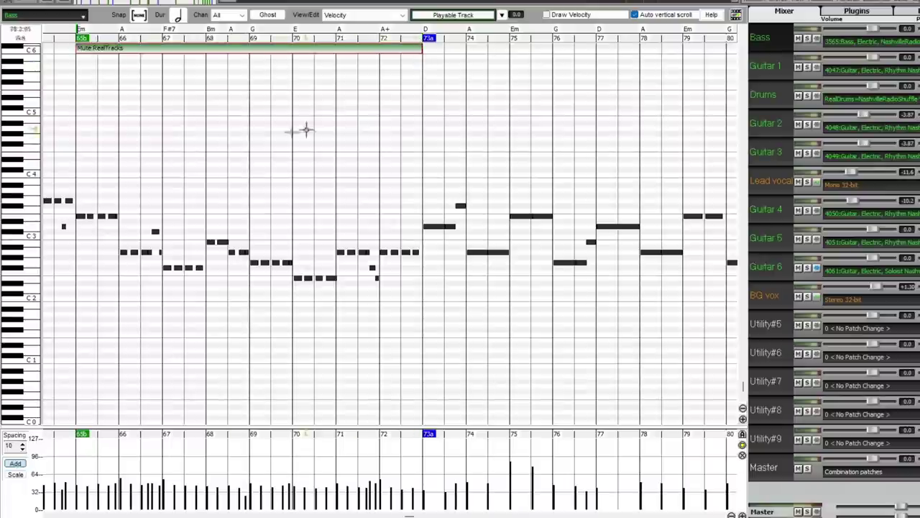
Step: Select the bass notes under the mute region, from bar 65 through bar 72, and change them to Playable
left_click_drag(78, 141, 424, 335)
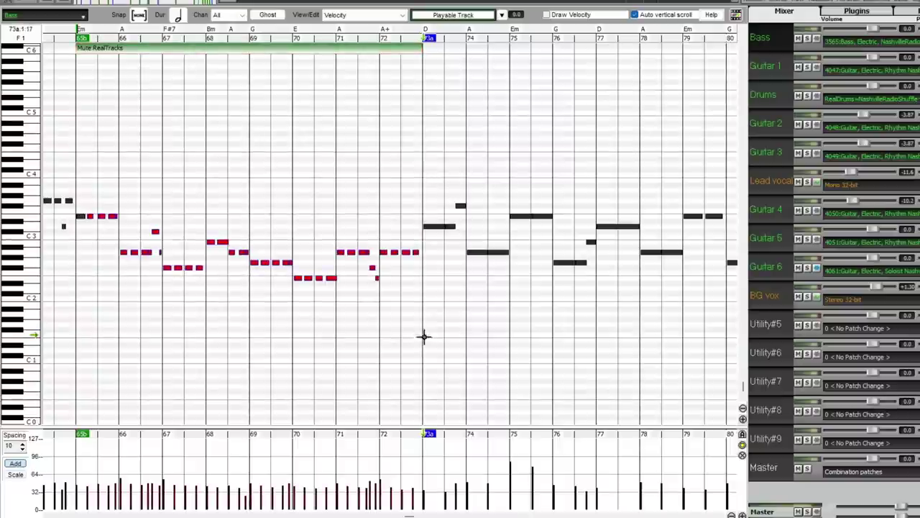
left_click(501, 14)
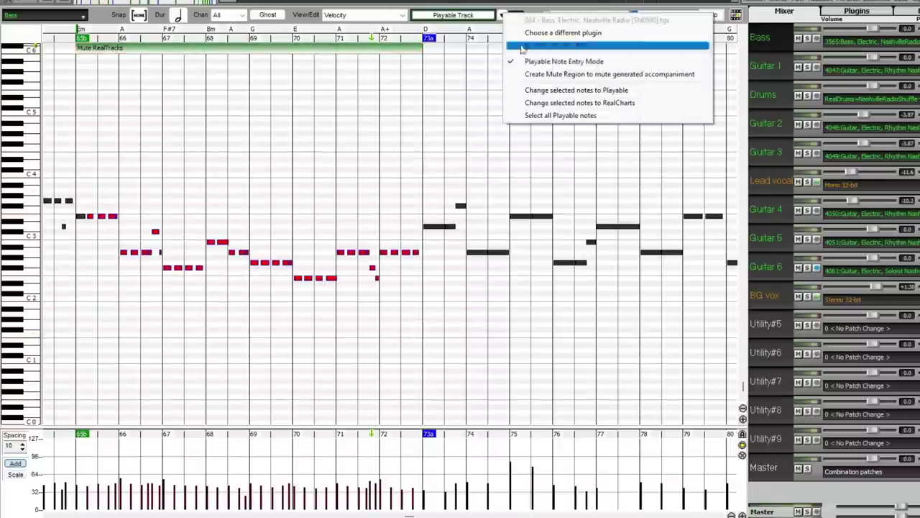
left_click(560, 91)
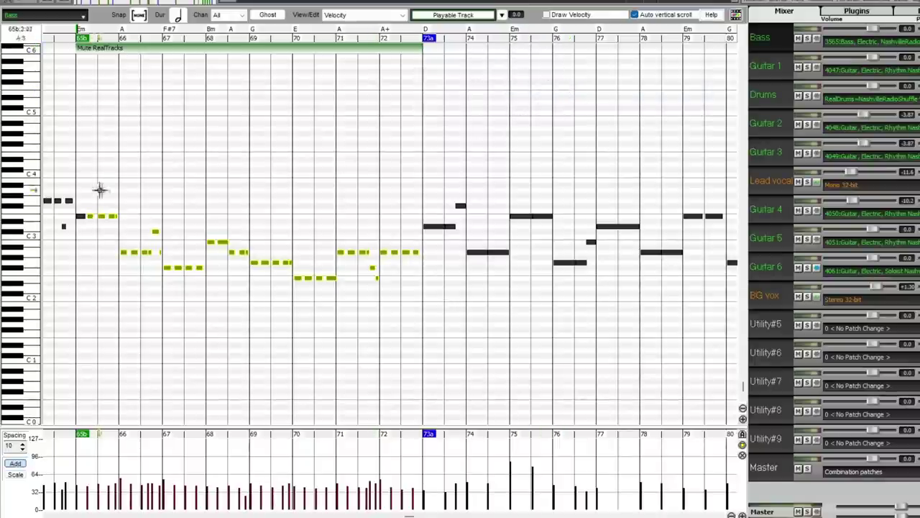
Step: Change the remaining bass note at the start of bar 65 to Playable and solo the Bass and Drums tracks
left_click(80, 216)
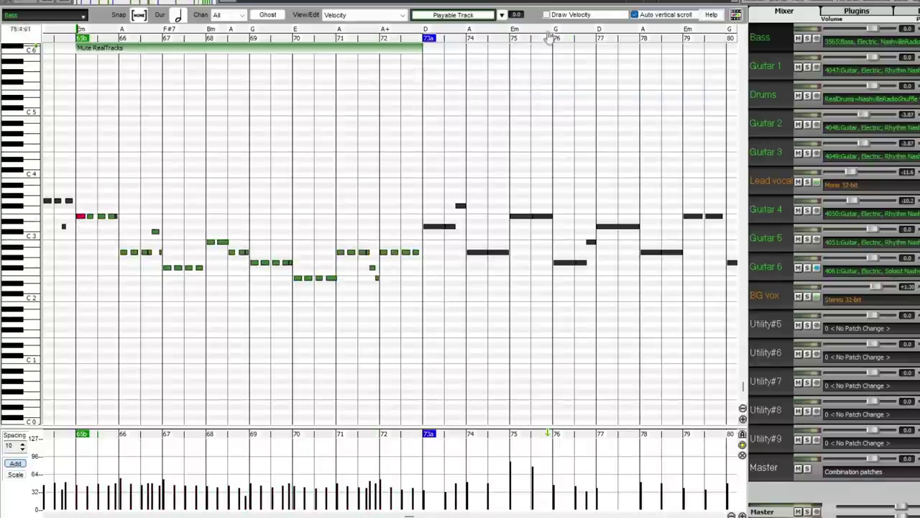
left_click(503, 15)
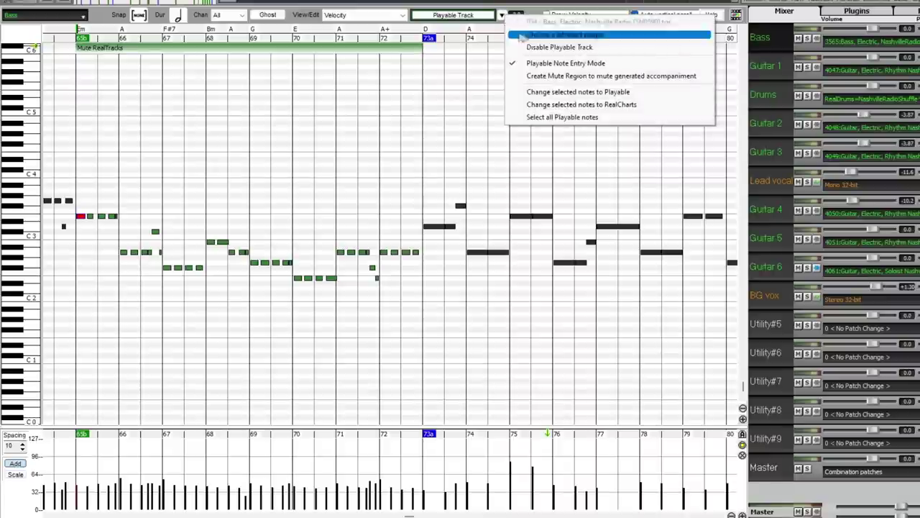
left_click(575, 92)
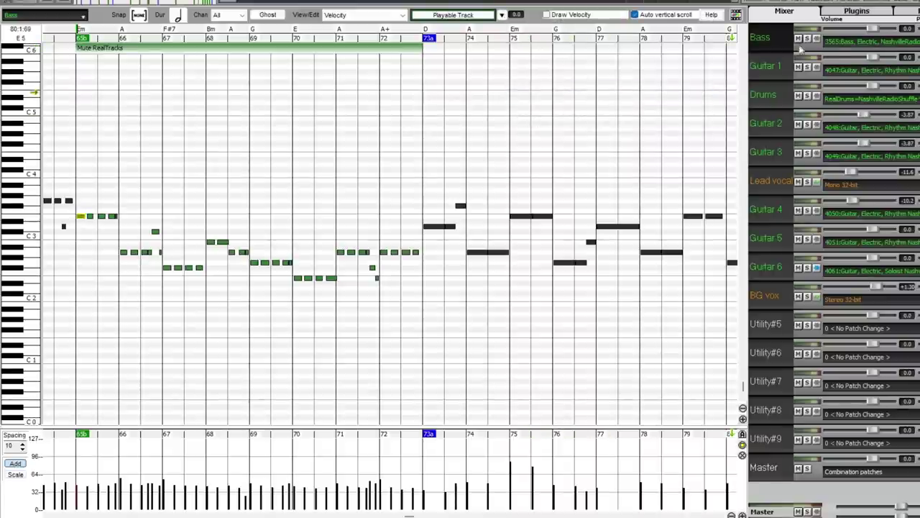
left_click(807, 98)
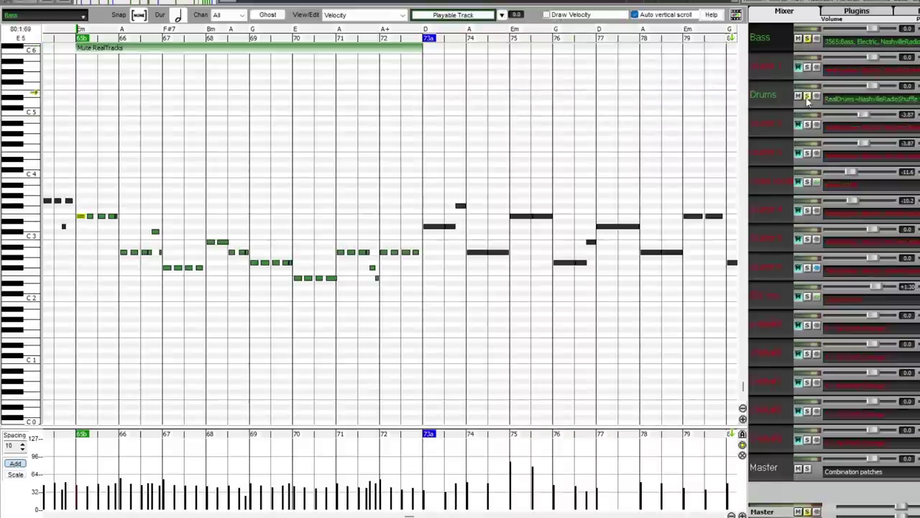
scroll(152, 179, "left", 3)
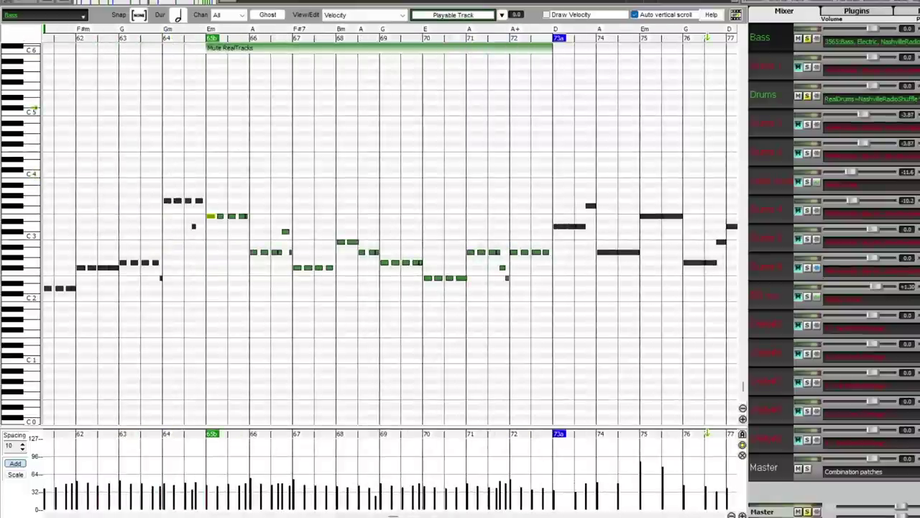
left_click(743, 515)
left_click_drag(473, 197, 403, 227)
key("Delete")
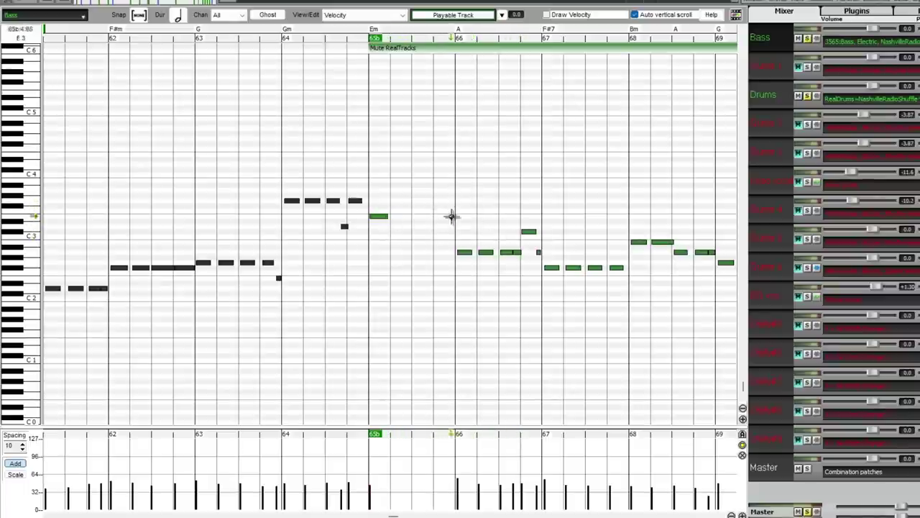
key("ctrl+z")
Step: Delete the extra bass notes from bar 65 through bar 71, keeping only those on beats 1 and 3
left_click(396, 216)
left_click_drag(396, 216, 432, 222)
left_click(486, 252)
key("Delete")
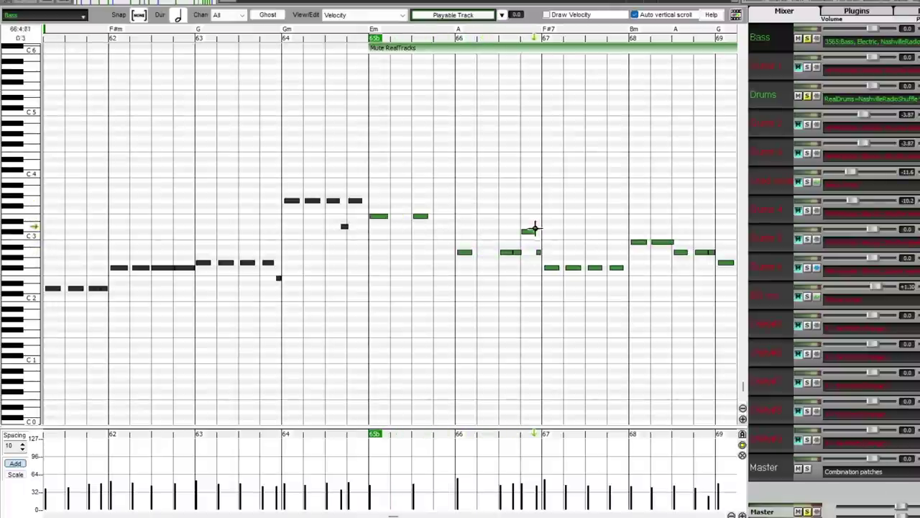
right_click(533, 215)
left_click_drag(525, 230, 517, 288)
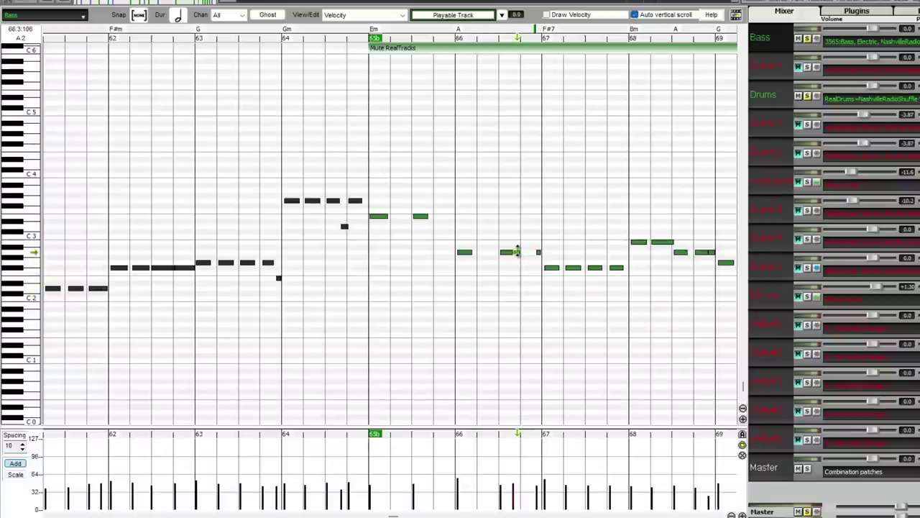
left_click_drag(539, 251, 721, 240)
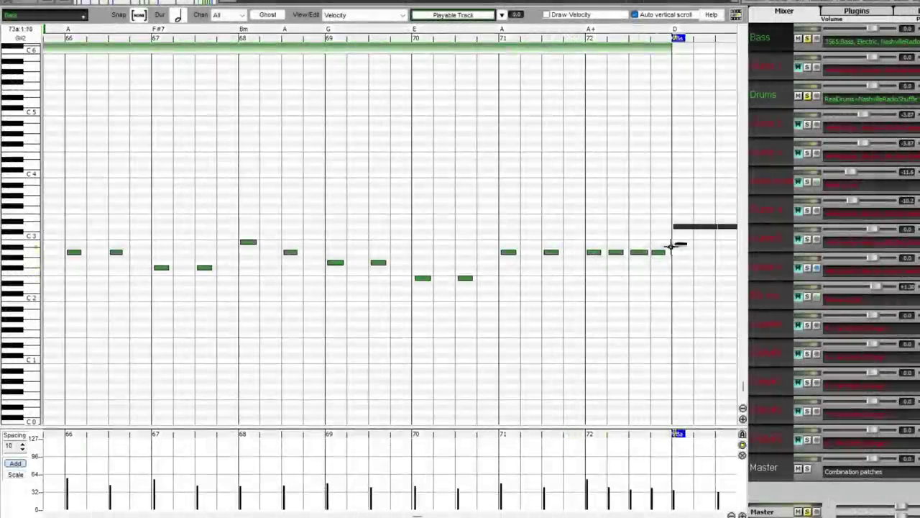
Step: Reduce the bass in bar 72 to its first note and lengthen that note to fill the whole bar
left_click_drag(679, 241, 674, 263)
key("Delete")
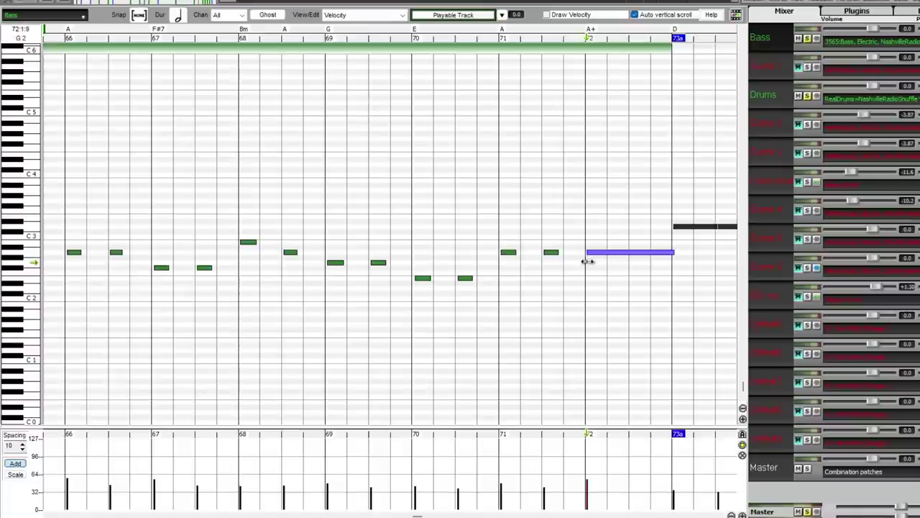
left_click(587, 259)
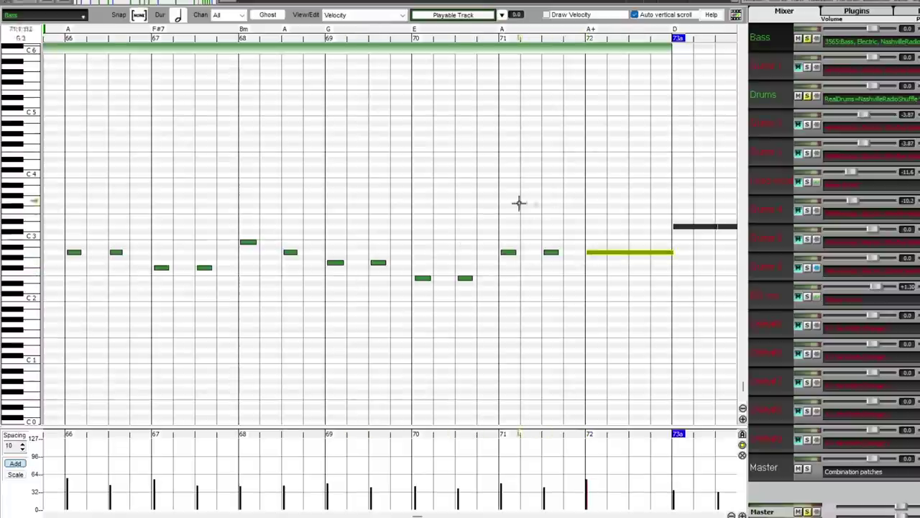
Step: Select the bass notes from bar 65 through bar 71 and lengthen each one to about two beats
scroll(264, 353, "down", 2)
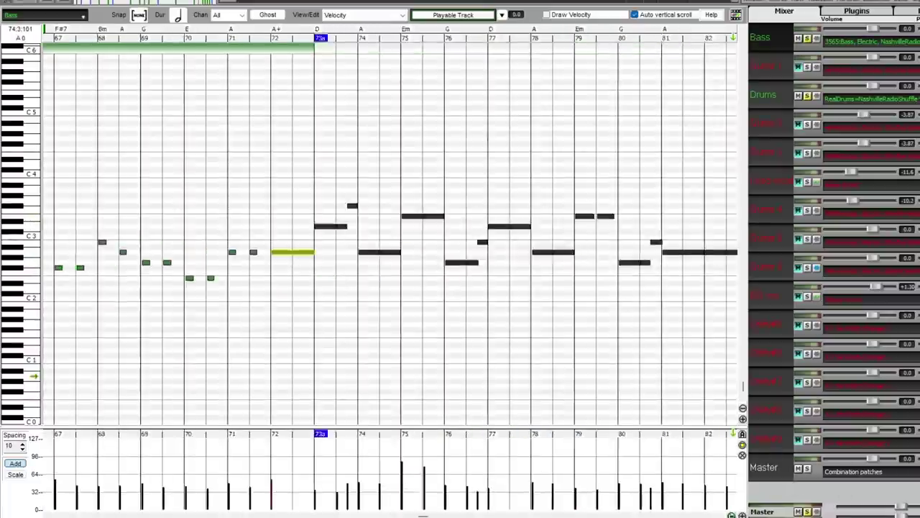
scroll(288, 294, "left", 3)
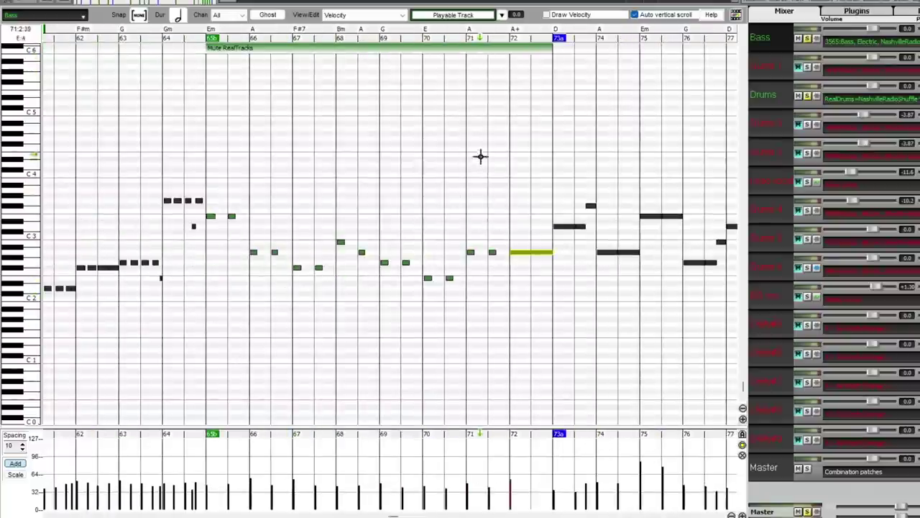
left_click_drag(502, 150, 201, 305)
left_click_drag(429, 277, 443, 285)
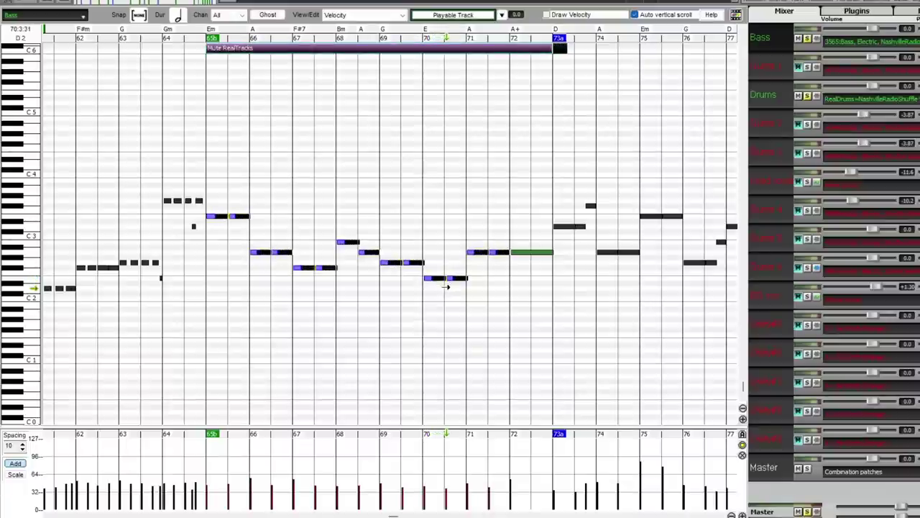
left_click(390, 290)
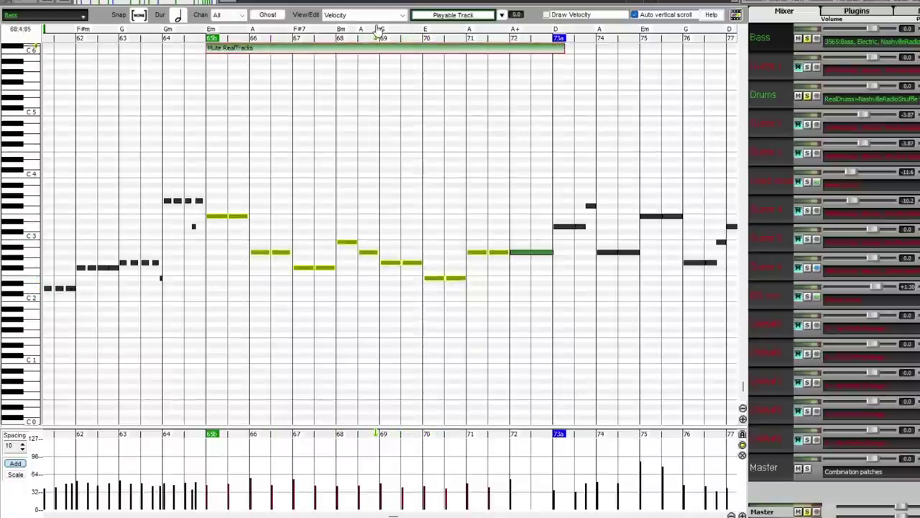
Step: Play the edited bass with the drums from just before bar 65 and stop after the first notes
left_click(171, 29)
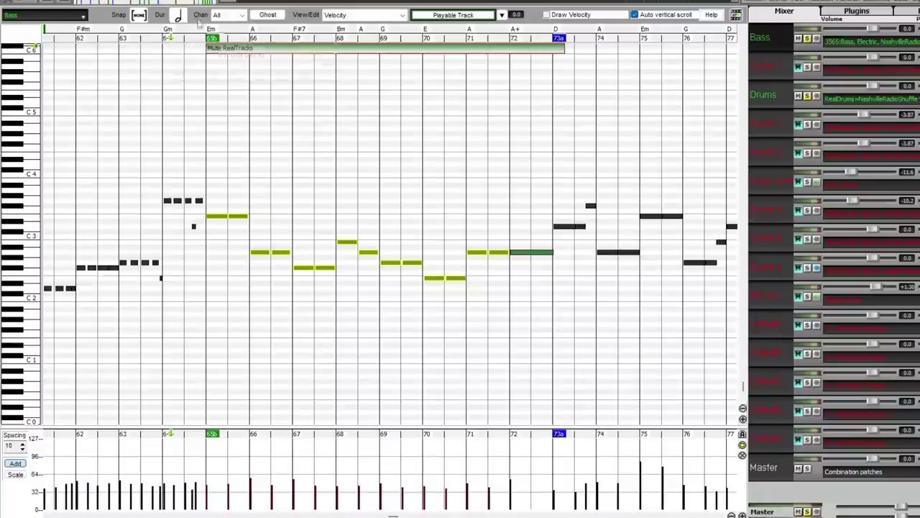
key("Delete")
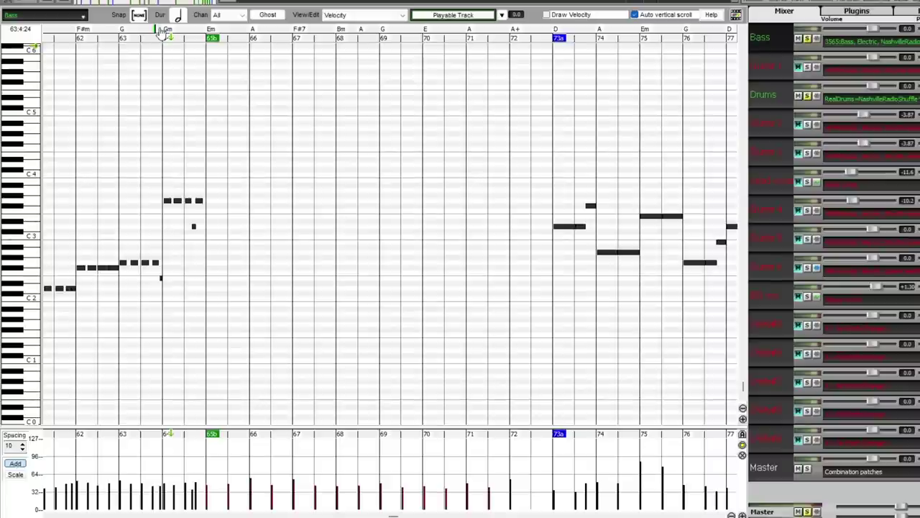
key("ctrl+z")
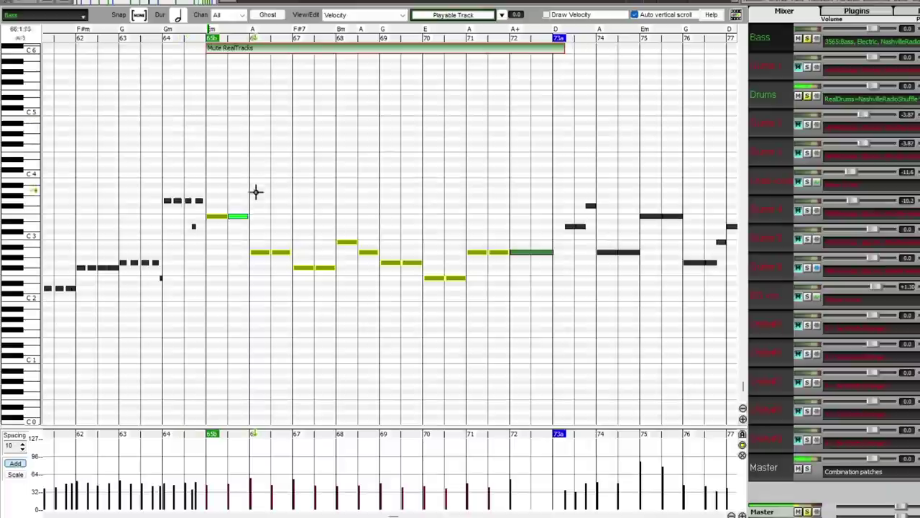
key("space")
Step: Raise the velocities of the selected bass notes in bars 65 through 71 to about 100 and play the passage from bar 64
left_click(207, 438)
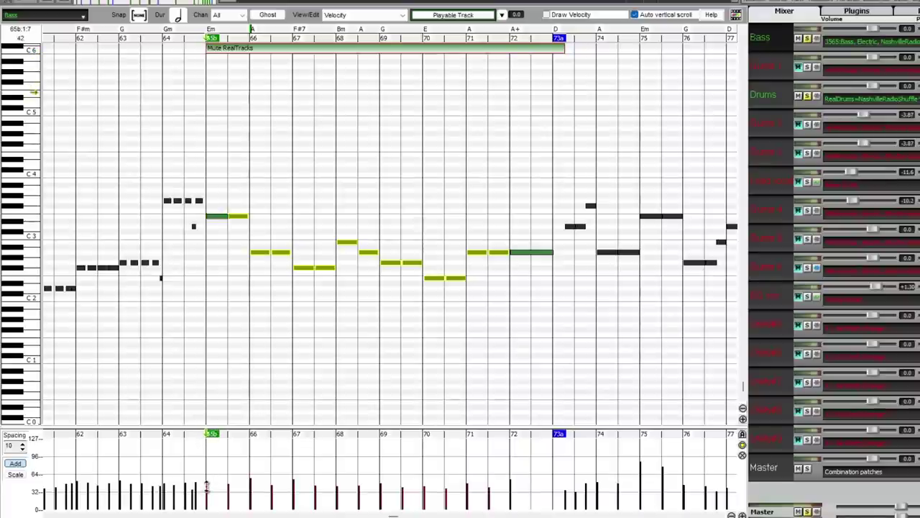
left_click_drag(207, 480, 208, 458)
left_click(188, 33)
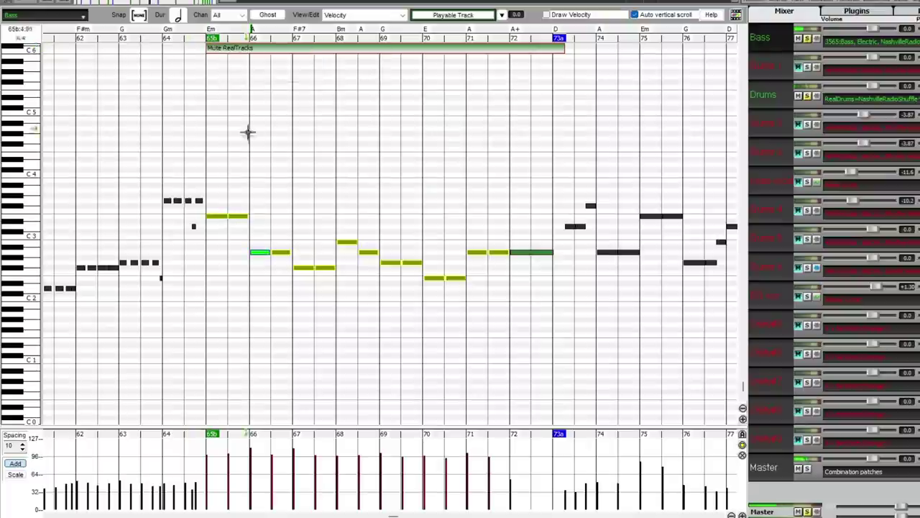
Step: Start the second bass note of bar 65 slightly later and play the passage back
left_click(237, 213)
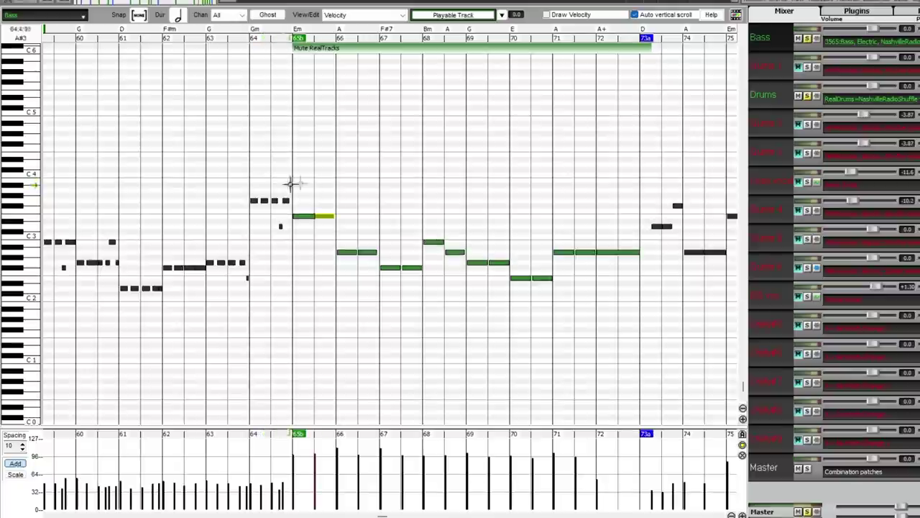
left_click_drag(325, 232, 317, 234)
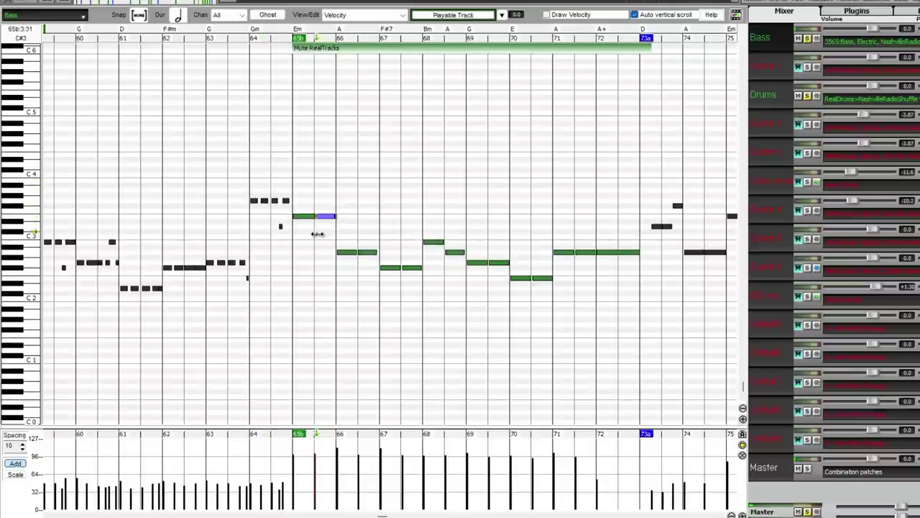
left_click(305, 34)
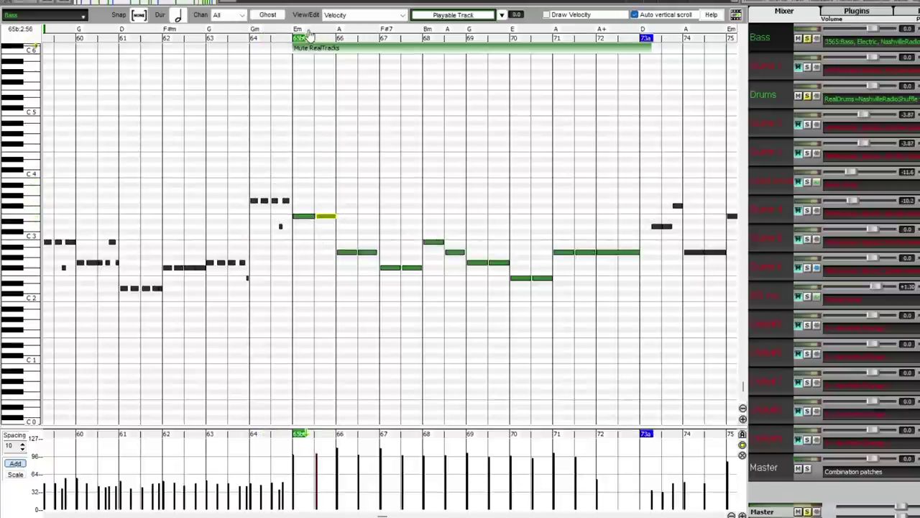
key("space")
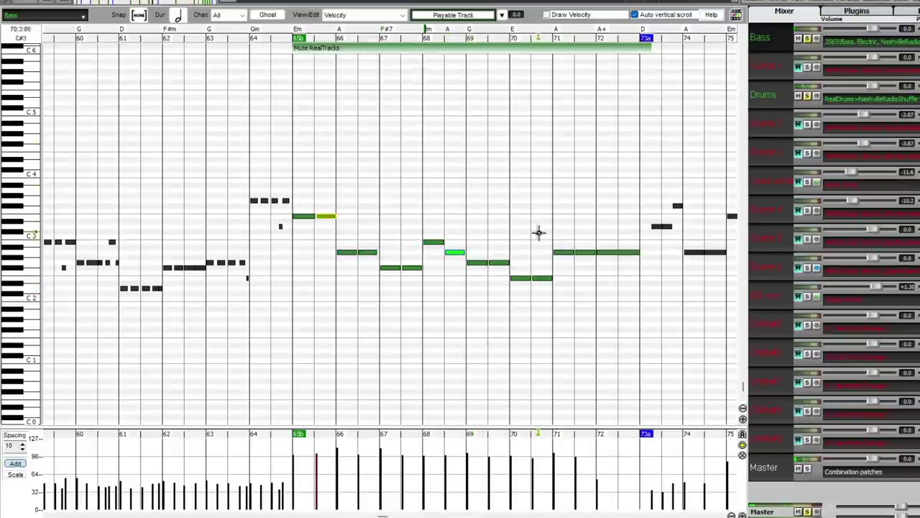
Step: Unsolo the Bass and Drums tracks and listen to the bass part within the full mix
left_click(807, 96)
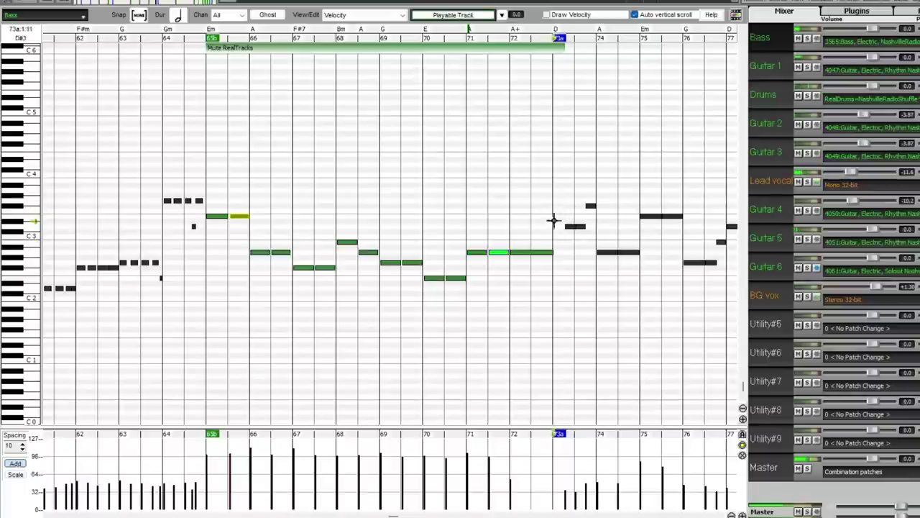
left_click(203, 183)
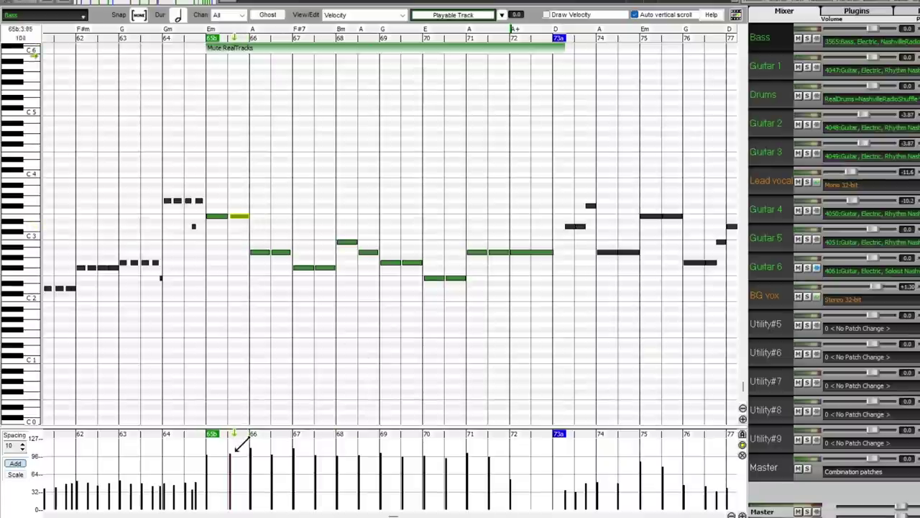
Step: Raise the velocities of the bass notes in bars 65 through 72 together, bringing bar 71's first note to 127, and play from bar 65
left_click_drag(559, 165, 203, 297)
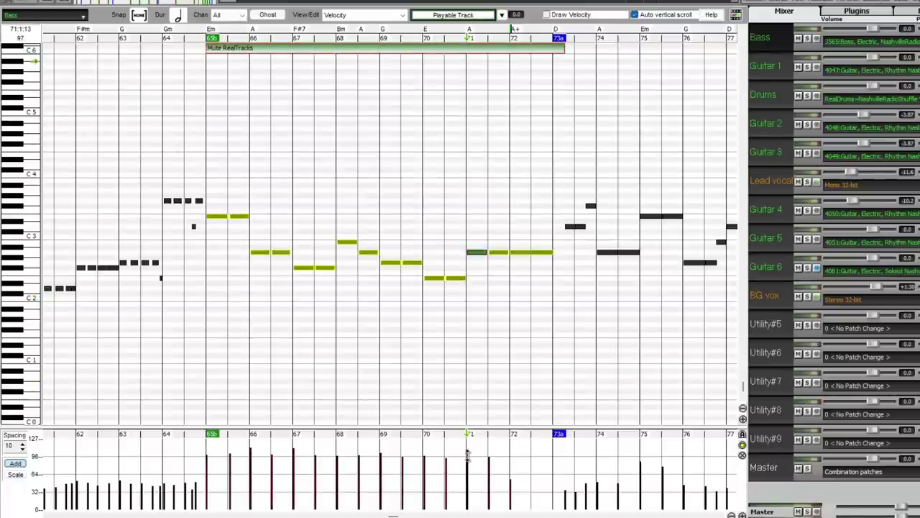
left_click_drag(467, 455, 468, 436)
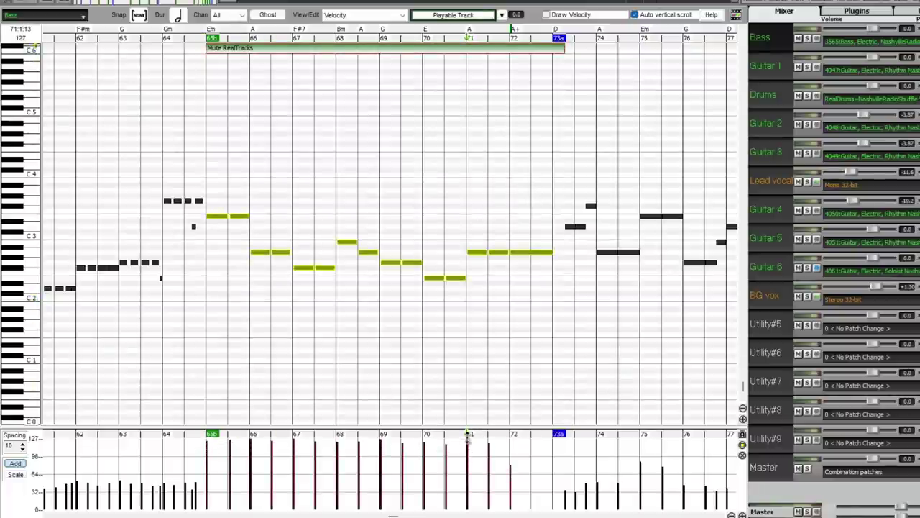
left_click(202, 32)
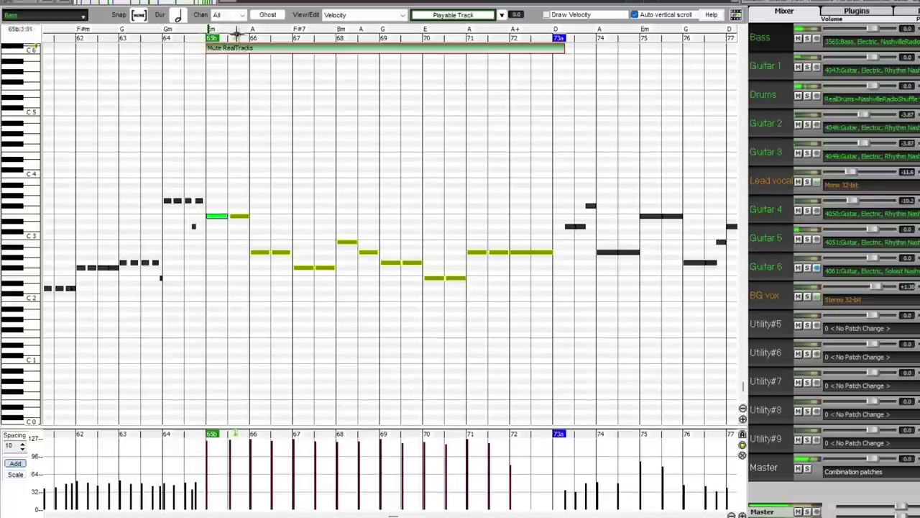
key("space")
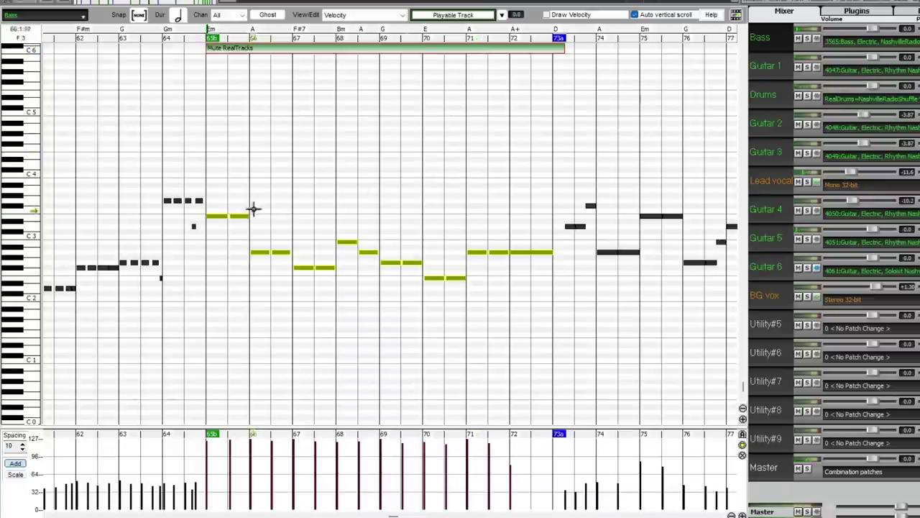
Step: Start the second bass note of bar 65 slightly earlier, shorten the first one, and check the passage by playback
left_click(232, 32)
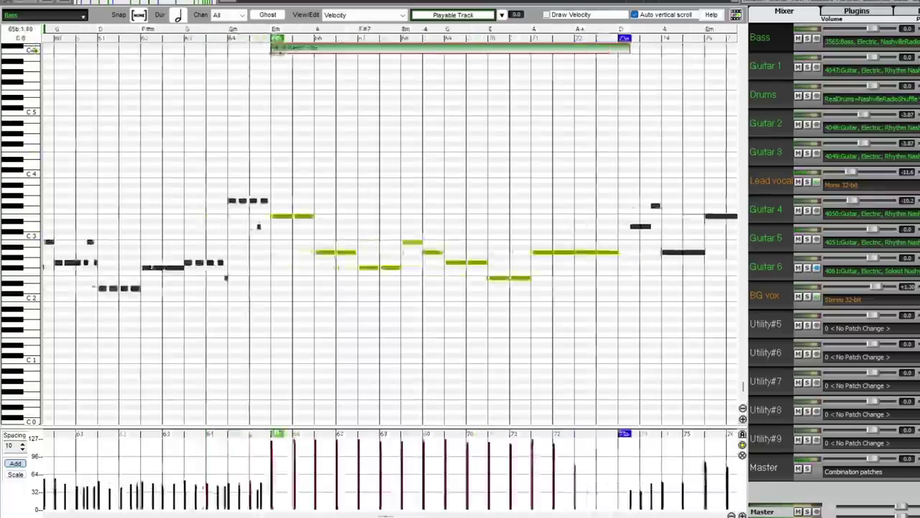
left_click(339, 216)
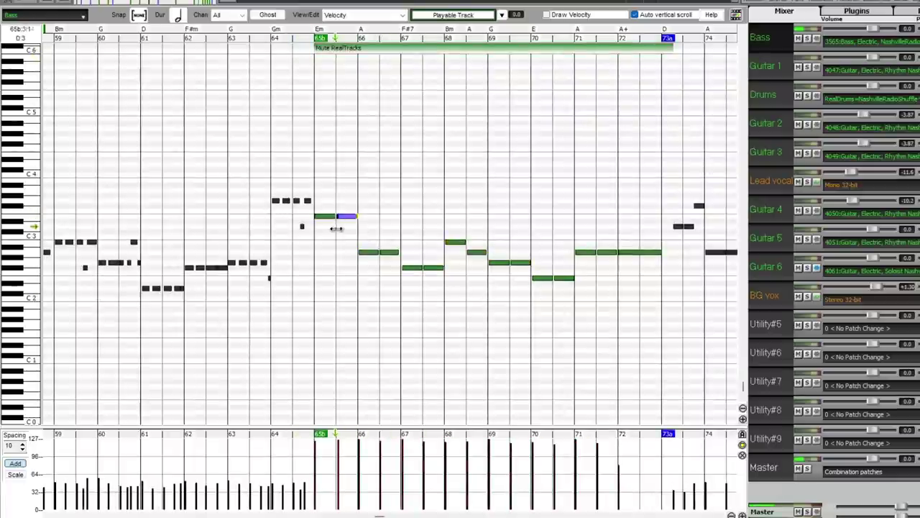
left_click(341, 226)
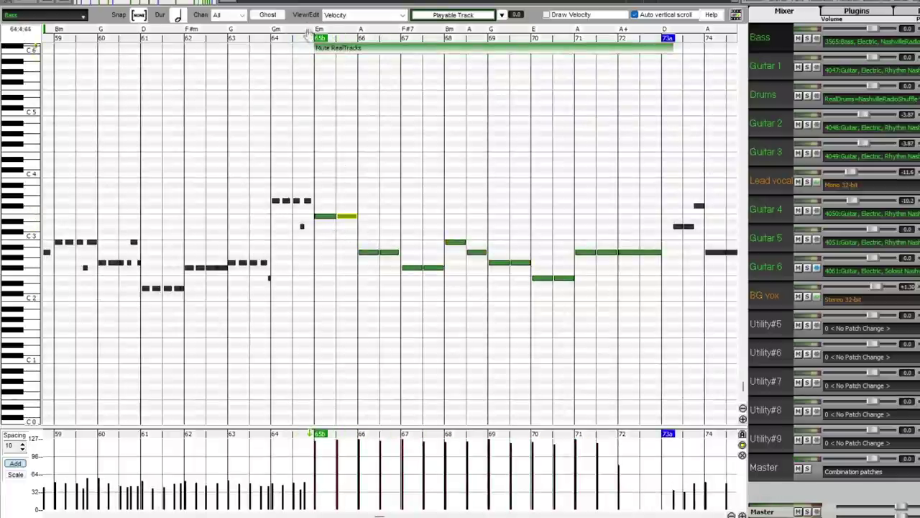
left_click(325, 215)
left_click(332, 217)
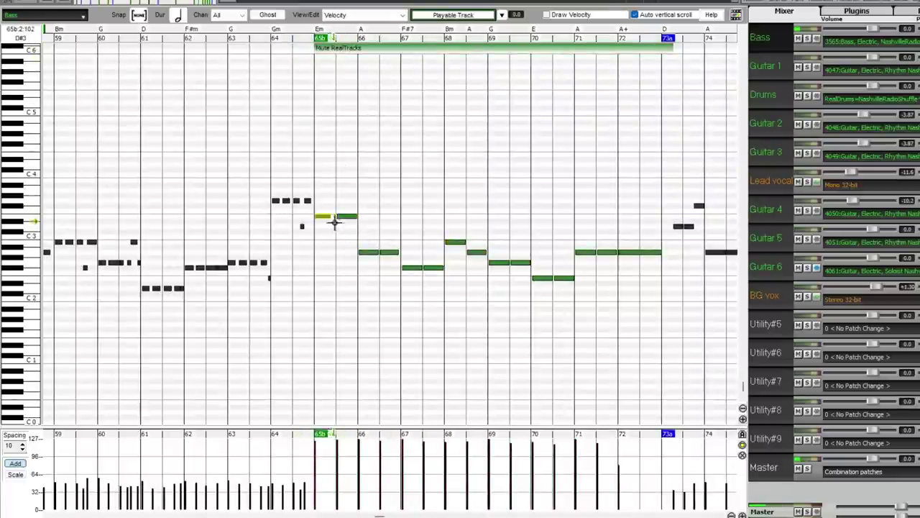
key("space")
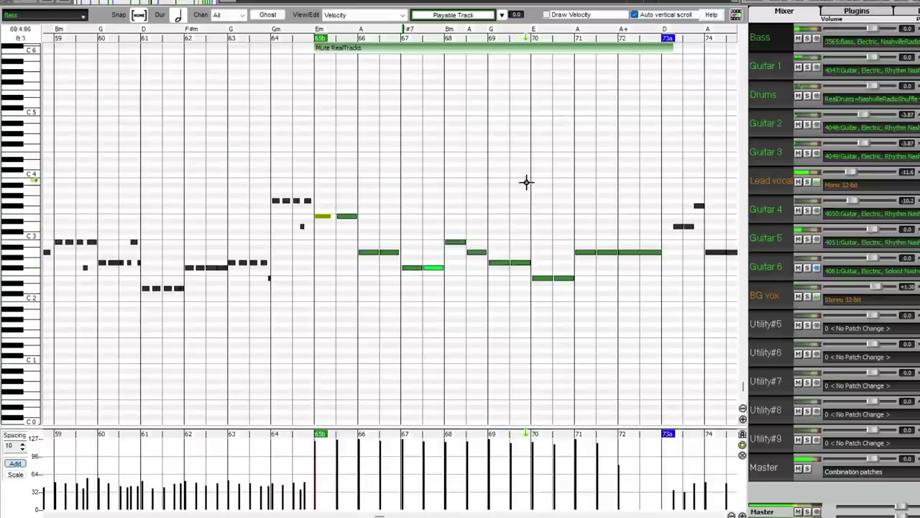
Step: Shift the bass notes of bars 65 through 70 and the mute region slightly earlier
left_click_drag(565, 134, 313, 312)
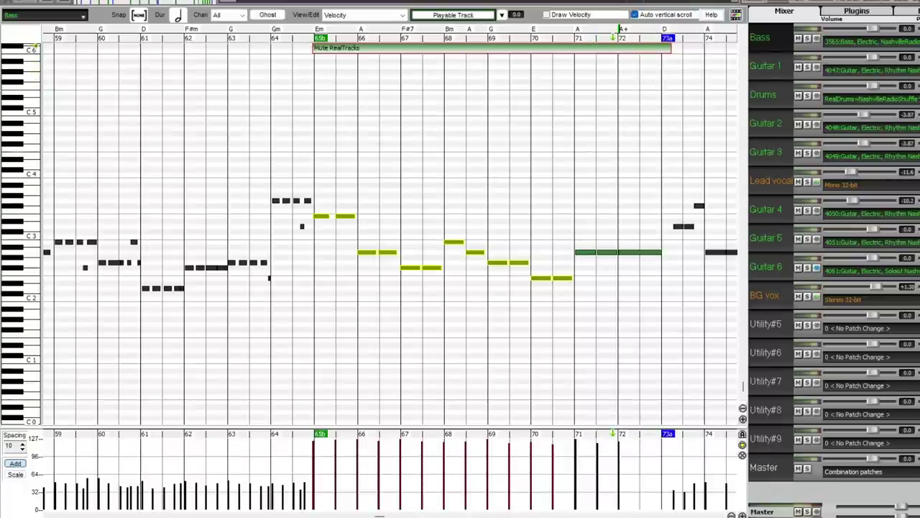
Step: Change the chord of bar 72 on the chord sheet to the held augmented chord Aaug...d
left_click(780, 2)
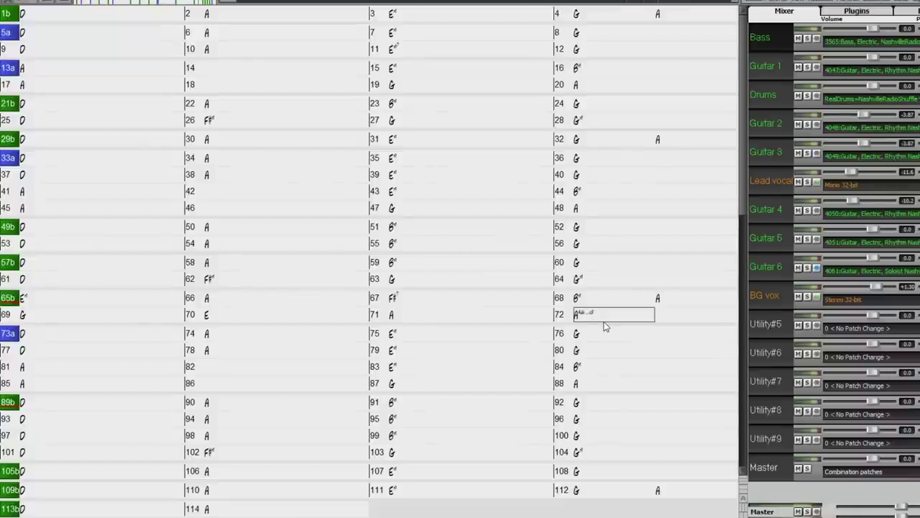
key("Return")
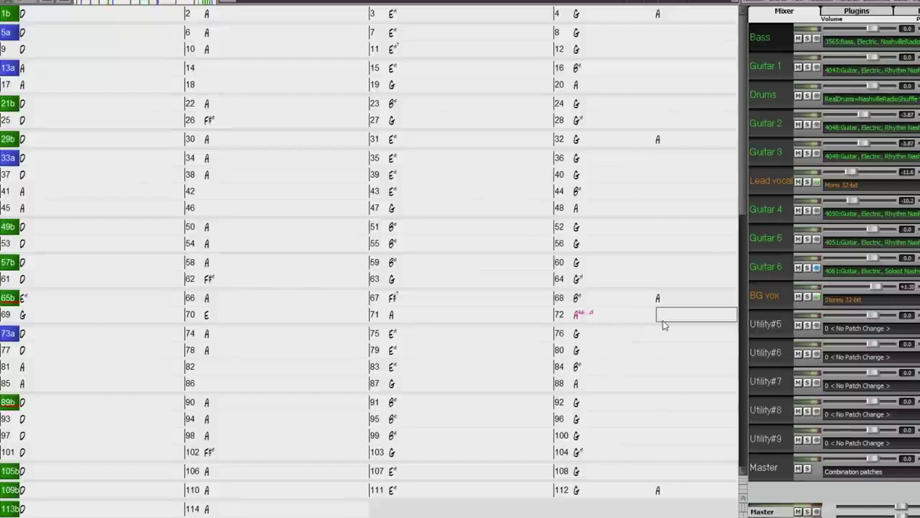
left_click(231, 315)
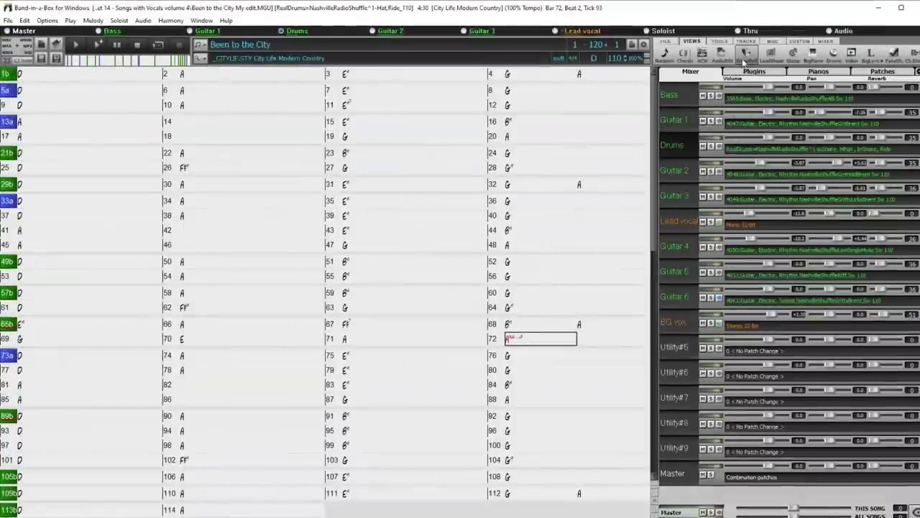
Step: Show the Drums track in the piano roll, solo it and play back the hits in bar 72 several times
left_click(745, 55)
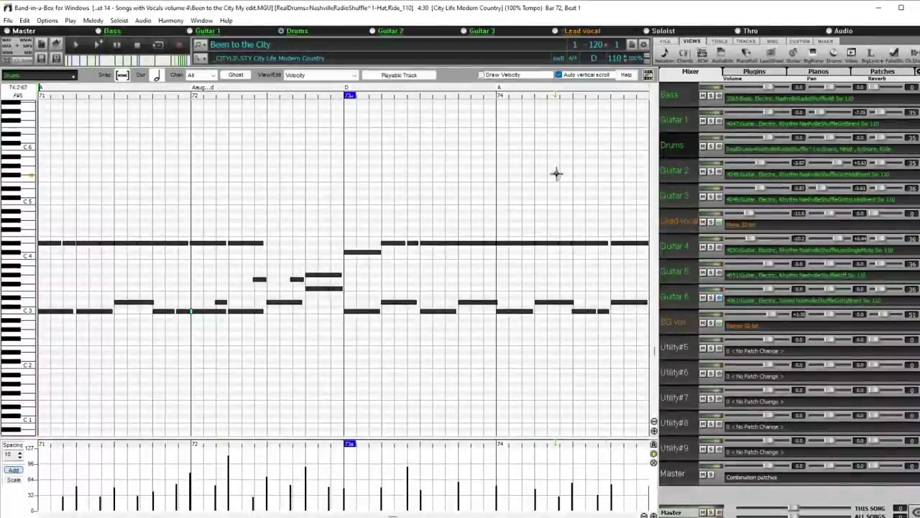
left_click(710, 146)
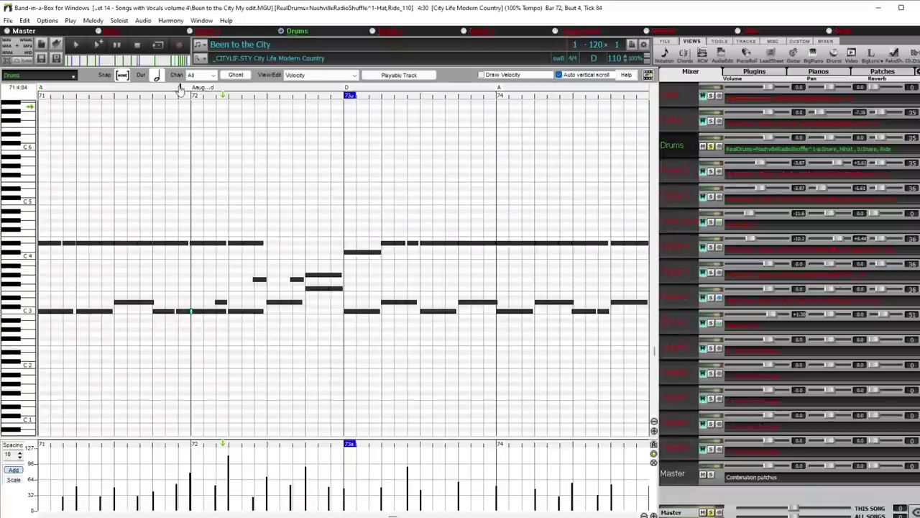
key("space")
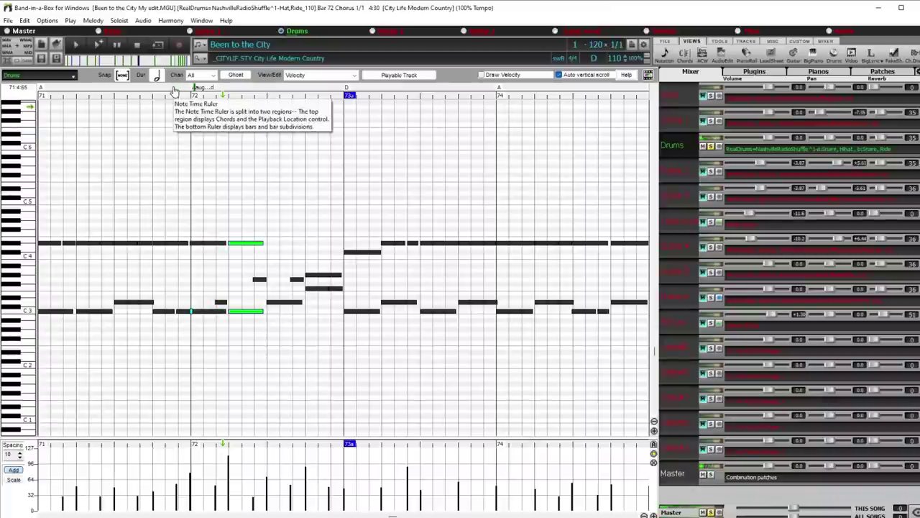
key("space")
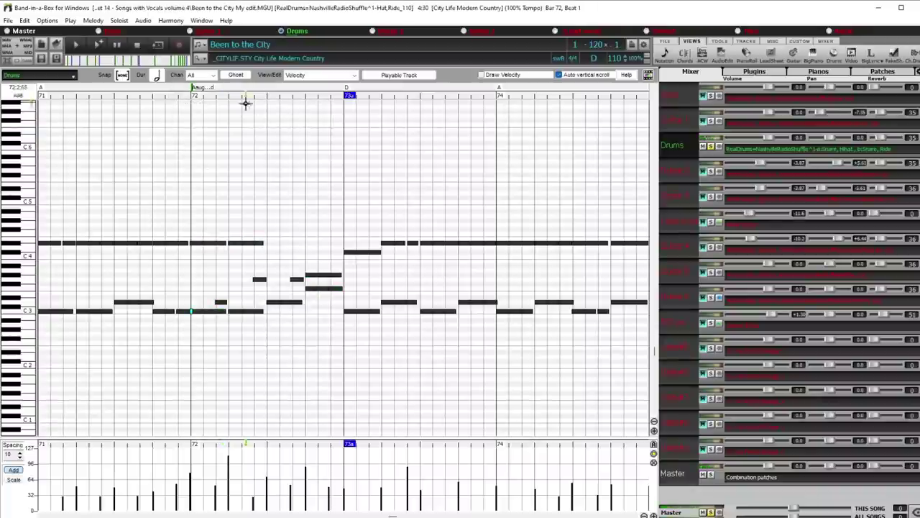
key("space")
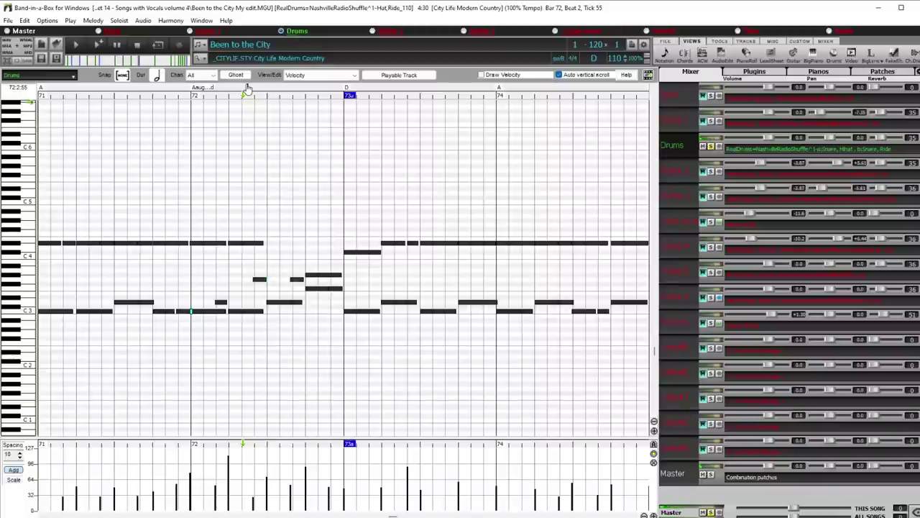
key("space")
key("space")
key("space")
left_click(254, 278)
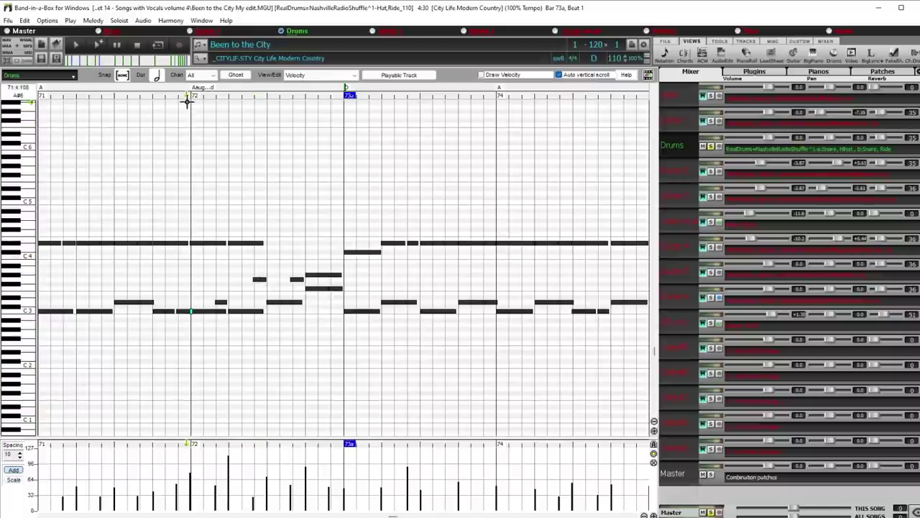
Step: Make the Drums track playable with the Hi-Q Drums, Acoustic, Rock Kit patch
left_click(400, 75)
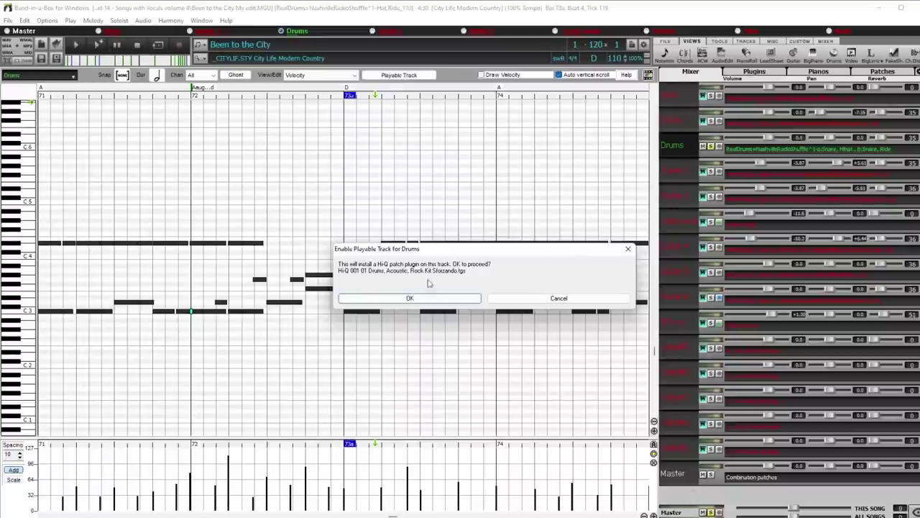
left_click(425, 298)
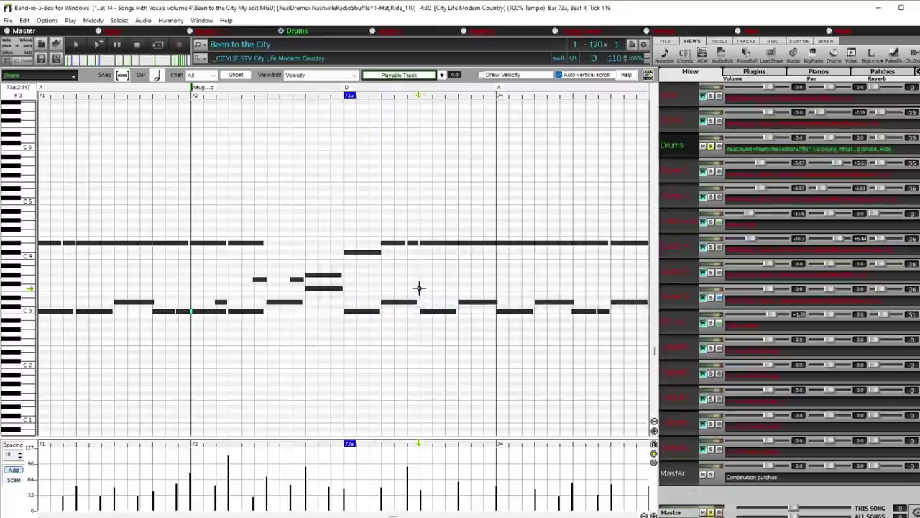
Step: Mute the RealDrums from the start of bar 72 to shortly before beat 3 and delete the drum notes in that region
right_click(192, 110)
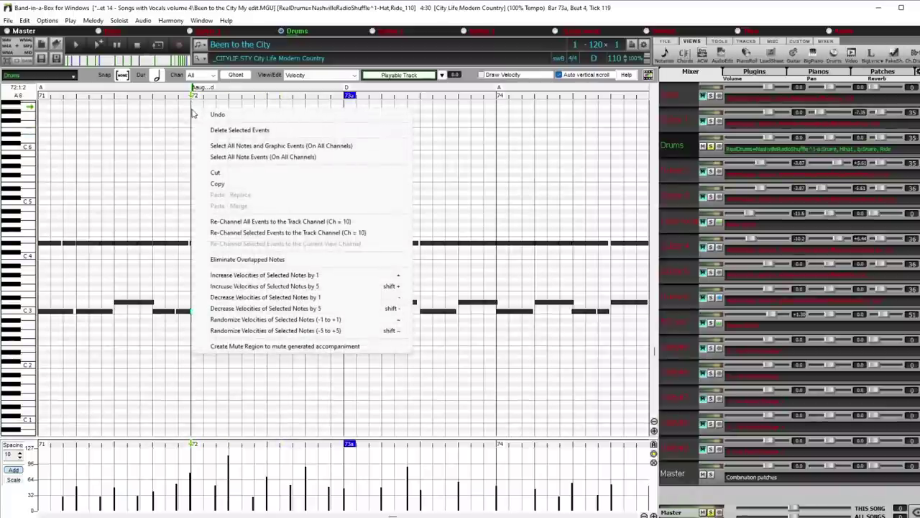
left_click(256, 347)
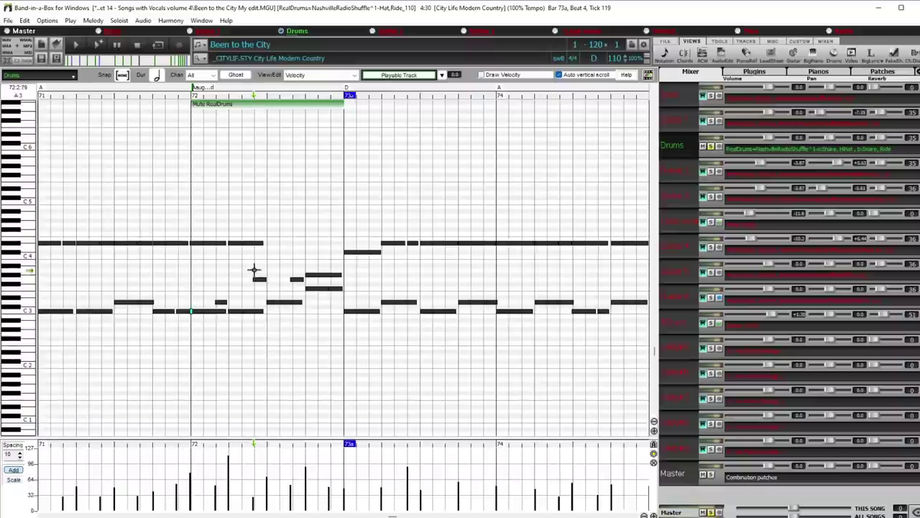
left_click_drag(343, 105, 253, 126)
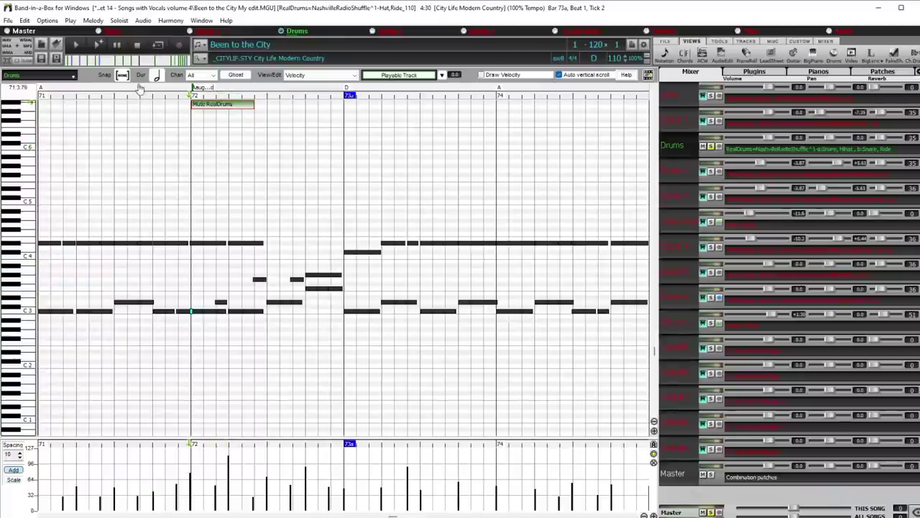
key("Delete")
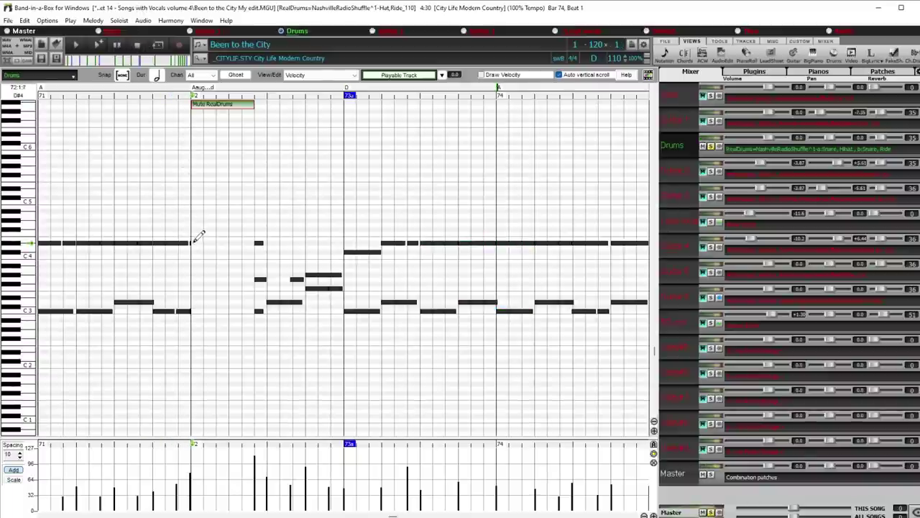
Step: Add a C#4 cymbal note lasting about two beats exactly at the start of bar 72
left_click(192, 243)
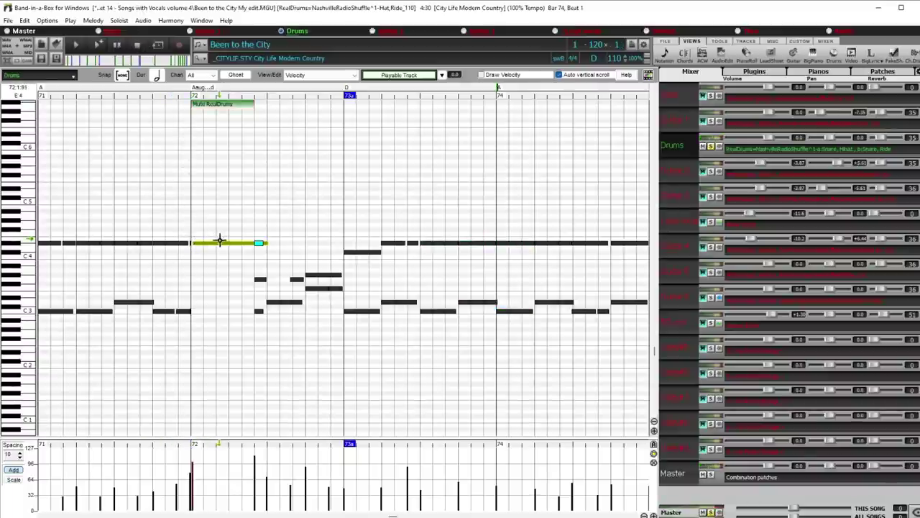
left_click_drag(224, 236, 198, 252)
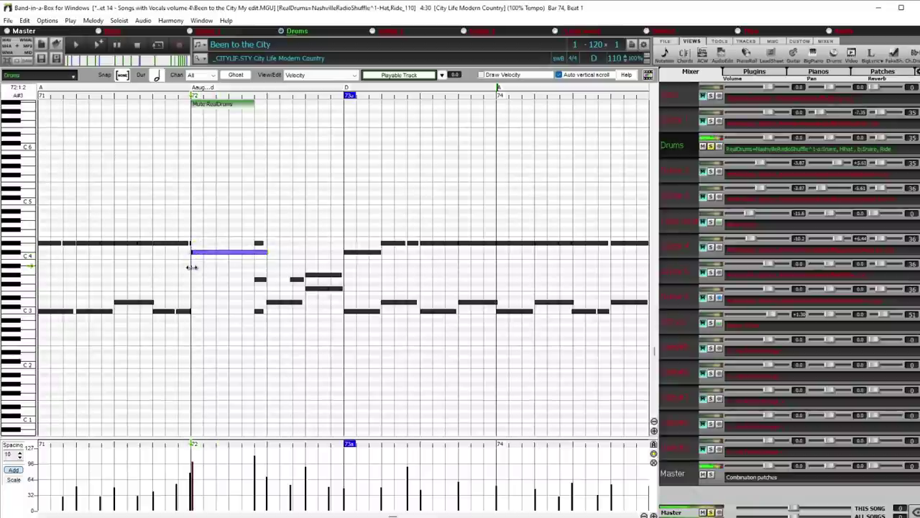
left_click(194, 251)
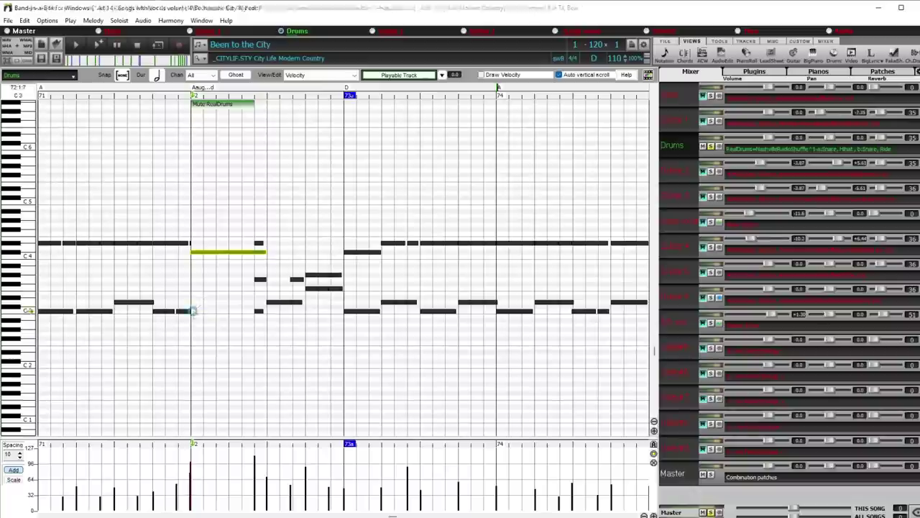
Step: Add a C3 kick note at the start of bar 72 and shorten it to about one and a half beats
left_click(193, 310)
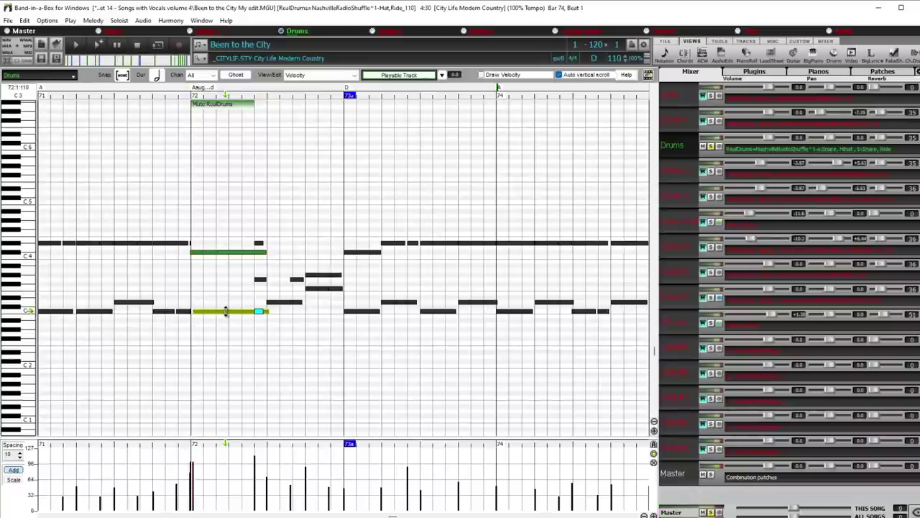
left_click(195, 311)
left_click(191, 324)
left_click_drag(264, 310, 247, 310)
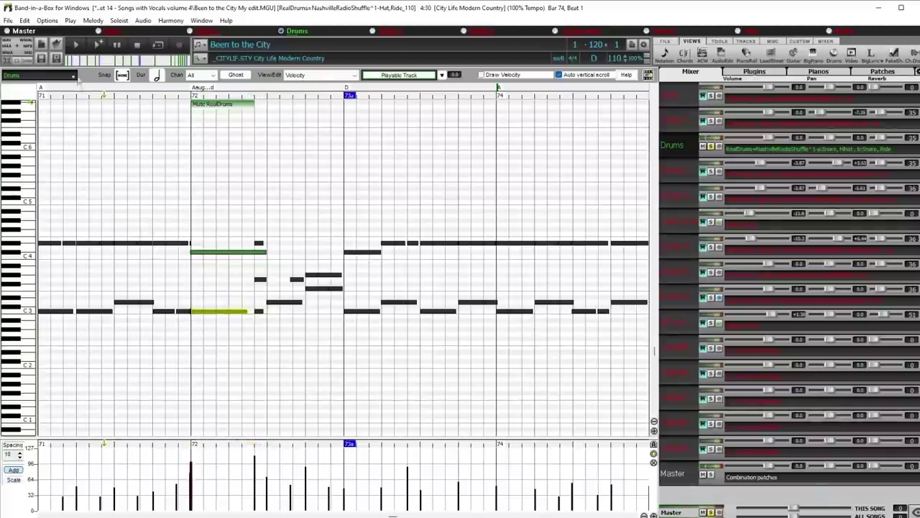
Step: Play the soloed drums from bar 71 and adjust the volume of the playable drum notes
left_click(71, 92)
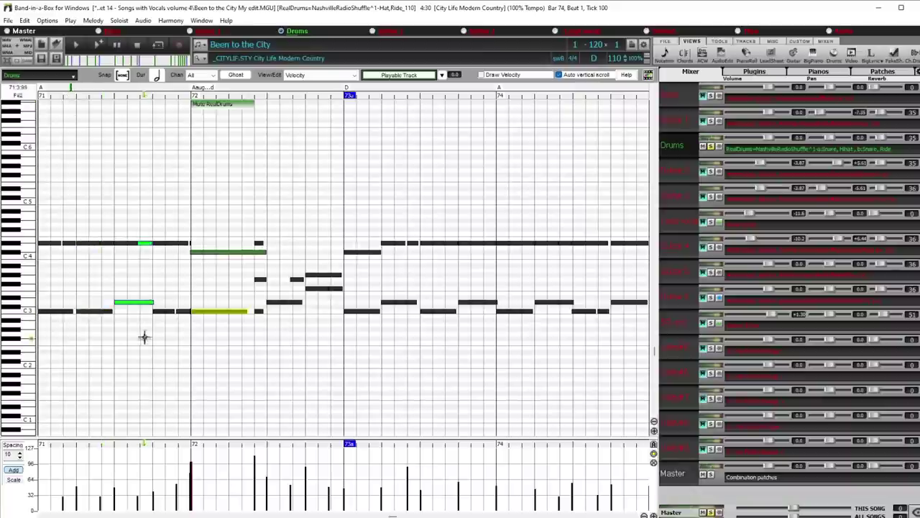
left_click(194, 471)
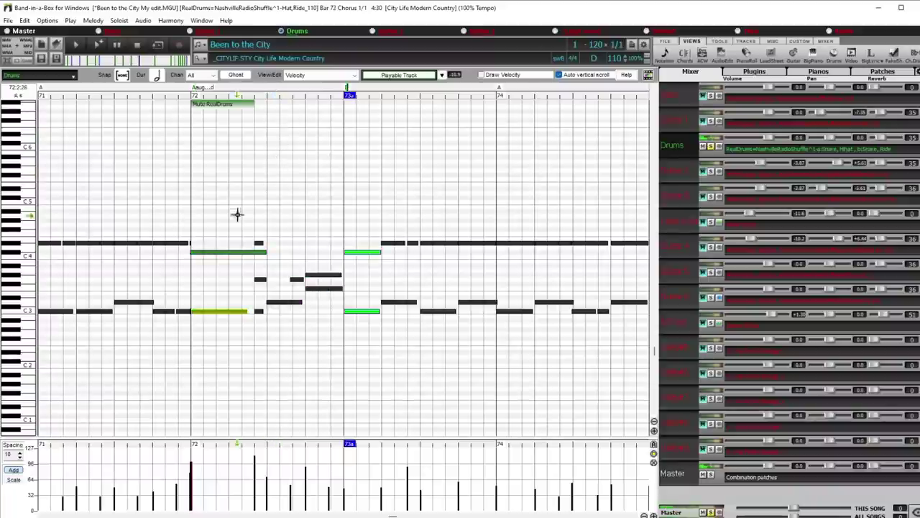
Step: Extend the RealDrums mute region to beat 3 of bar 72 and remove the leftover drum notes before that beat
left_click_drag(254, 105, 265, 117)
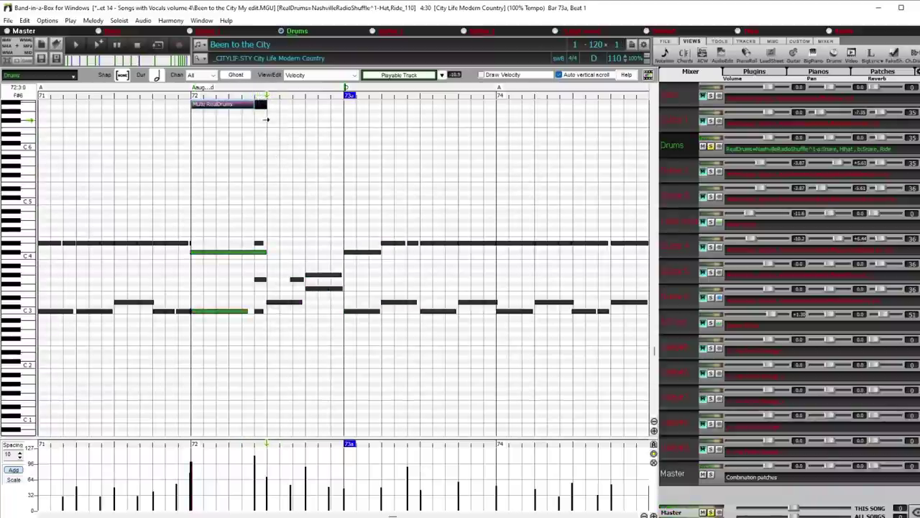
left_click_drag(266, 120, 266, 121)
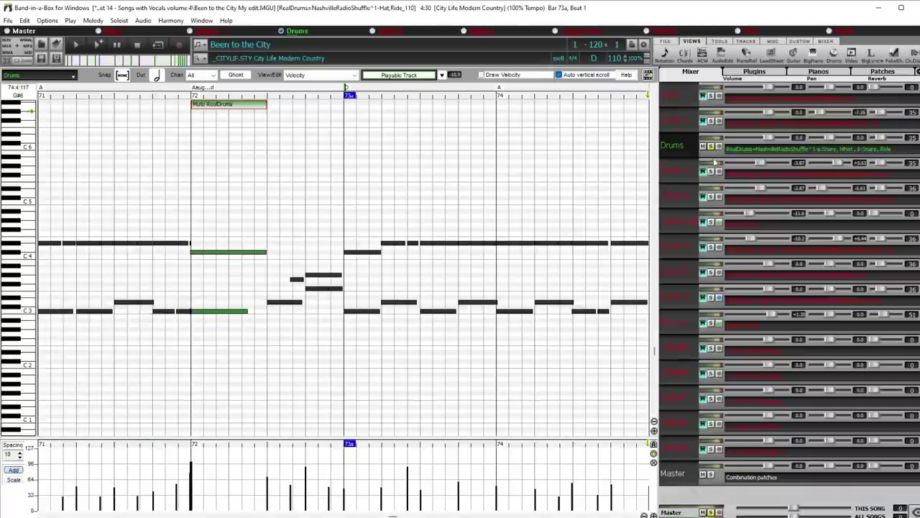
Step: Unsolo the Drums, play the full mix from just before bar 70, and return to the chord sheet
scroll(288, 187, "left", 5)
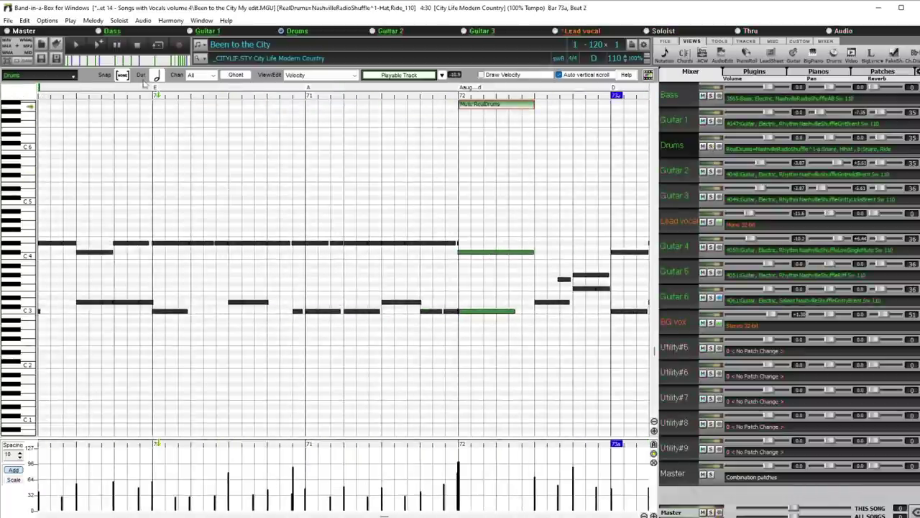
left_click(134, 92)
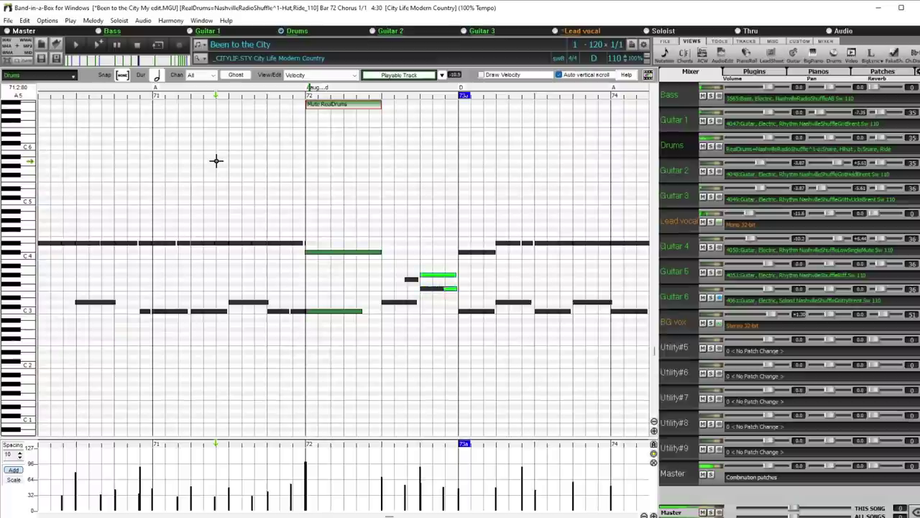
left_click(685, 55)
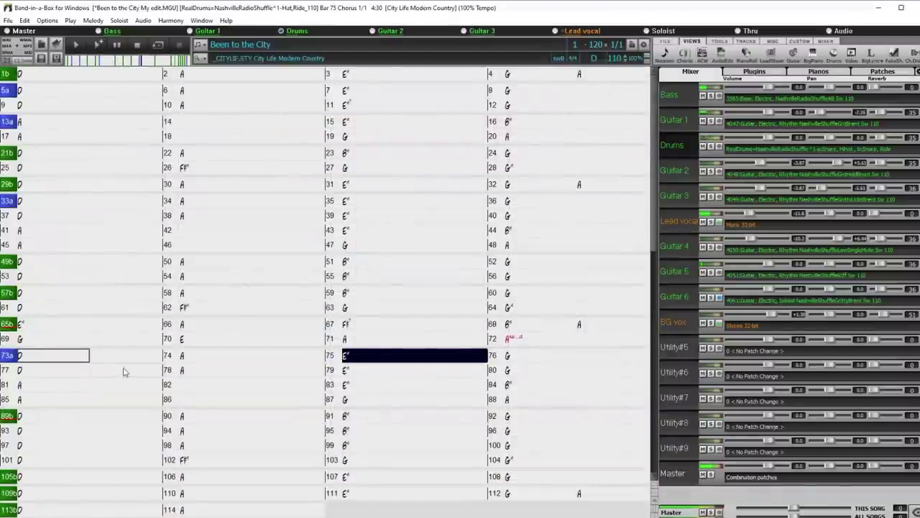
key("Escape")
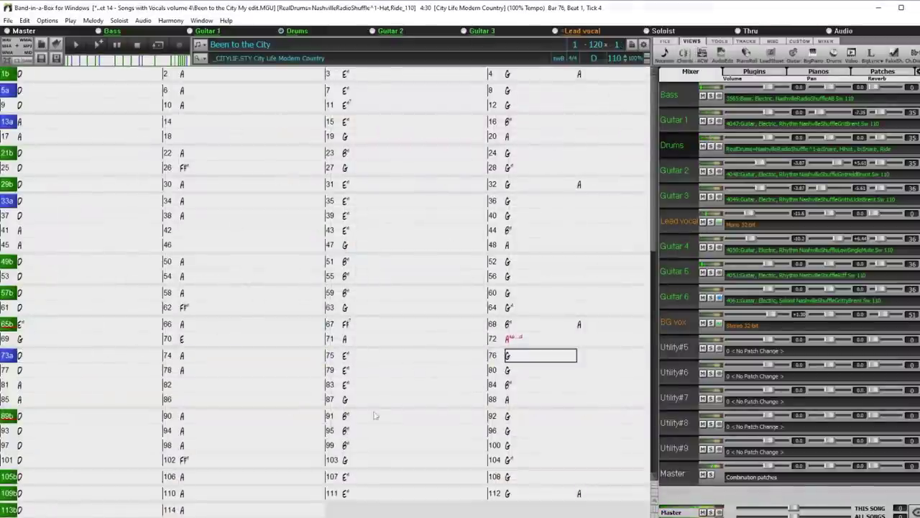
Step: Set the drum groove to "a: SideStick, Hihat" at bar 73 and to "b: Snare, Ride" at bar 89
left_click(27, 359)
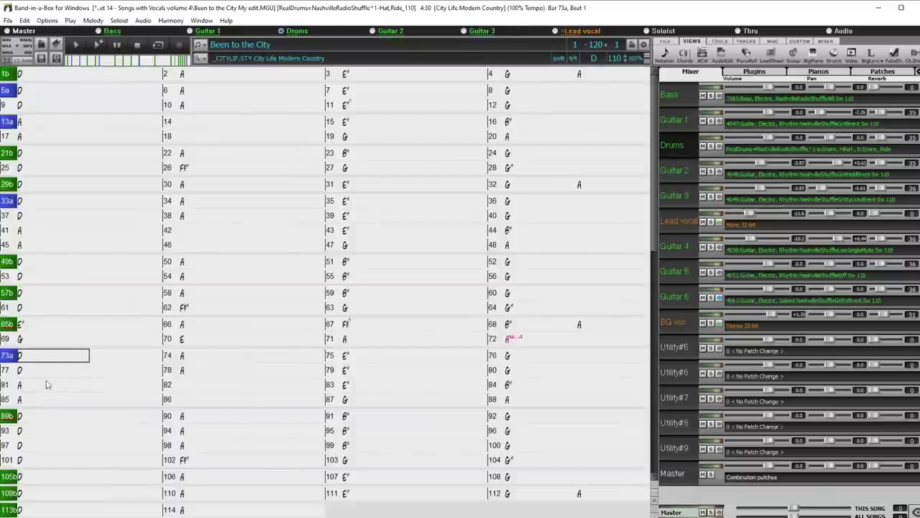
scroll(46, 385, "down", 4)
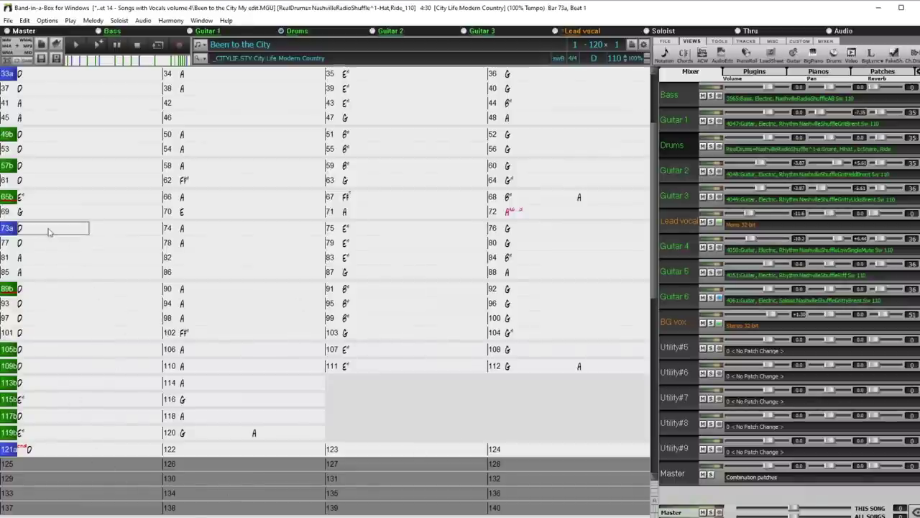
right_click(9, 230)
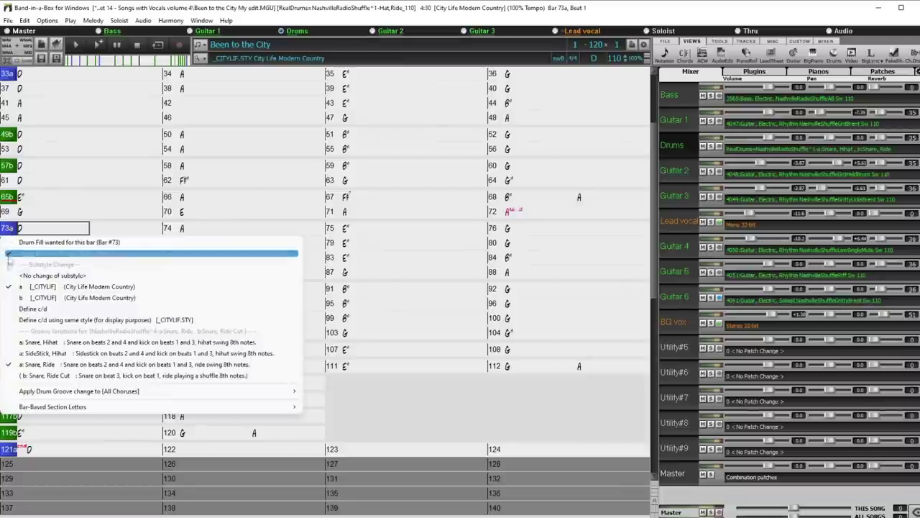
left_click(87, 354)
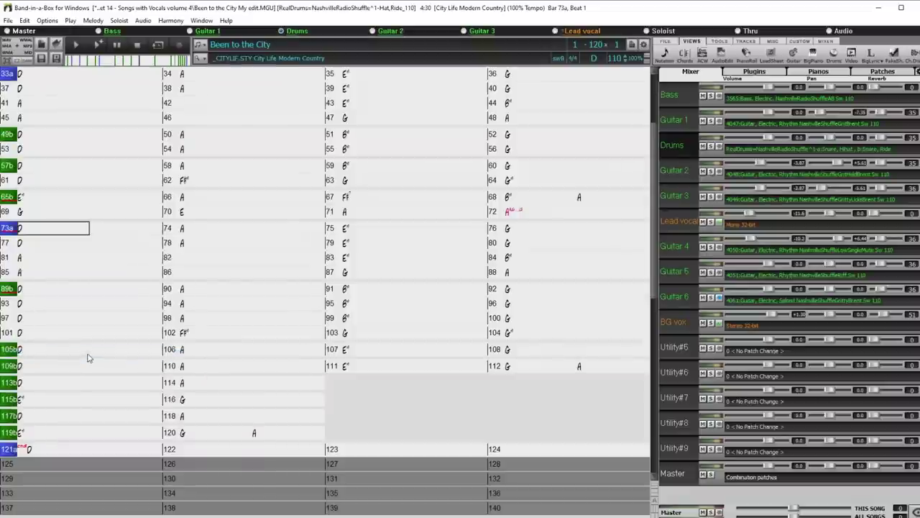
right_click(9, 288)
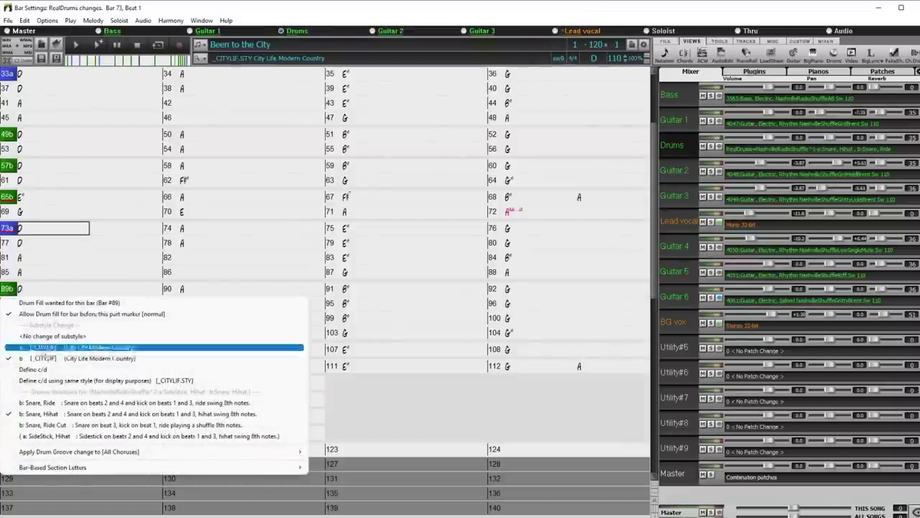
left_click(102, 405)
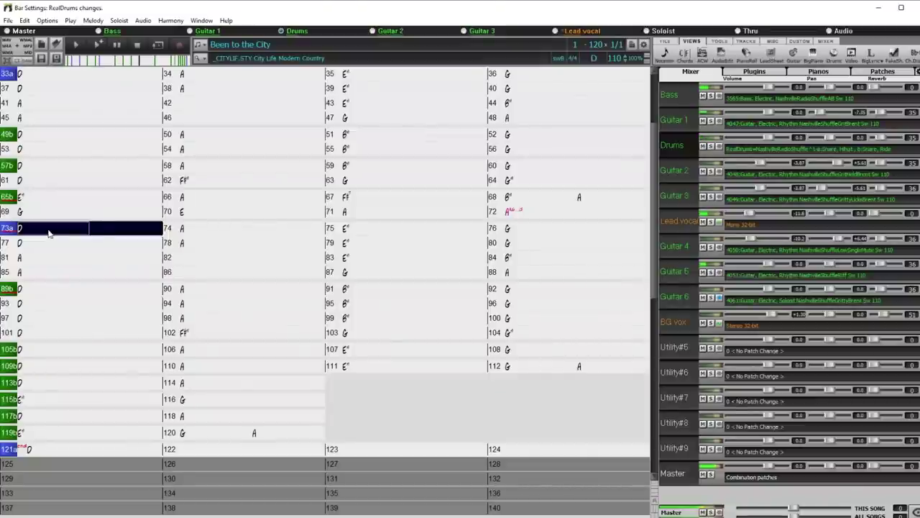
Step: Play the mix through the change from bar 72 into bar 73 and place the cursor at bar 73
key("Right")
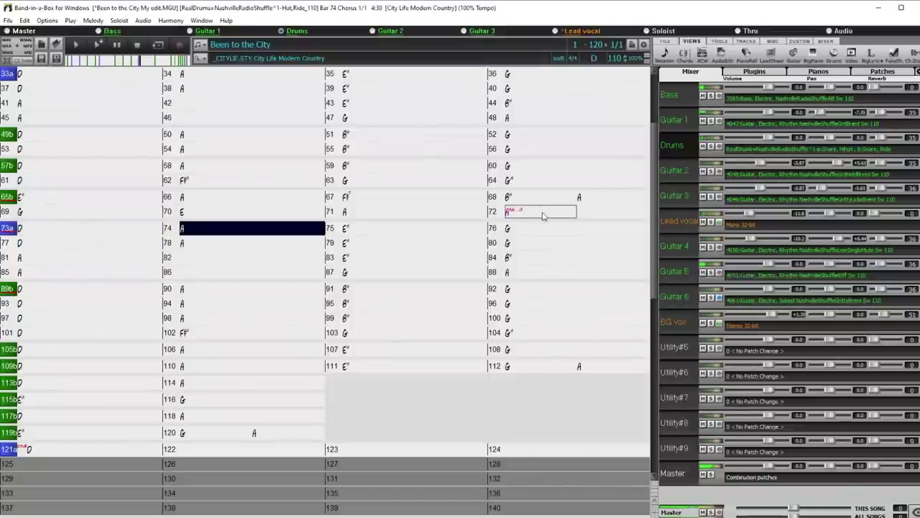
key("Right")
left_click(546, 213)
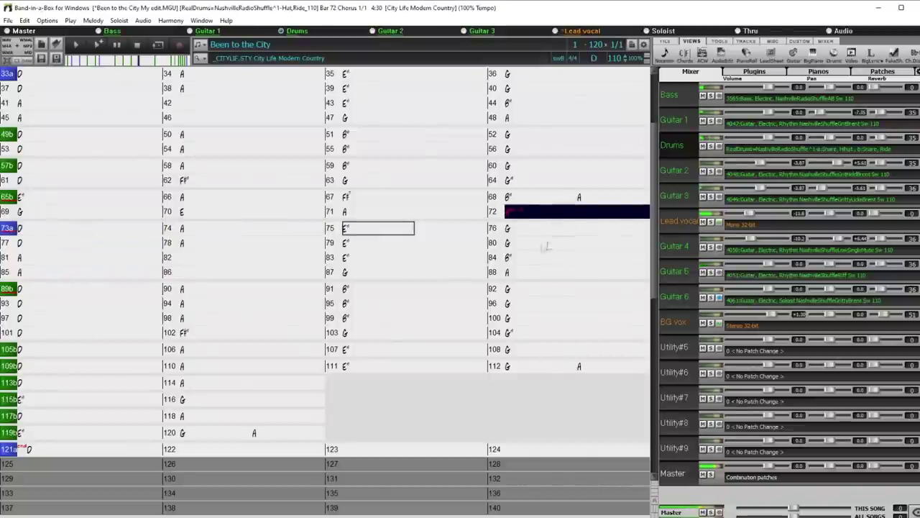
key("Right")
key("F5")
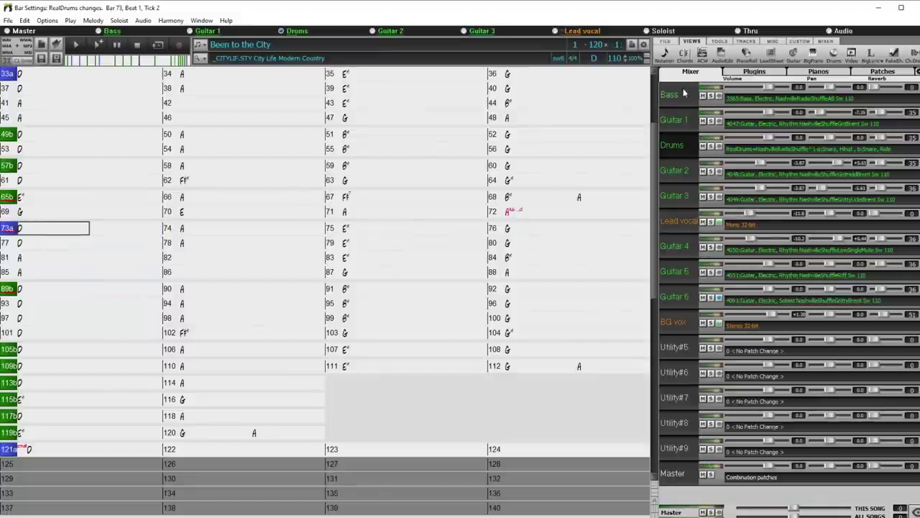
Step: Shorten the Bass track's mute region so it ends just before bar 73, and return to the chord sheet
left_click(683, 93)
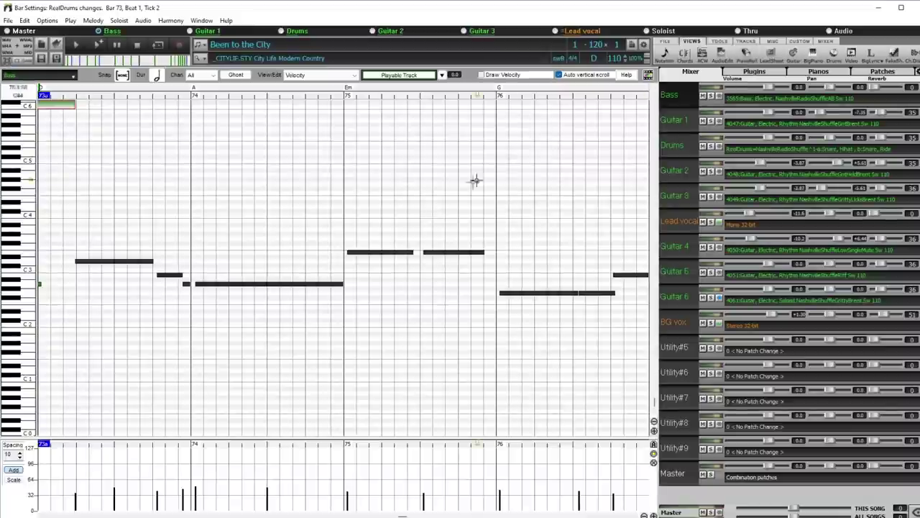
key("shift+Home")
scroll(366, 254, "left", 1)
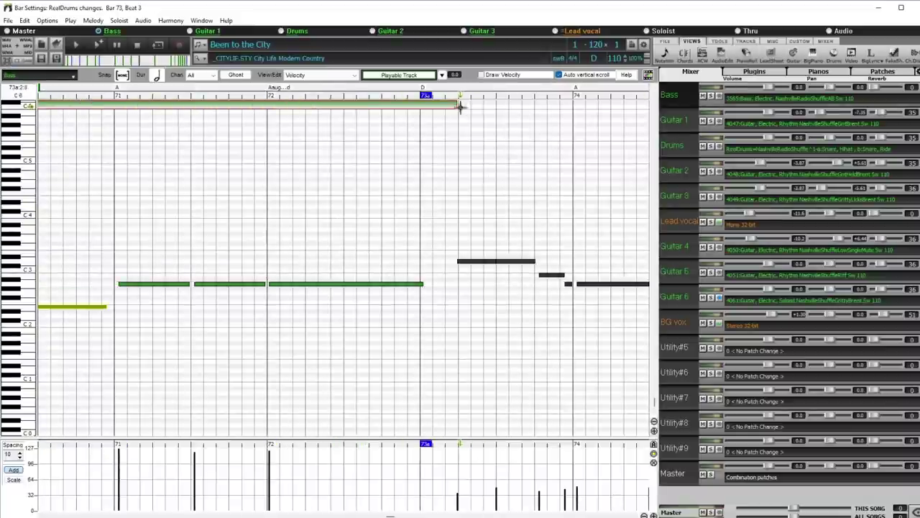
left_click(422, 114)
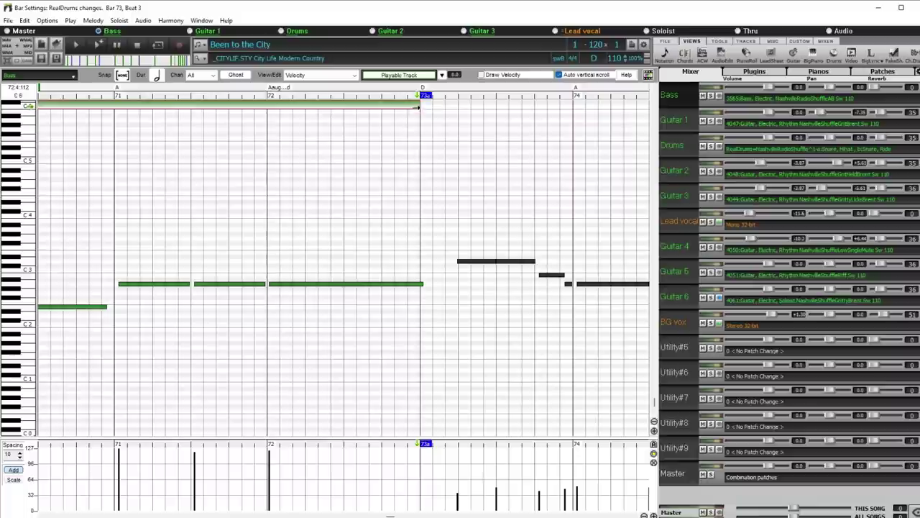
left_click(415, 105)
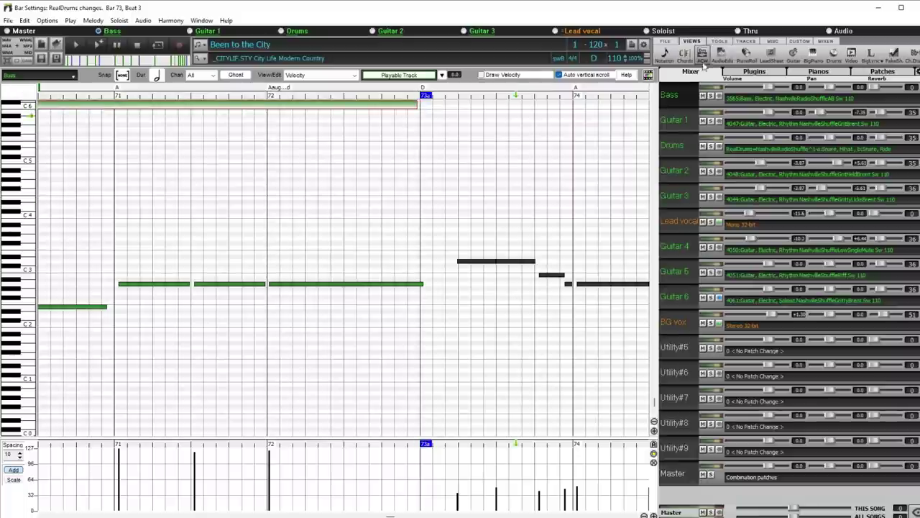
left_click(687, 57)
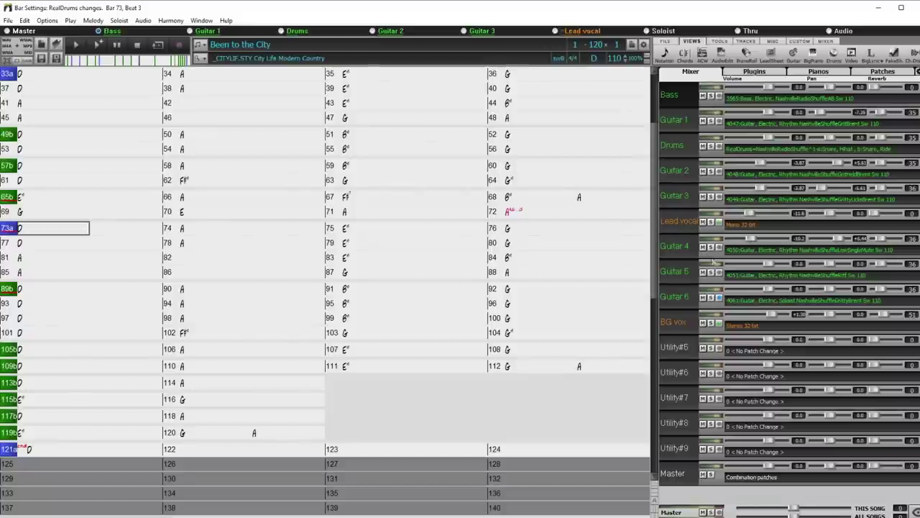
Step: Solo the Drums, Bass and Lead vocal tracks and play them from bar 71
left_click(712, 147)
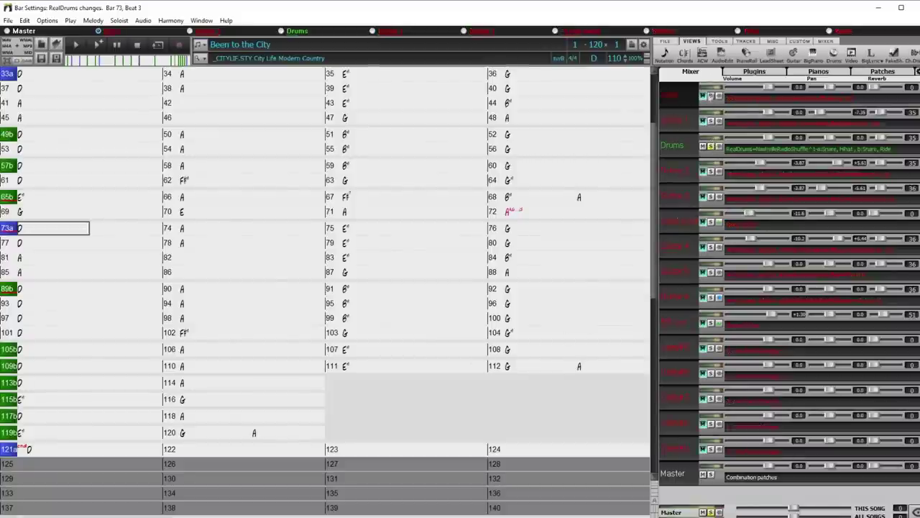
left_click(710, 97)
left_click(711, 222)
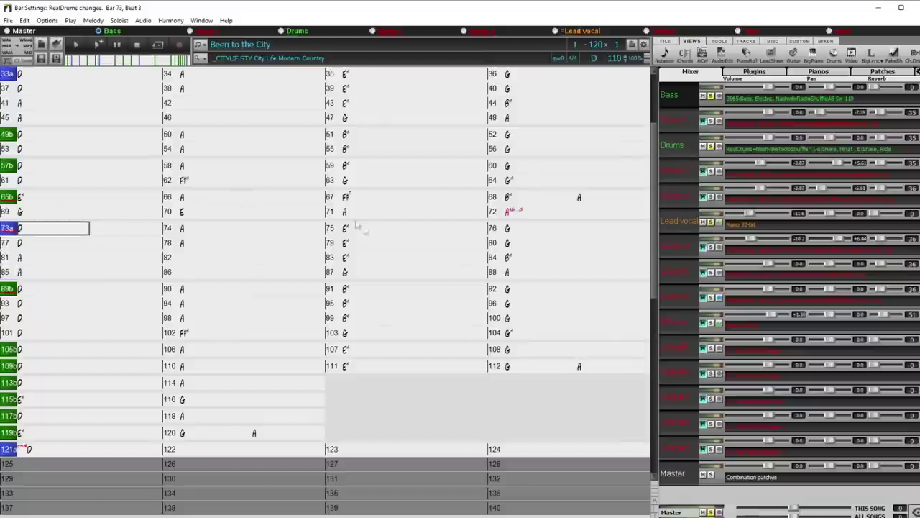
left_click(406, 212)
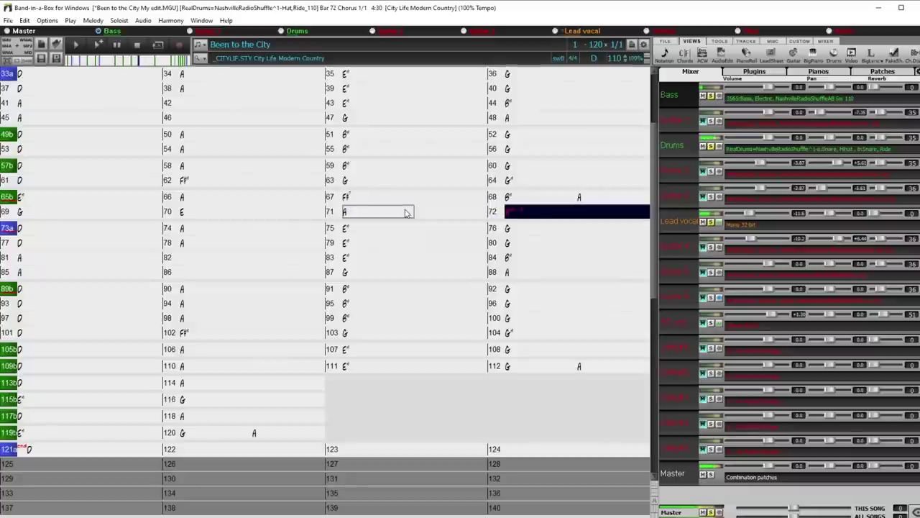
Step: Audition Guitar 4 in solo, raise its volume to about +0.38 dB, and clear the solos
left_click(703, 273)
left_click(711, 274)
left_click(710, 248)
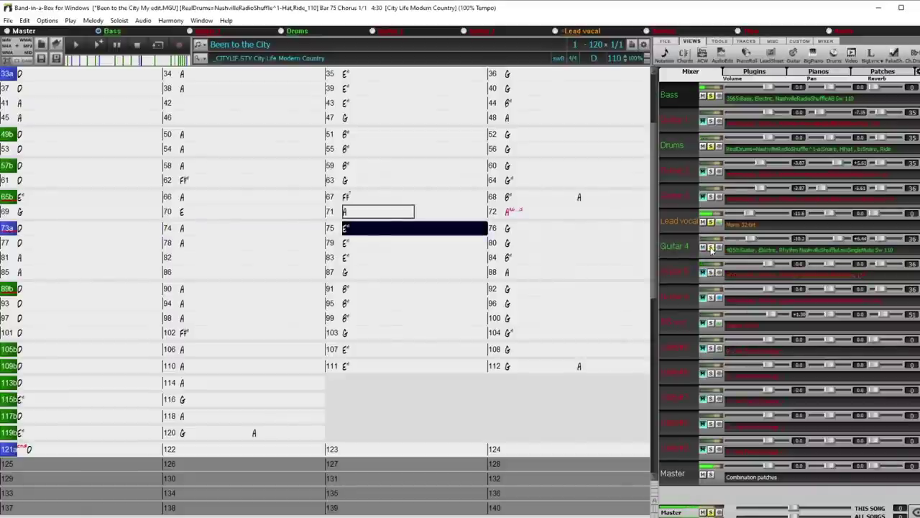
left_click_drag(748, 244, 762, 242)
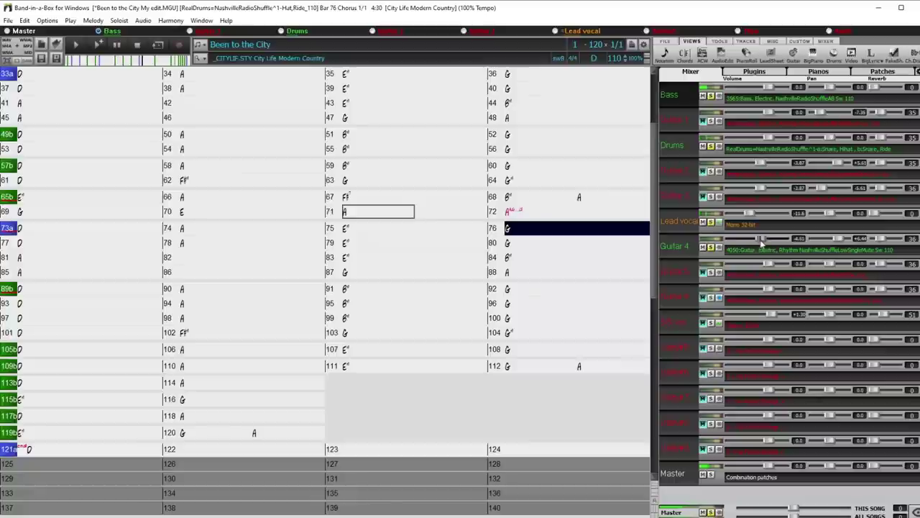
left_click(711, 246)
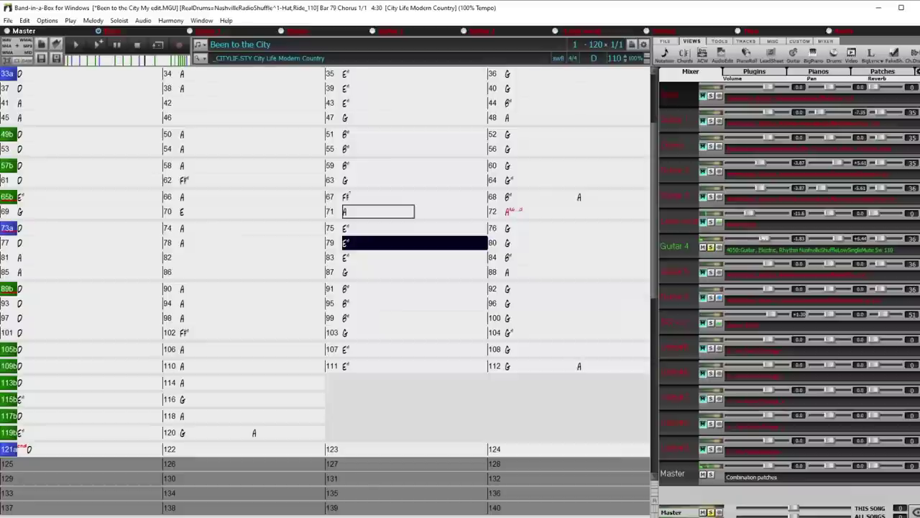
left_click(711, 247)
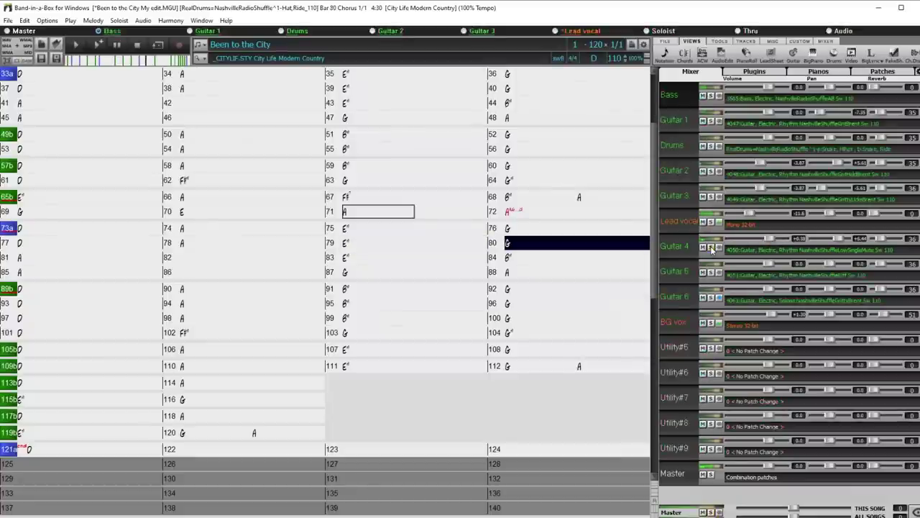
Step: Play from bar 71 with Drums, Guitar 4, Bass and Lead vocal soloed, and briefly audition Guitar 1 with them
left_click(711, 146)
left_click(712, 247)
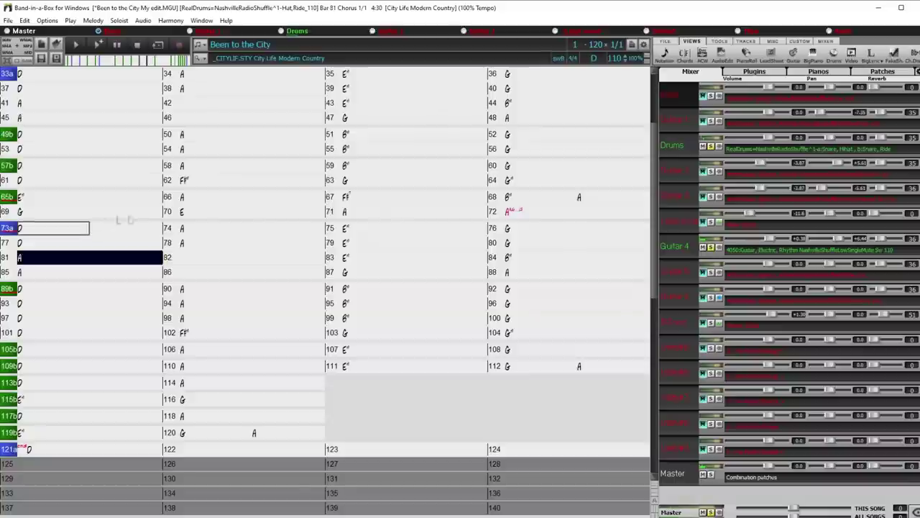
double_click(400, 212)
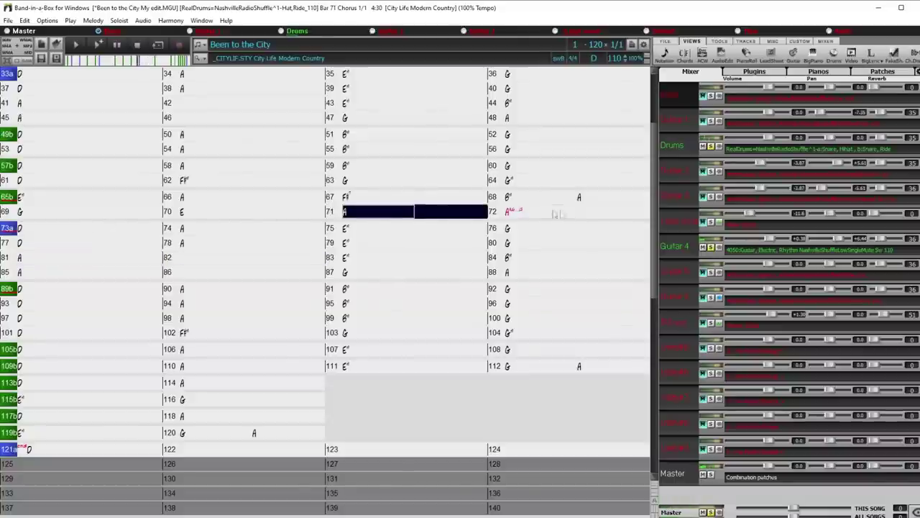
left_click(711, 96)
left_click(711, 223)
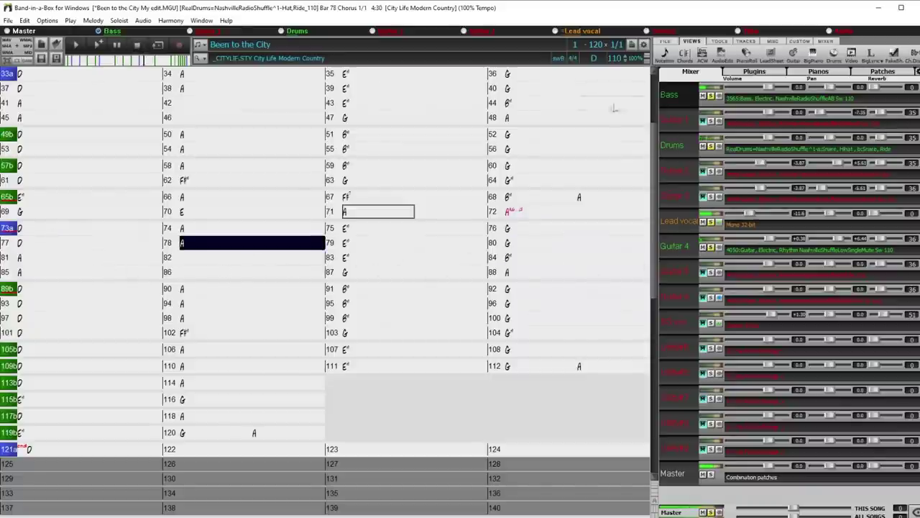
left_click(704, 122)
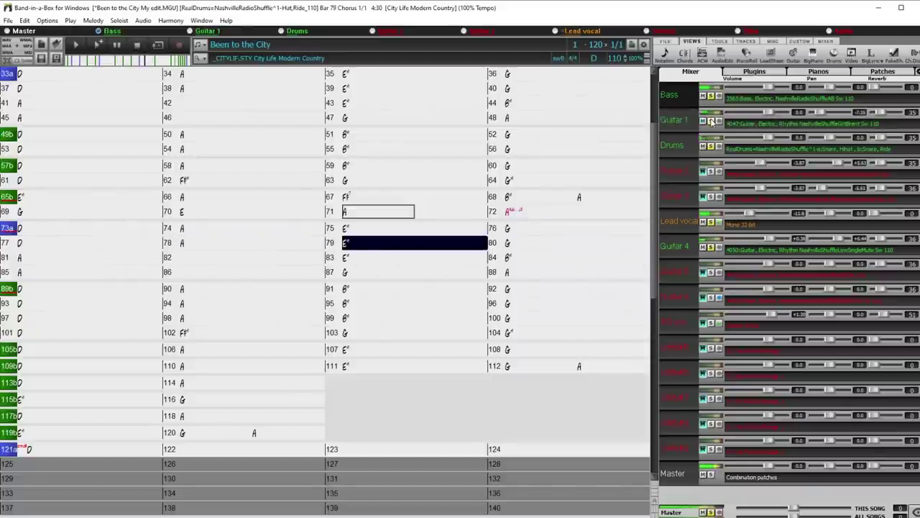
left_click(712, 122)
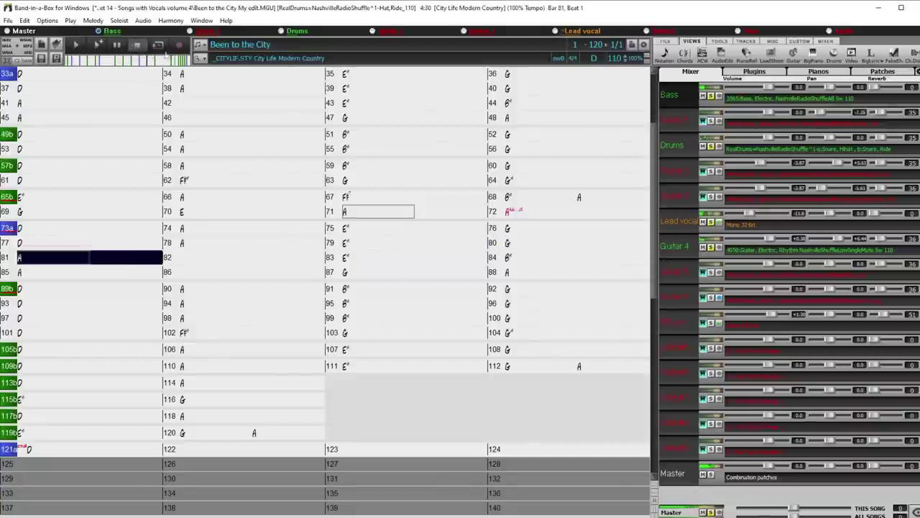
key("Escape")
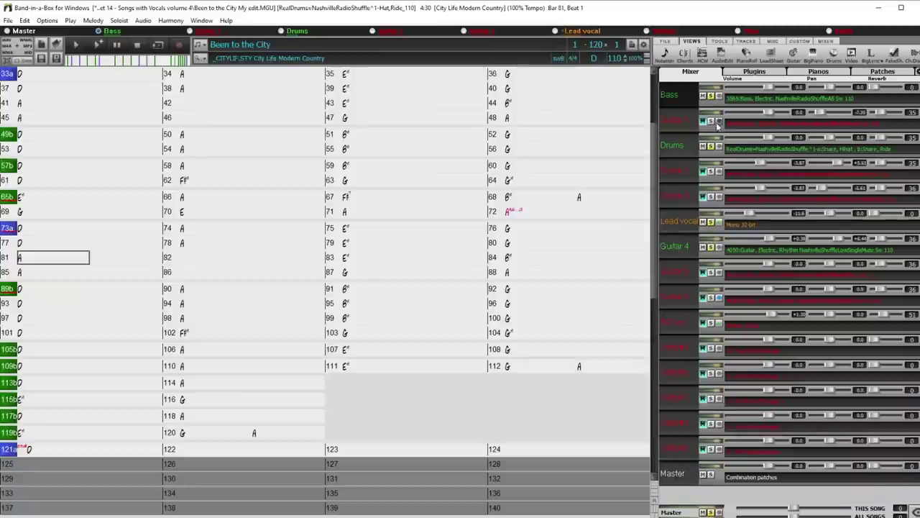
Step: Restore the full mix and add volume automation on Guitar 5 dropping from 0 dB to -INF just before beat 2 of bar 73
left_click(39, 232)
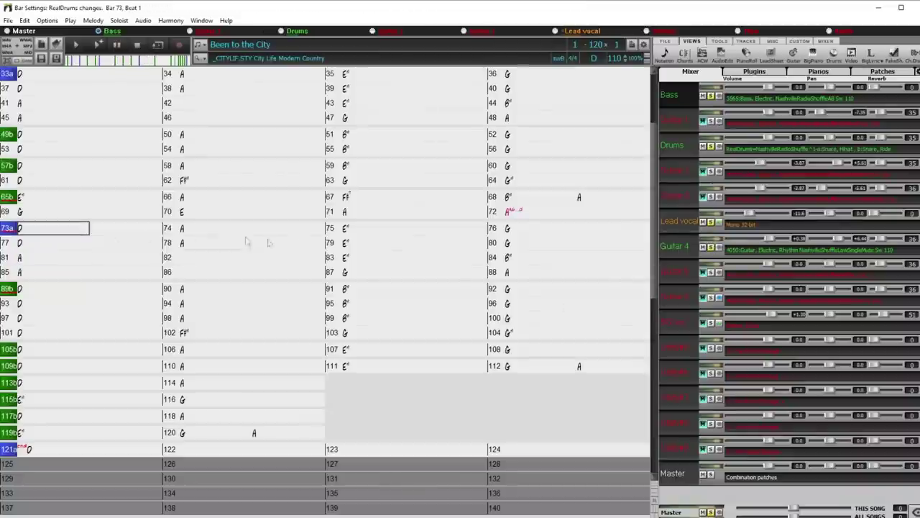
left_click(688, 274)
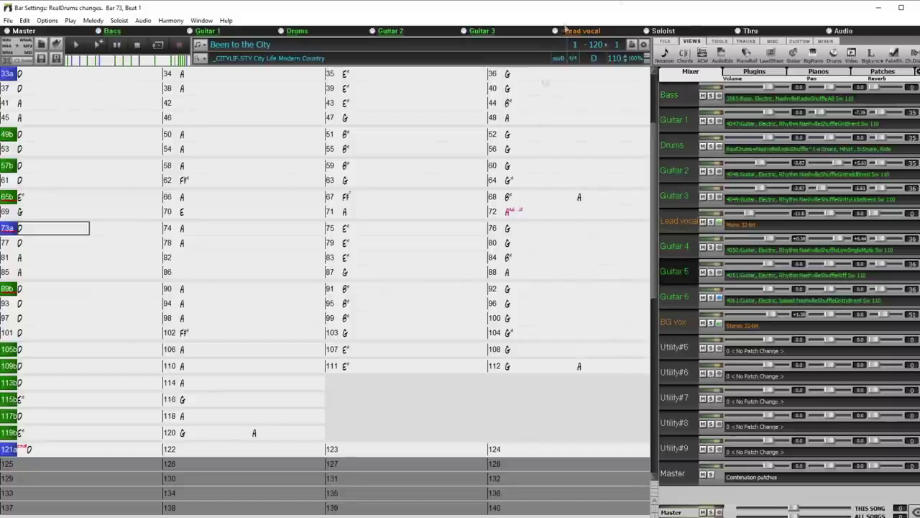
left_click(719, 57)
scroll(380, 291, "down", 1)
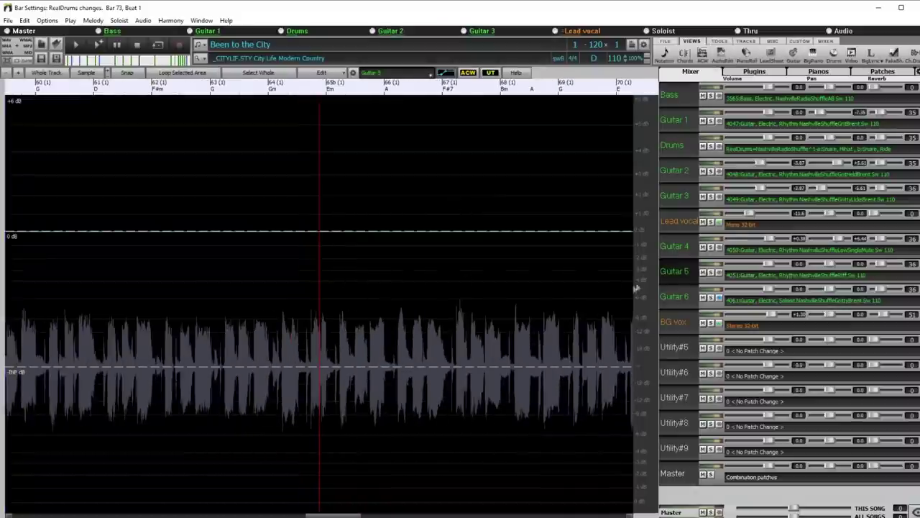
scroll(531, 305, "down", 1)
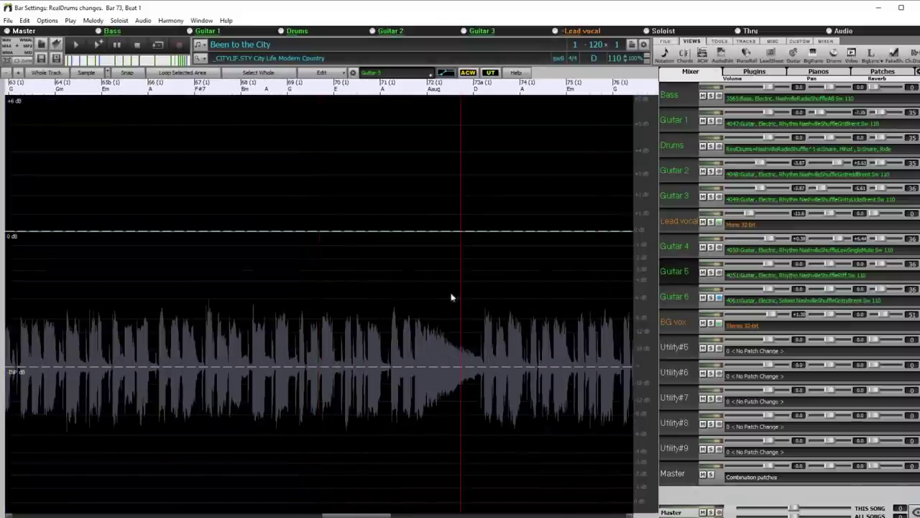
scroll(460, 291, "up", 2)
scroll(371, 291, "up", 1)
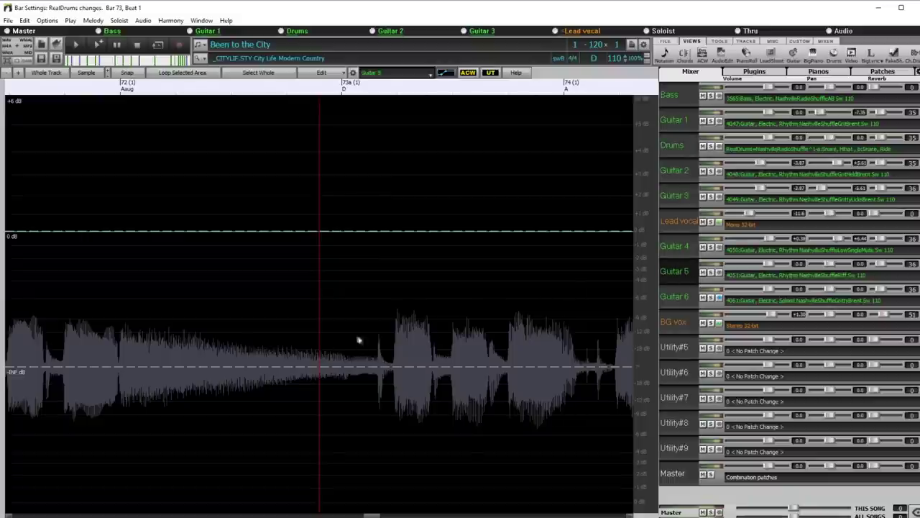
scroll(399, 353, "up", 1)
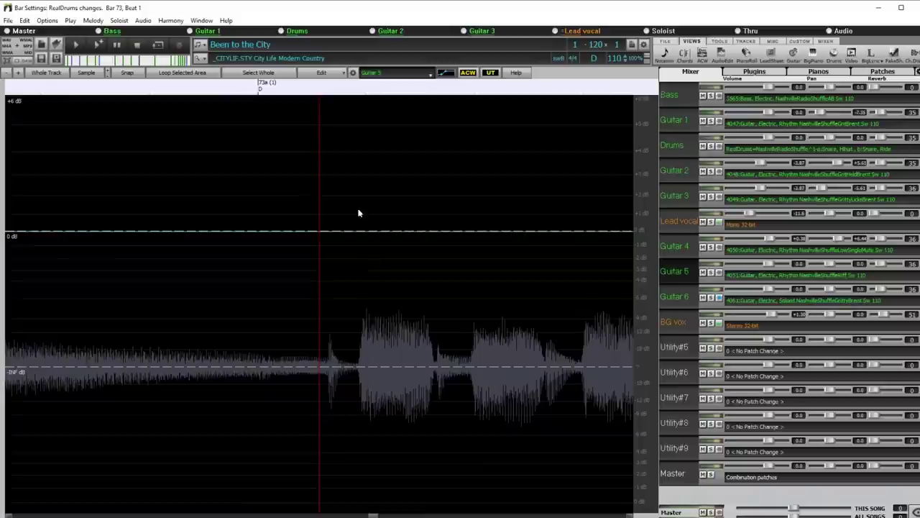
left_click(346, 236)
left_click_drag(355, 238, 355, 382)
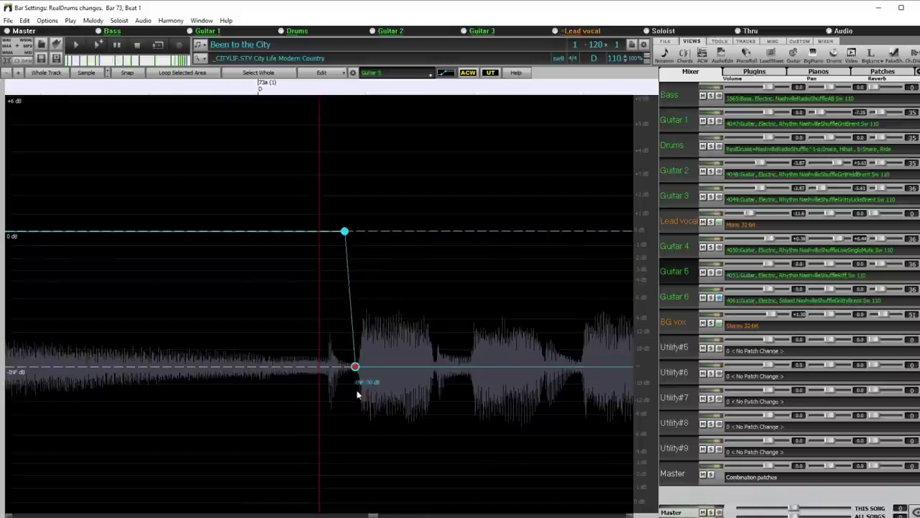
Step: Add volume automation on Guitar 3 that drops from 0 dB to -INF about half a beat into bar 73
left_click(683, 204)
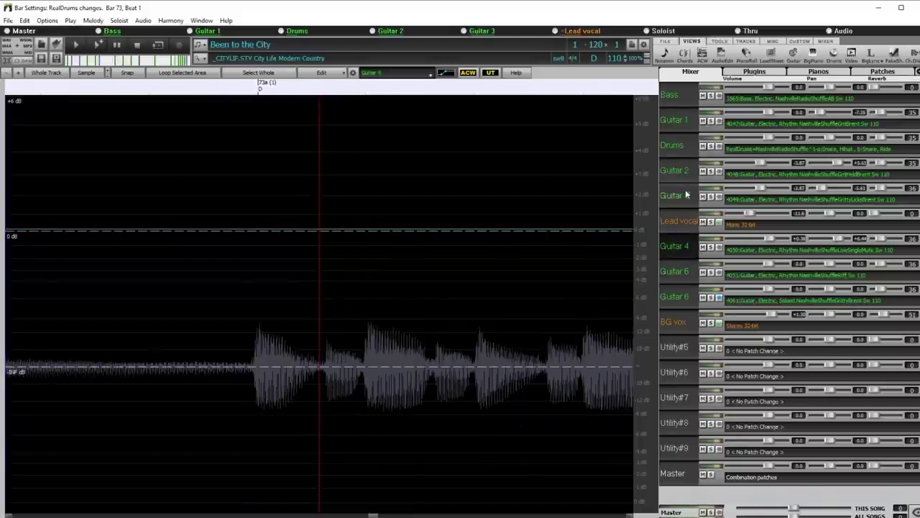
left_click(685, 195)
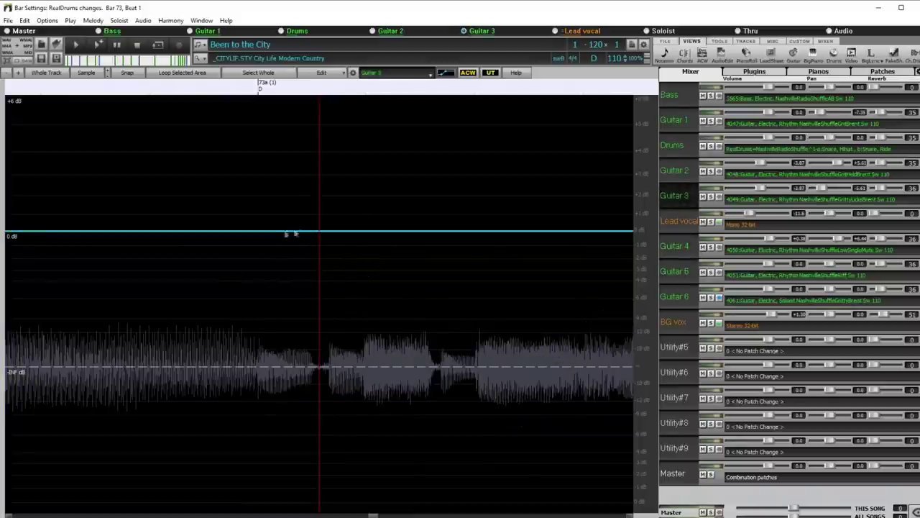
left_click(312, 230)
left_click_drag(321, 233, 320, 367)
left_click(216, 293)
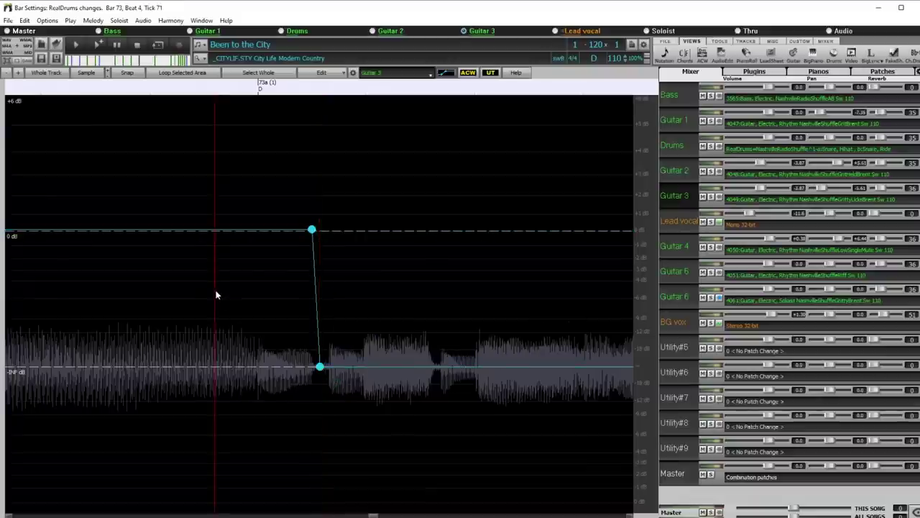
Step: Add volume automation on Guitar 2 that drops from 0 dB to -INF just before bar 73
left_click(685, 170)
left_click(223, 230)
left_click_drag(249, 232, 251, 394)
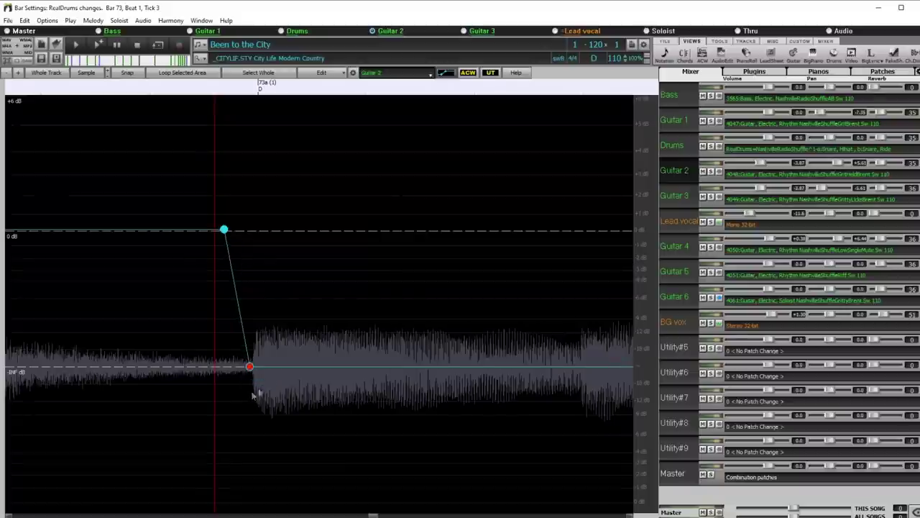
Step: Drop Guitar 1's volume automation from 0 dB to -INF just after bar 73 begins, and play from just before bar 69
left_click(684, 121)
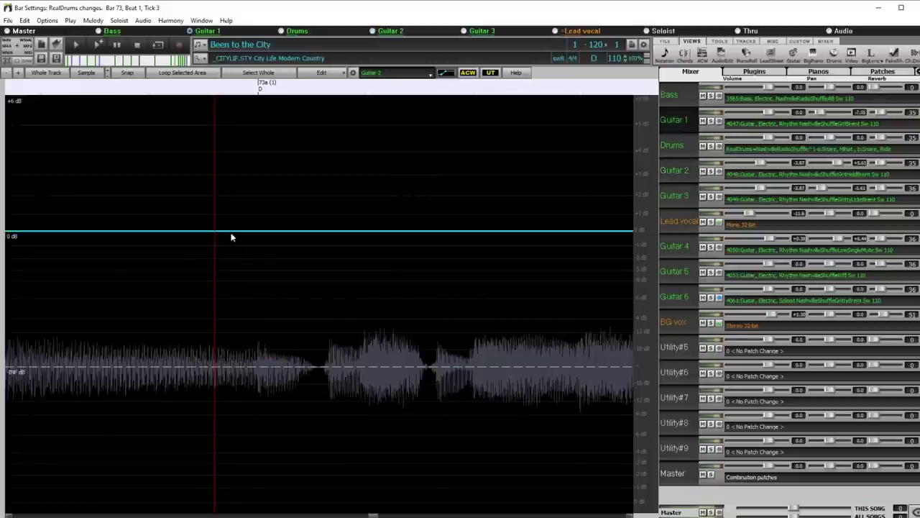
left_click(298, 232)
left_click_drag(309, 232, 319, 395)
scroll(309, 360, "down", 5)
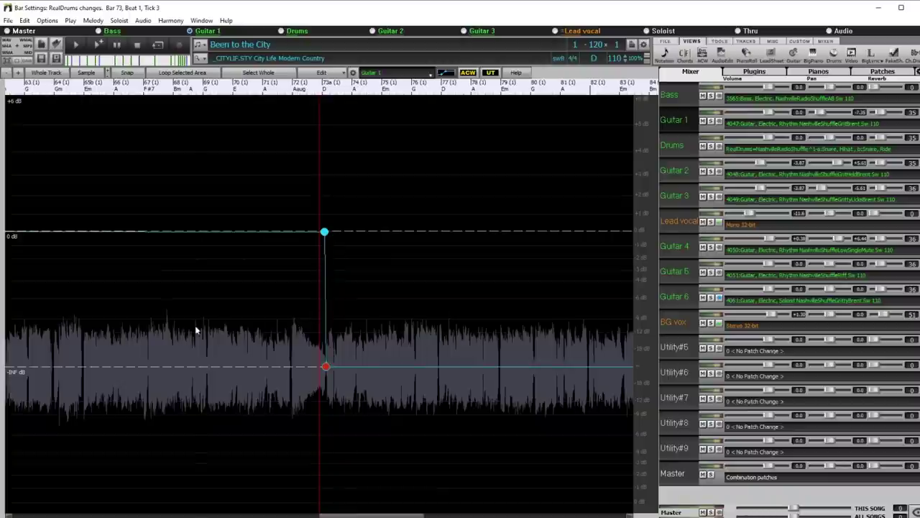
key("space")
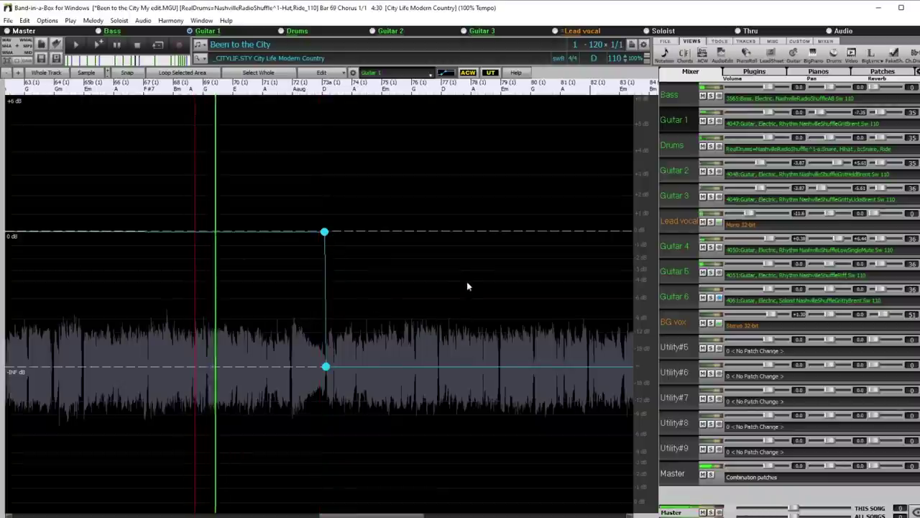
Step: Listen through the thinned section from bar 70, and bring Guitar 1's volume automation up from -INF to about 0 dB just before bar 77
scroll(456, 280, "up", 3)
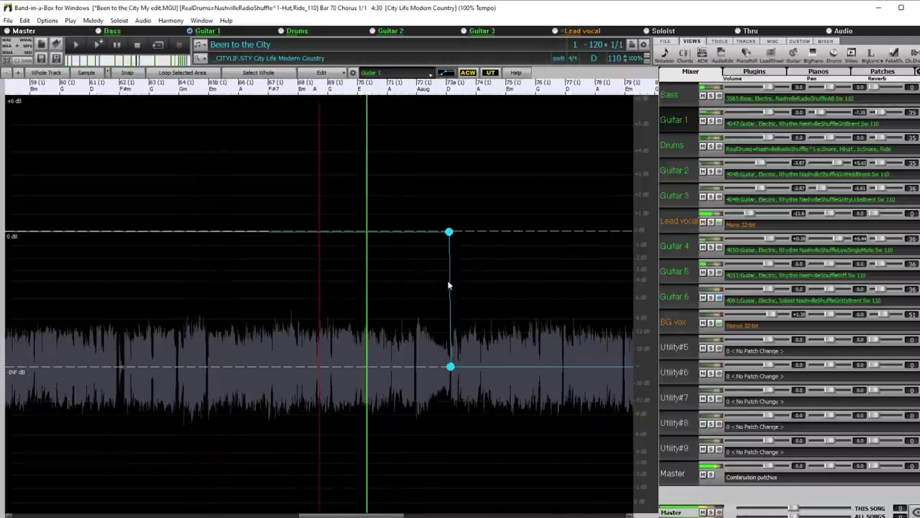
scroll(443, 286, "down", 1)
scroll(443, 283, "up", 1)
scroll(445, 287, "down", 1)
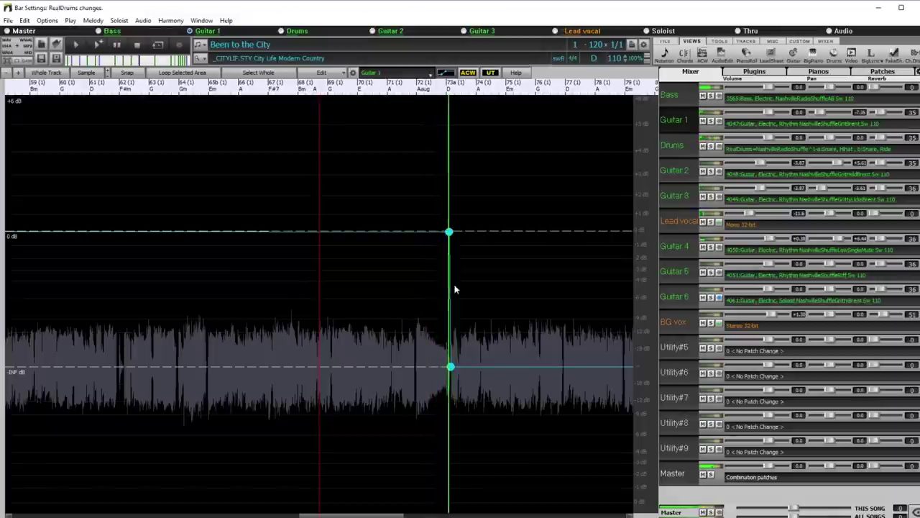
scroll(506, 317, "down", 1)
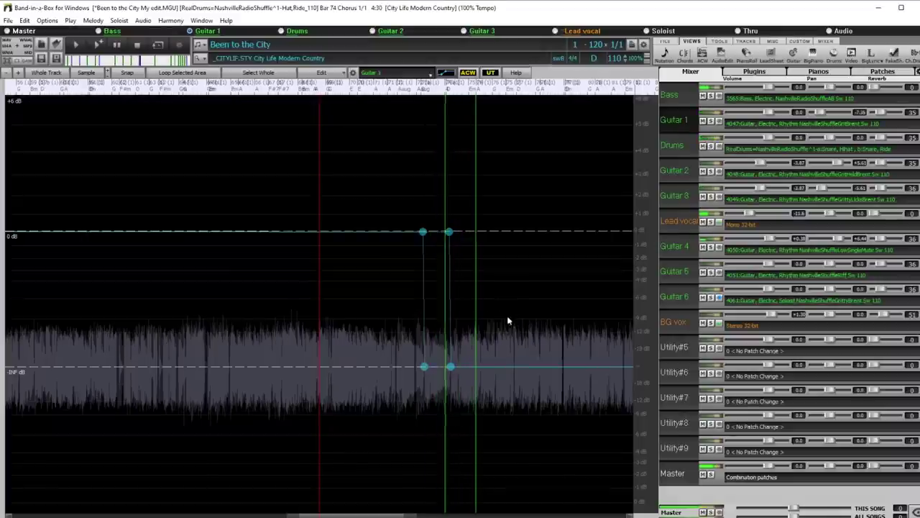
scroll(469, 343, "up", 2)
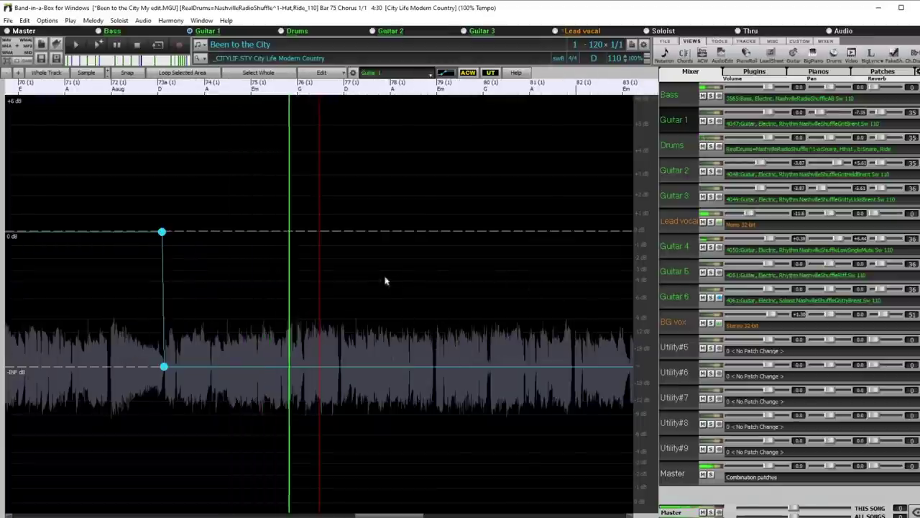
scroll(341, 313, "up", 2)
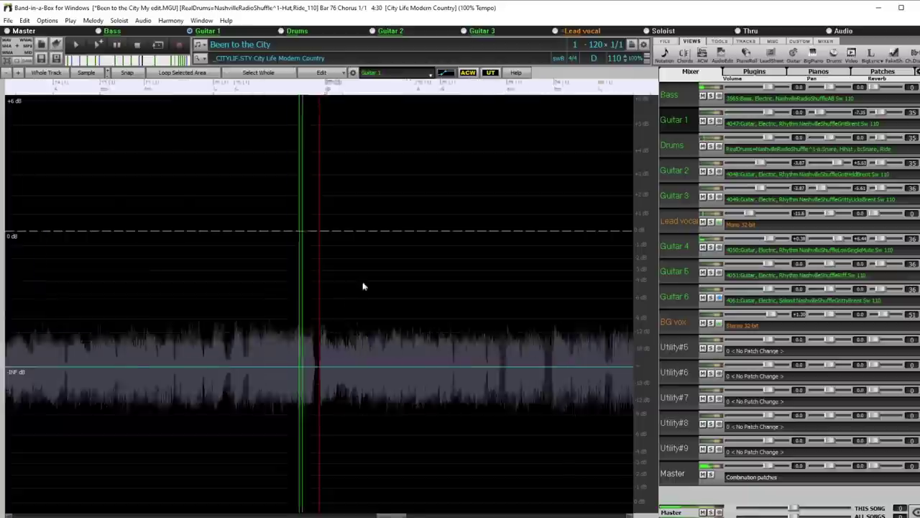
key("space")
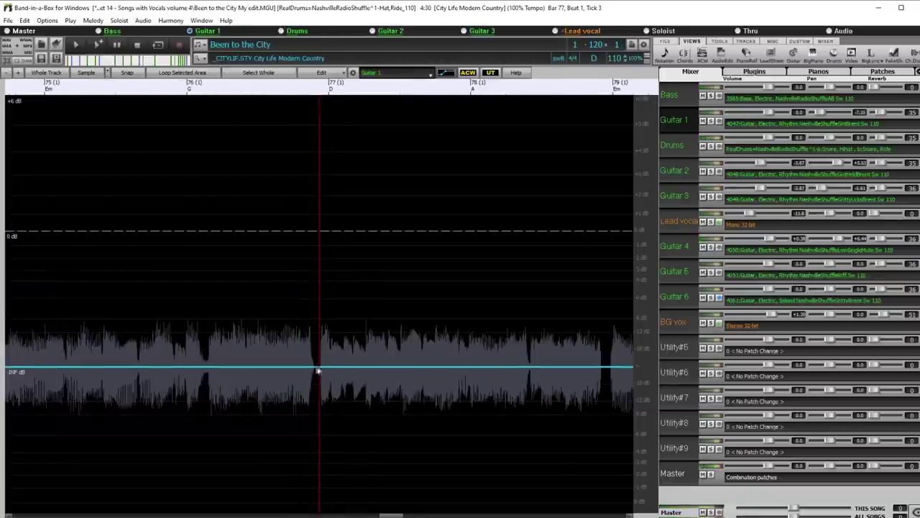
left_click(313, 368)
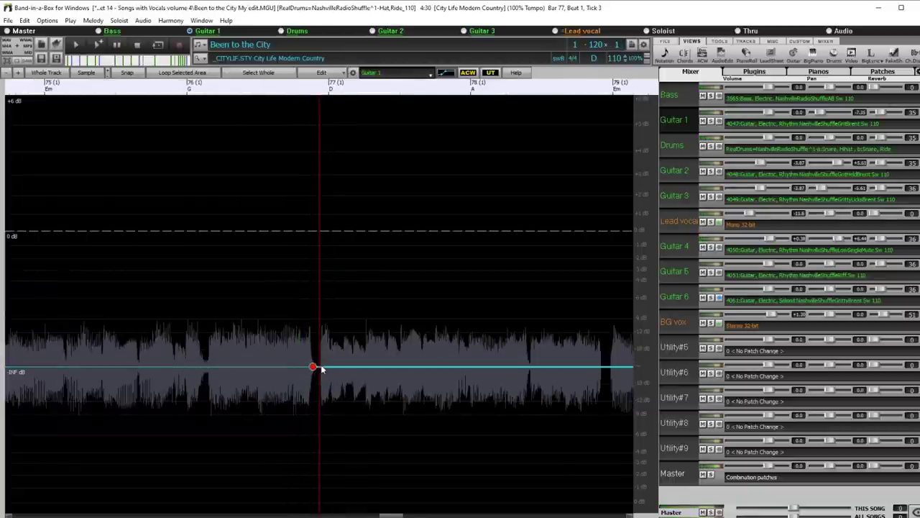
left_click_drag(321, 367, 318, 231)
scroll(277, 259, "down", 3)
key("space")
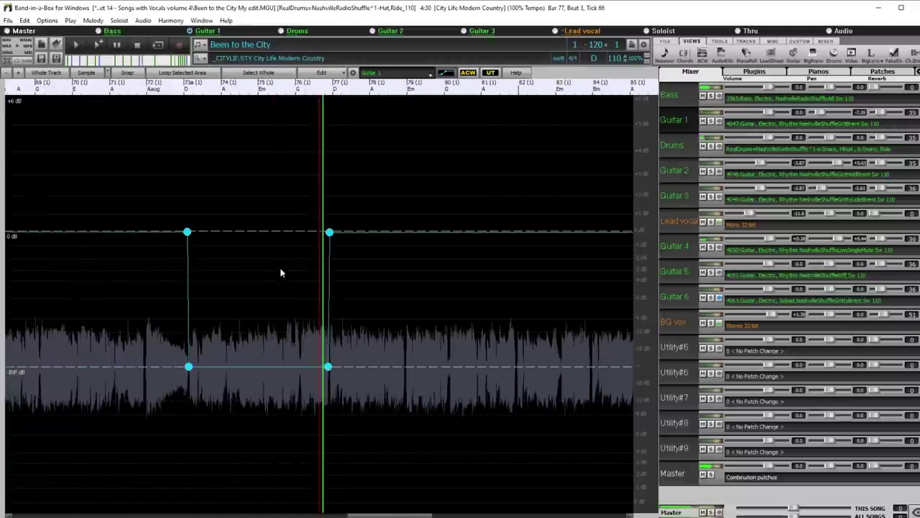
left_click(330, 231)
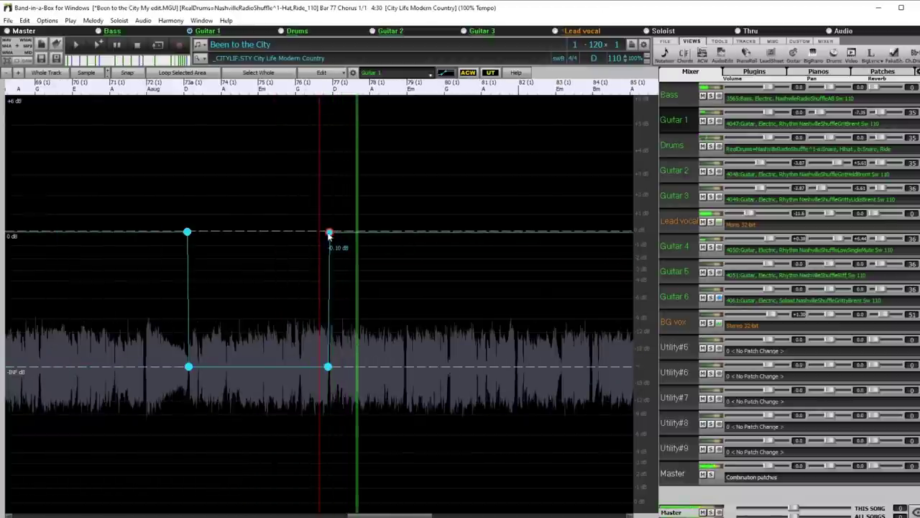
scroll(396, 262, "down", 2)
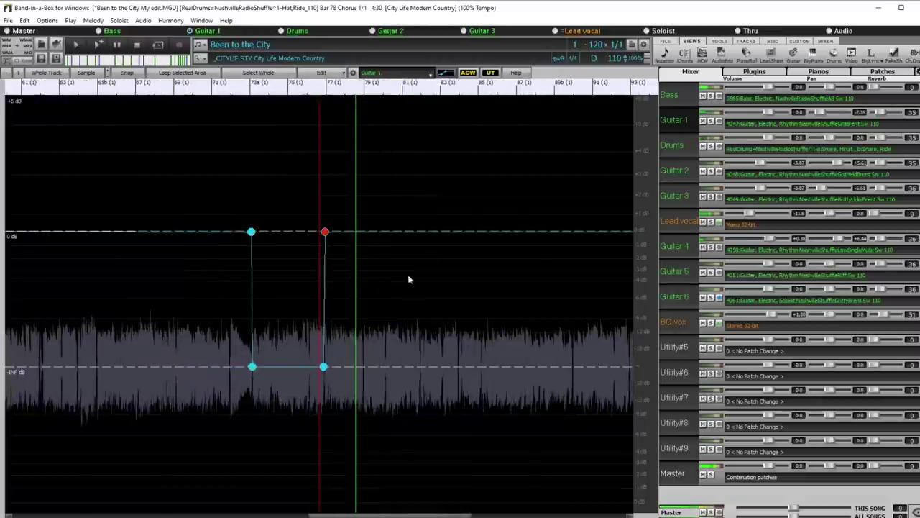
Step: Add volume automation on Guitar 2 rising from -INF to slightly above 0 dB just before bar 81
left_click(407, 297)
scroll(402, 306, "up", 3)
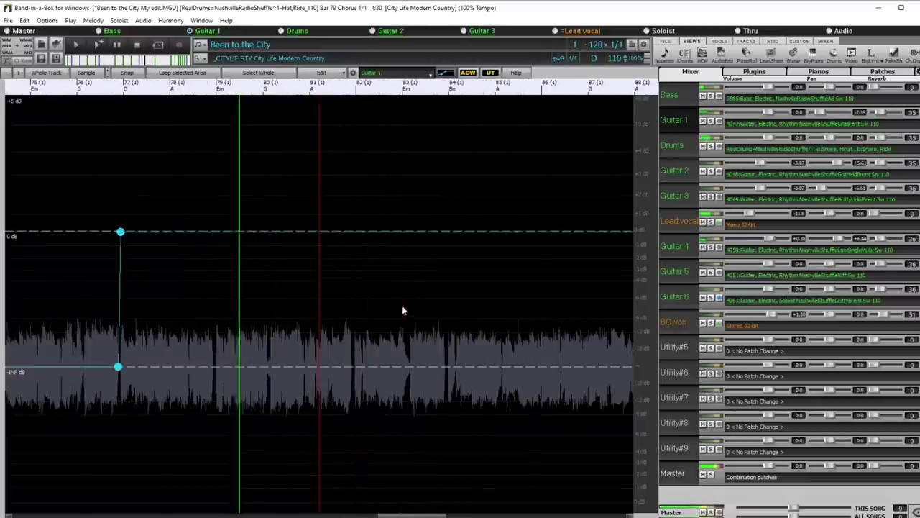
scroll(345, 309, "up", 3)
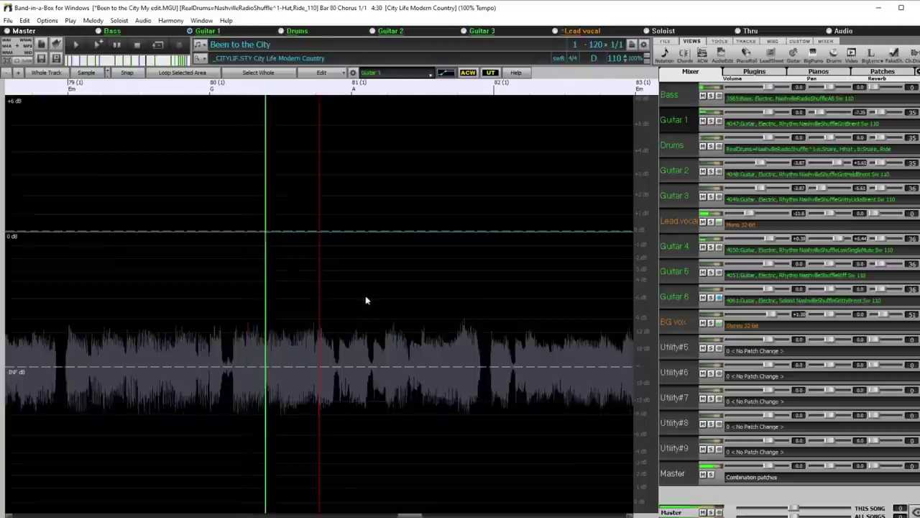
left_click(353, 347)
left_click(340, 365)
left_click(677, 177)
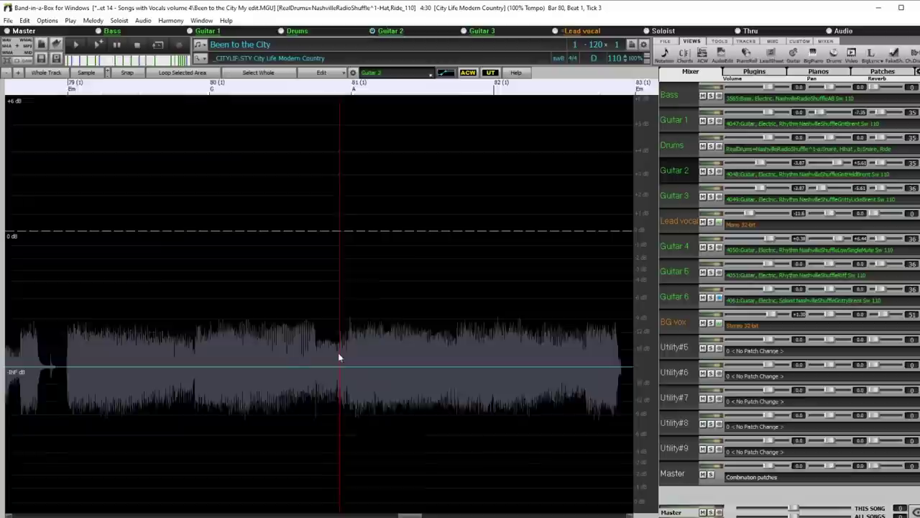
scroll(338, 360, "up", 3)
left_click(305, 366)
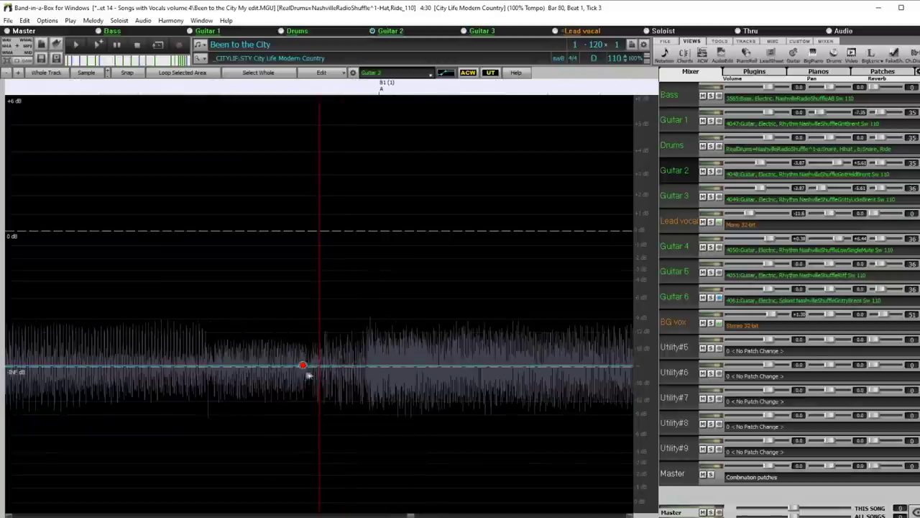
left_click_drag(316, 372, 317, 226)
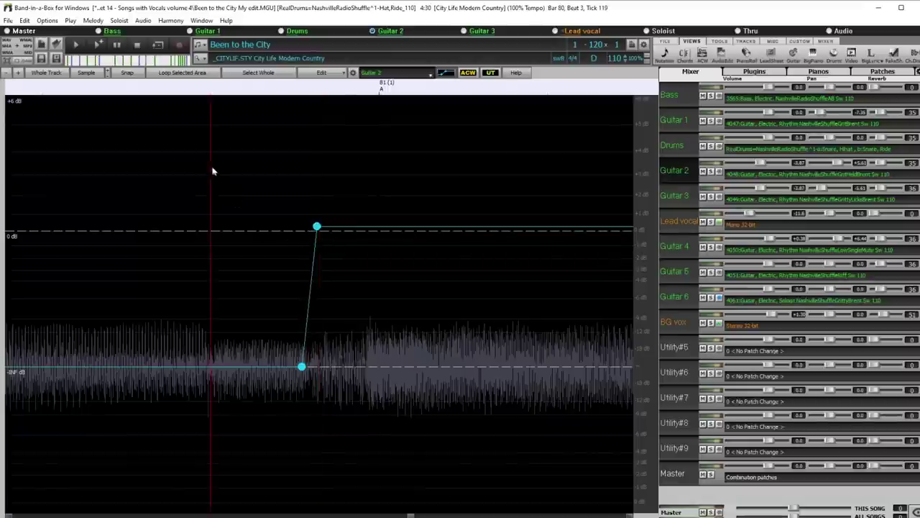
scroll(244, 193, "down", 3)
scroll(414, 220, "down", 2)
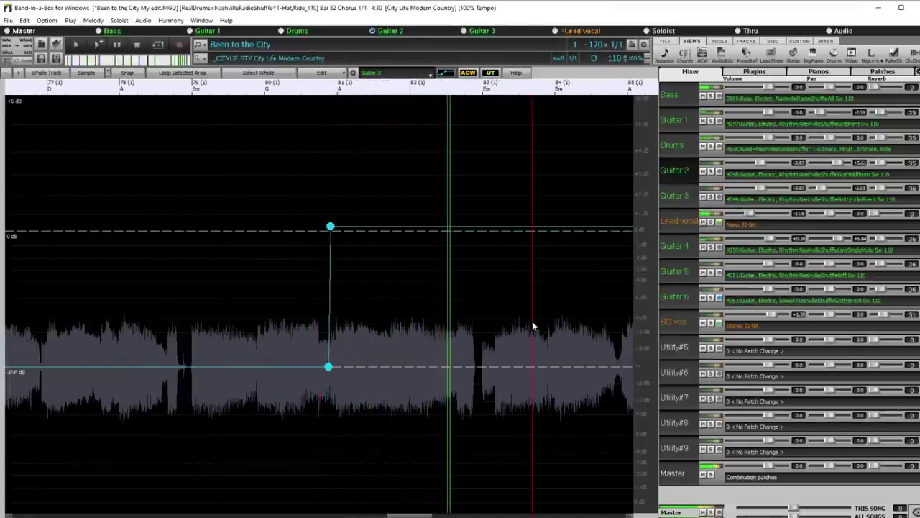
Step: Add volume automation on Guitar 5 rising from -INF to about 0 dB at the start of bar 85, and play the transition
scroll(475, 327, "down", 2)
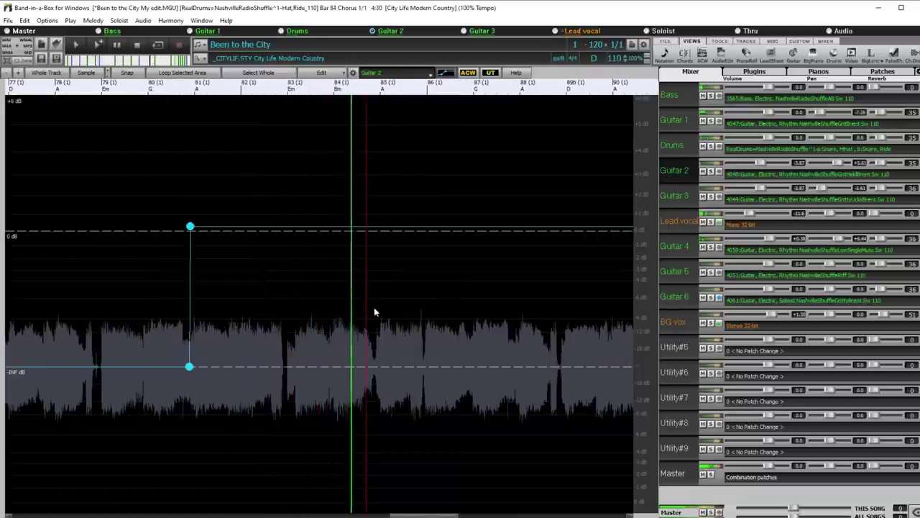
key("Escape")
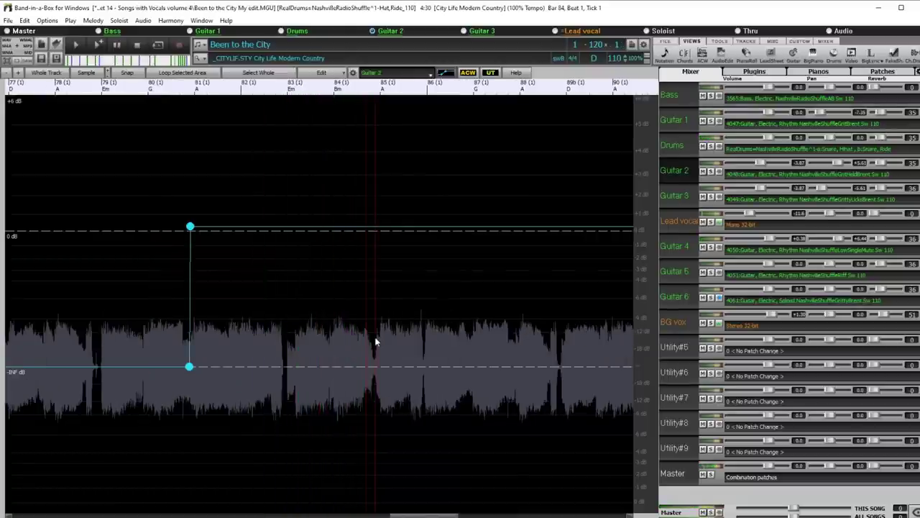
scroll(403, 332, "up", 3)
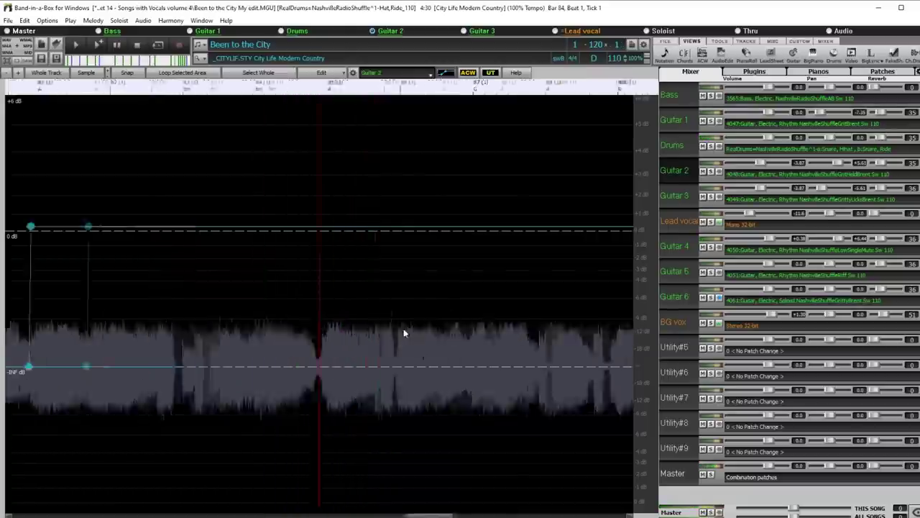
left_click(679, 246)
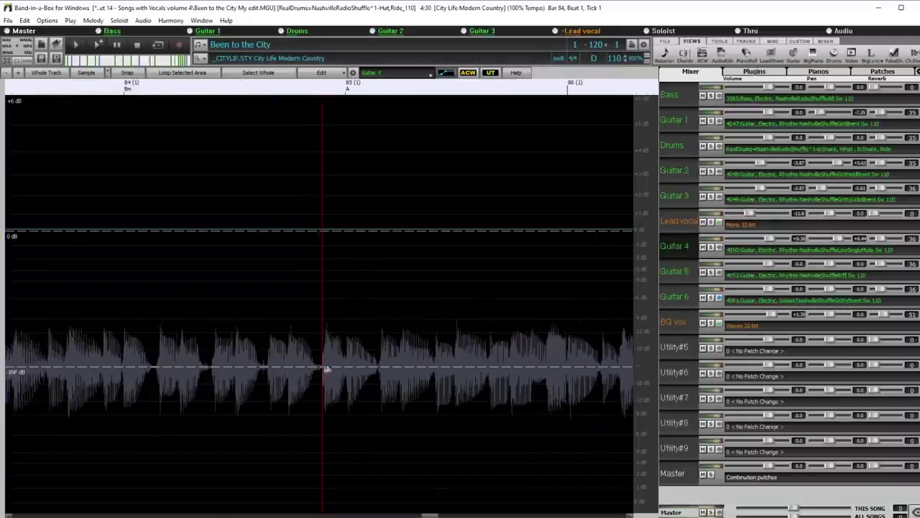
scroll(329, 338, "up", 2)
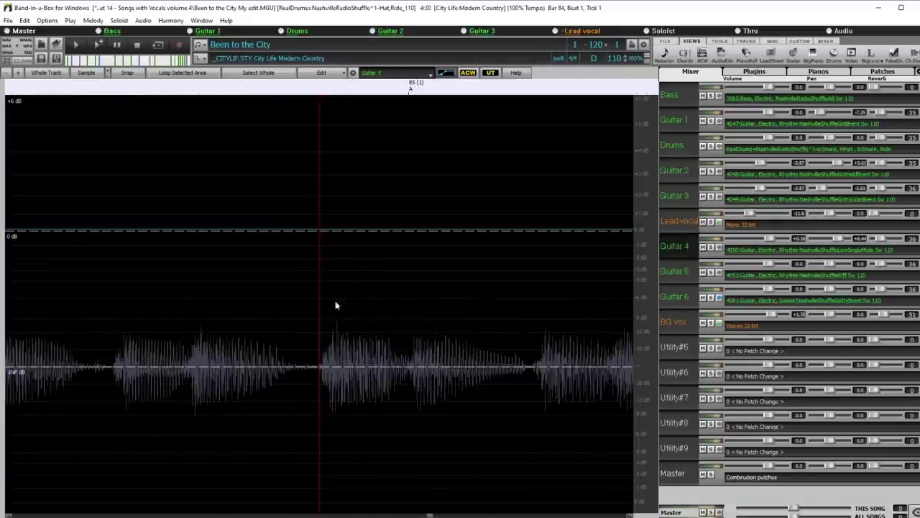
left_click(676, 271)
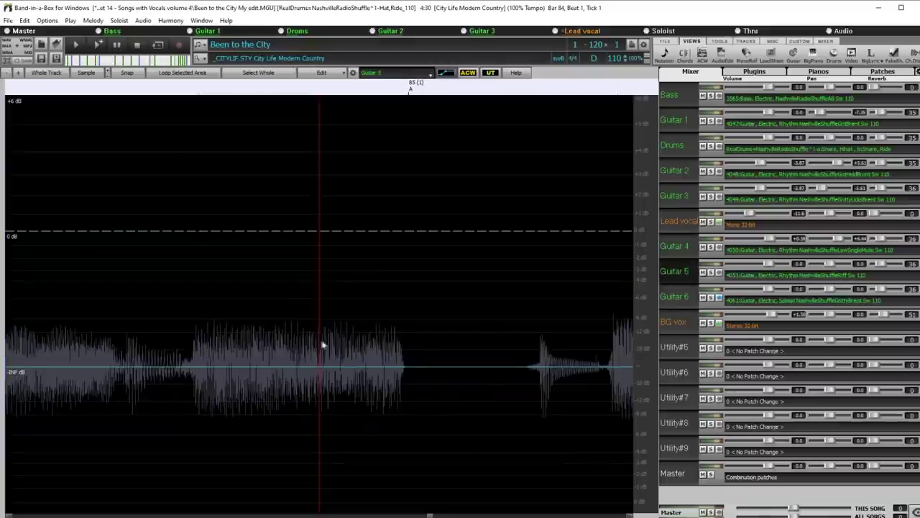
left_click(405, 368)
left_click_drag(405, 367, 423, 233)
scroll(382, 263, "down", 2)
left_click(304, 263)
key("space")
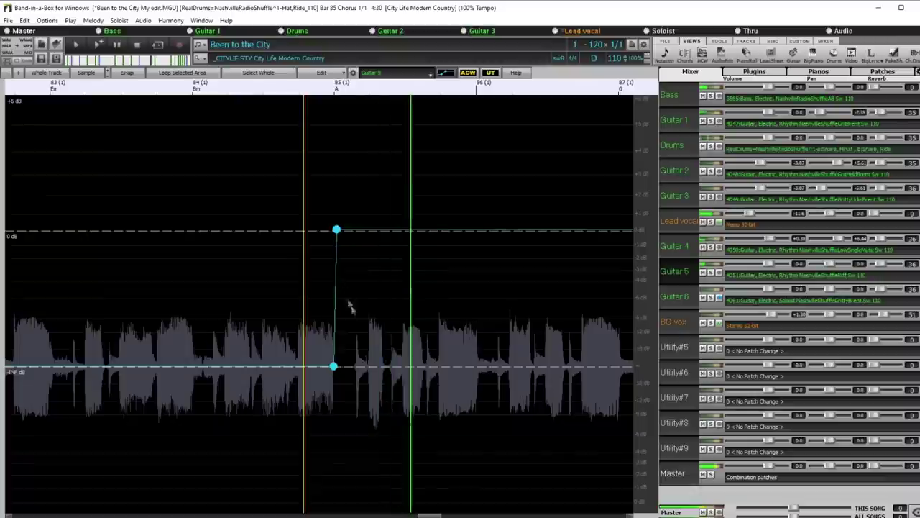
key("space")
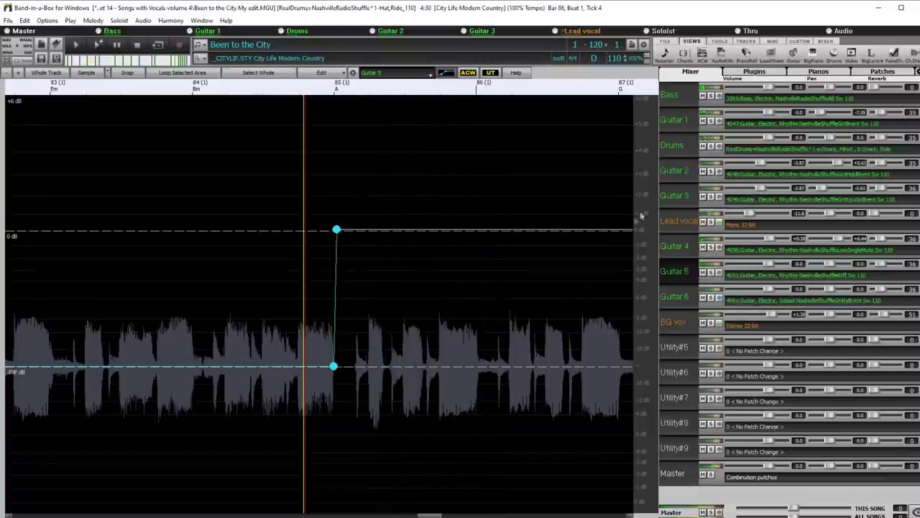
Step: Add volume automation on Guitar 3 rising from -INF to about 0 dB just after bar 87 begins, and play from about bar 77
left_click(686, 197)
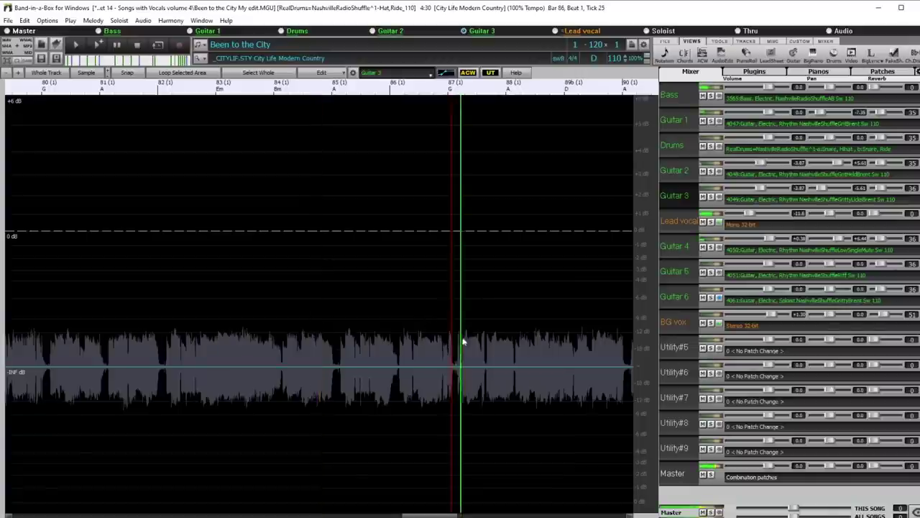
scroll(452, 347, "up", 3)
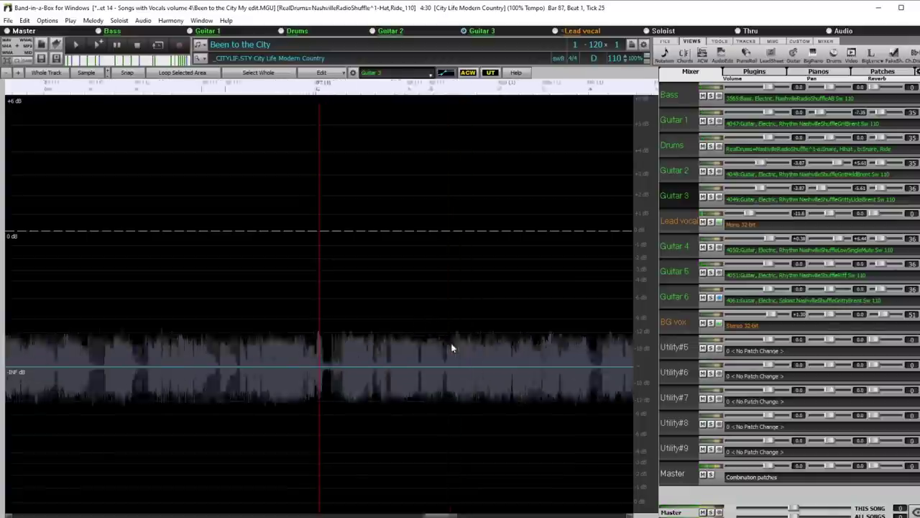
left_click(333, 366)
left_click_drag(349, 369, 356, 234)
scroll(324, 289, "down", 3)
left_click(170, 287)
key("space")
scroll(261, 295, "up", 2)
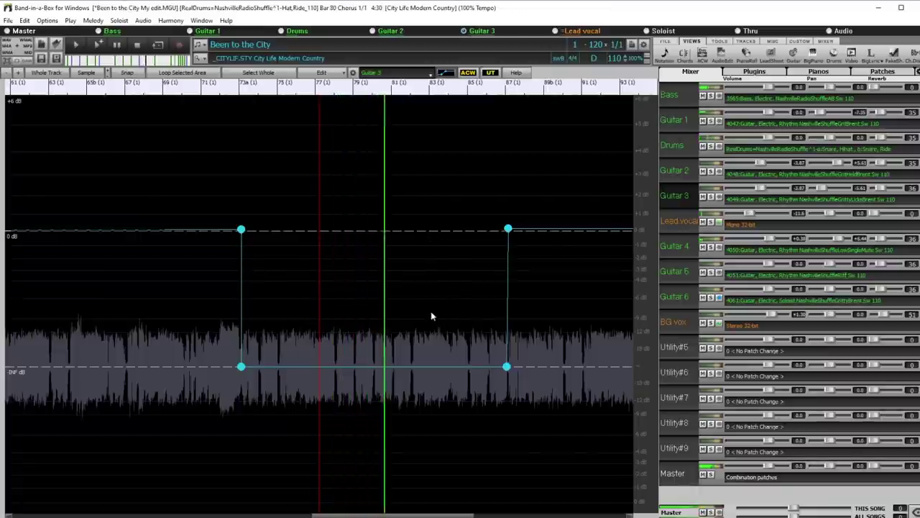
Step: Review the volume automation of Guitars 5, 4 and 2 during playback, and fine-tune Guitar 5's upper point at bar 85 to 0 dB
left_click(684, 272)
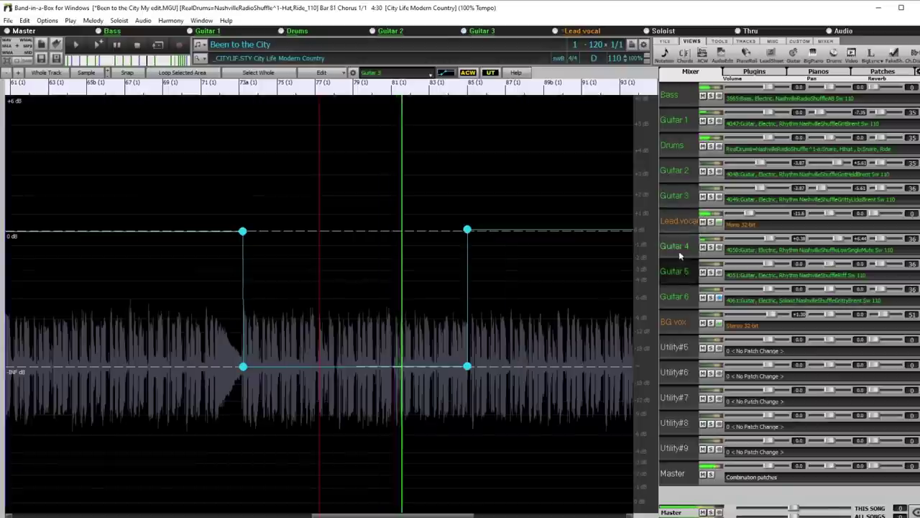
left_click(679, 249)
left_click(682, 170)
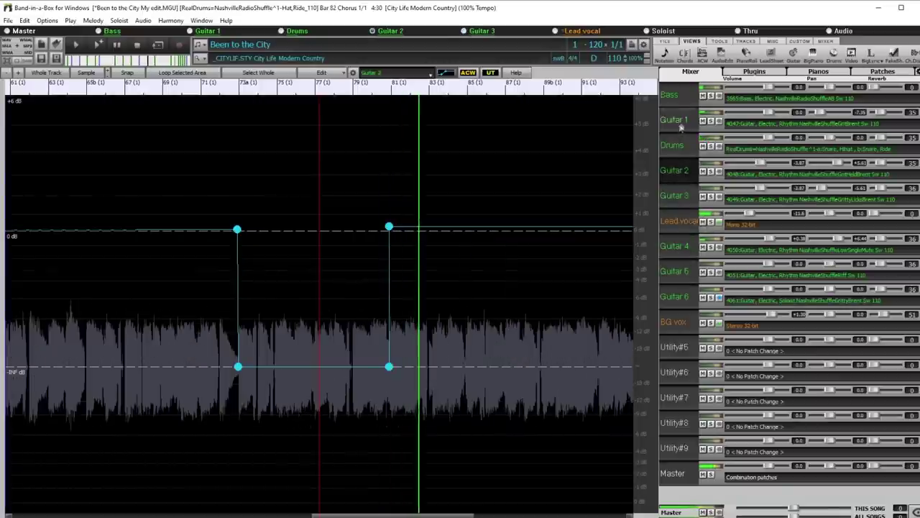
left_click(678, 245)
left_click(675, 271)
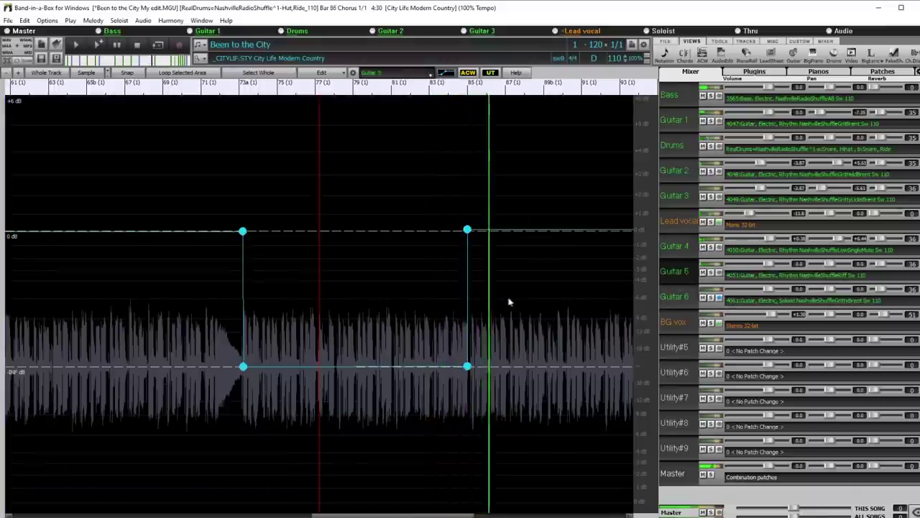
scroll(504, 297, "down", 1)
left_click_drag(438, 230, 438, 231)
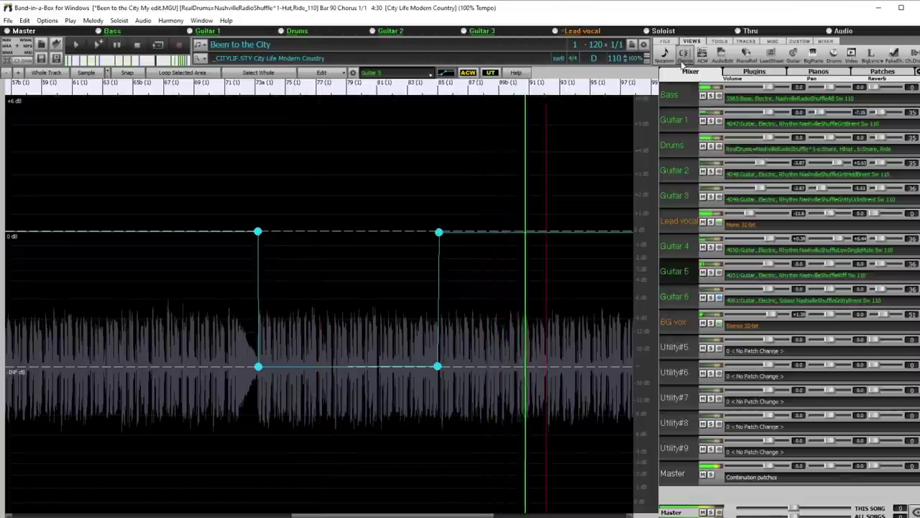
Step: Stop playback, select bar 89 in the chord sheet, and open the RealTracks Picker for the empty Utility#5 track
key("Escape")
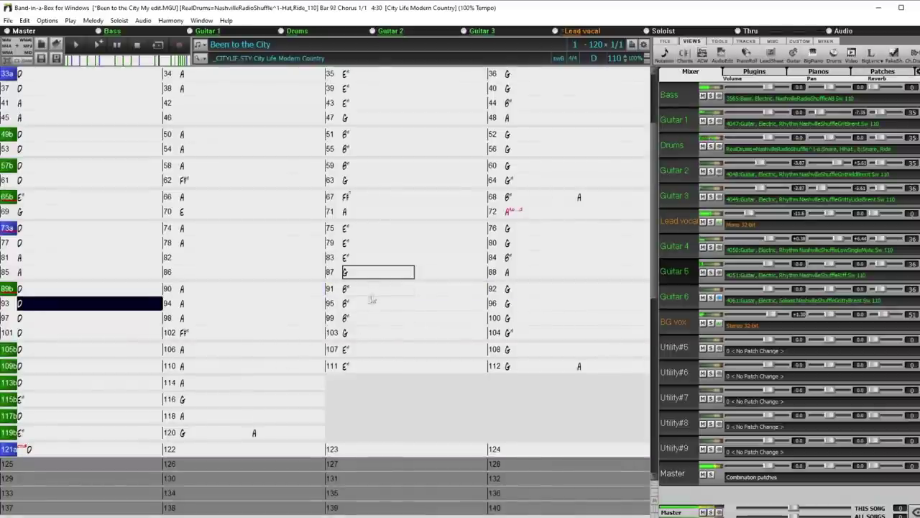
left_click(140, 44)
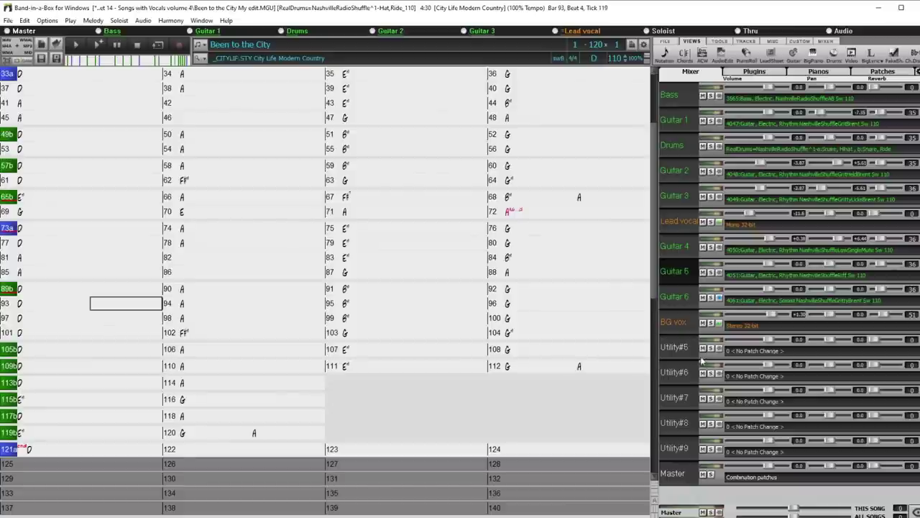
left_click(49, 289)
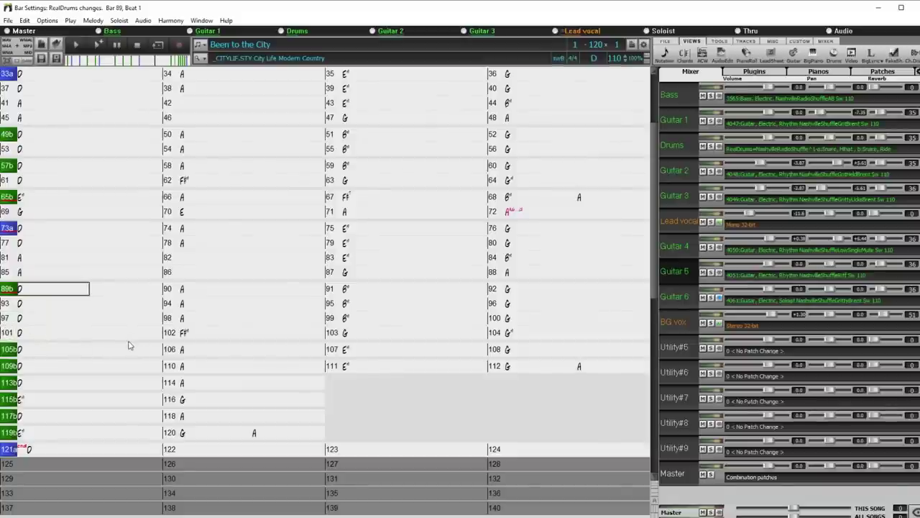
right_click(765, 350)
mouse_move(772, 214)
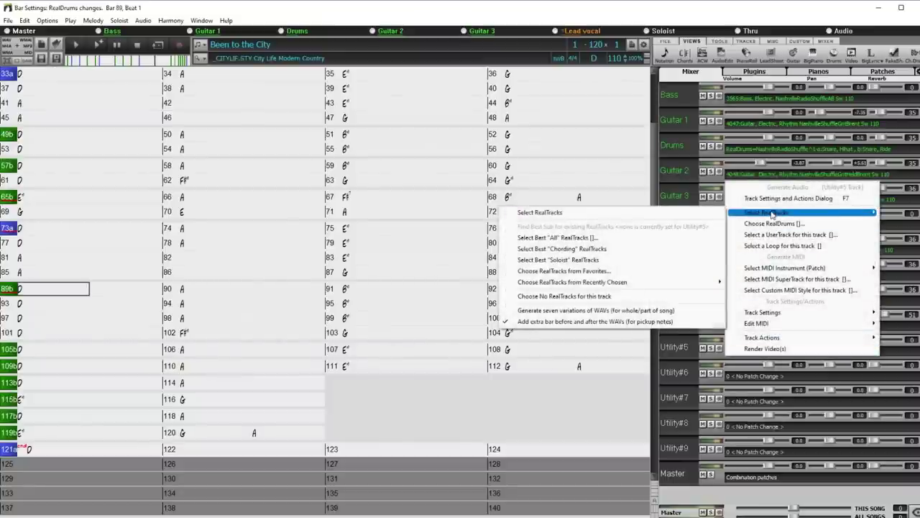
left_click(676, 212)
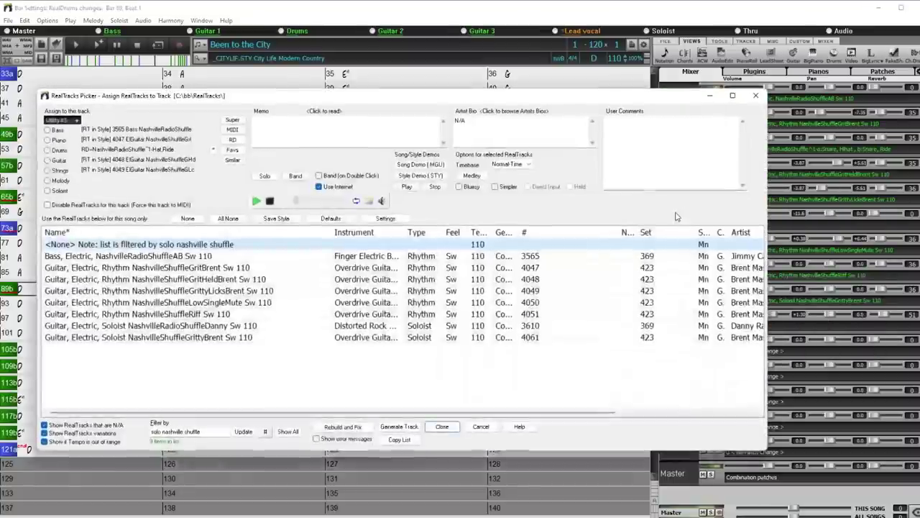
Step: Filter the RealTracks list by "shuffle vocal"
left_click(186, 432)
left_click_drag(186, 432, 151, 432)
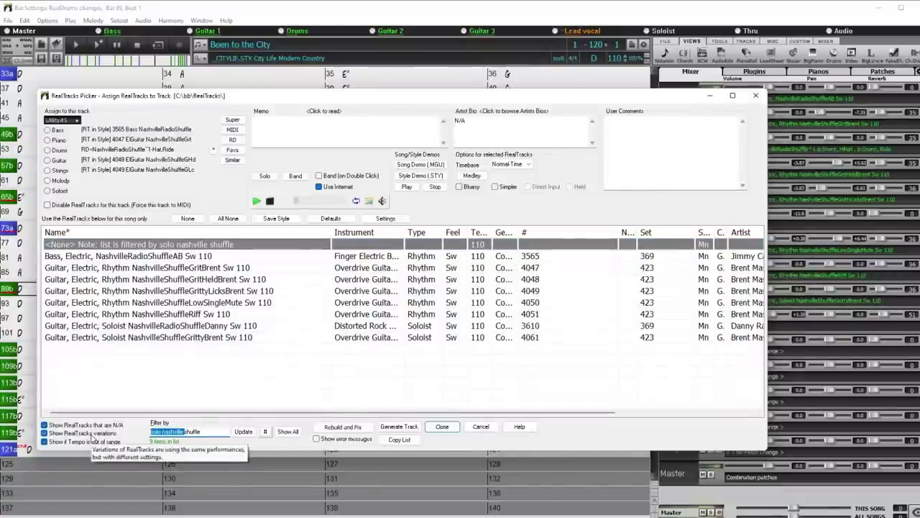
key("Delete")
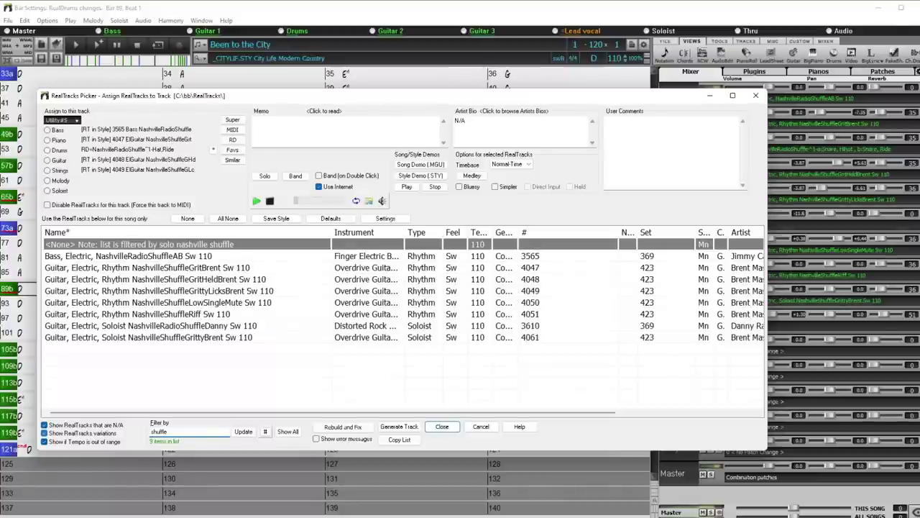
type("shuffl")
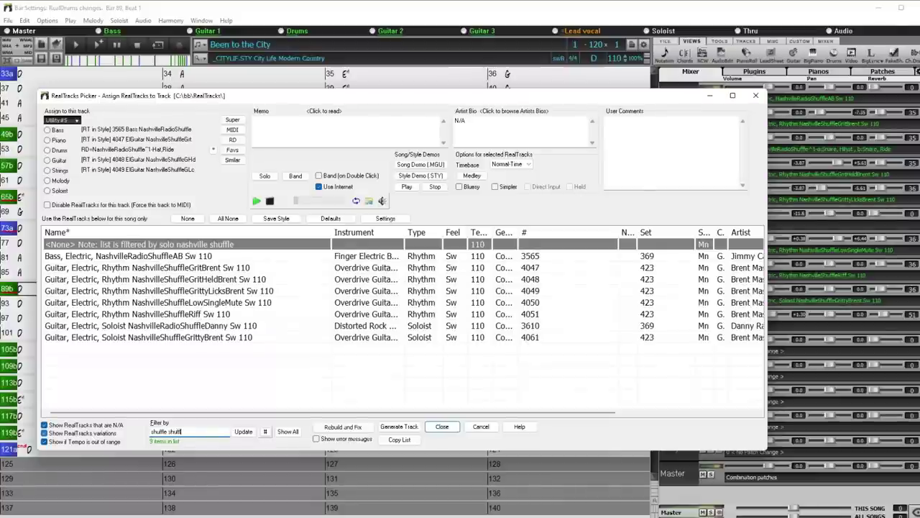
key("BackSpace")
key("BackSpace")
key("BackSpace")
key("BackSpace")
key("BackSpace")
key("BackSpace")
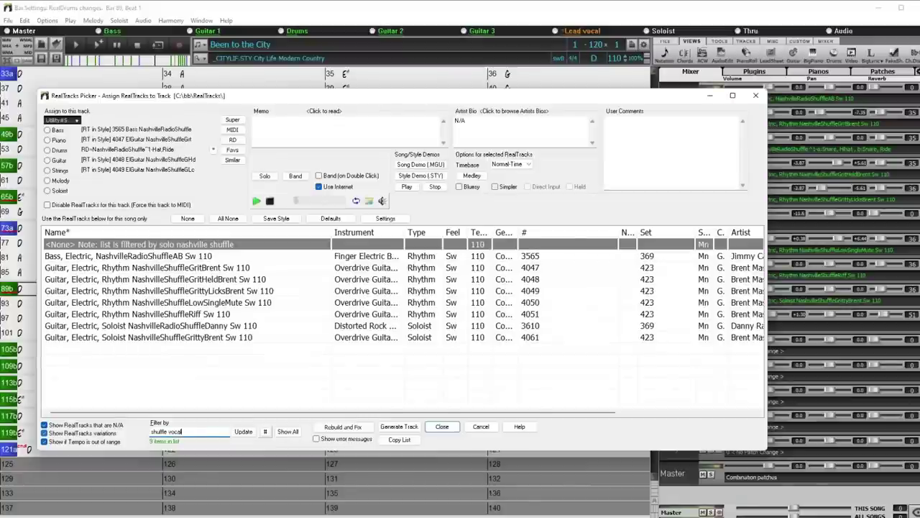
key("Return")
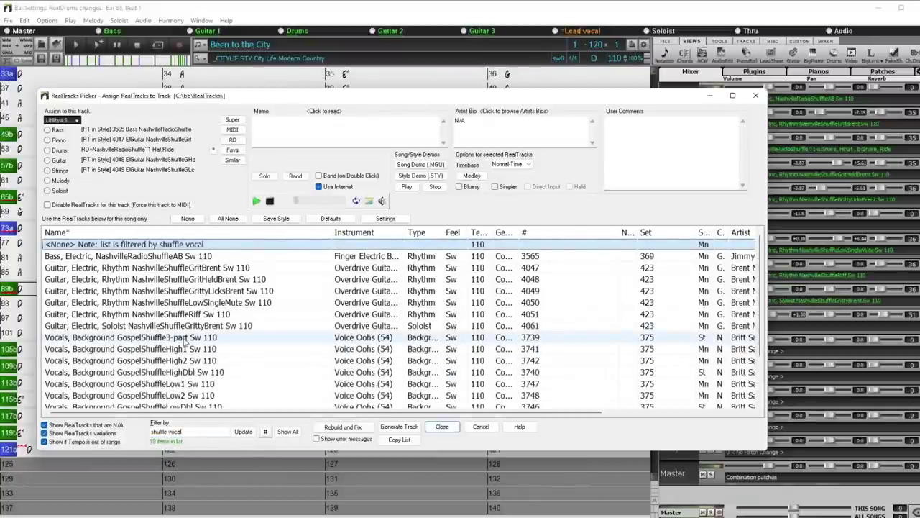
Step: Choose Vocals, Background GospelShuffle3-part Sw 110 with the VocalSopDbl, VocalAltoHiDbl and VocalAltoLoDbl stems, and generate the tracks
left_click(107, 338)
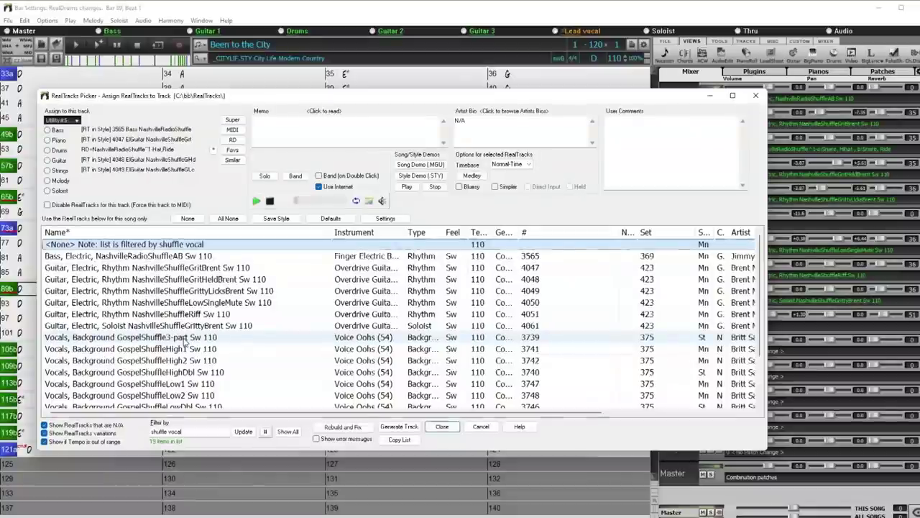
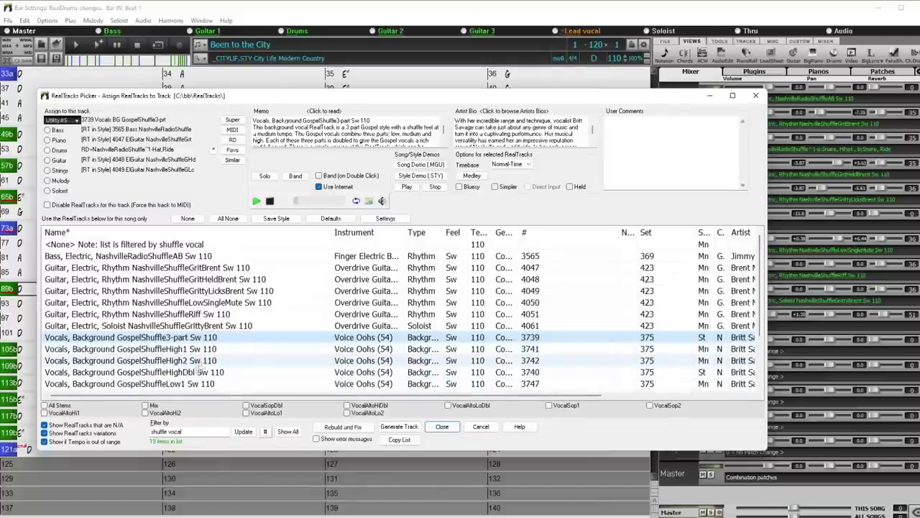
scroll(194, 365, "down", 2)
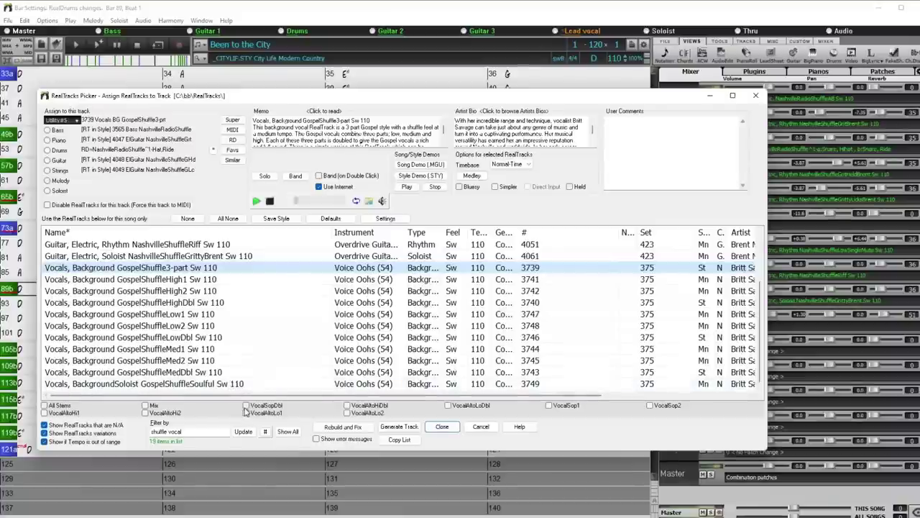
left_click(247, 406)
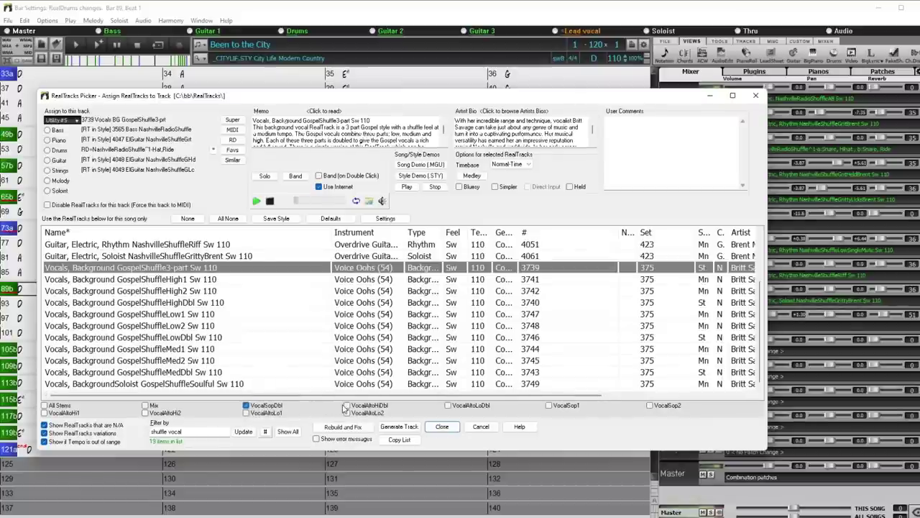
left_click(348, 406)
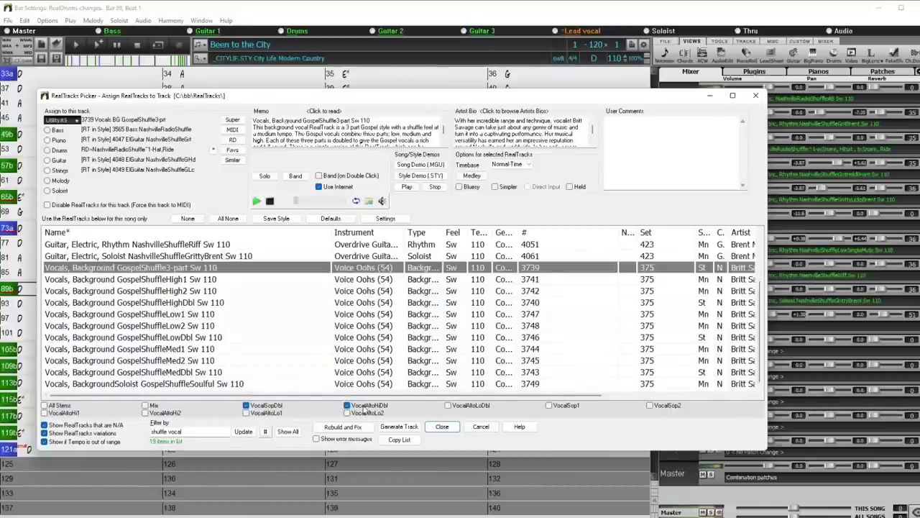
left_click(449, 406)
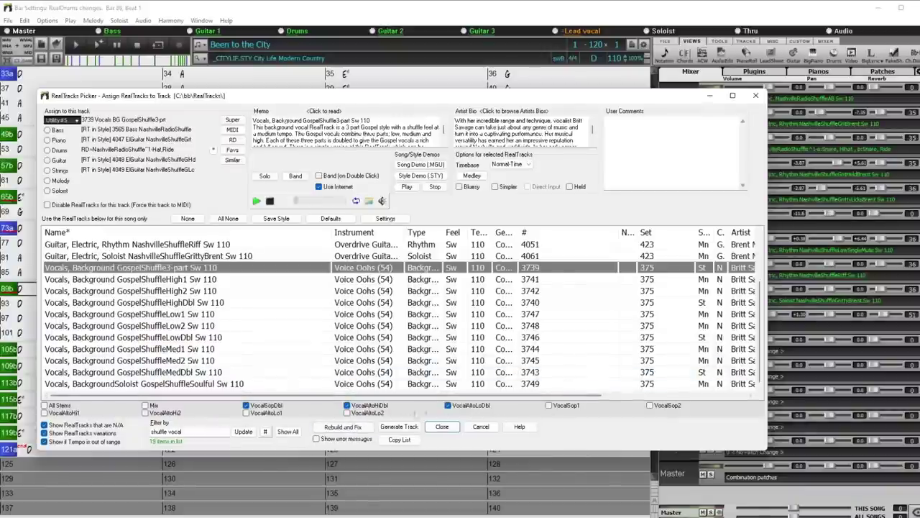
left_click_drag(544, 102, 409, 30)
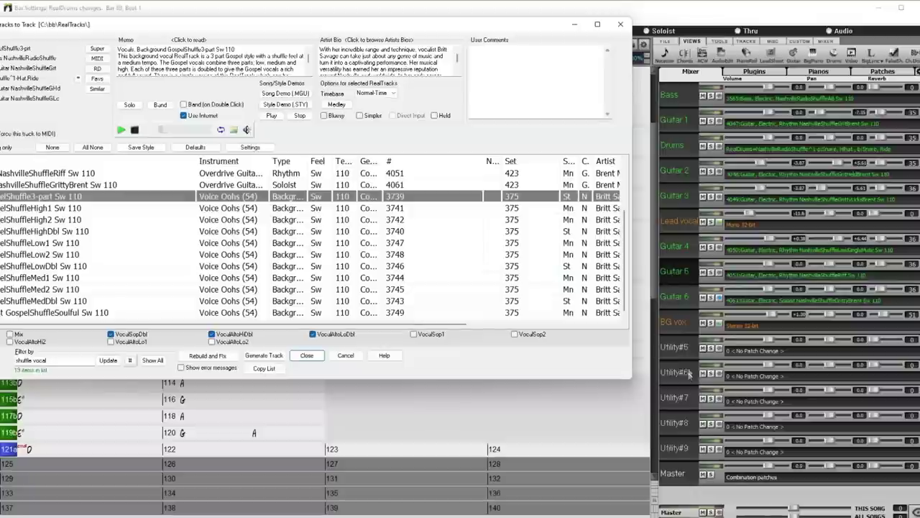
left_click_drag(268, 27, 443, 70)
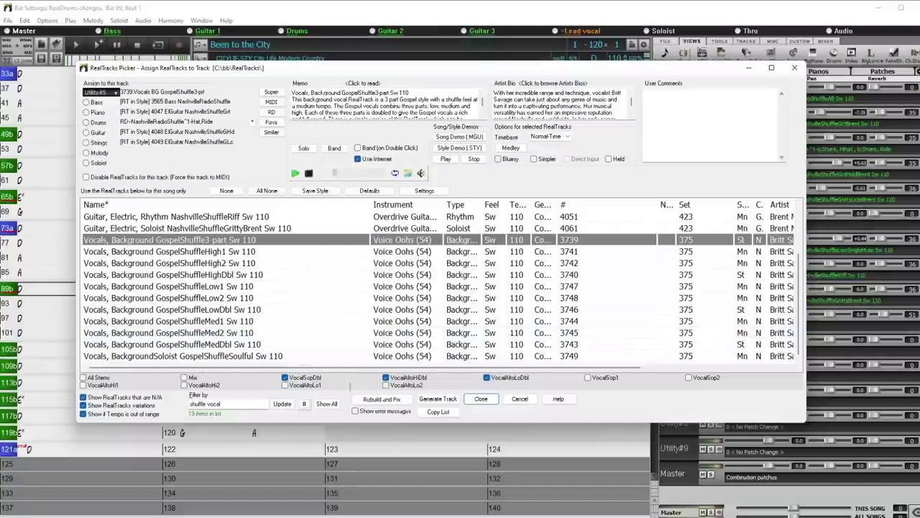
left_click(444, 399)
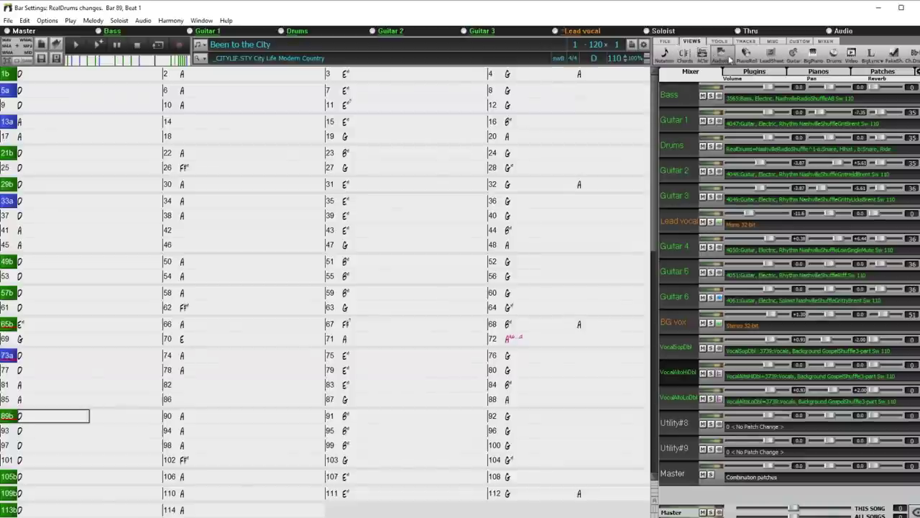
Step: Add volume automation on the VocalAltoLoDbl track rising from -INF to about 0 dB in the gap early in bar 87
left_click(730, 60)
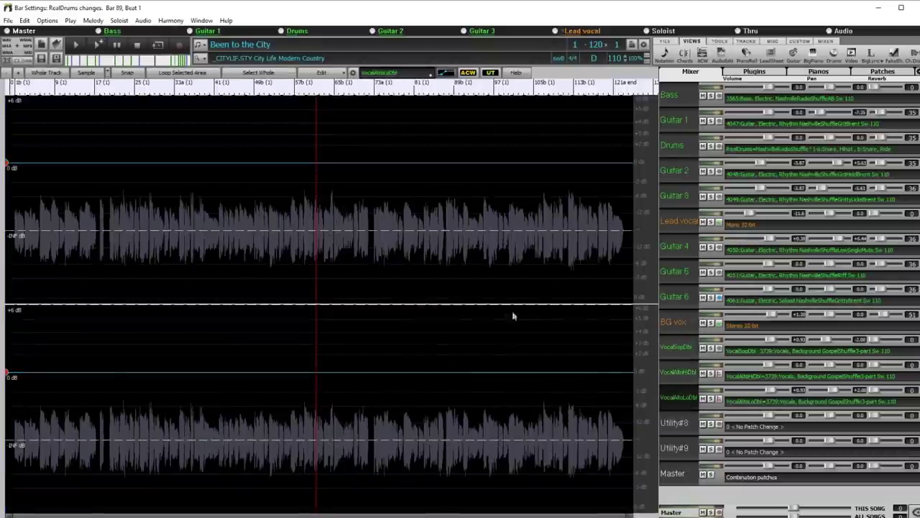
left_click(451, 307)
scroll(470, 297, "up", 3)
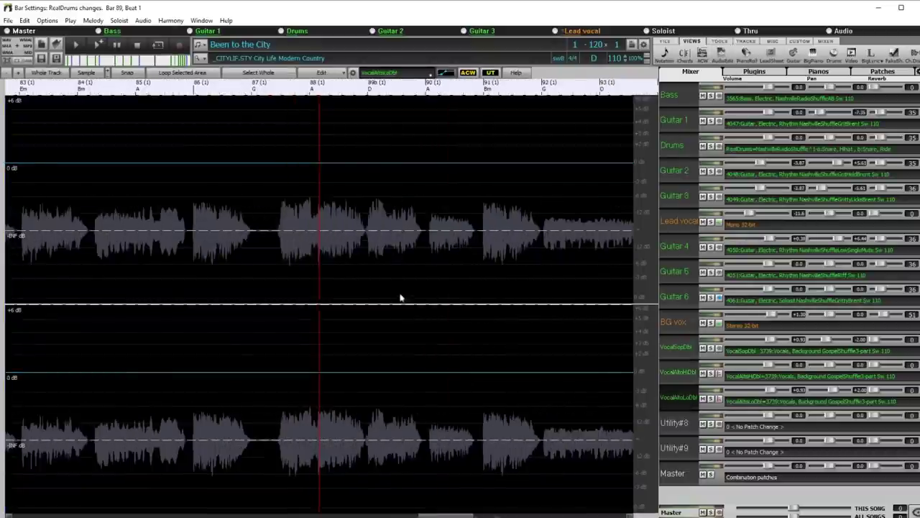
left_click(271, 235)
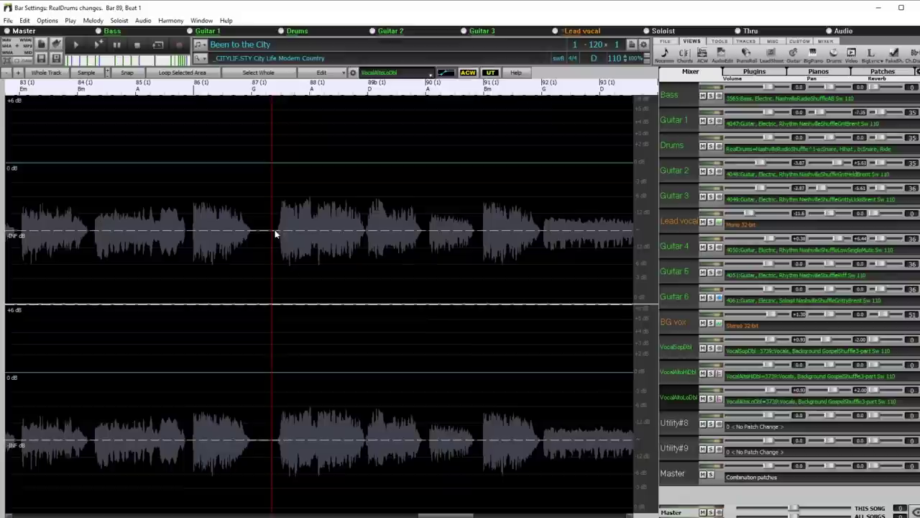
left_click(272, 163)
left_click(261, 162)
left_click_drag(261, 162, 266, 249)
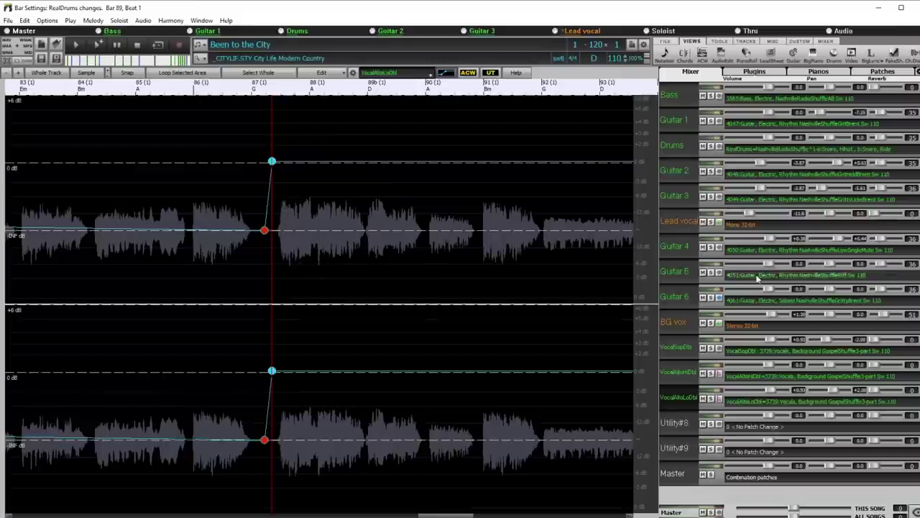
Step: Add volume automation on the VocalAltoHiDbl track rising from -INF to about 0 dB early in bar 87
left_click(689, 377)
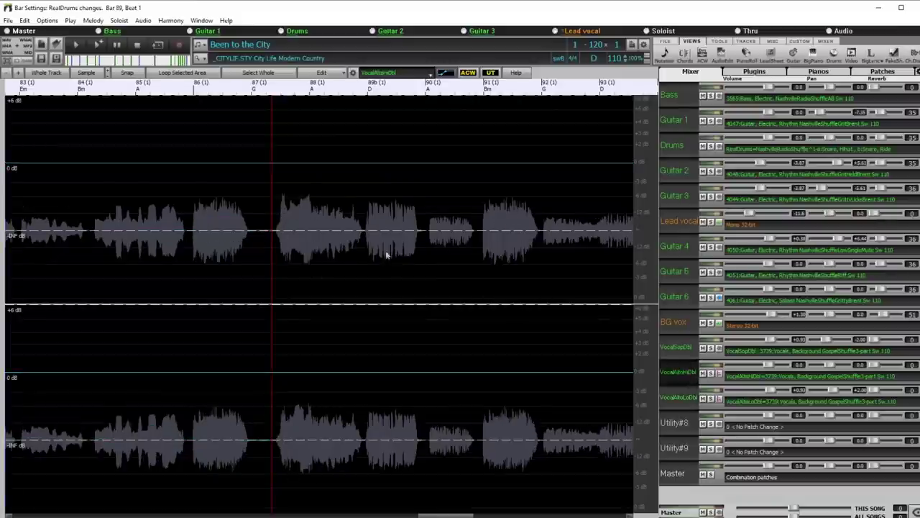
left_click_drag(263, 167, 267, 226)
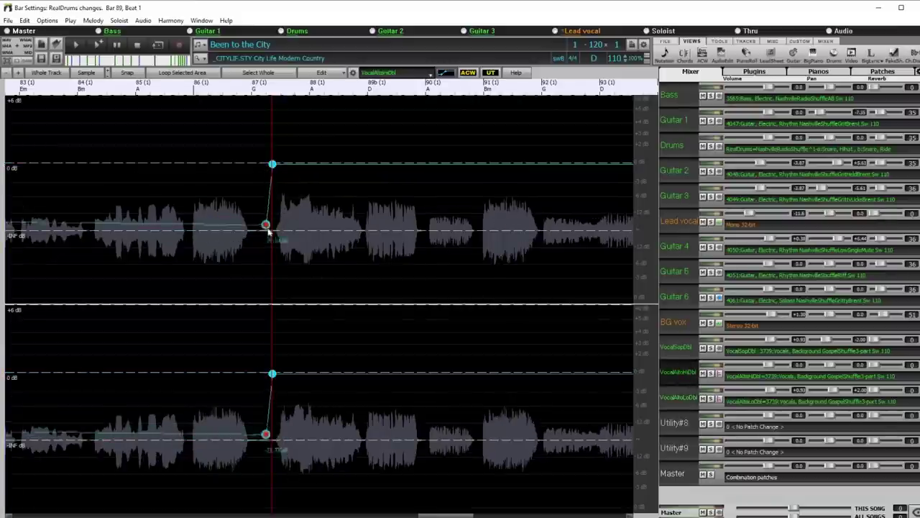
left_click(685, 352)
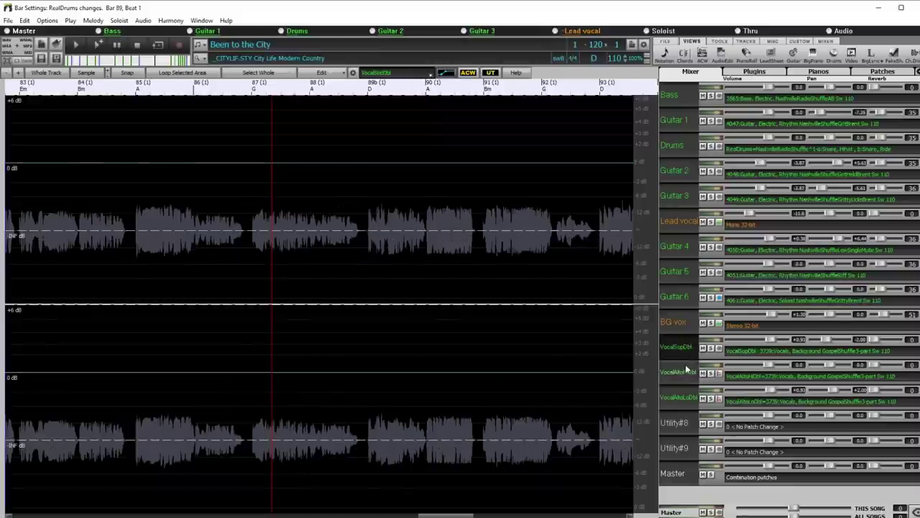
left_click(688, 375)
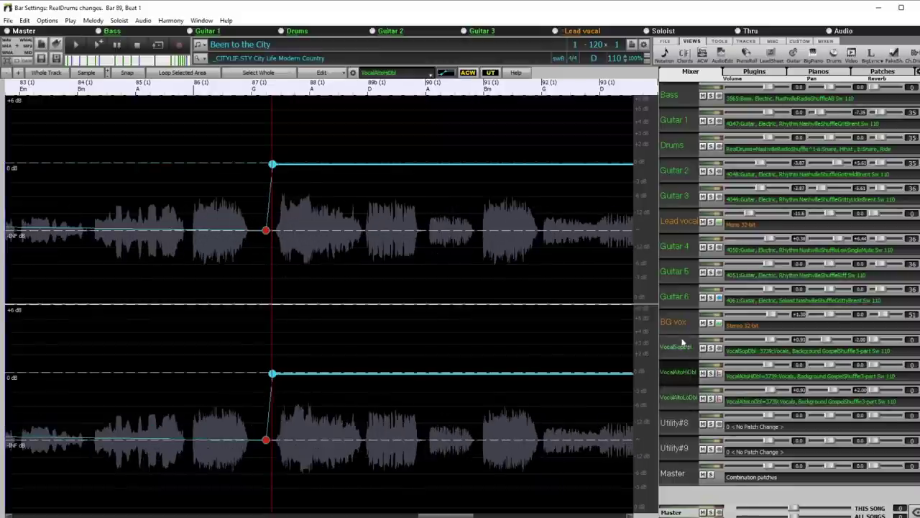
Step: Compare the three vocal stems' waveforms, and add volume automation on VocalSopDbl that drops it to -INF just before bar 89
left_click(684, 354)
left_click(685, 374)
left_click(688, 400)
left_click(679, 351)
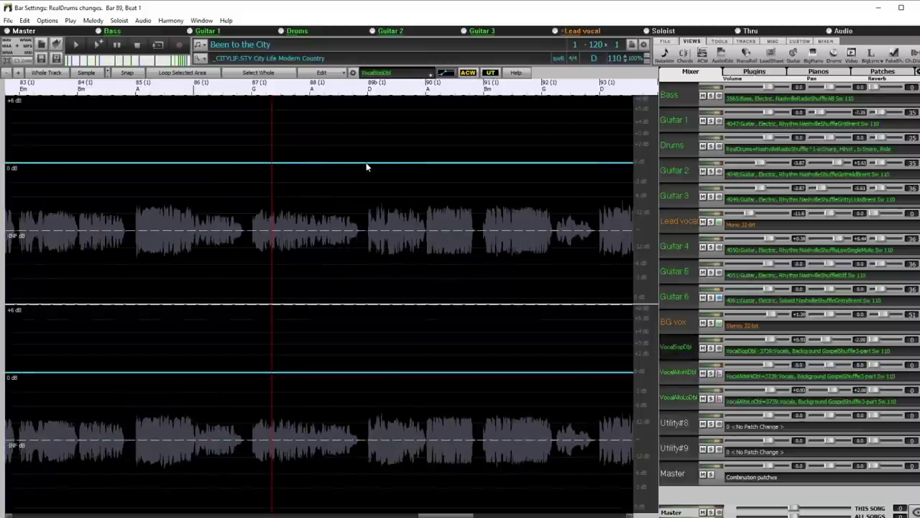
left_click_drag(365, 165, 364, 241)
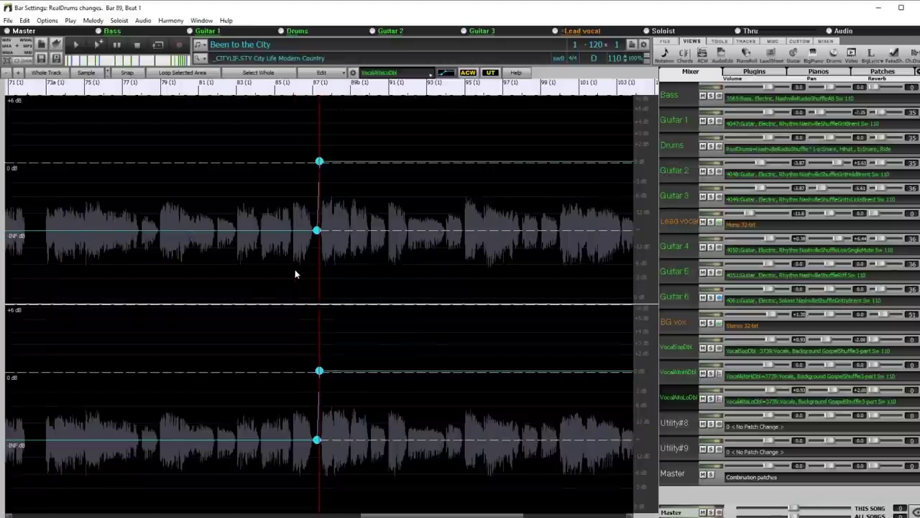
Step: Play the song from just before bar 86 with the chord sheet in view, and lower the three gospel vocal tracks' volumes
left_click(295, 273)
key("space")
scroll(319, 267, "up", 2)
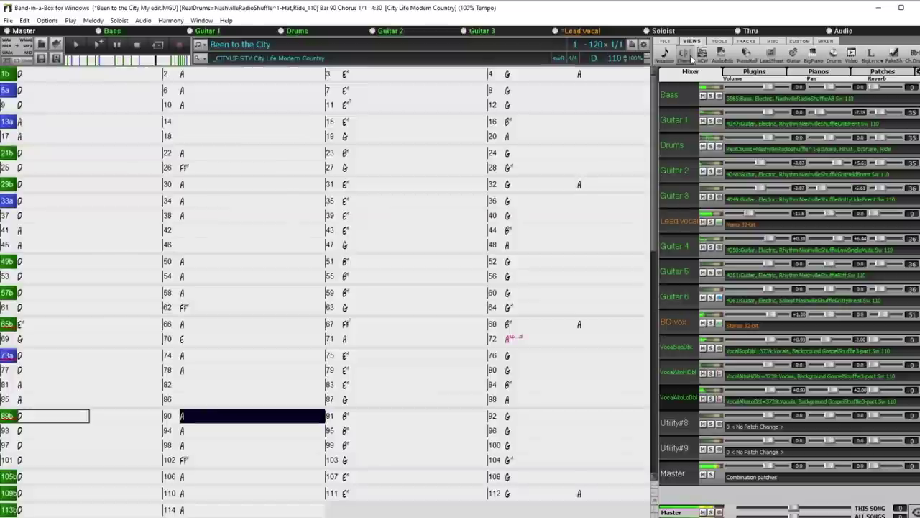
left_click(722, 55)
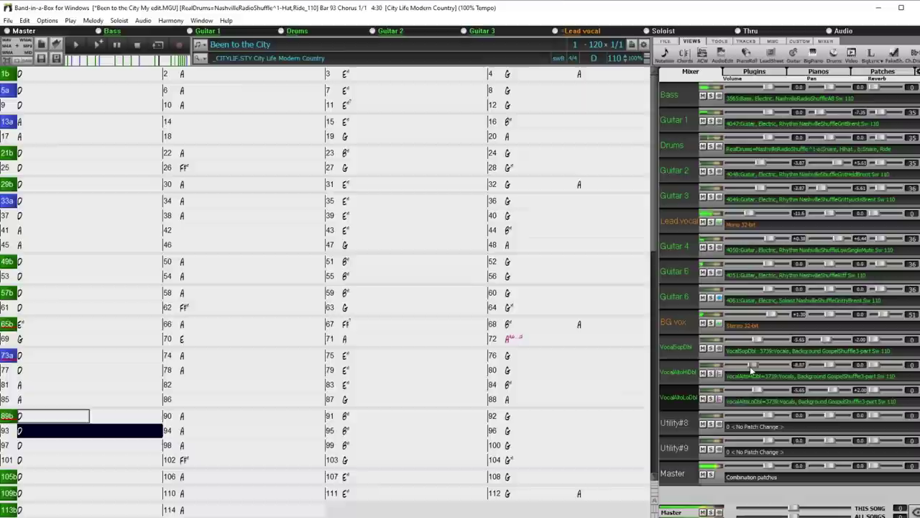
Step: Solo the gospel vocals to set their reverbs to 31, 45 and 54, and rebalance their volumes to about -6.75, -3.87 and -4.86 dB
left_click(710, 399)
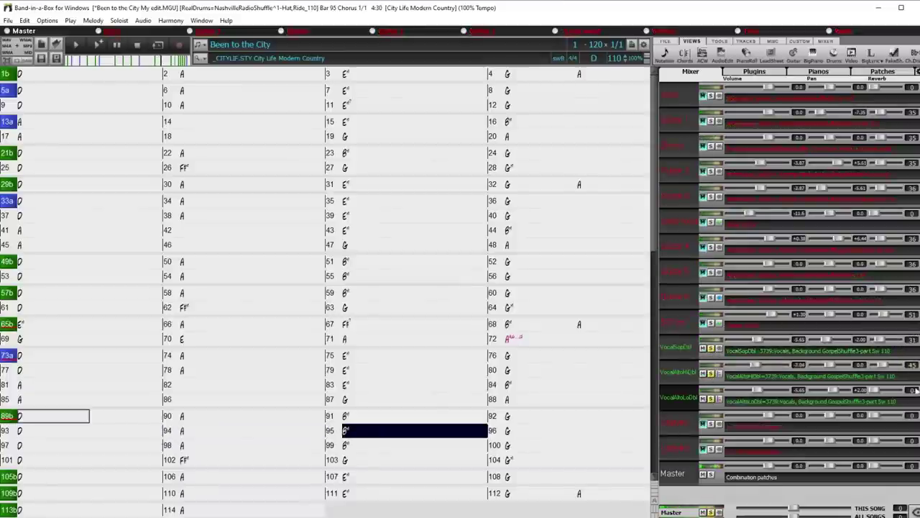
left_click(711, 373)
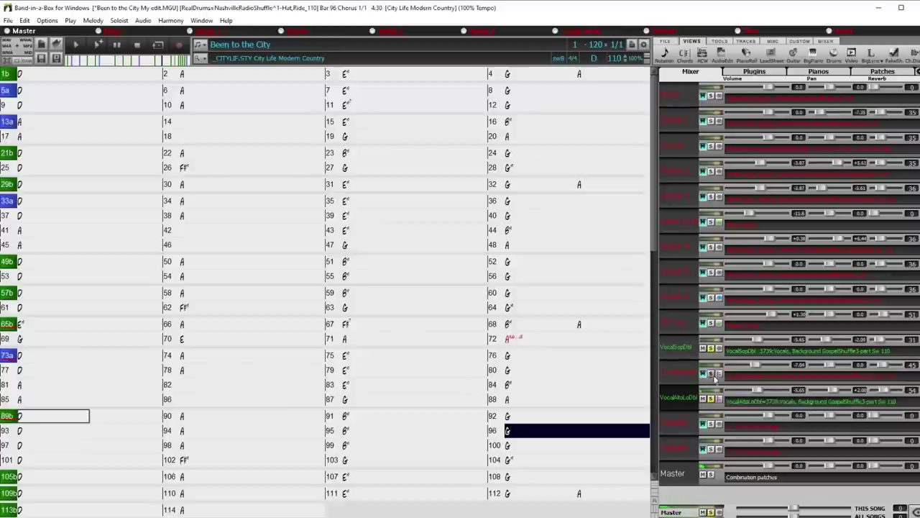
left_click(711, 374)
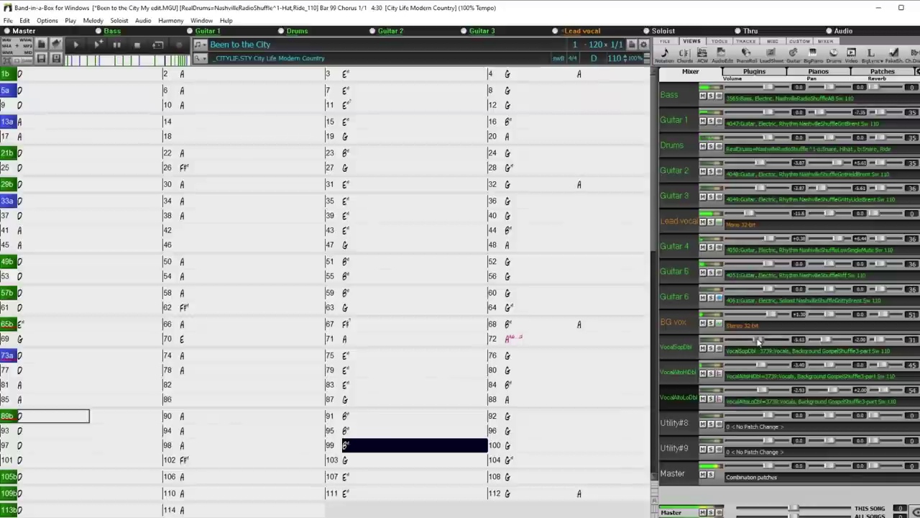
left_click_drag(766, 369, 762, 394)
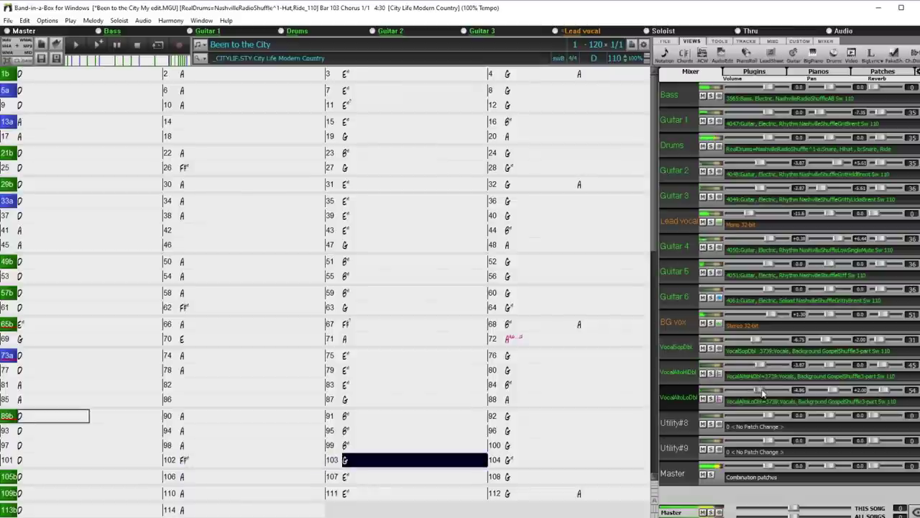
Step: Stop playback, select bar 89 and bring up the Lead vocal track's waveform for editing
left_click_drag(761, 395, 794, 391)
key("Escape")
key("alt+f")
key("Escape")
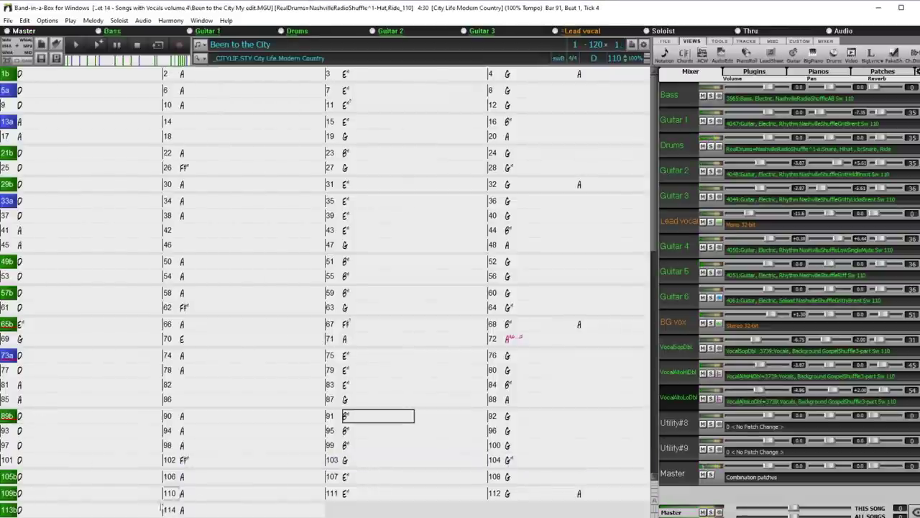
left_click(43, 417)
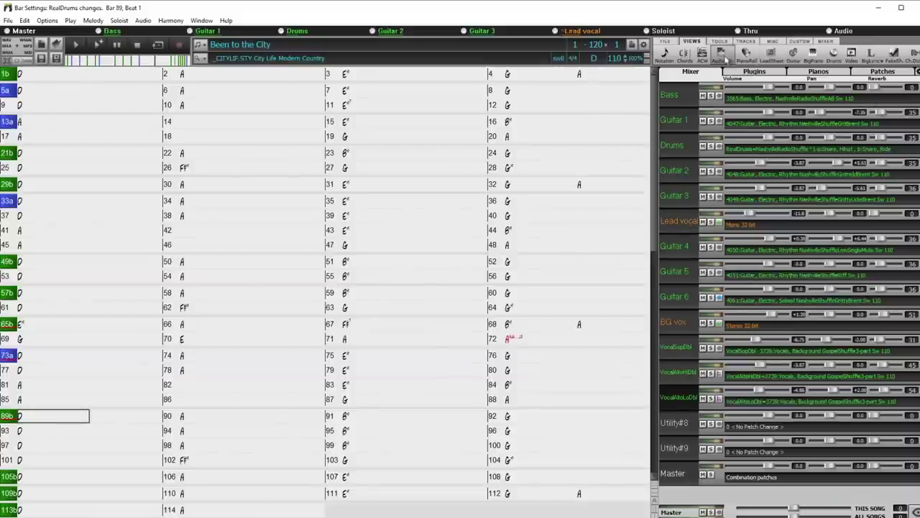
left_click(722, 54)
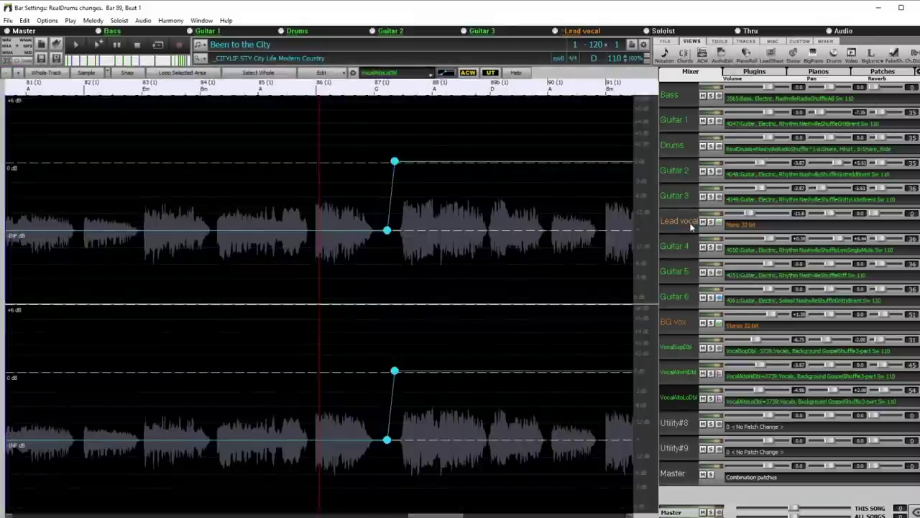
left_click(691, 226)
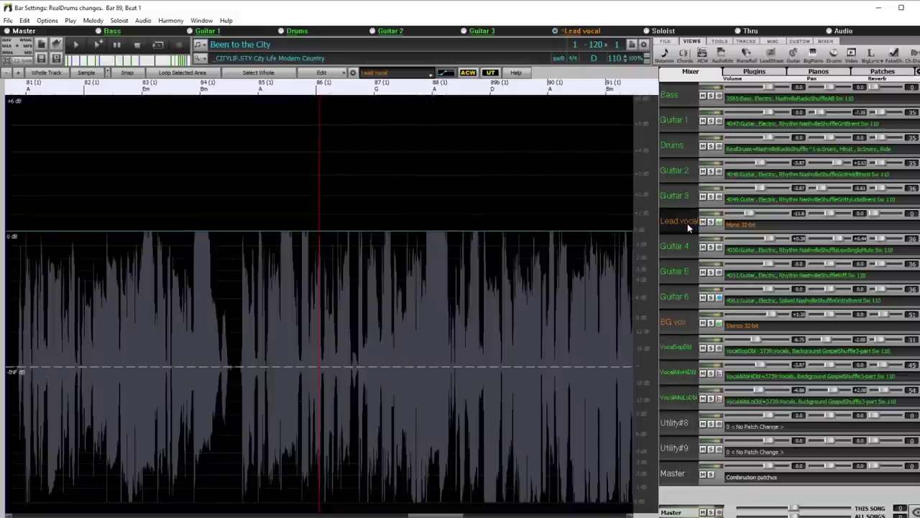
Step: Add volume automation on the Lead vocal rising from about 0 dB to about 2.95 dB early in bar 88, auditioning the passage
double_click(450, 264)
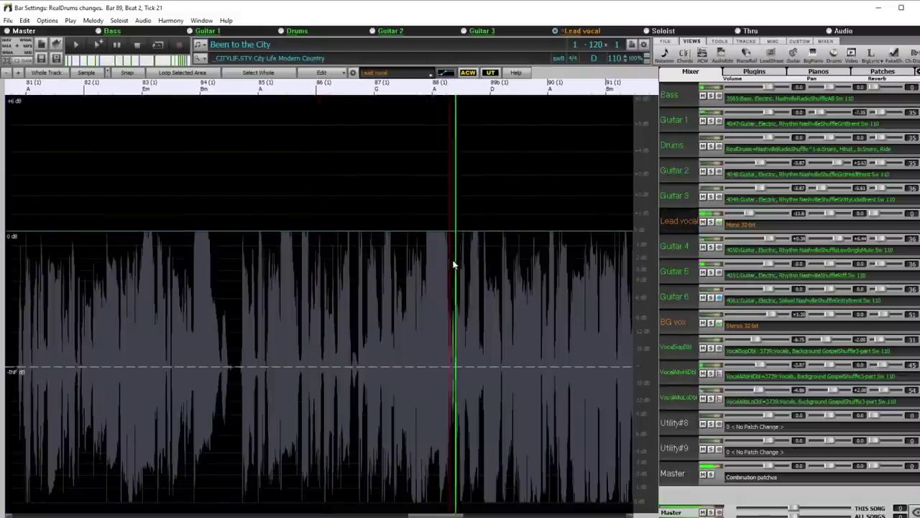
scroll(401, 280, "up", 1)
key("space")
left_click(321, 229)
left_click_drag(329, 232, 340, 191)
key("space")
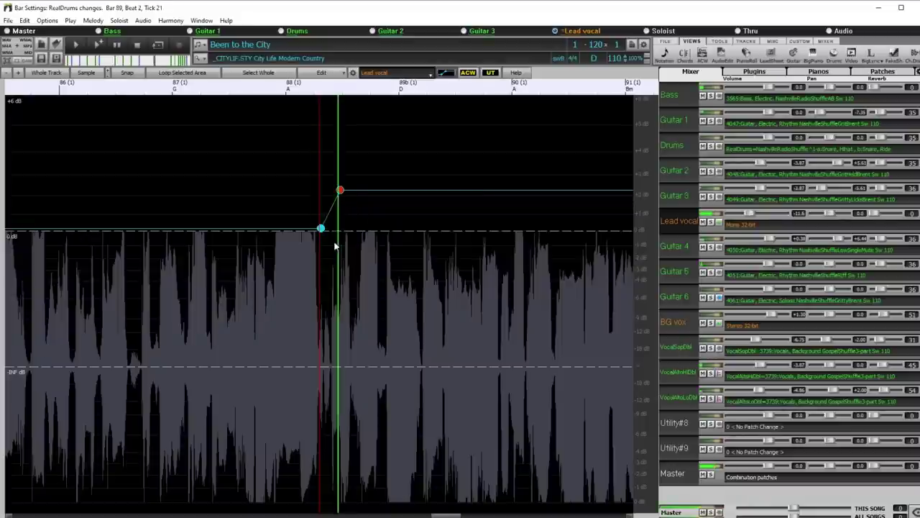
key("space")
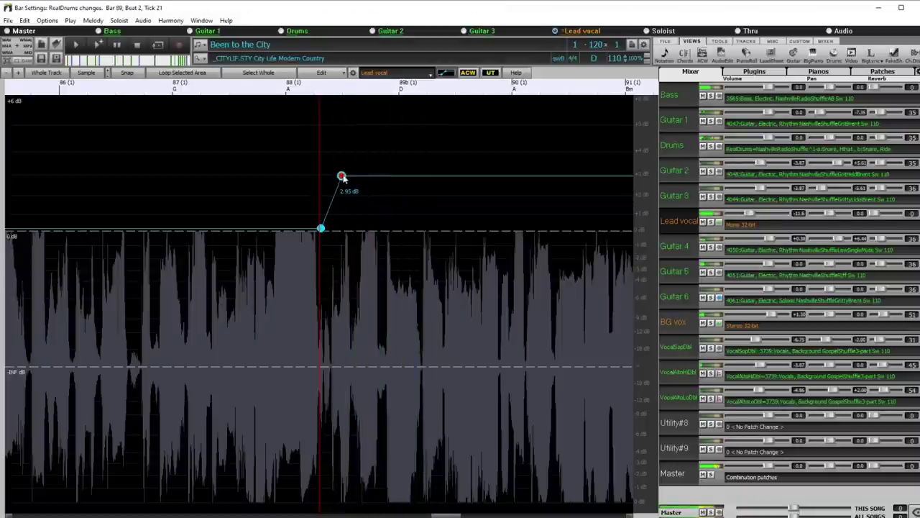
key("space")
Step: Listen to the boosted Lead vocal with the chord sheet in view, stopping at bar 102
scroll(330, 269, "down", 1)
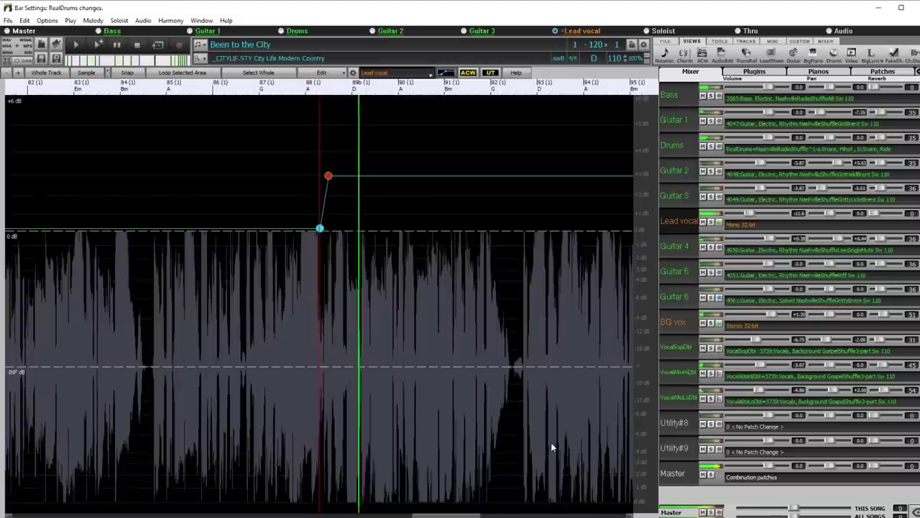
scroll(510, 344, "down", 1)
scroll(510, 344, "down", 1)
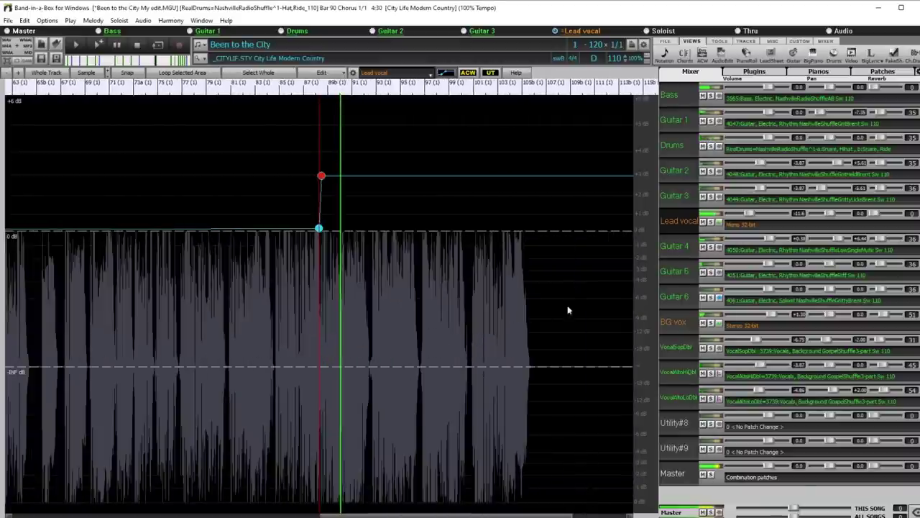
left_click(684, 54)
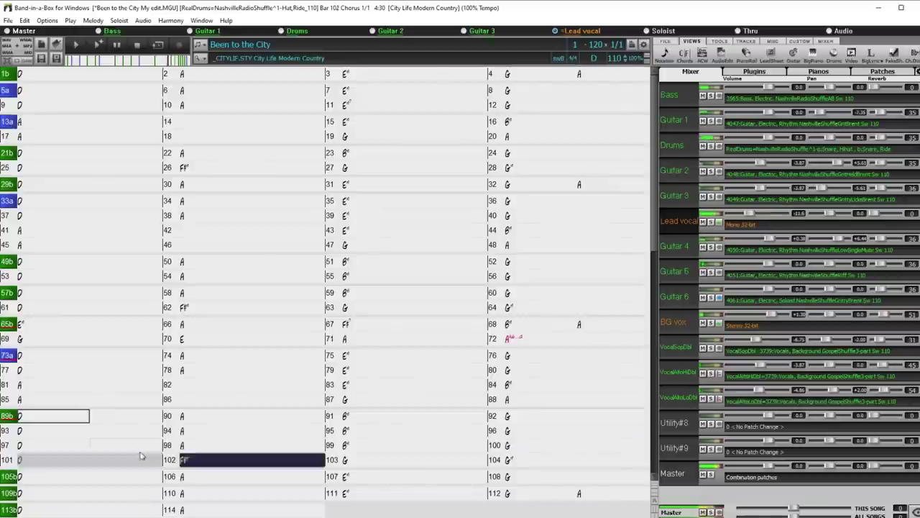
left_click(137, 46)
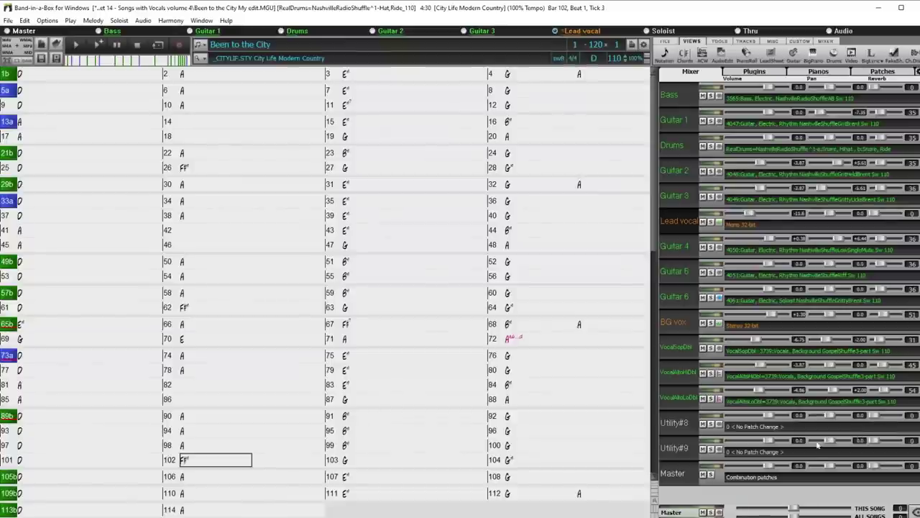
Step: Assign RealTrack 3749 "Vocals, BackgroundSoloist GospelShuffleSoulful Sw 110" to the Utility#8 track and generate it
left_click(685, 425)
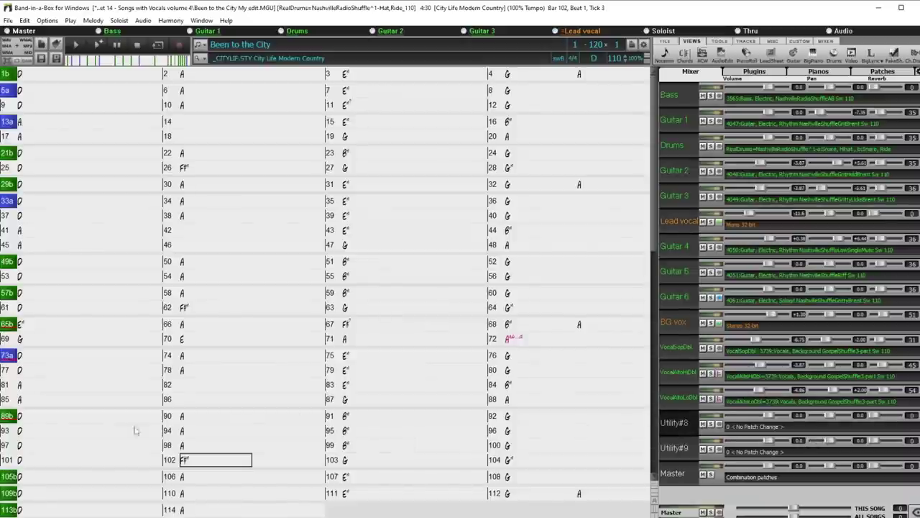
left_click(47, 447)
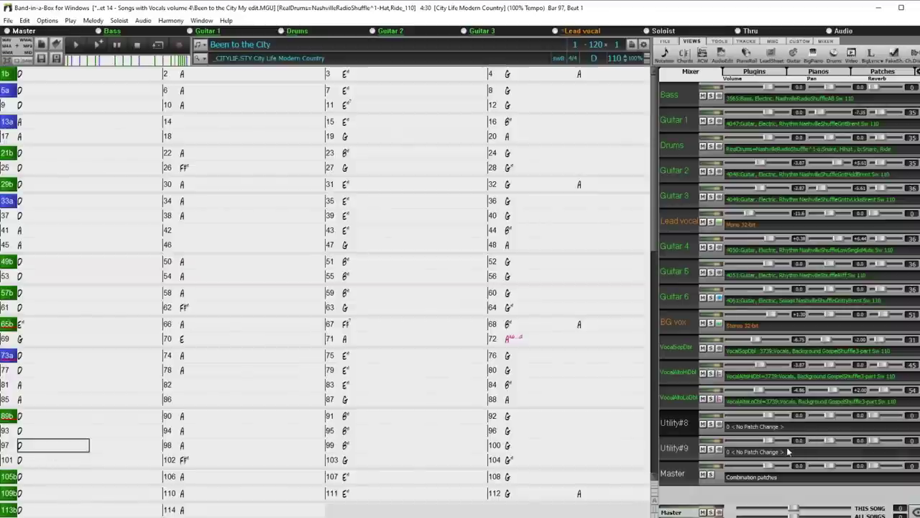
right_click(693, 424)
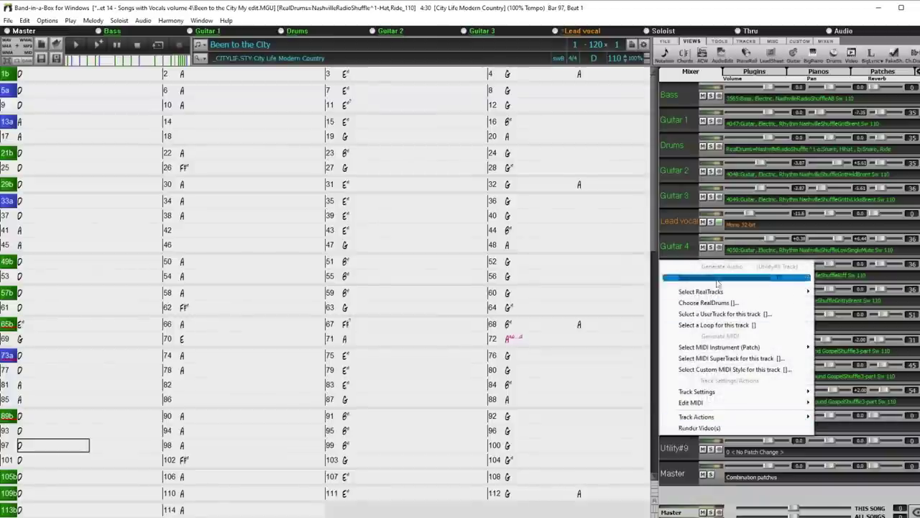
mouse_move(716, 297)
left_click(616, 295)
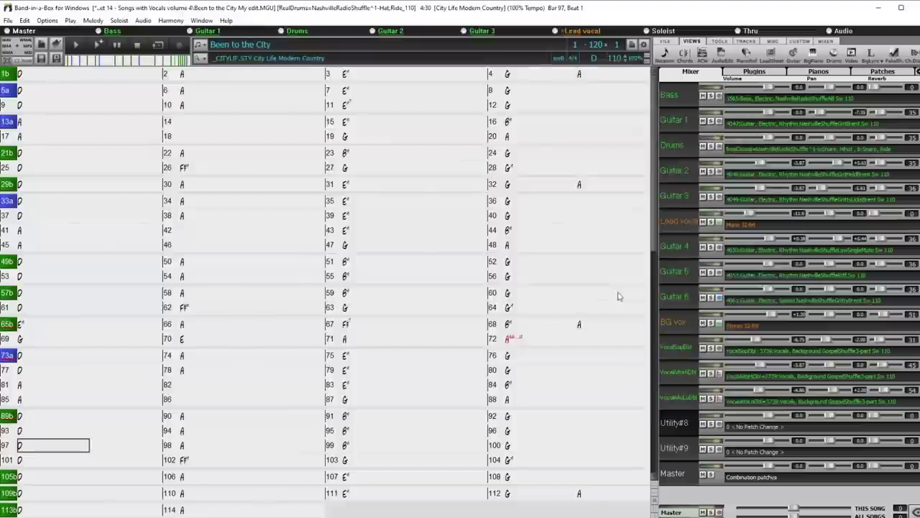
scroll(288, 321, "down", 2)
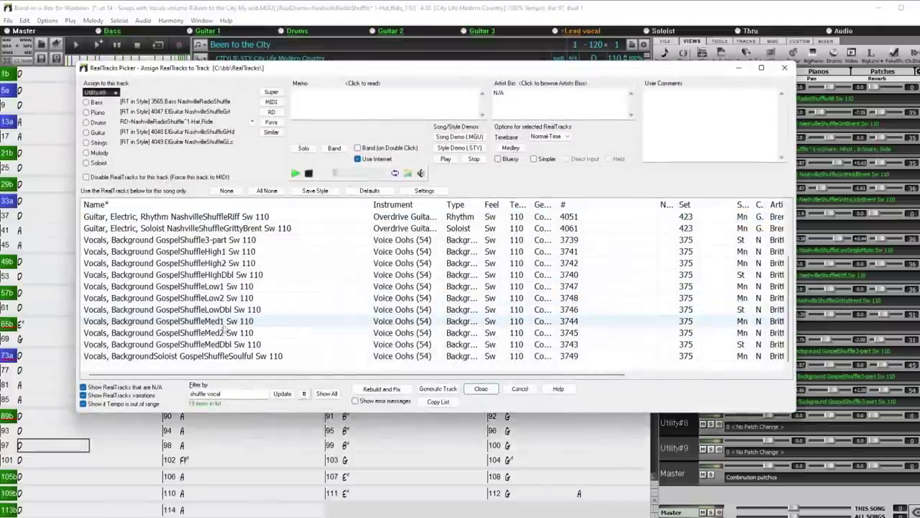
left_click(134, 357)
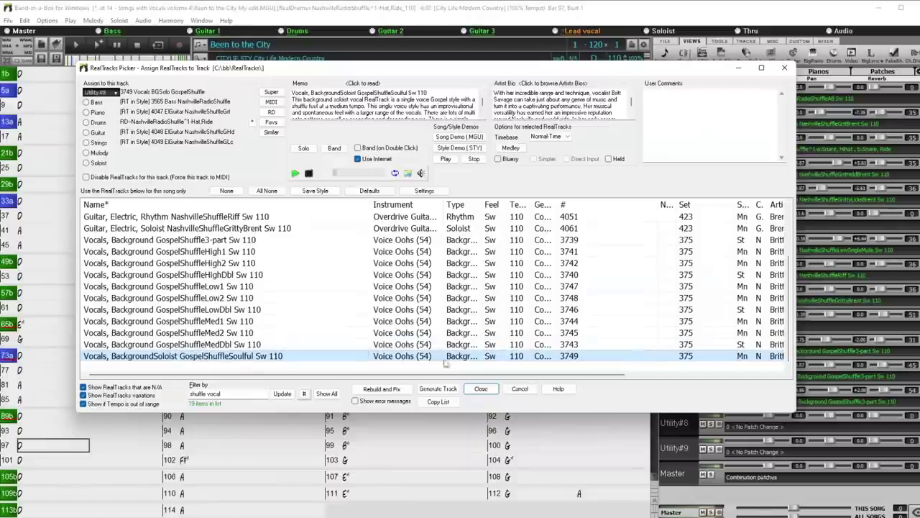
left_click(440, 389)
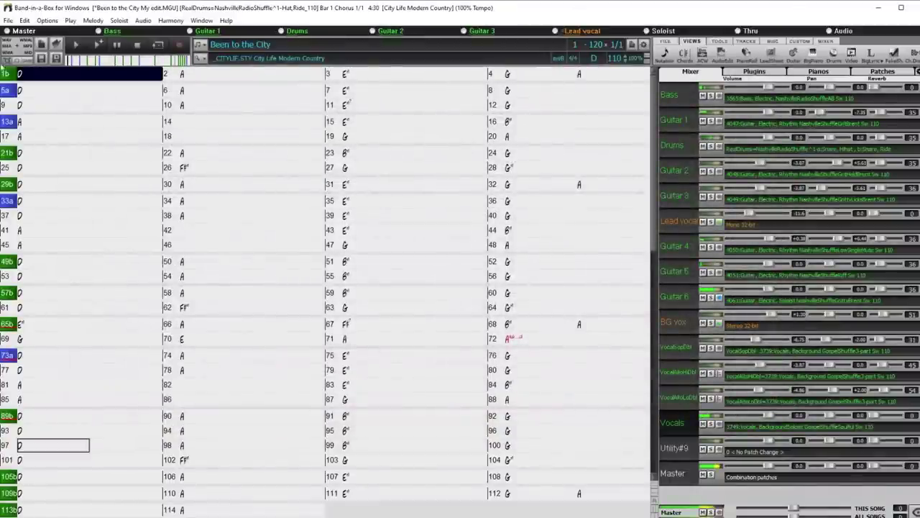
Step: Stop playback and lower the new Vocals track's volume automation to -INF from the start of the song
left_click(684, 425)
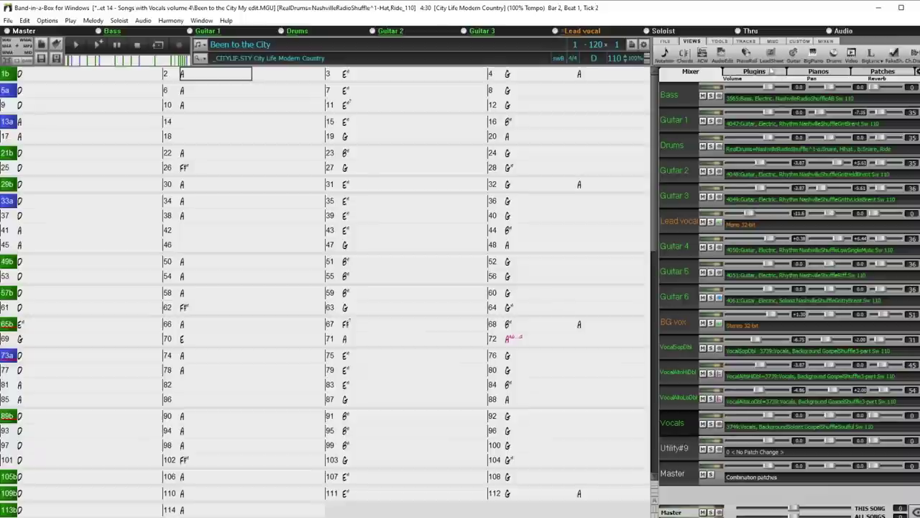
left_click(723, 54)
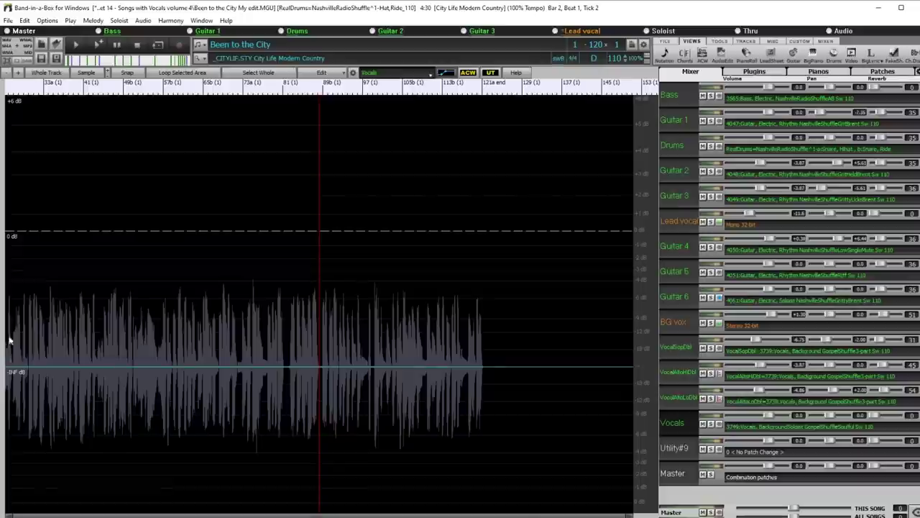
scroll(11, 340, "up", 5)
left_click_drag(9, 234, 6, 370)
scroll(314, 290, "down", 2)
left_click(564, 312)
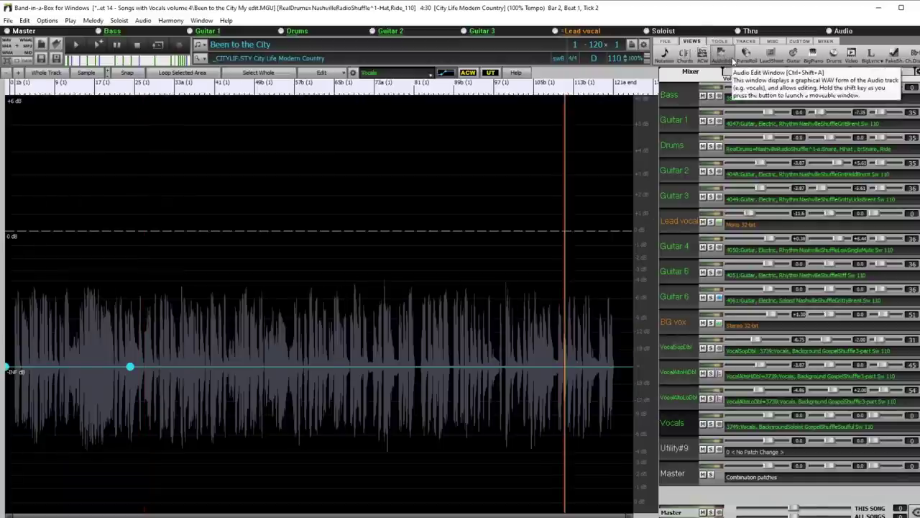
Step: Add volume automation on the Vocals track rising from -INF just before bar 96 to about 0 dB at bar 96
left_click(684, 55)
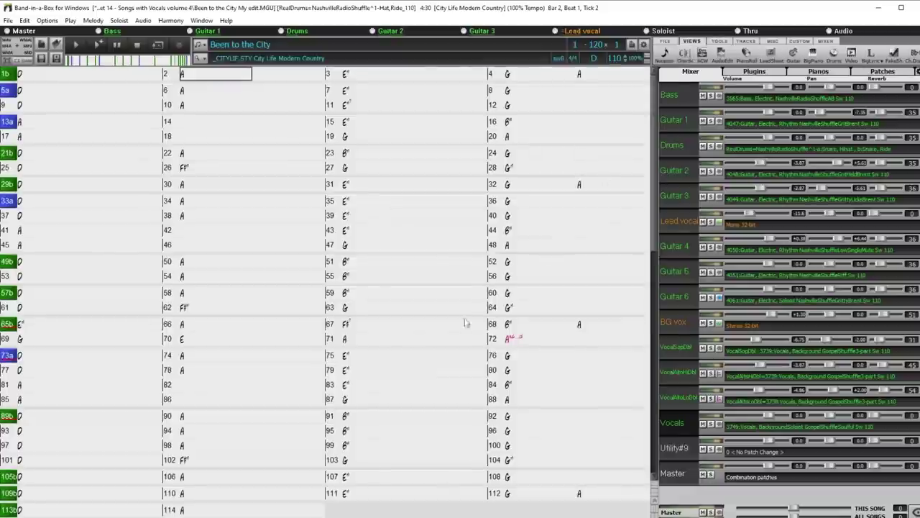
left_click(36, 450)
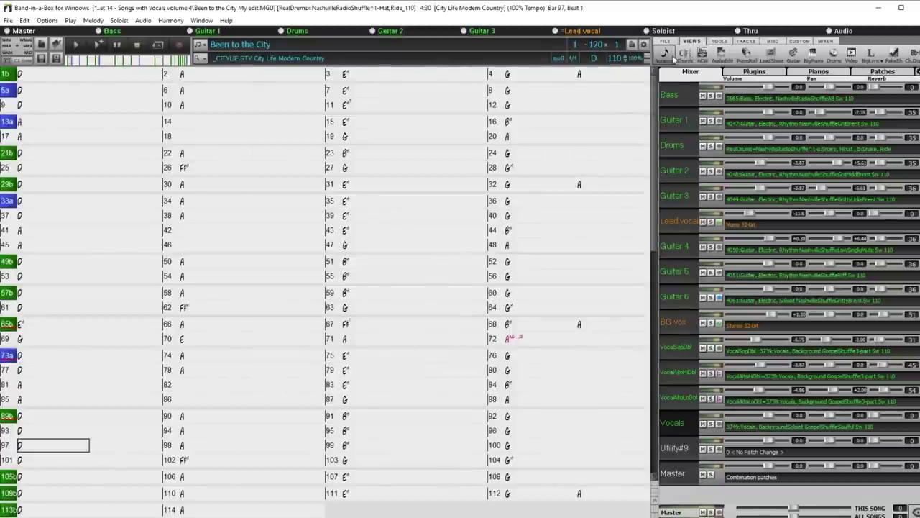
left_click(722, 54)
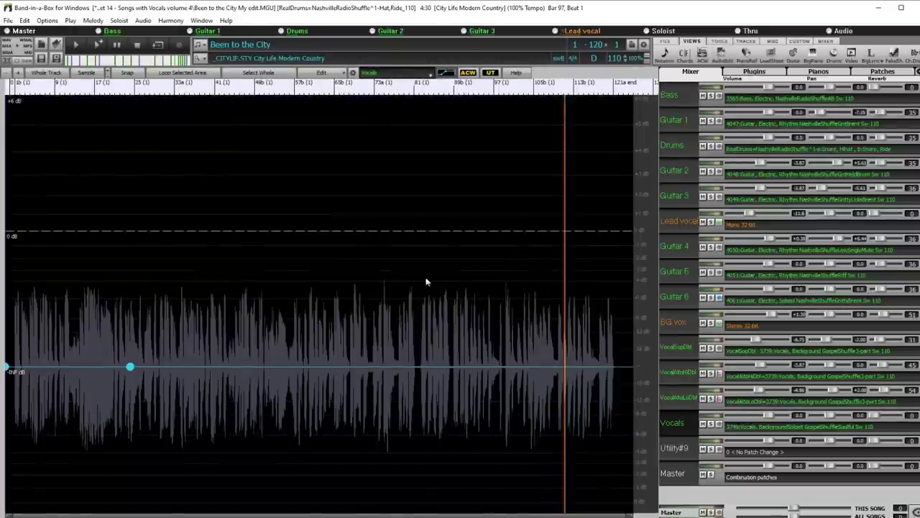
scroll(345, 319, "up", 2)
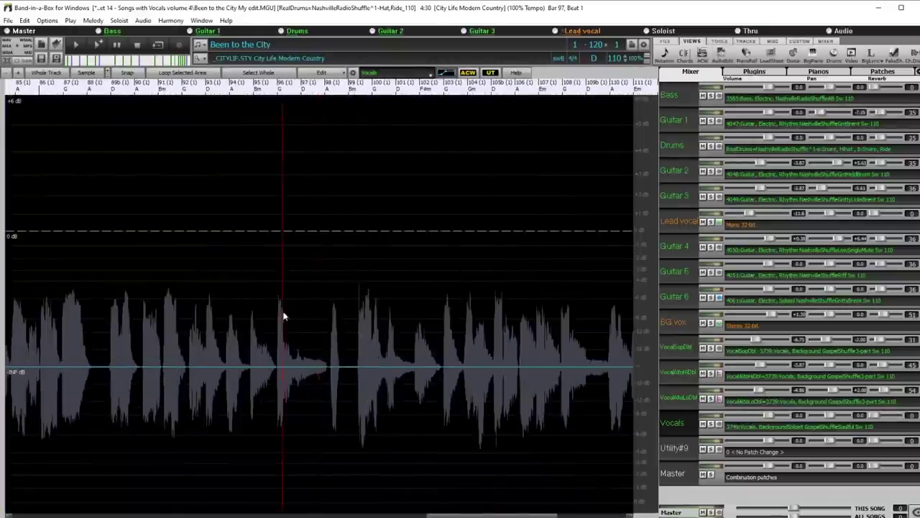
scroll(358, 288, "up", 2)
left_click(295, 366)
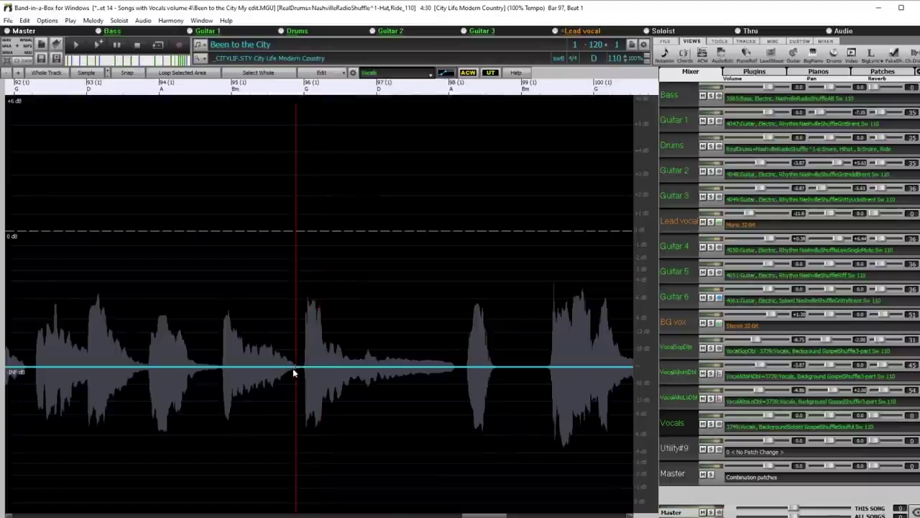
left_click_drag(308, 369, 307, 230)
scroll(329, 269, "down", 2)
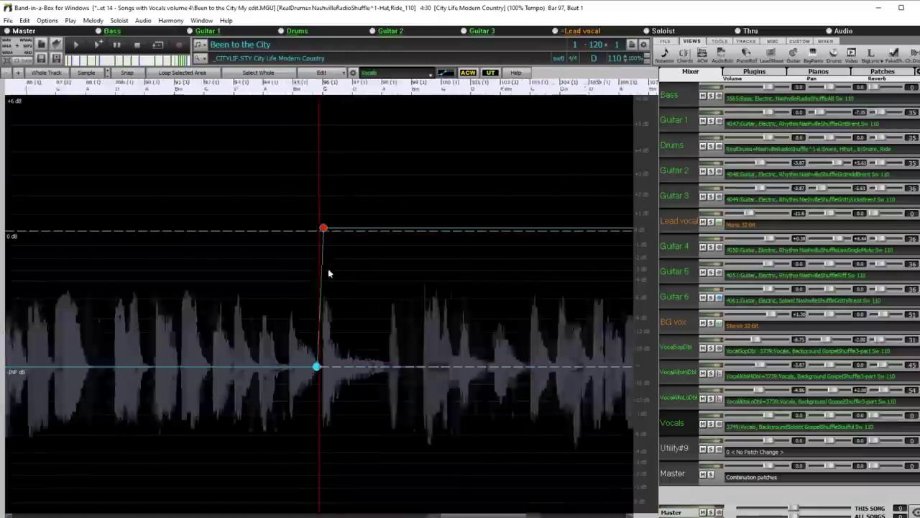
Step: Place the playback position just before bar 96 and solo the Vocals, Drums, Bass and Guitar 2 tracks
left_click(314, 391)
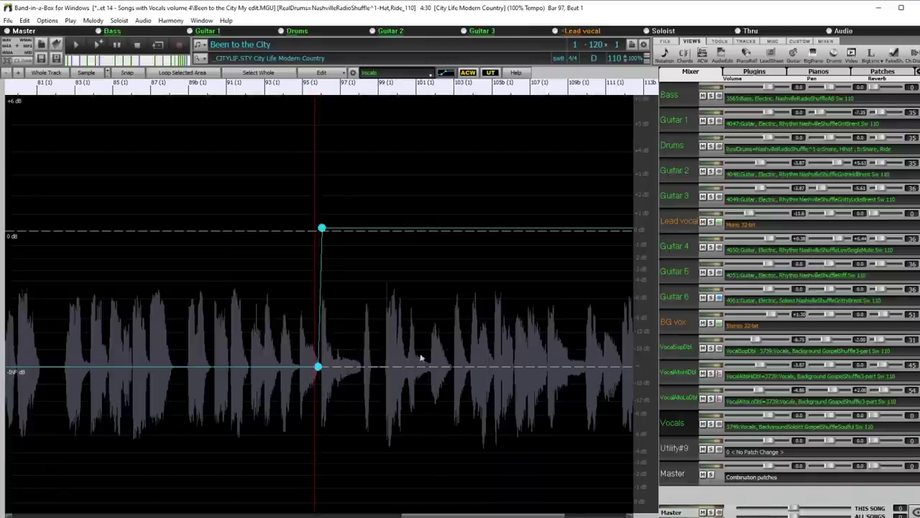
left_click(712, 425)
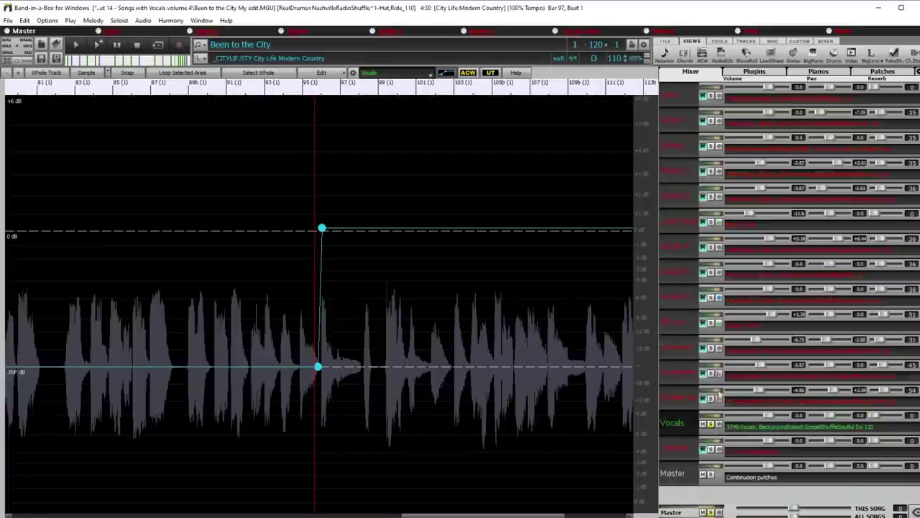
left_click(710, 147)
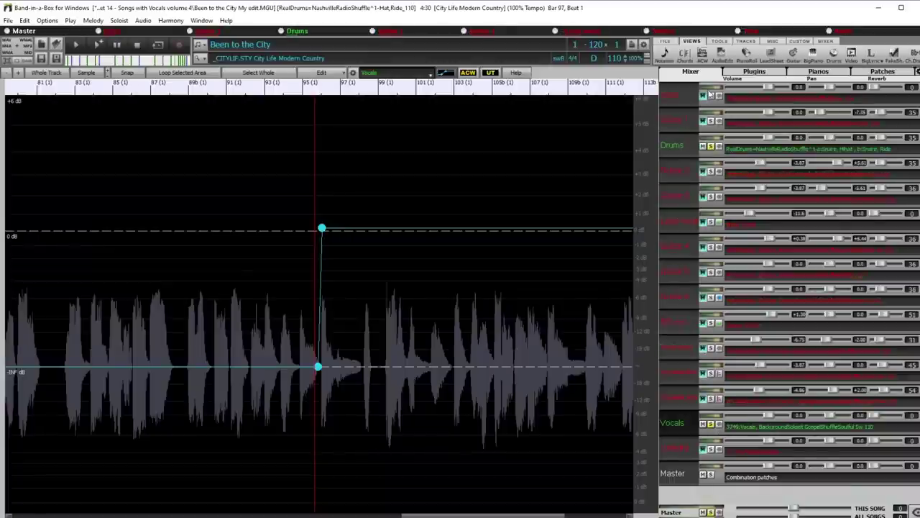
left_click(712, 96)
left_click(711, 171)
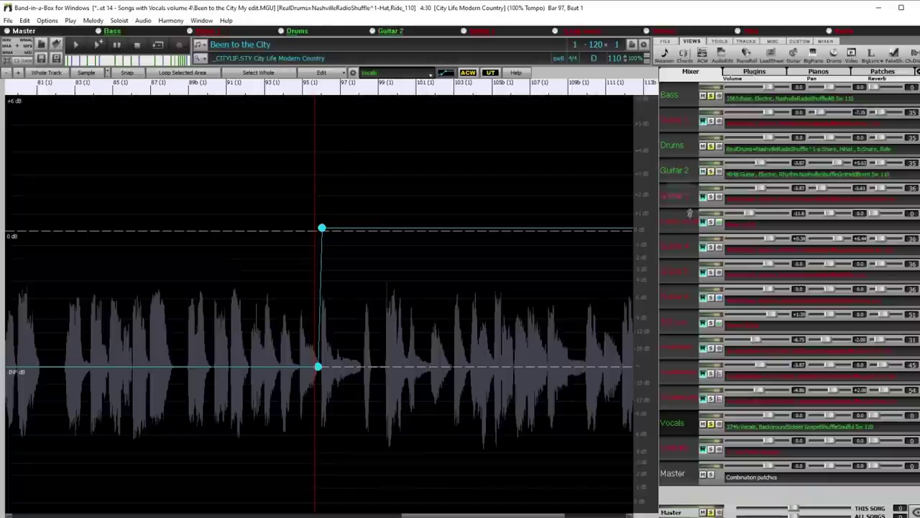
Step: Play the soloed section, set the Vocals reverb to 65, and raise its automation level from bar 96 to slightly above +1 dB
scroll(312, 339, "up", 1)
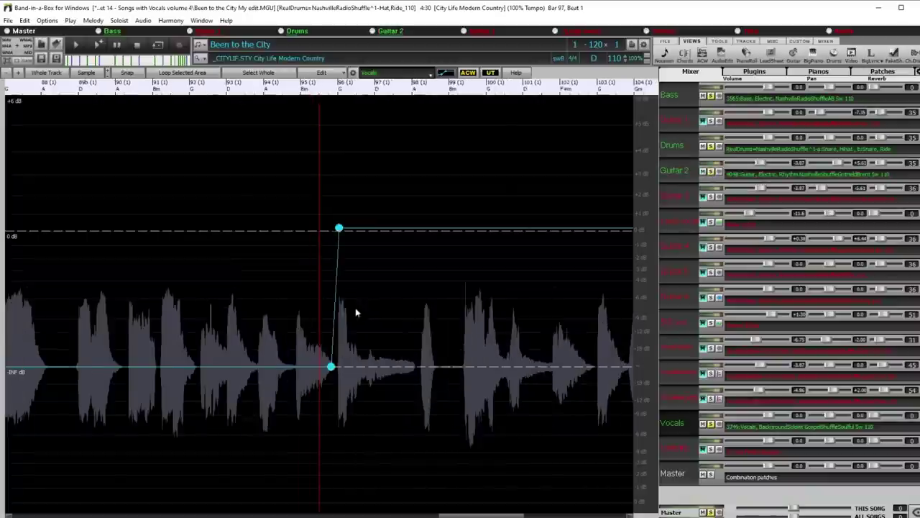
key("space")
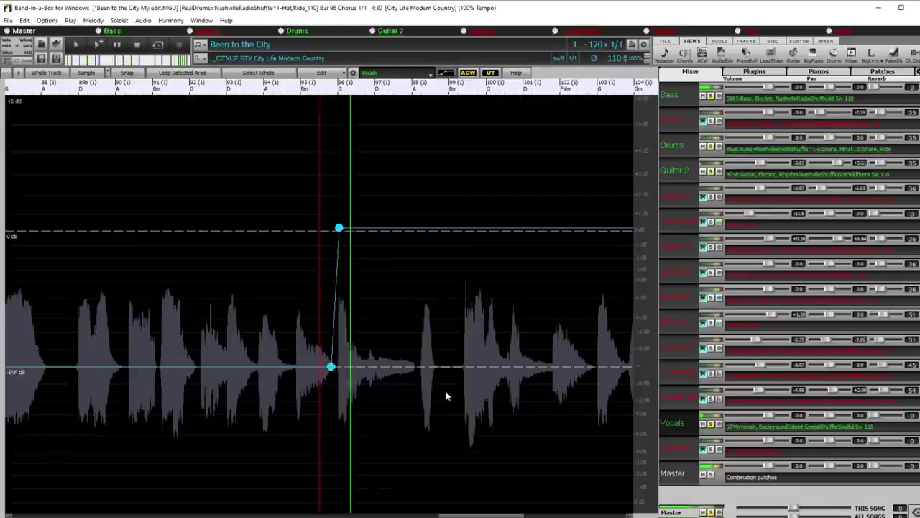
left_click(899, 417)
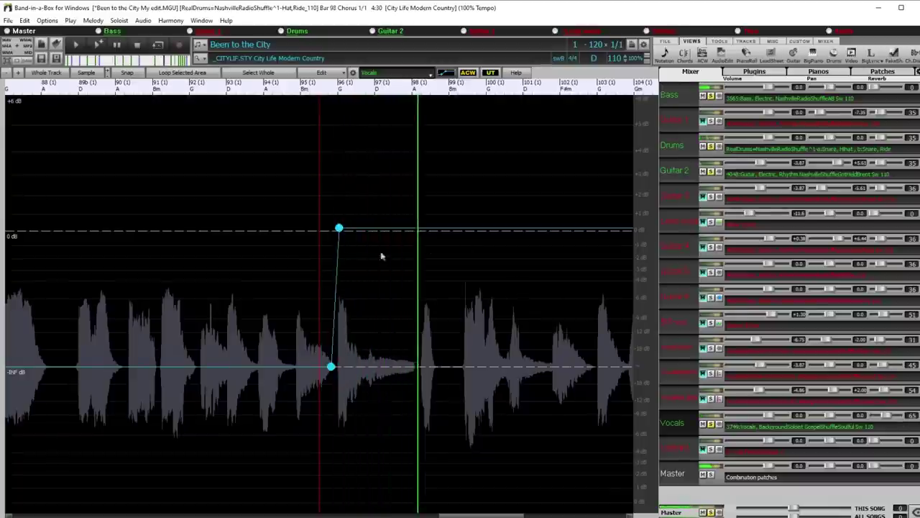
left_click_drag(339, 228, 339, 208)
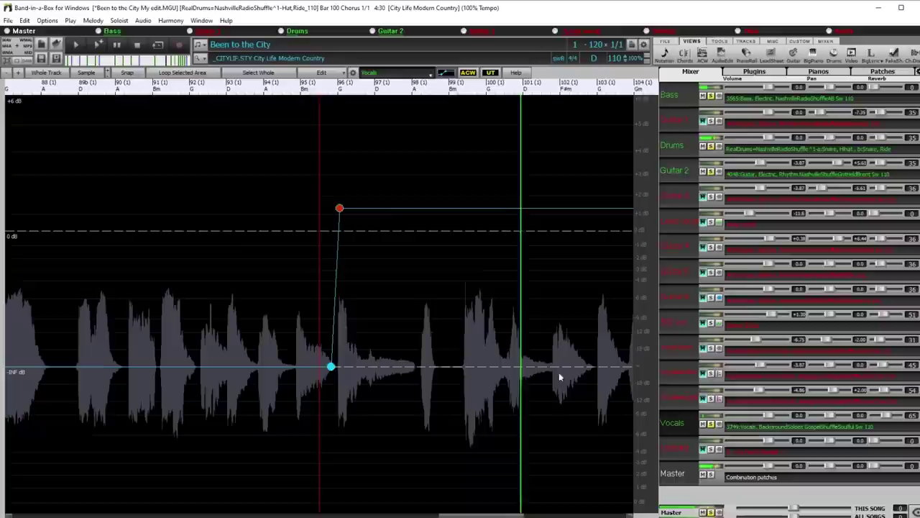
Step: Regenerate the Vocals part from bar 98 to just before bar 102, and audition the new take
mouse_move(554, 374)
left_mouse_down()
mouse_move(395, 389)
mouse_move(416, 388)
left_mouse_up()
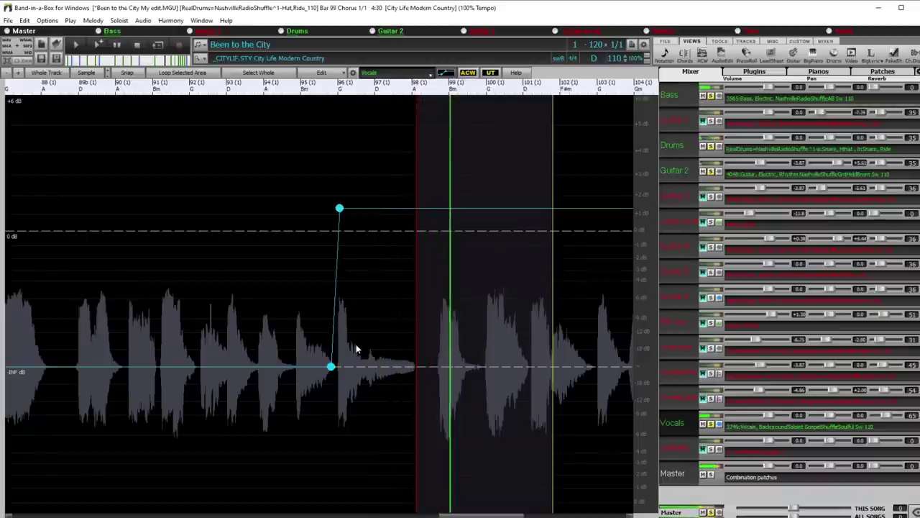
key("space")
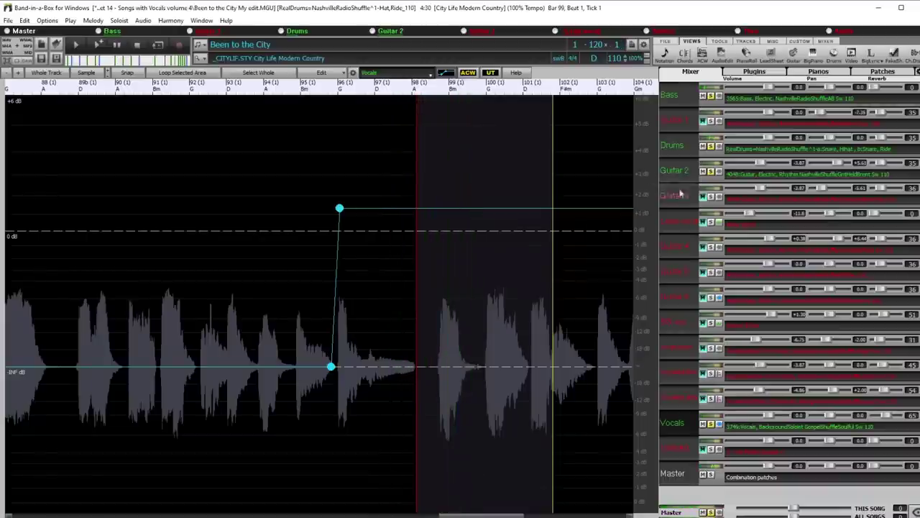
Step: Add the Lead vocal track to the soloed tracks and play them together to check the Vocals part after bar 96
left_click(712, 223)
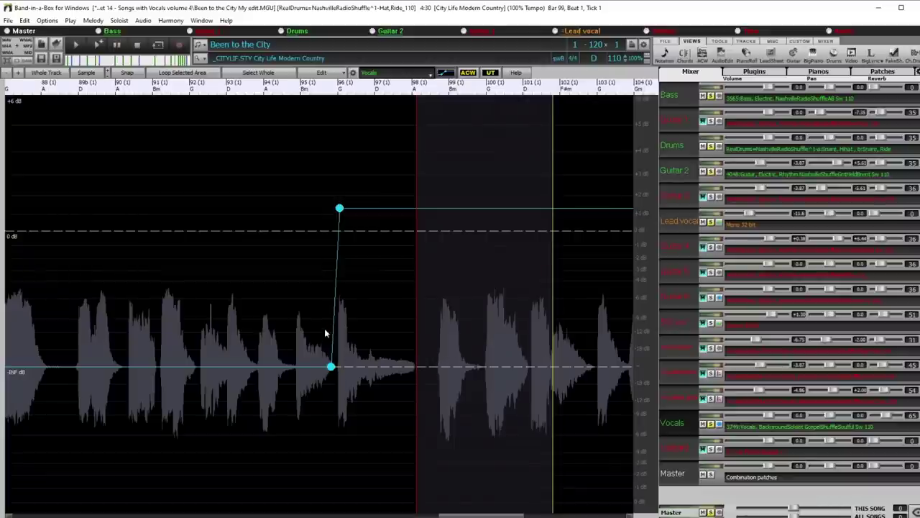
left_click(320, 285)
key("space")
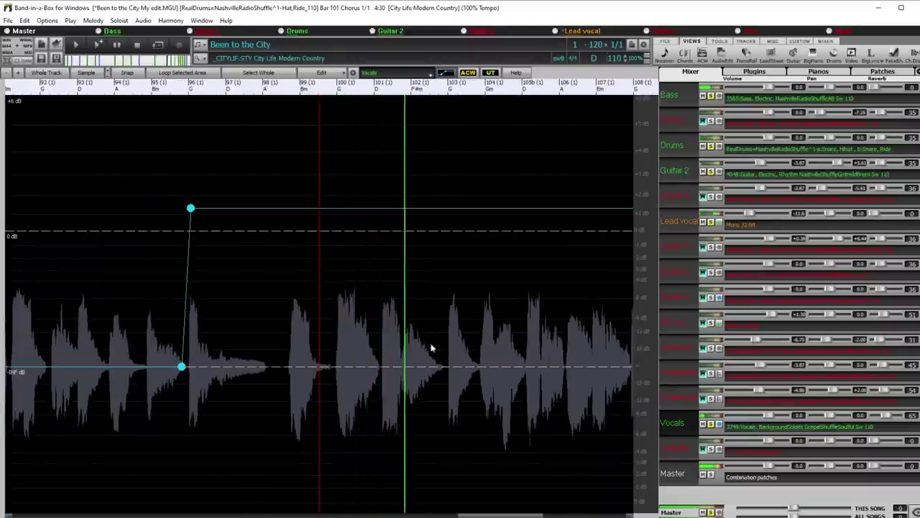
scroll(456, 372, "down", 2)
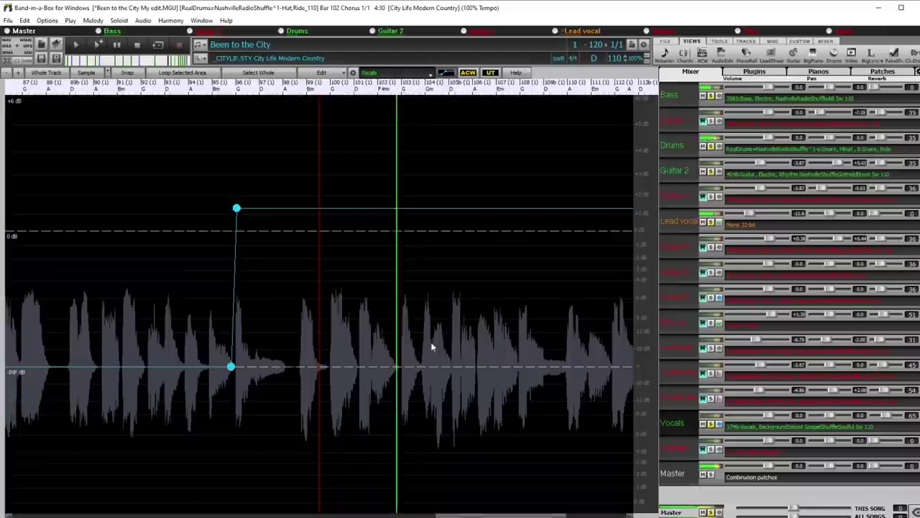
scroll(433, 347, "up", 3)
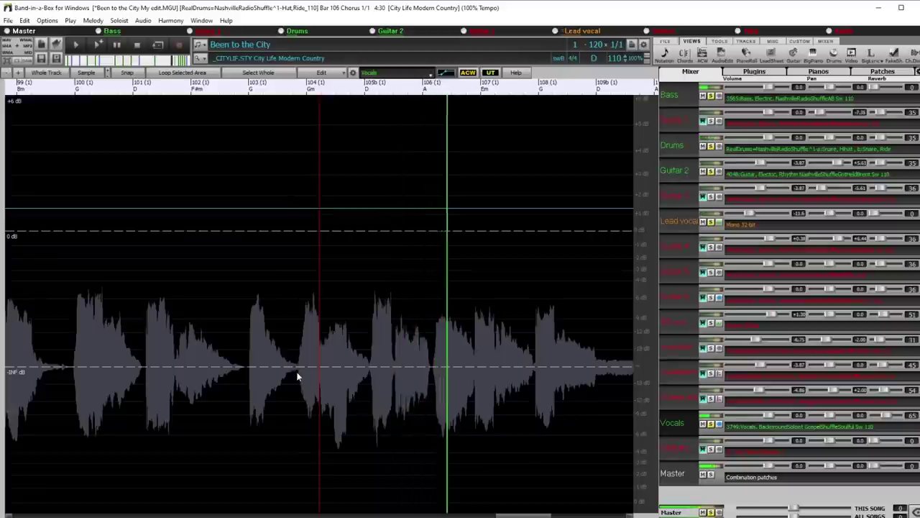
key("space")
Step: Select the Vocals audio around bars 106 to 108, followed by the stretch from about bar 109 to just before bar 110
left_click_drag(433, 336, 531, 334)
scroll(531, 334, "down", 2)
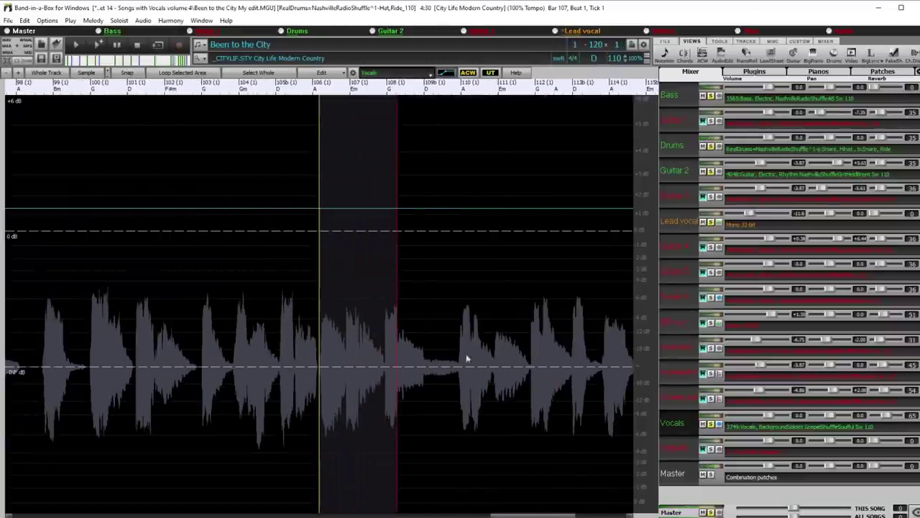
left_click_drag(418, 374, 456, 384)
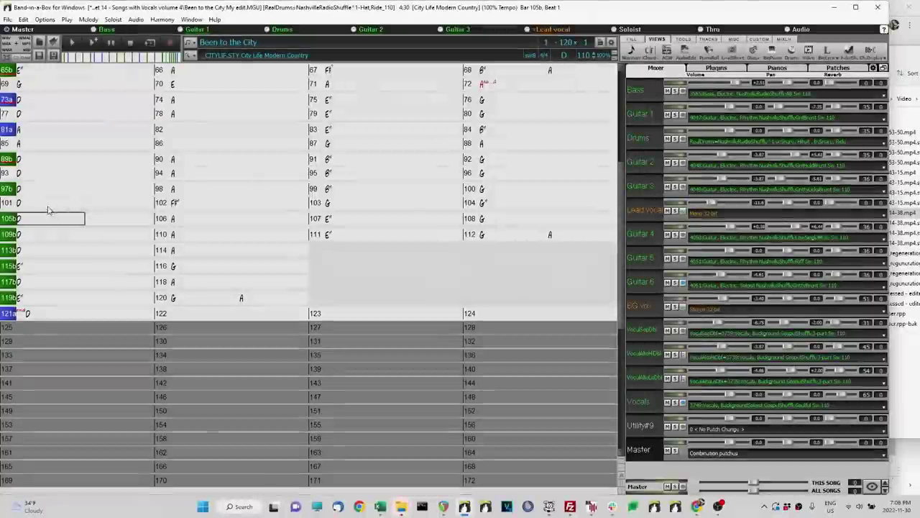
left_click(81, 224)
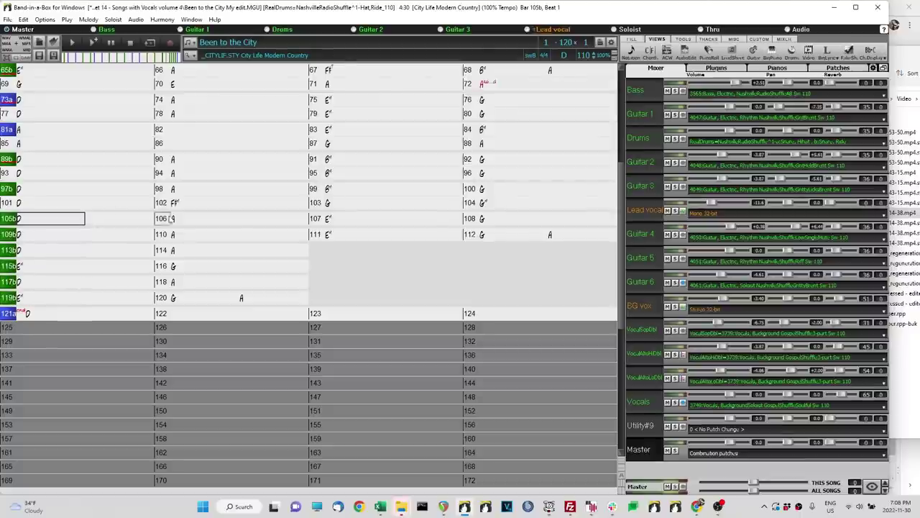
left_click_drag(28, 221, 606, 243)
left_click(194, 221)
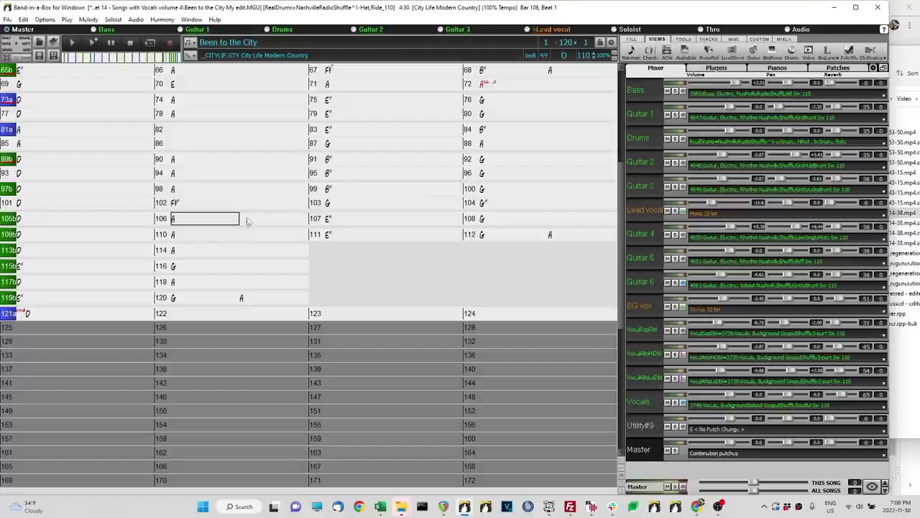
left_click(367, 222)
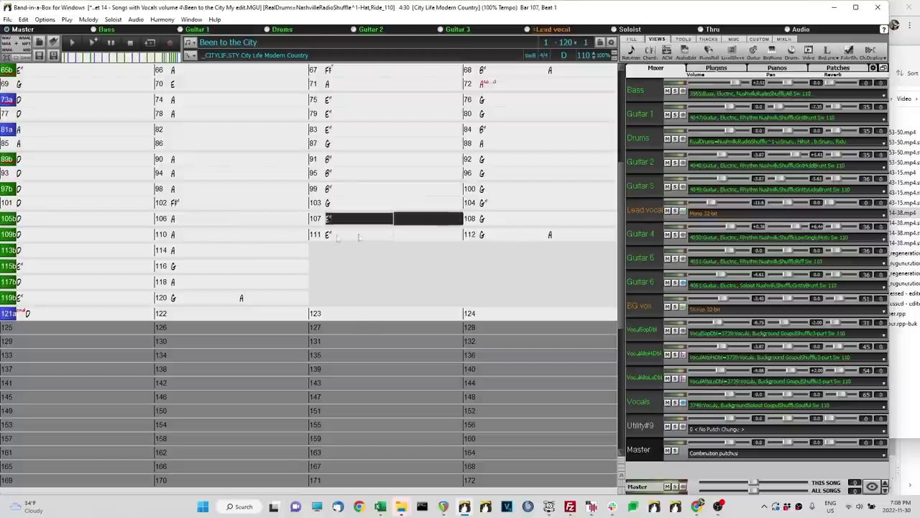
left_click(425, 234)
Step: Request drum fills at bars 106 and 110, and regenerate and play the song to hear them
left_click(195, 219)
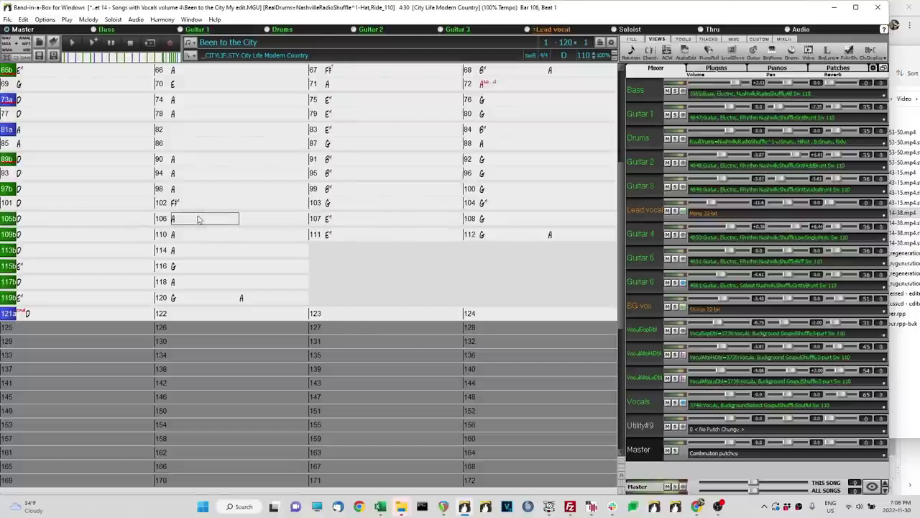
left_click(162, 219)
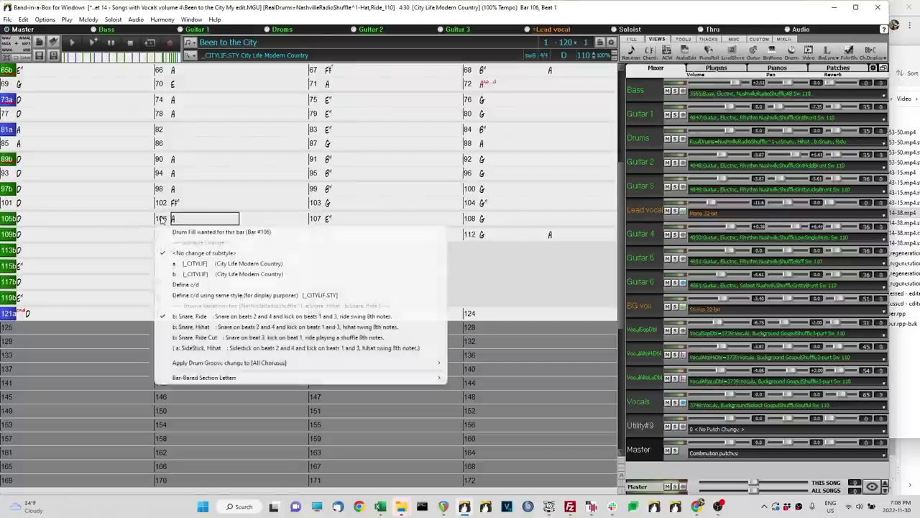
left_click(182, 232)
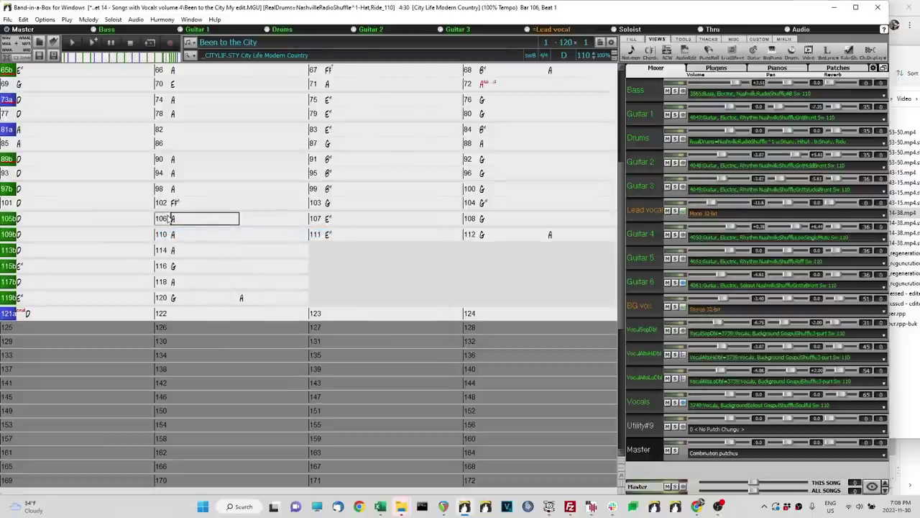
left_click(162, 235)
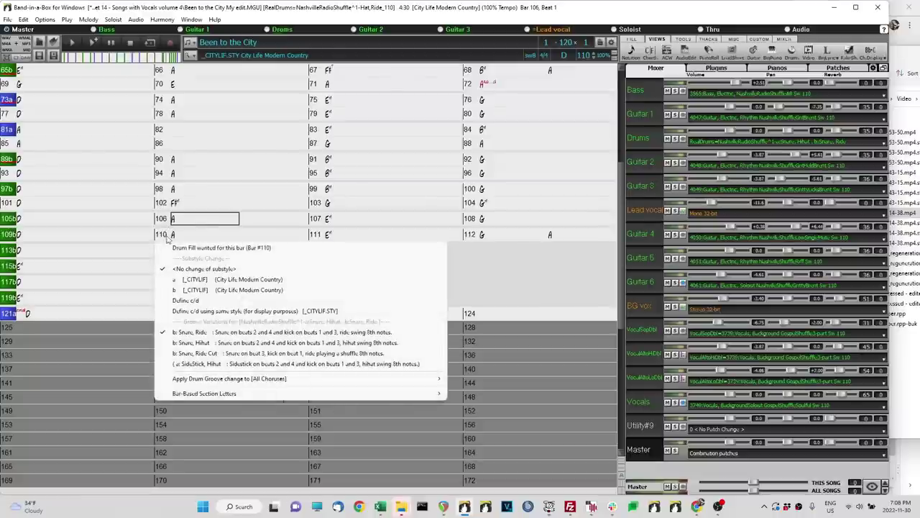
left_click(191, 248)
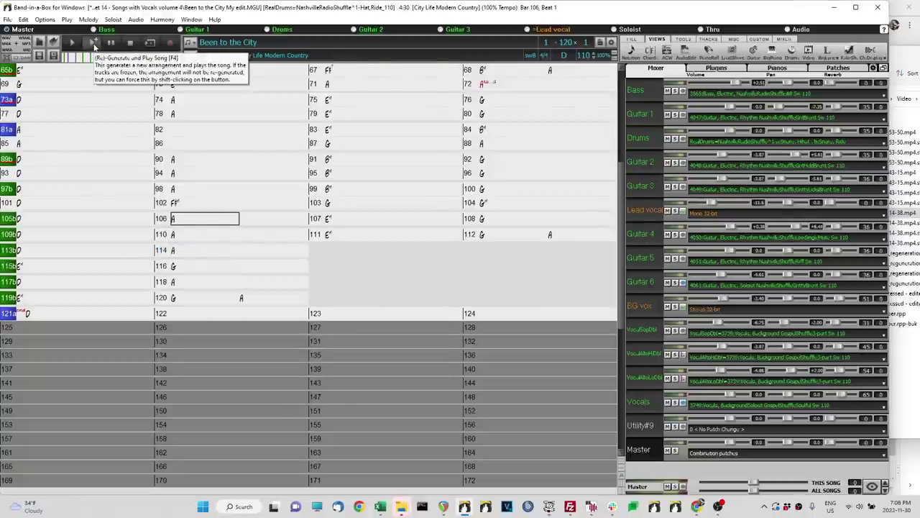
left_click(93, 45)
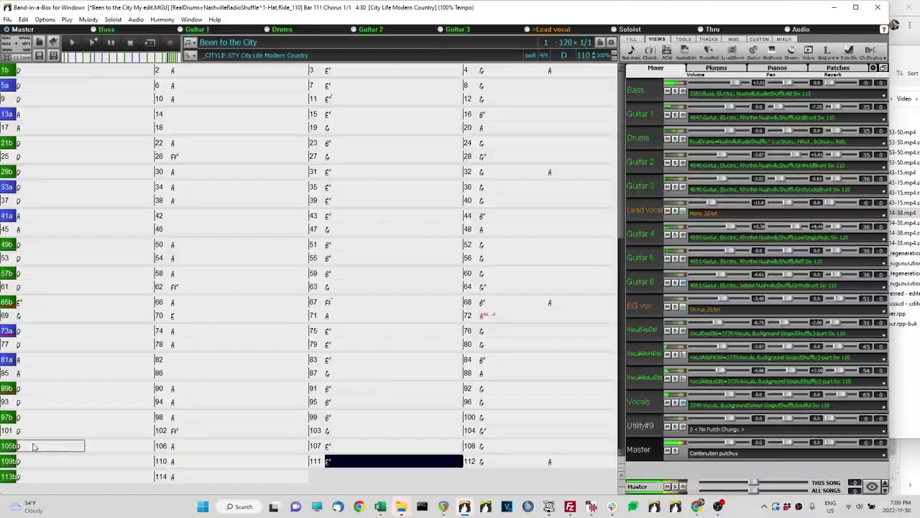
left_click(132, 43)
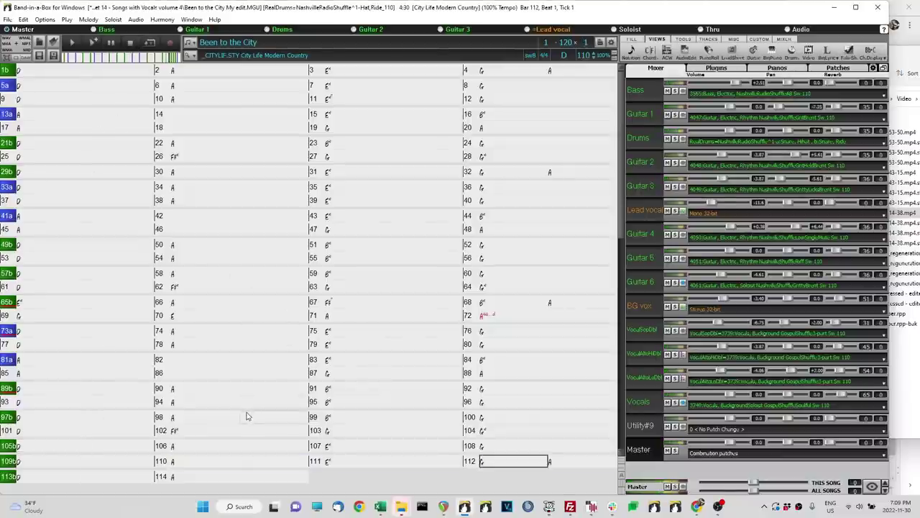
Step: Review bars 104 and 105 in the chord sheet and play the song from bar 103
scroll(242, 417, "down", 2)
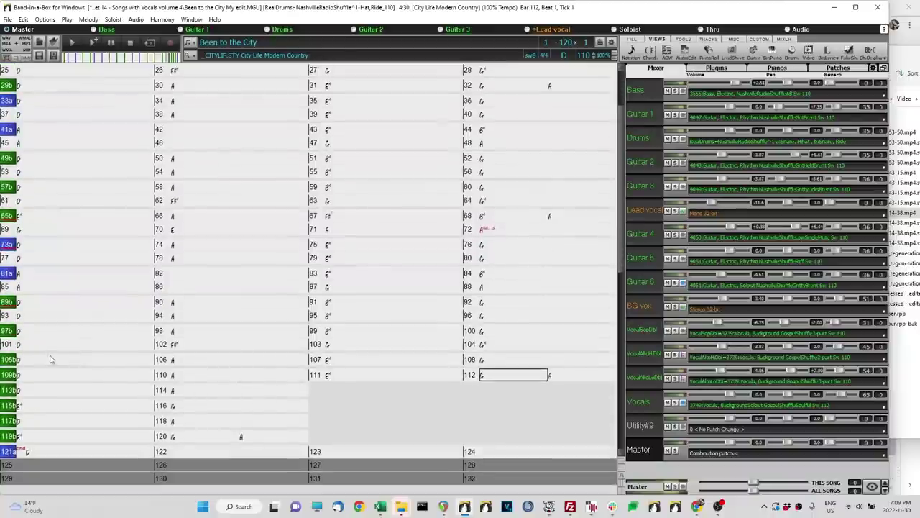
left_click(46, 360)
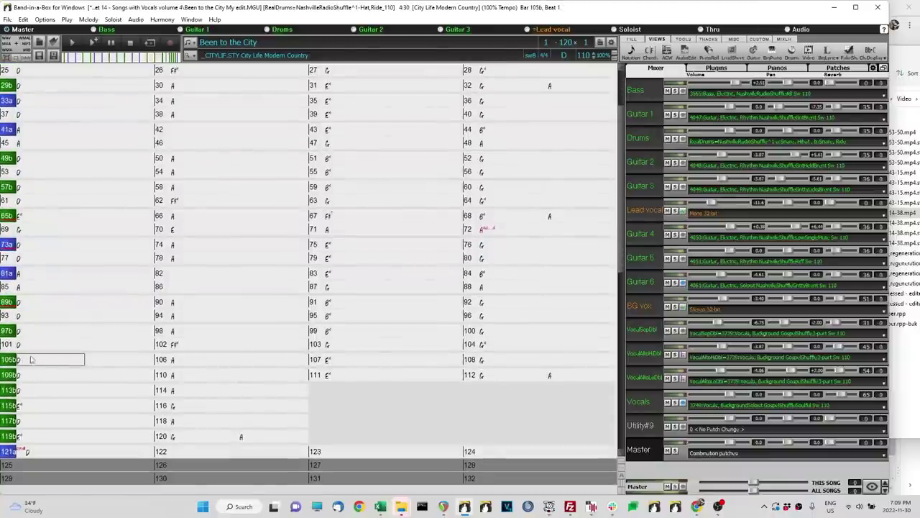
left_click_drag(506, 349, 592, 345)
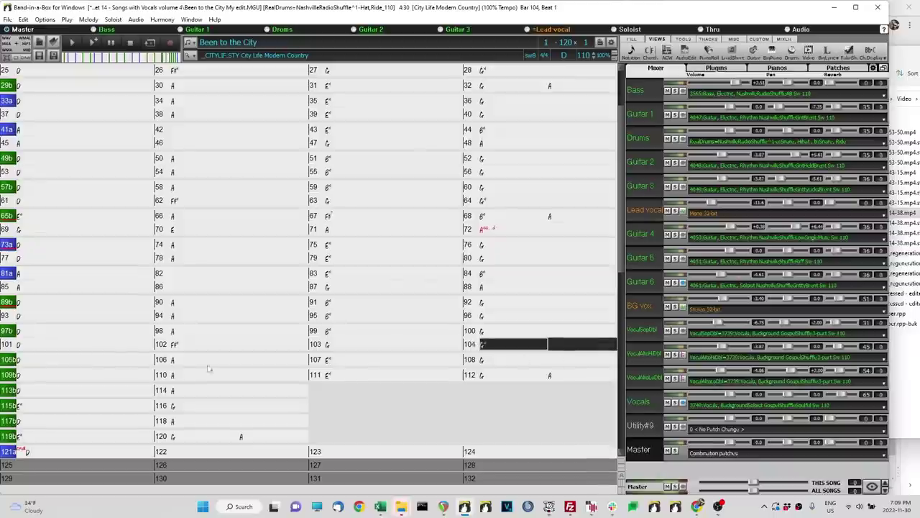
left_click_drag(27, 359, 144, 359)
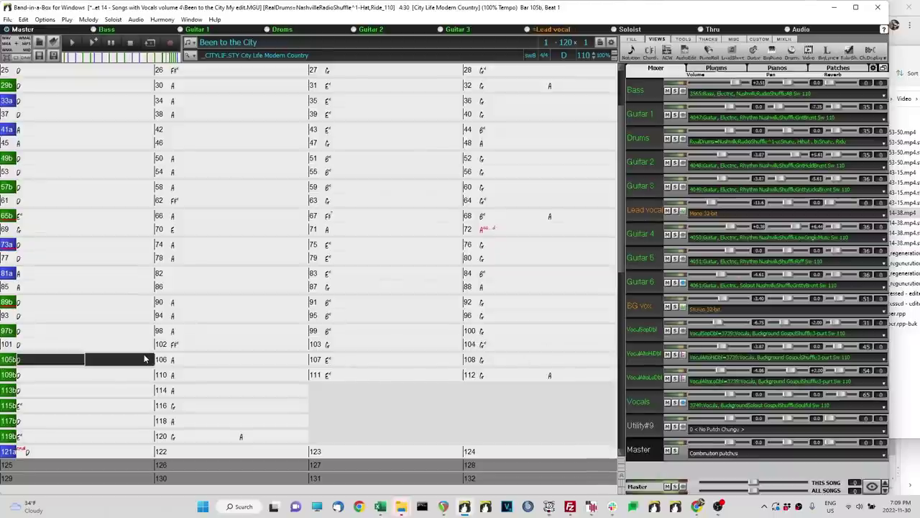
left_click_drag(515, 348, 584, 345)
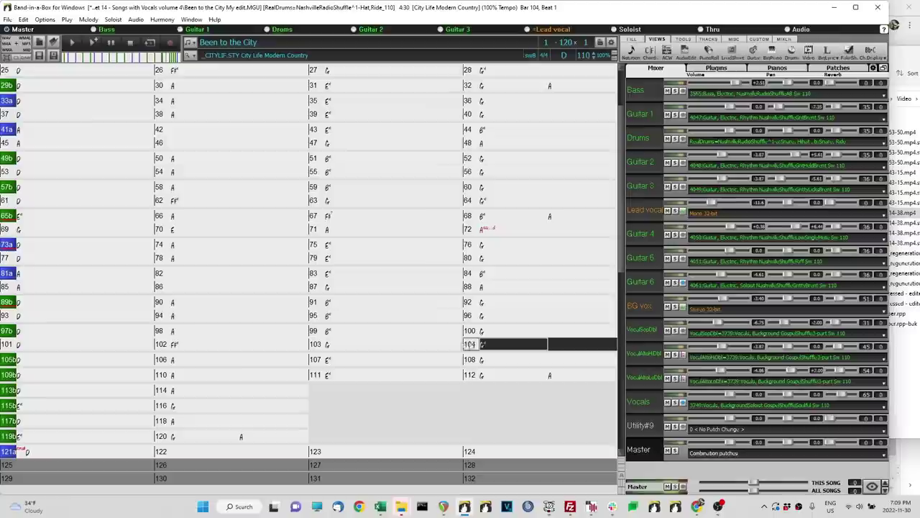
left_click(341, 351)
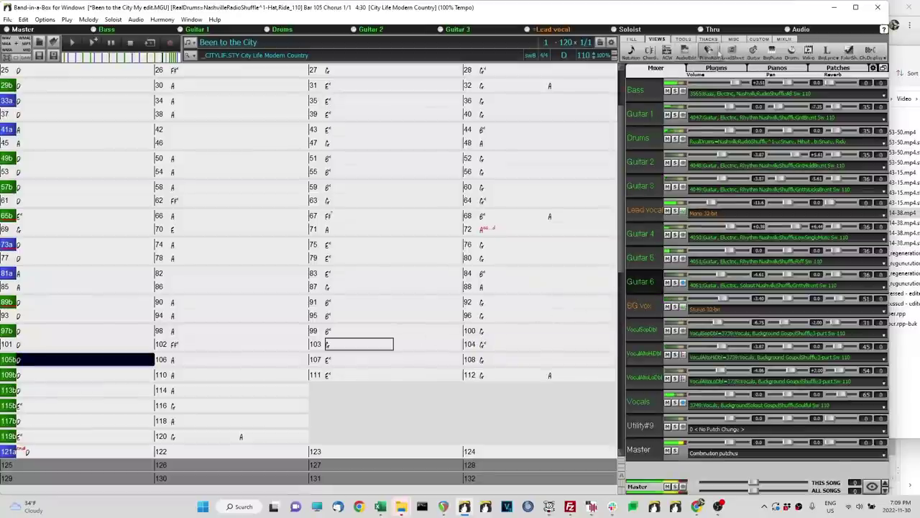
Step: Show Guitar 6 in the audio editor and add volume automation rising from -INF just before bar 104 to 0 dB at bar 104
left_click(687, 51)
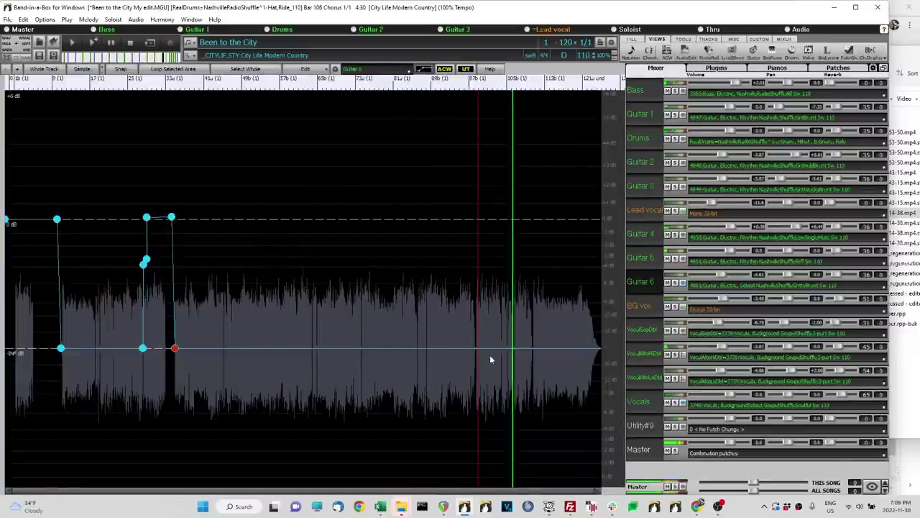
scroll(503, 364, "up", 3)
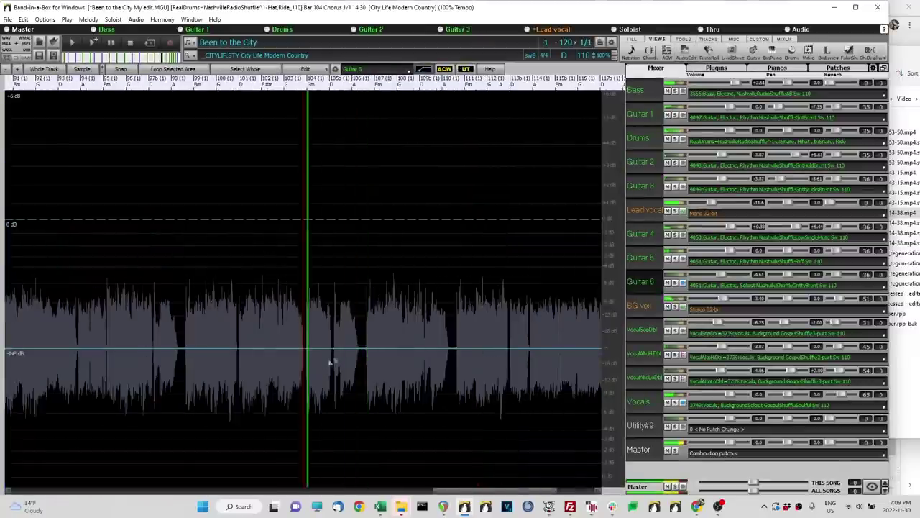
scroll(356, 352, "up", 2)
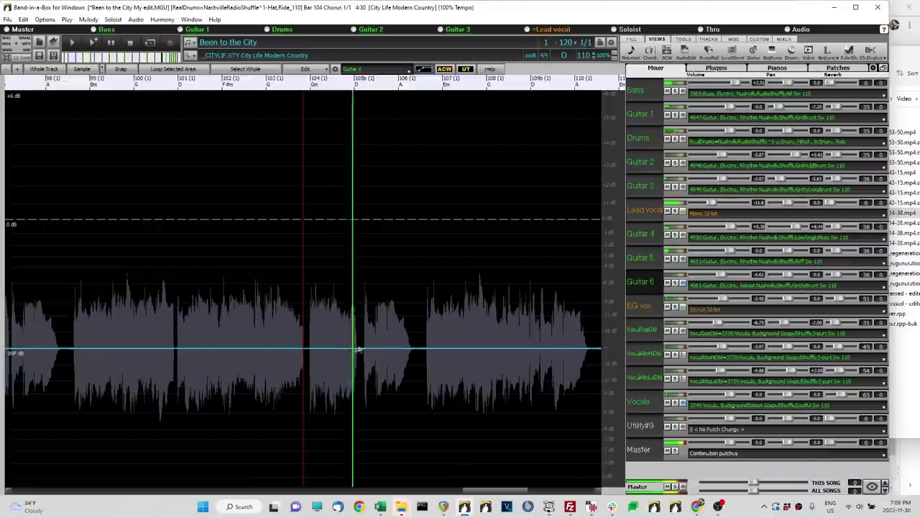
key("Escape")
left_click(304, 349)
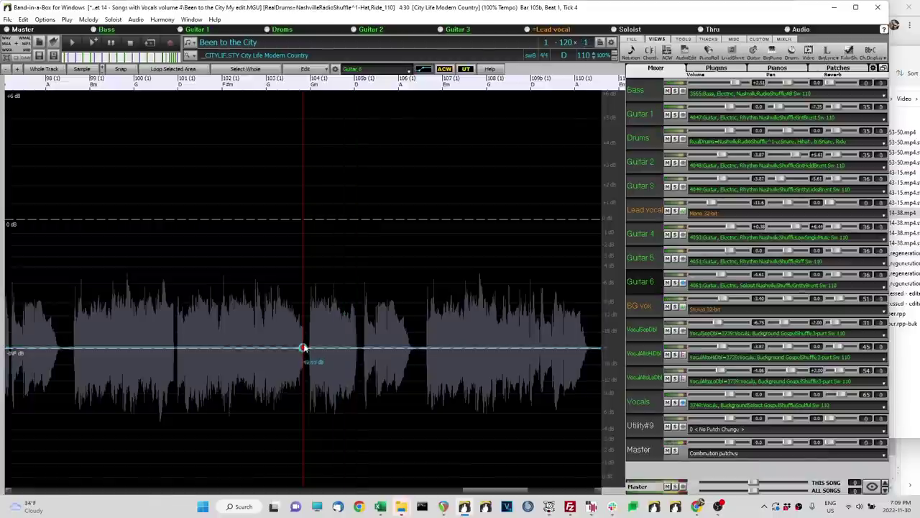
left_click_drag(307, 349, 309, 219)
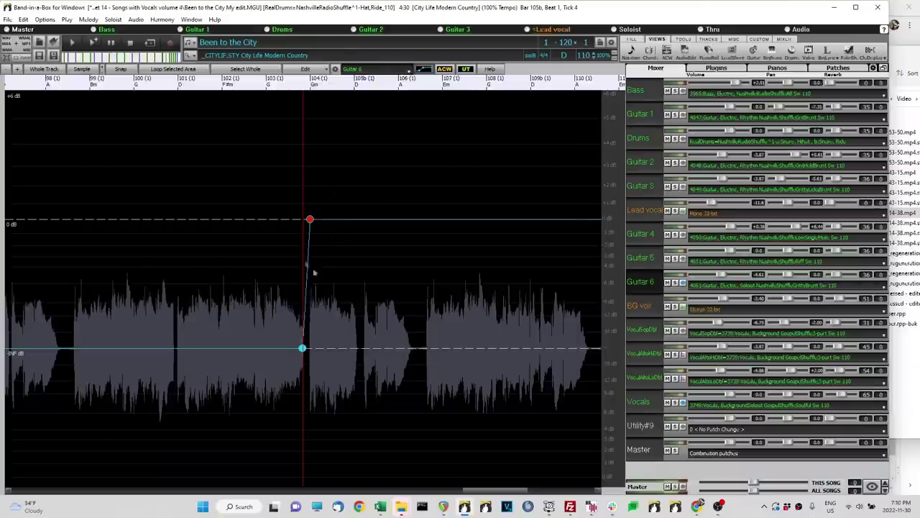
Step: Play from around bar 103 and raise the Guitar 6 automation level from bar 104 to about +2 dB
left_click(276, 188)
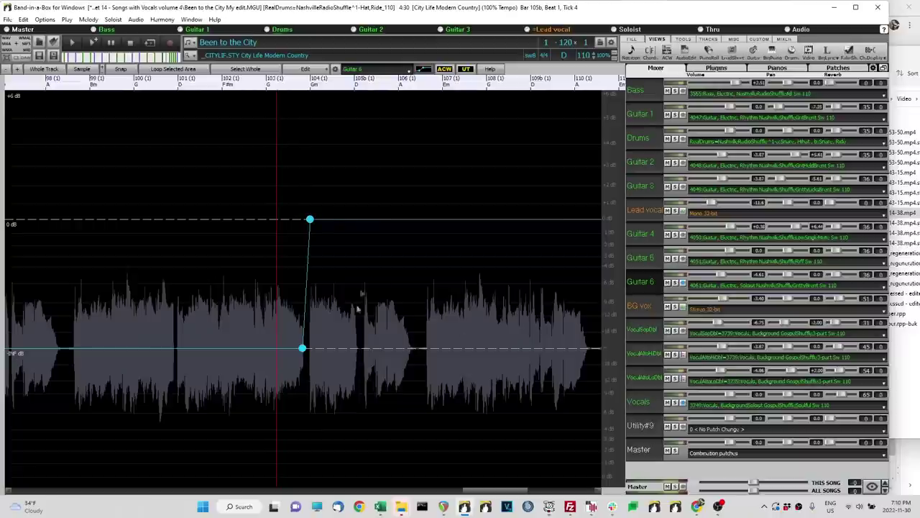
scroll(357, 309, "down", 3)
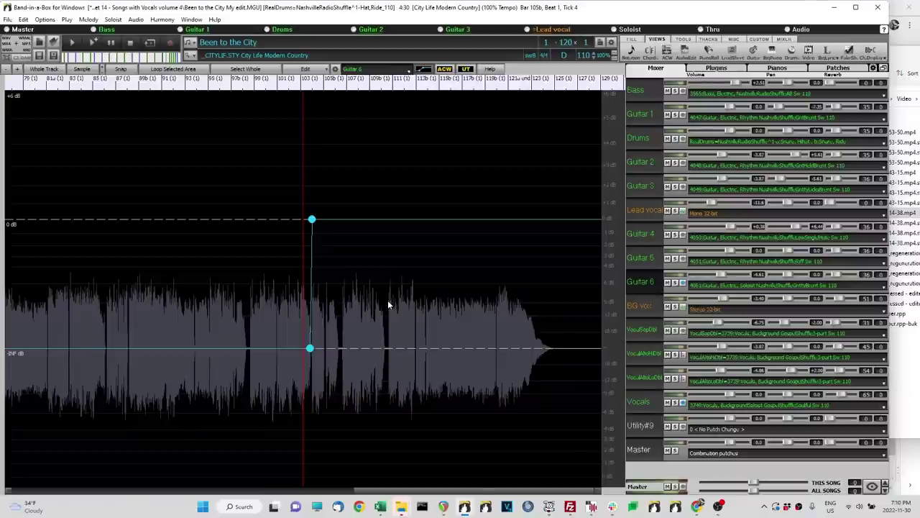
scroll(386, 299, "up", 3)
key("space")
scroll(384, 299, "up", 2)
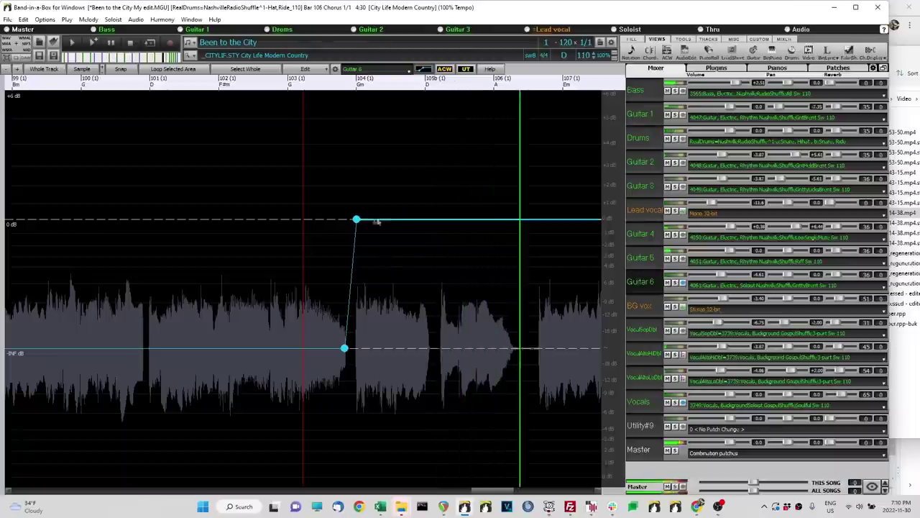
left_click_drag(356, 220, 359, 181)
Step: Audition from bar 104 and reshape the Guitar 6 automation to about -1 dB through bar 104, rising to about +3.5 dB just after bar 105
left_click(352, 148)
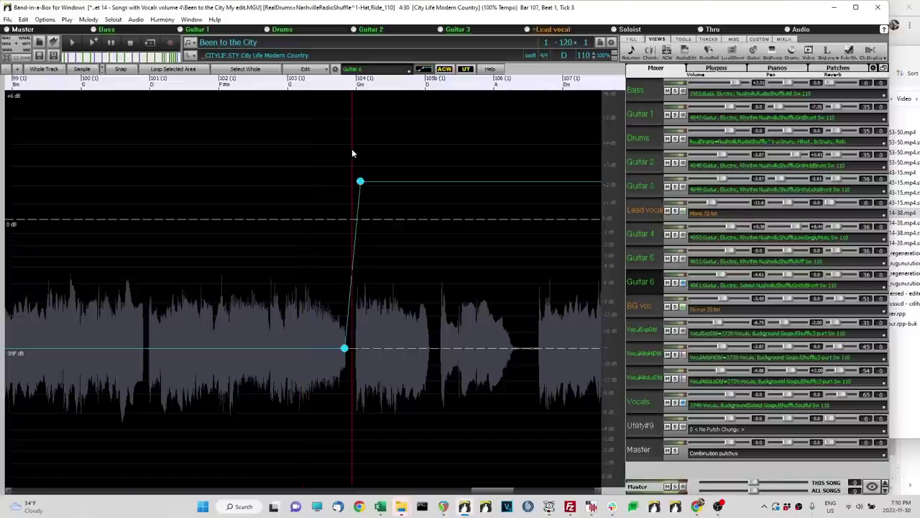
key("space")
key("space")
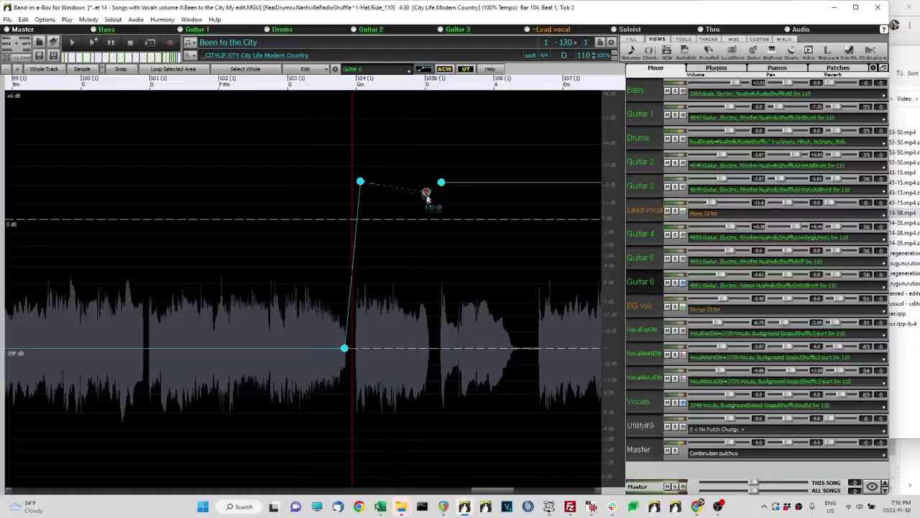
left_click_drag(361, 182, 356, 233)
left_click_drag(441, 182, 442, 152)
left_click(354, 369)
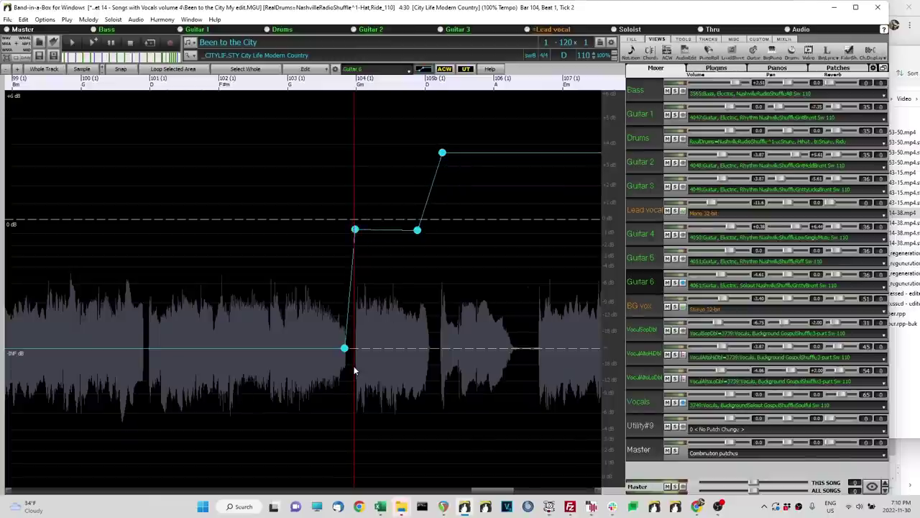
Step: Play Guitar 6 from bar 104, then regenerate it from just after bar 106 to the middle of bar 110 and audition it
key("space")
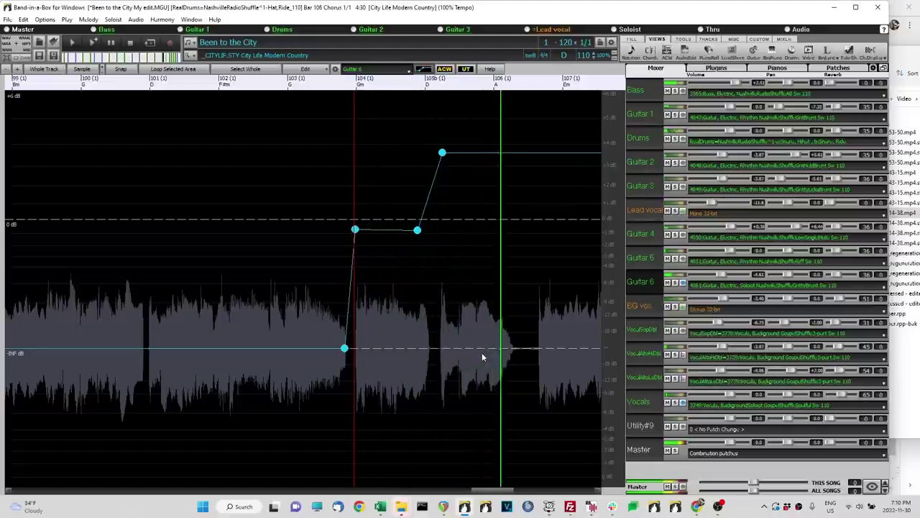
scroll(444, 340, "down", 4)
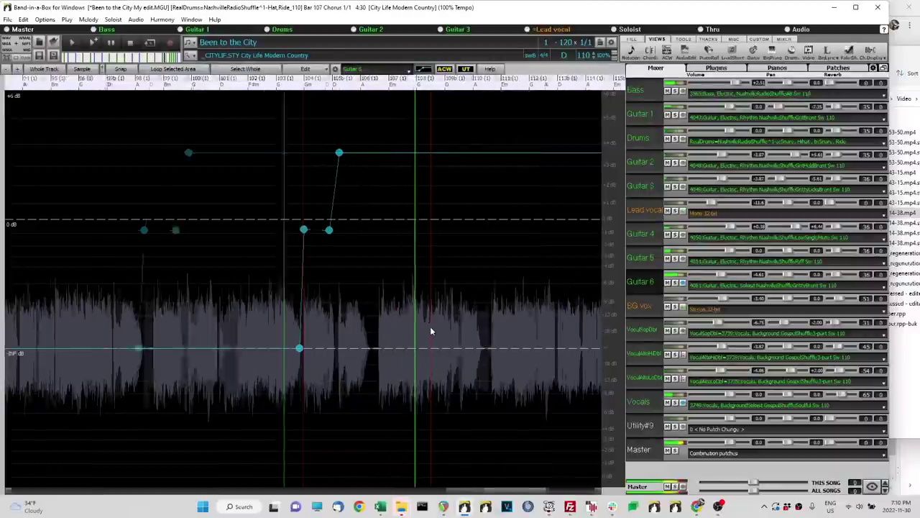
scroll(430, 327, "up", 2)
left_click_drag(397, 338, 211, 364)
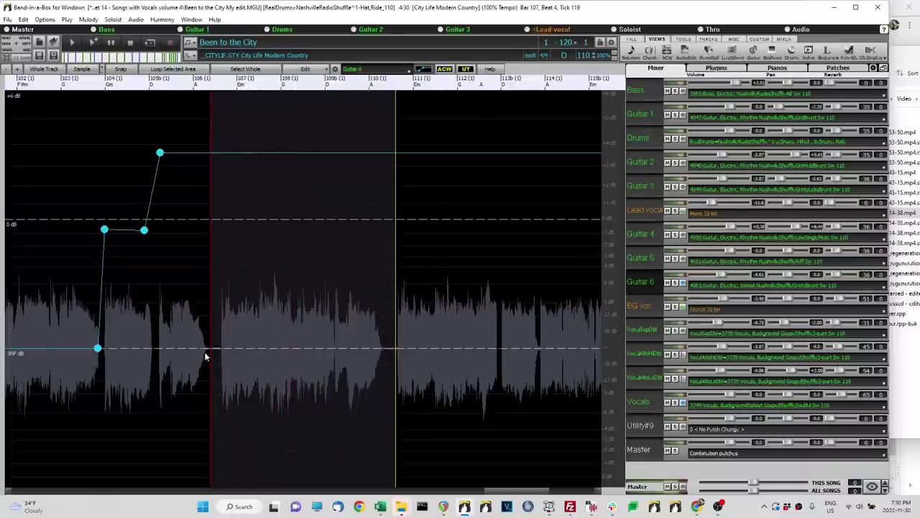
key("space")
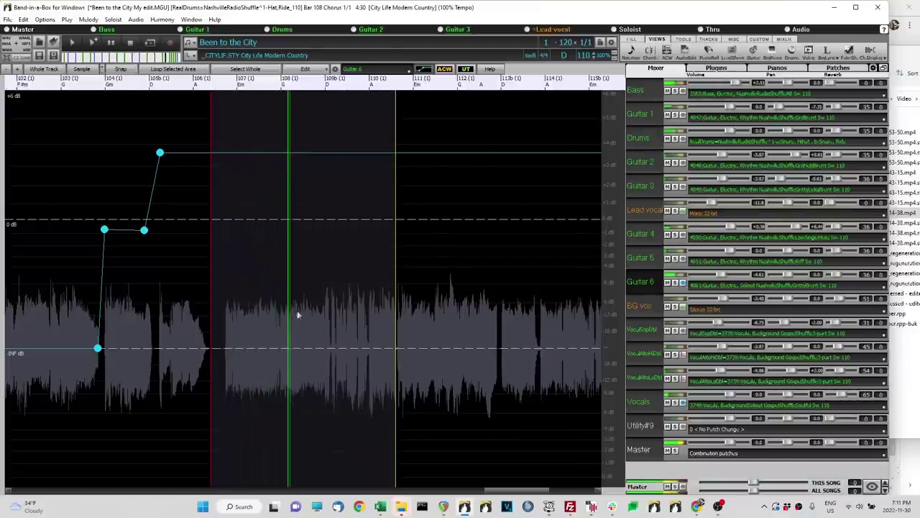
Step: Add Vocals volume automation dropping from about +1 dB to -INF at bar 105 and returning to about +1 dB just after bar 106
left_click(157, 330)
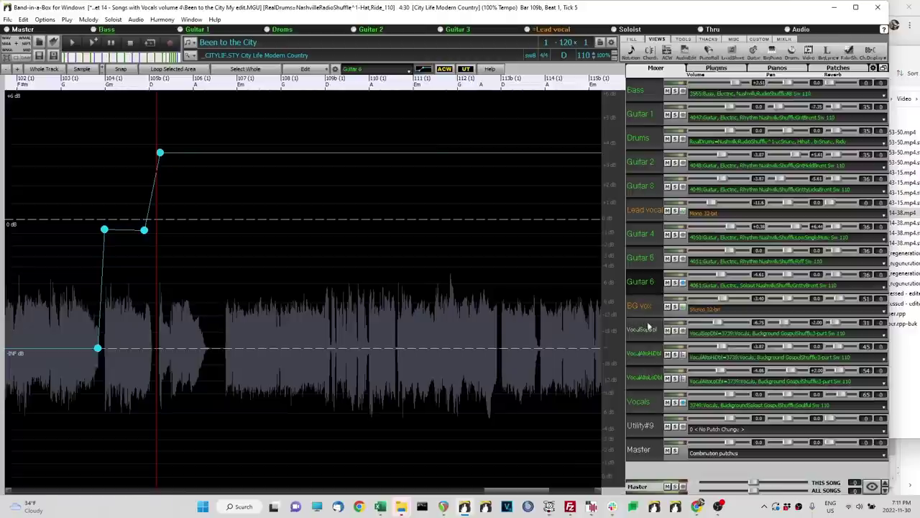
left_click(649, 404)
scroll(123, 339, "up", 2)
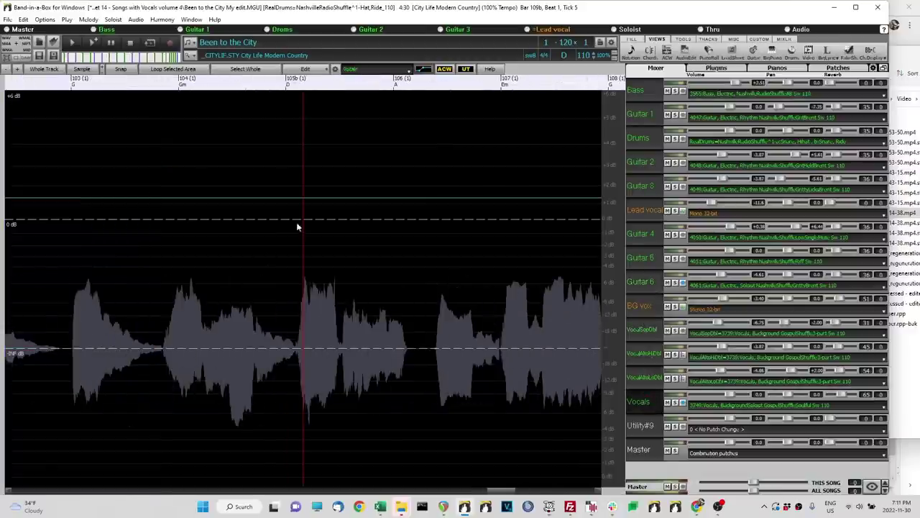
left_click(285, 199)
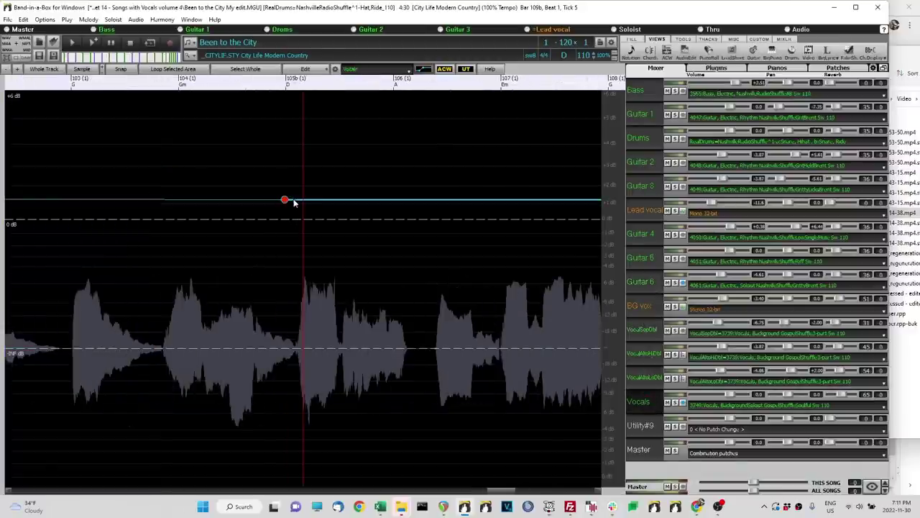
left_click(428, 200)
left_click_drag(415, 279, 411, 348)
left_click_drag(292, 201, 289, 314)
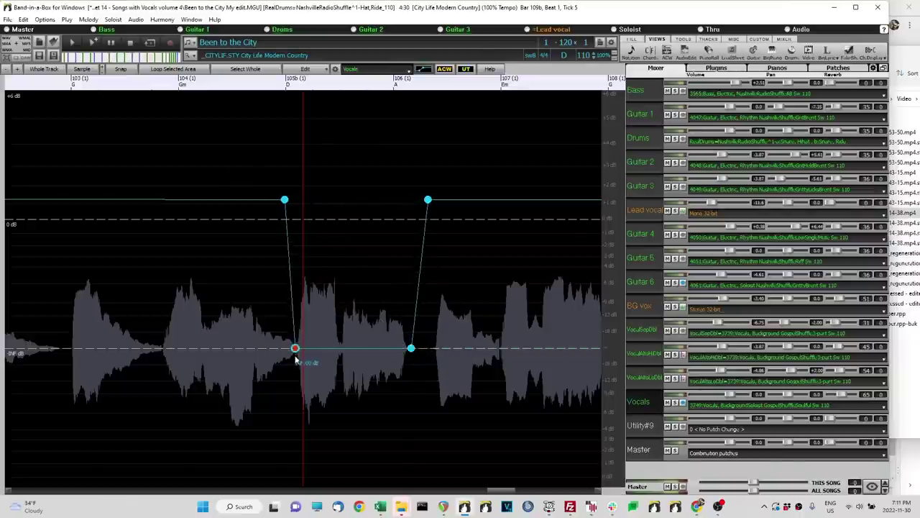
Step: Play the song from around bar 102 to the end while following the Guitar 6 waveform and automation
scroll(215, 331, "down", 2)
double_click(225, 313)
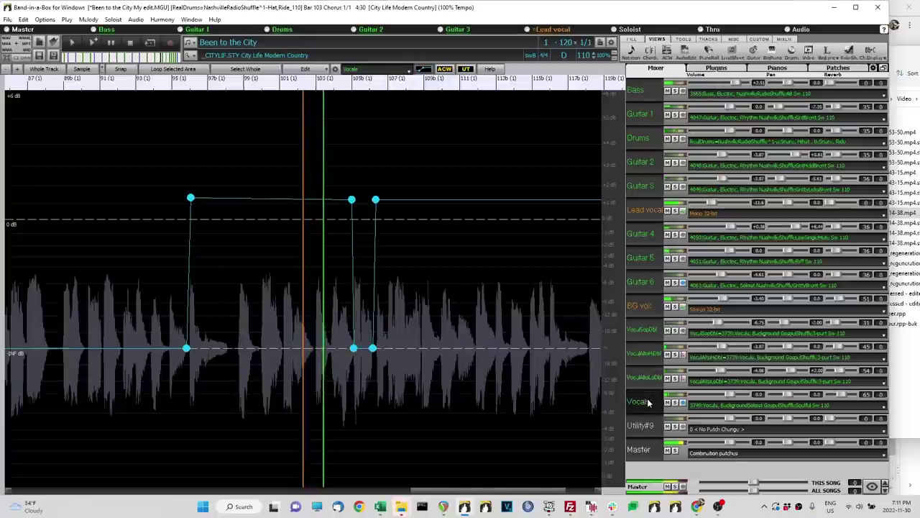
left_click(649, 284)
scroll(463, 283, "up", 2)
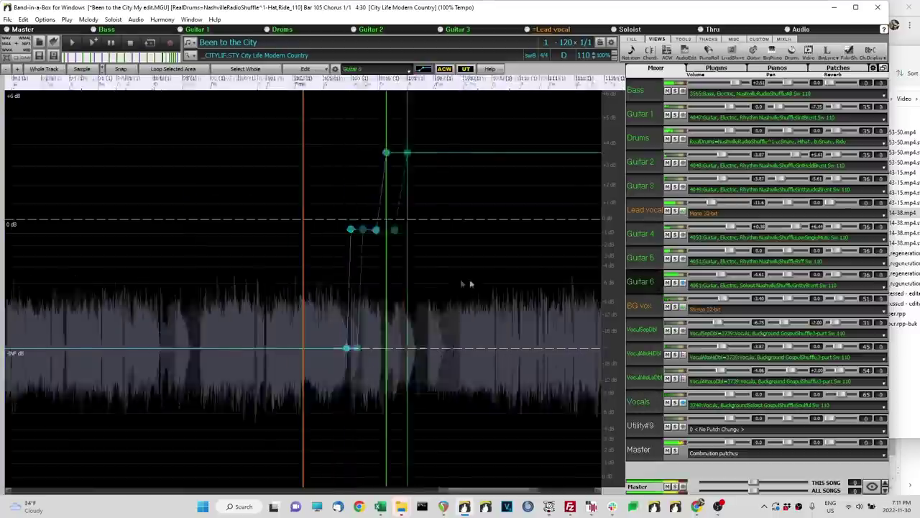
scroll(460, 269, "down", 1)
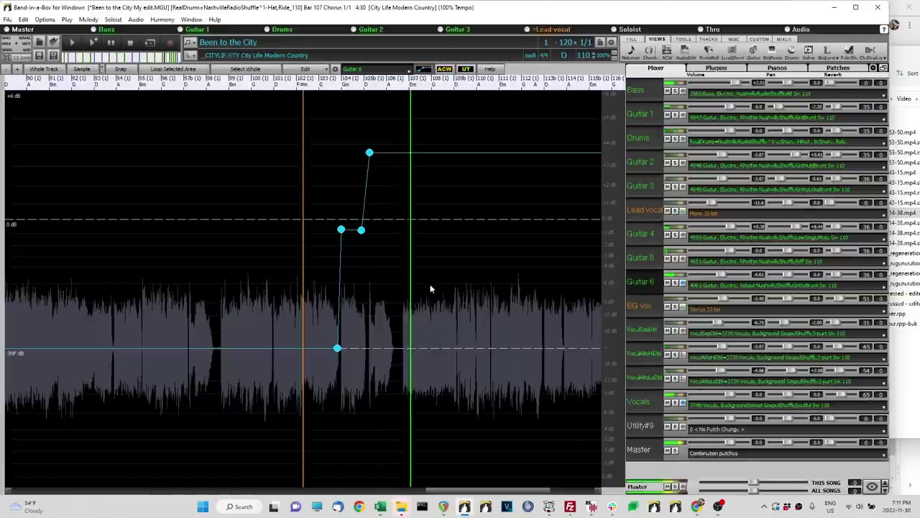
scroll(429, 291, "down", 1)
left_click(420, 300)
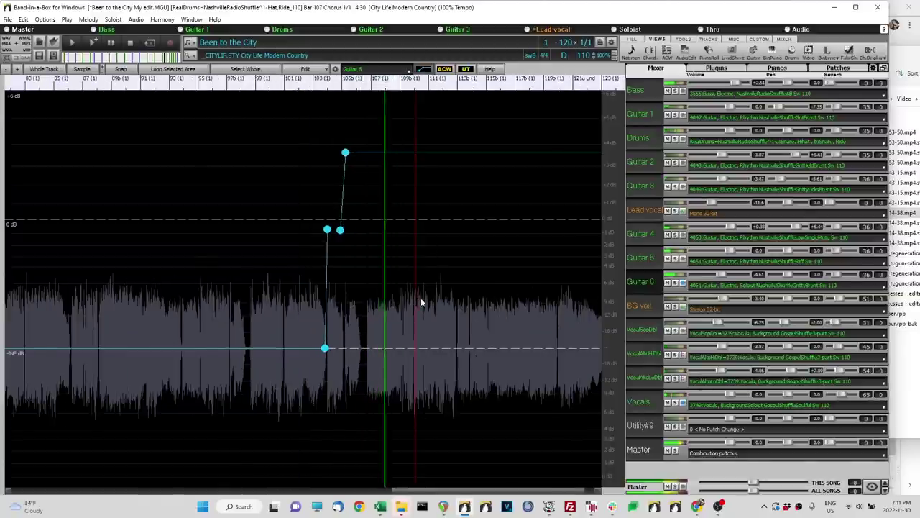
scroll(417, 302, "up", 1)
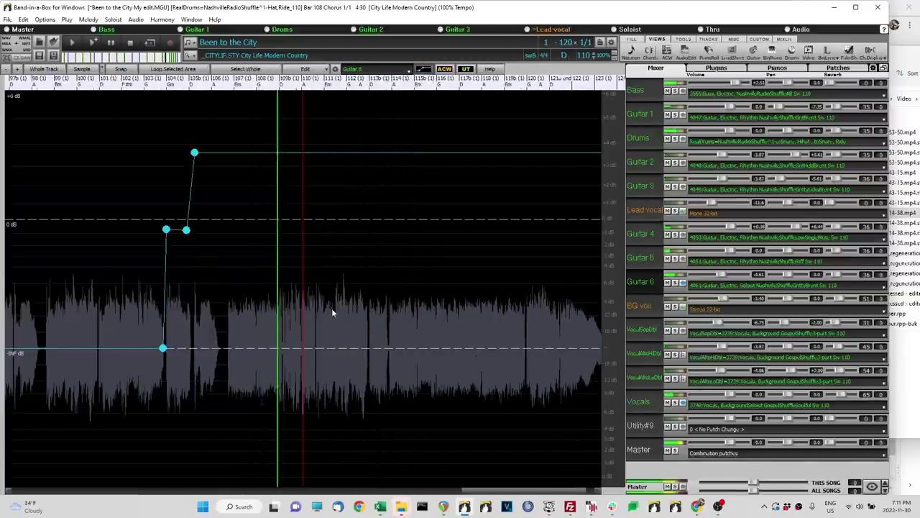
scroll(334, 306, "up", 1)
scroll(343, 296, "down", 2)
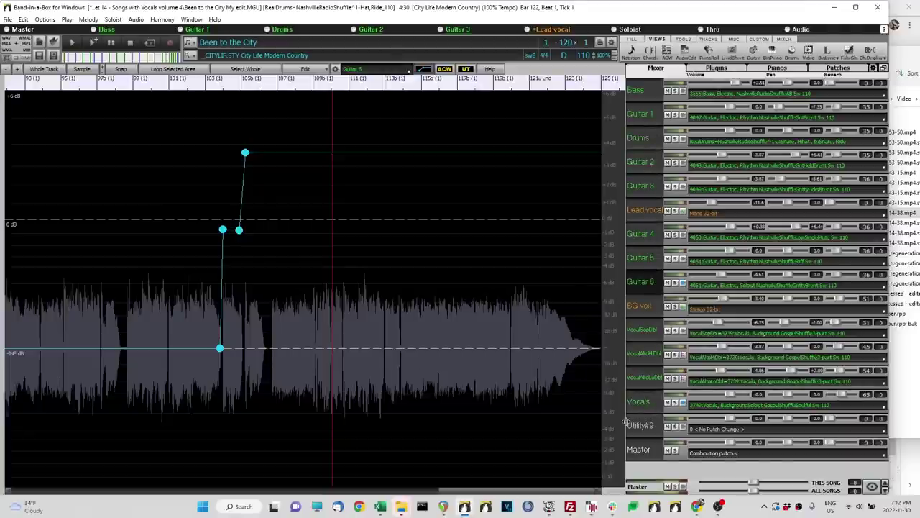
Step: Create a Master volume fade-out from 0 dB at bar 107 to -INF in bar 121, using the Vocals waveform as reference
left_click(642, 448)
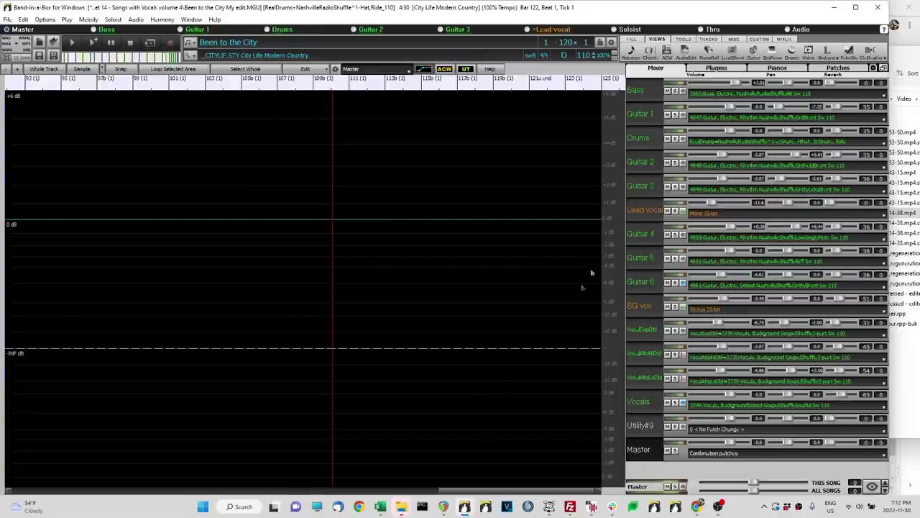
left_click(640, 402)
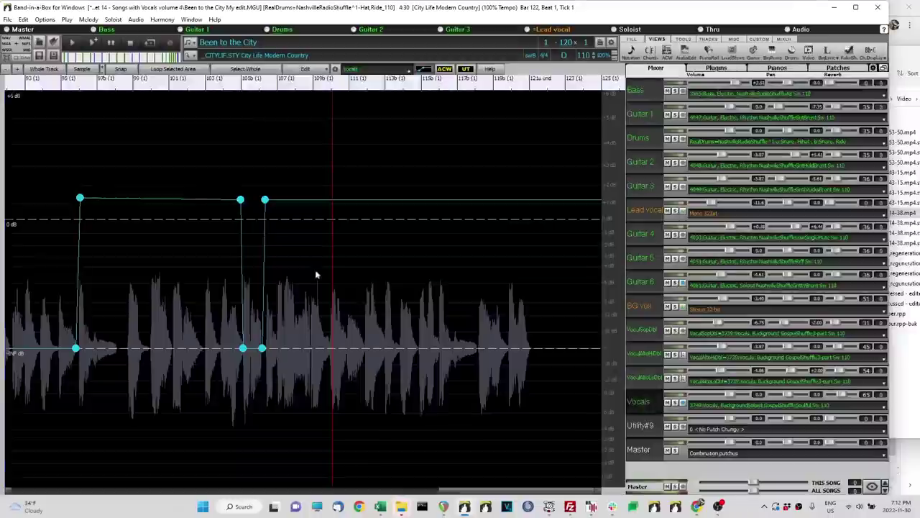
left_click(276, 214)
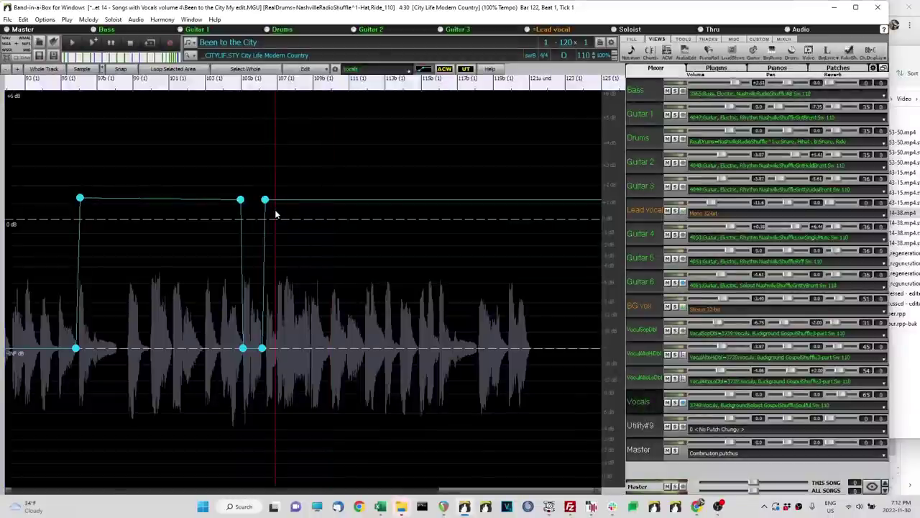
mouse_move(276, 218)
left_mouse_down()
mouse_move(452, 240)
mouse_move(518, 234)
mouse_move(499, 226)
mouse_move(539, 236)
left_mouse_up()
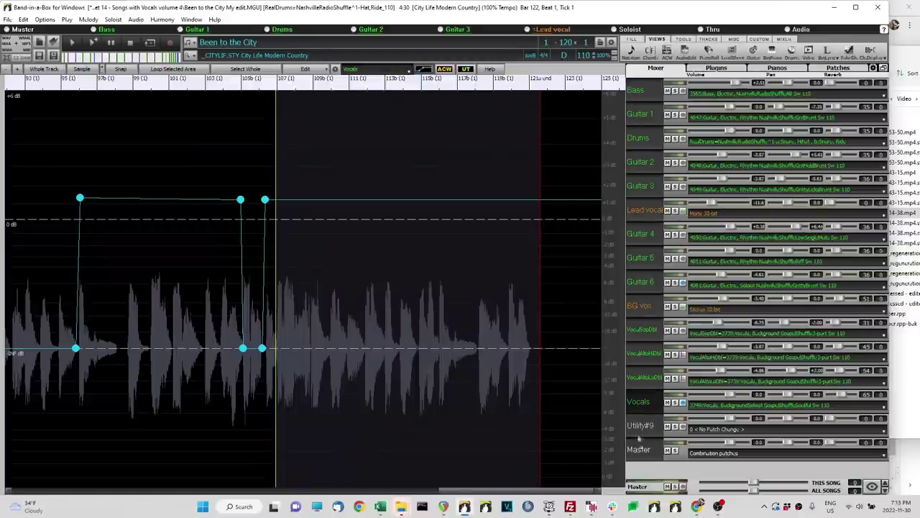
left_click(639, 449)
left_click(275, 220)
left_click_drag(543, 220, 545, 366)
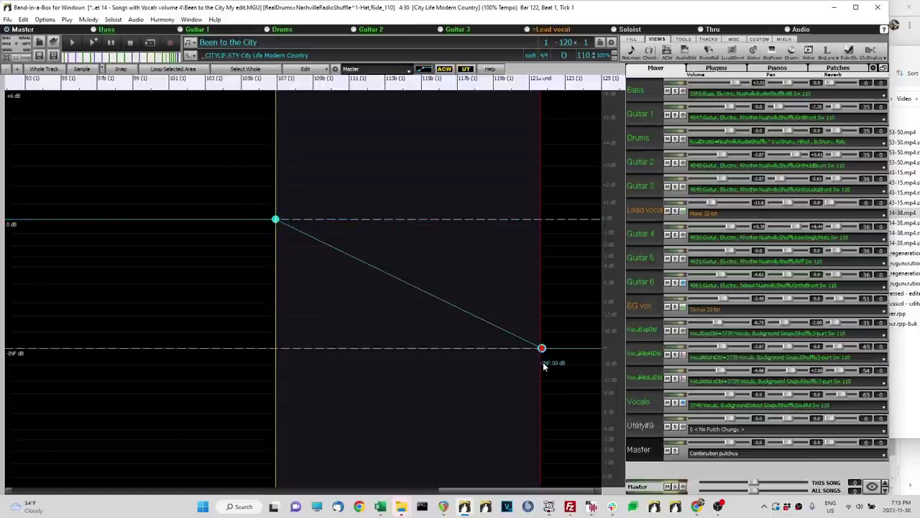
Step: Play from around bar 106 to audition the Master fade-out, and stop playback
left_click(257, 253)
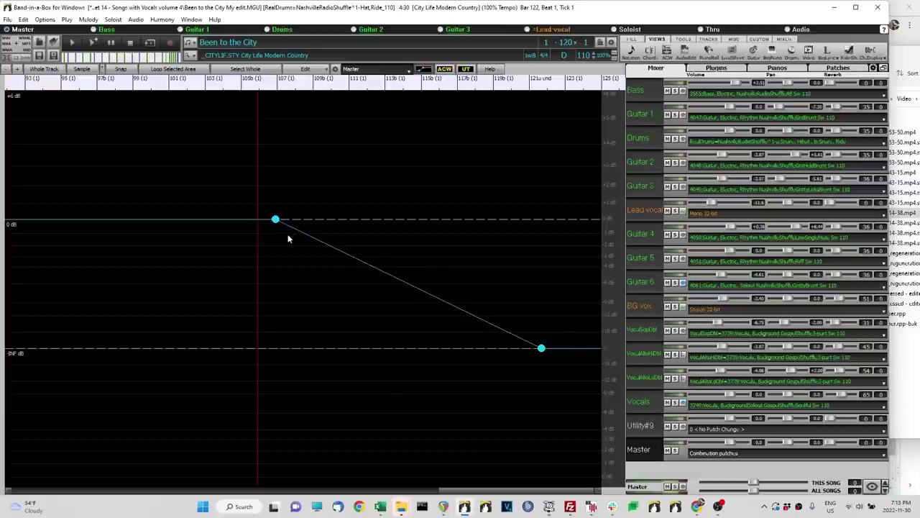
key("space")
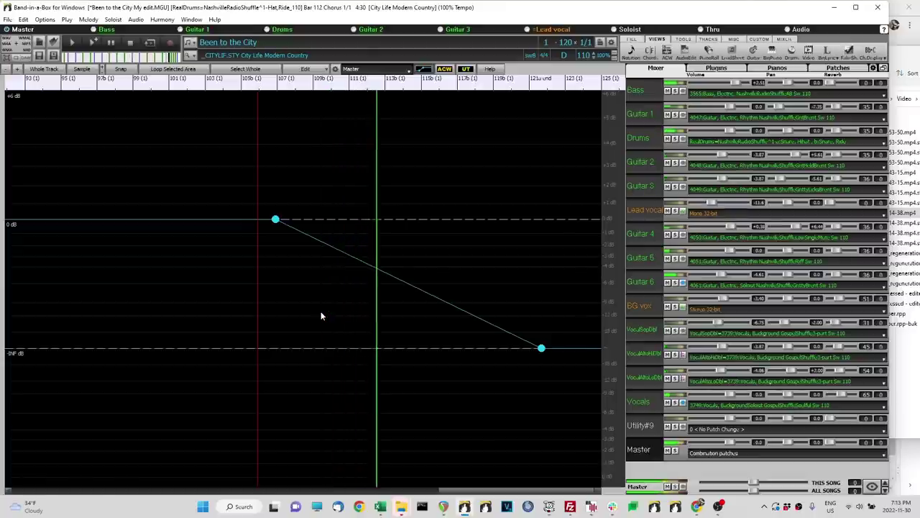
left_click(331, 266)
key("space")
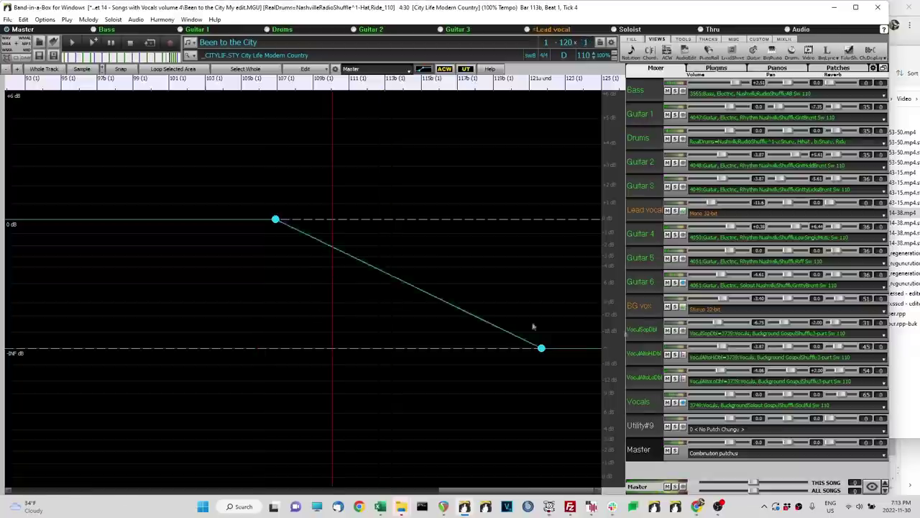
Step: Audition Guitar 6 from bar 108 and regenerate it from the middle of bar 110 to bar 113
left_click(655, 284)
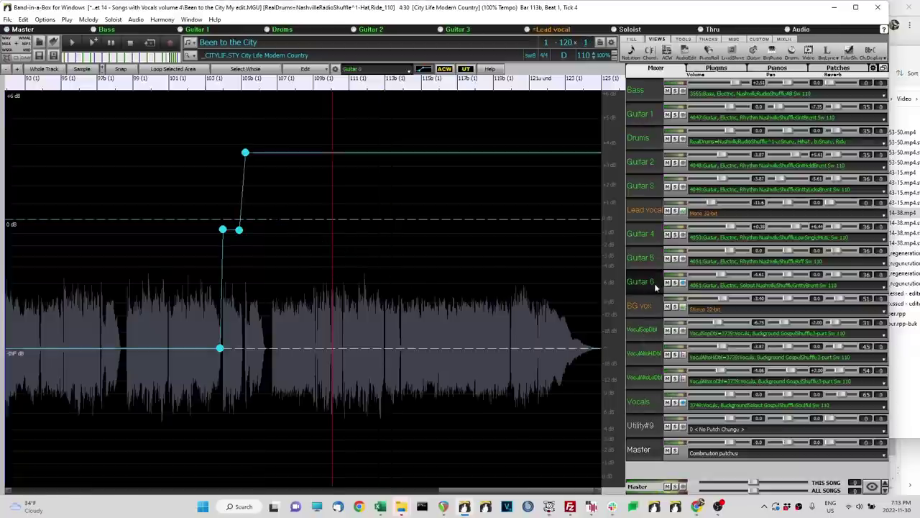
scroll(397, 336, "up", 3)
key("space")
key("space")
left_click(190, 328)
key("space")
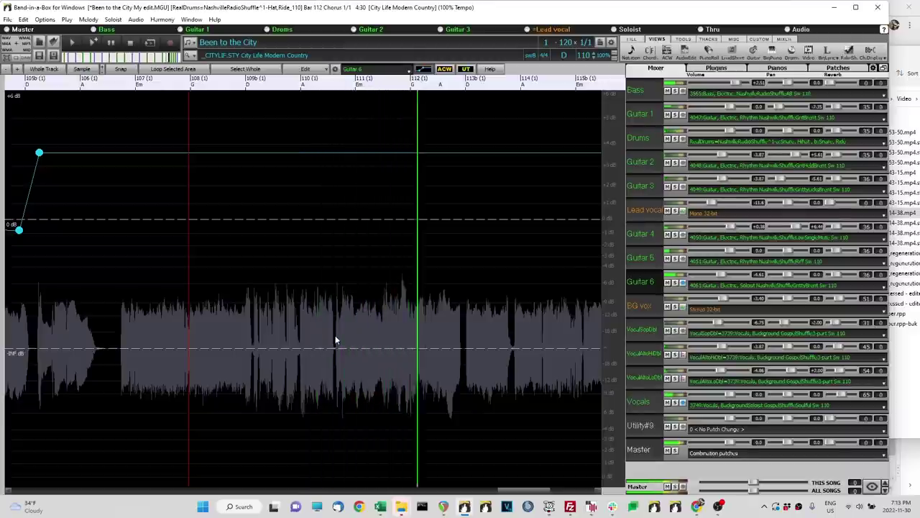
left_click_drag(335, 339, 466, 351)
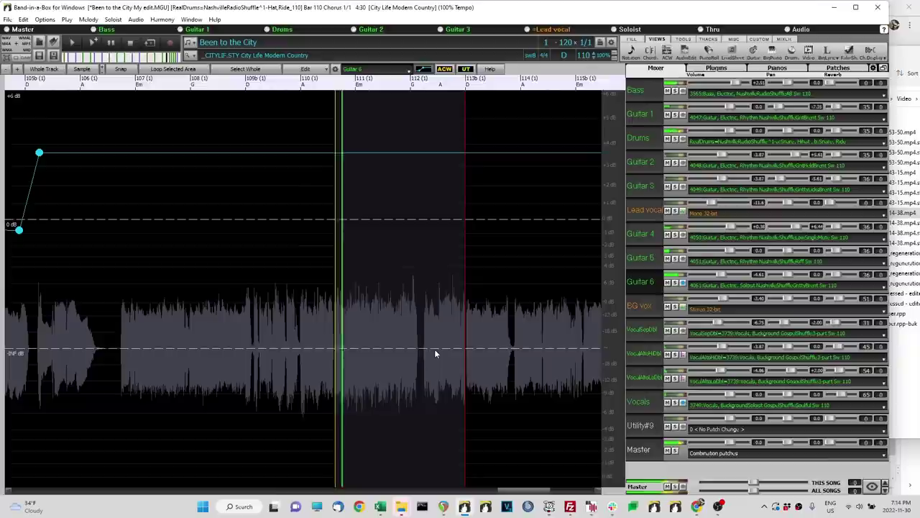
Step: Silence the Guitar 6 audio between the middle of bar 110 and the start of bar 111
left_click(340, 327)
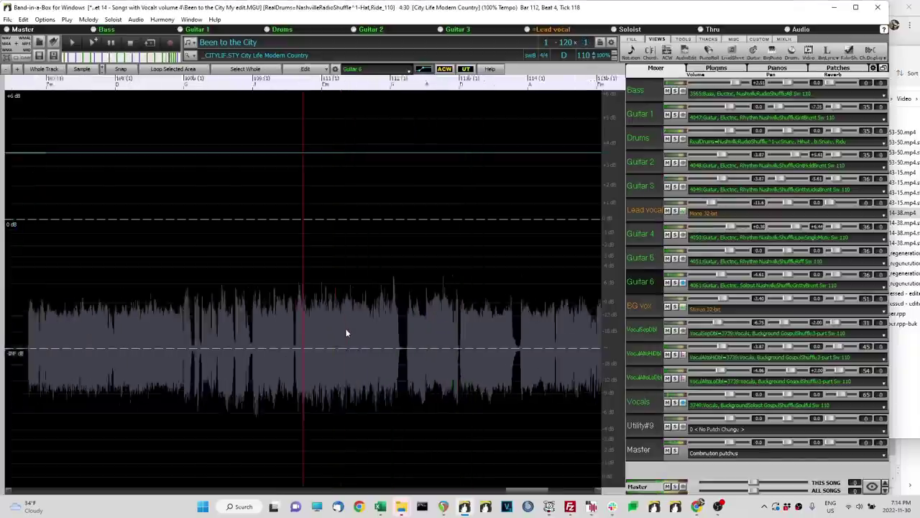
scroll(345, 328, "up", 3)
left_click(276, 337)
key("space")
left_click_drag(357, 314, 279, 325)
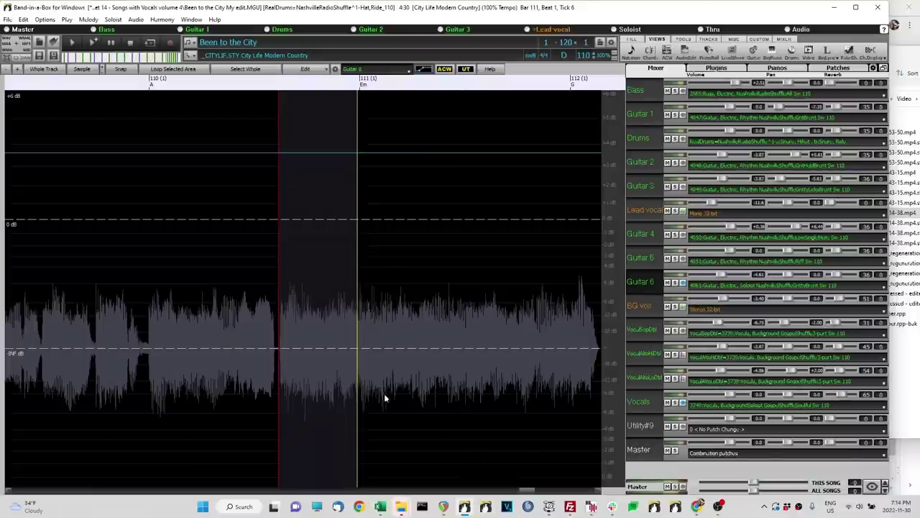
key("space")
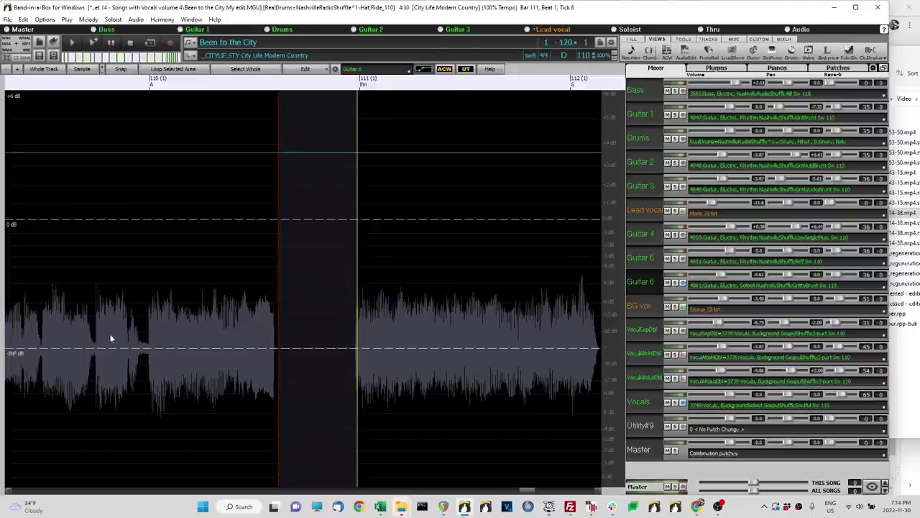
Step: Play from near the end of bar 109 and look over the Guitar 6 waveform and automation across the song
left_click(85, 334)
key("space")
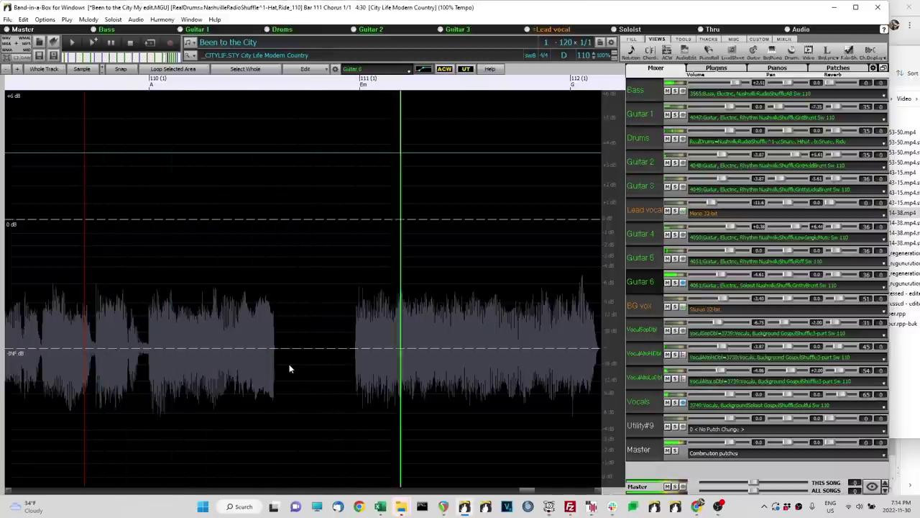
scroll(290, 363, "down", 3)
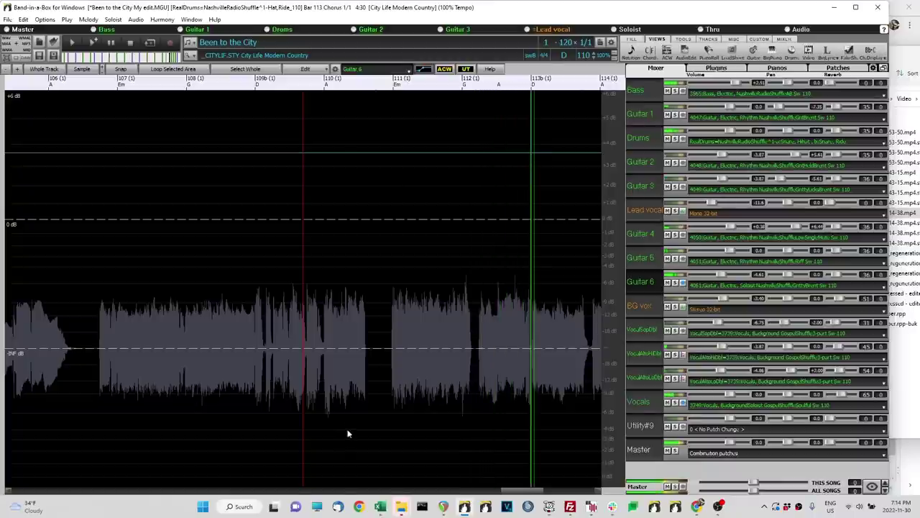
scroll(346, 428, "down", 5)
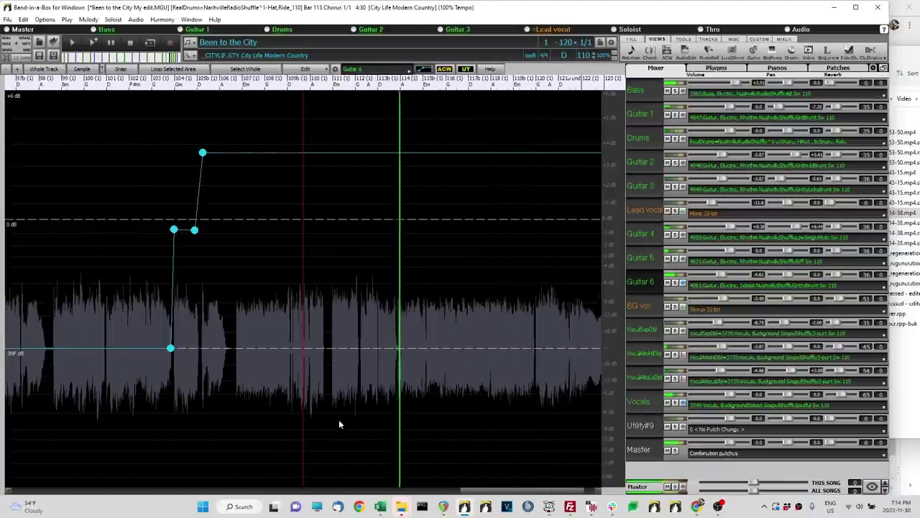
scroll(338, 419, "down", 4)
scroll(315, 419, "down", 1)
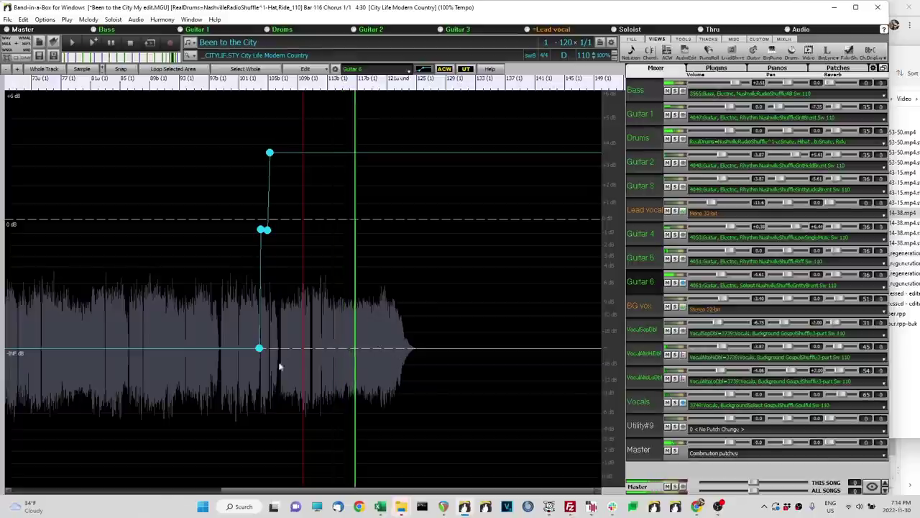
left_click(222, 361)
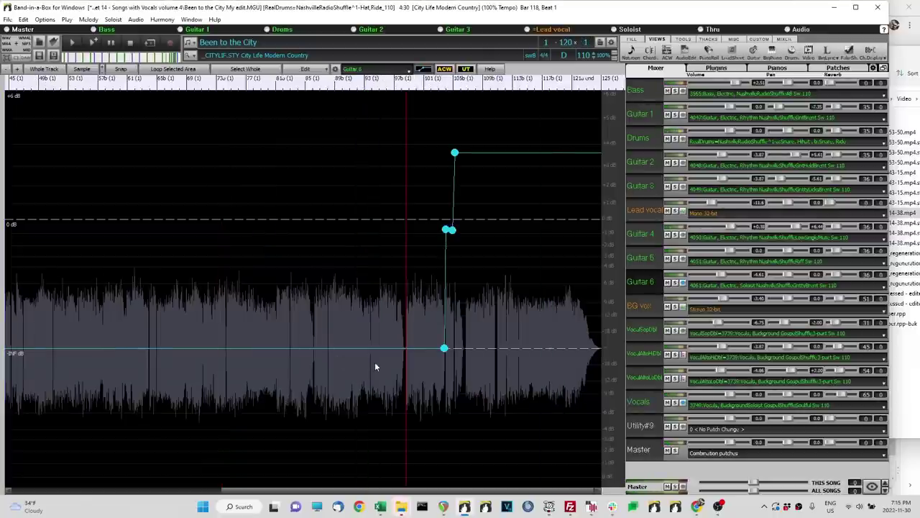
scroll(375, 361, "down", 2)
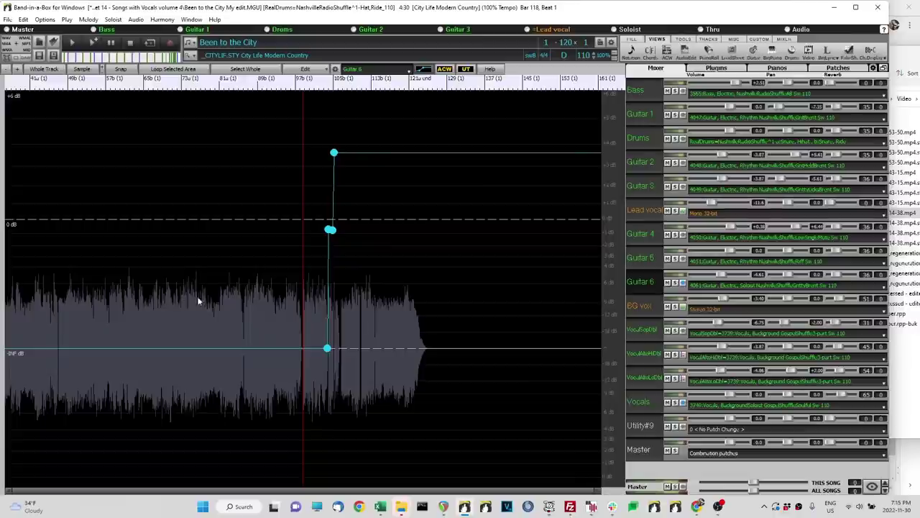
scroll(216, 270, "up", 3)
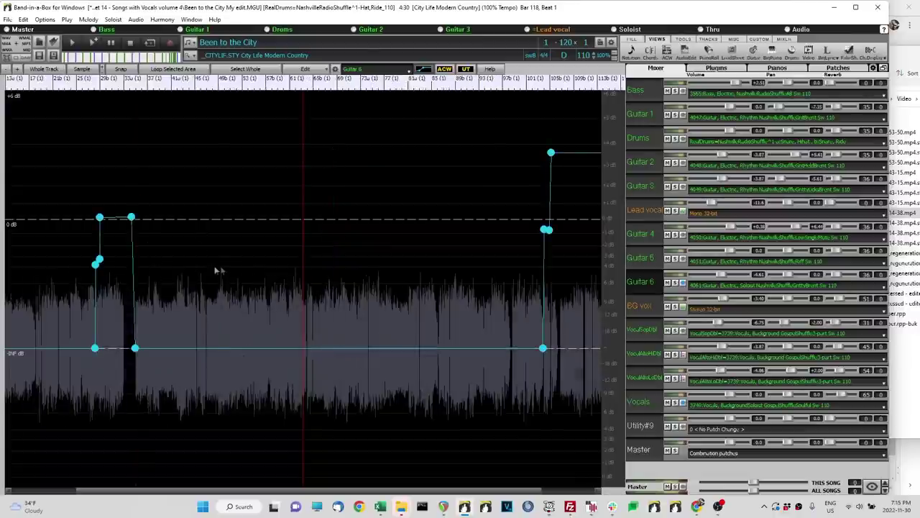
Step: Open the floating audio edit window, place it over the lower chord rows and show the Lead vocal track during playback
scroll(245, 262, "down", 2)
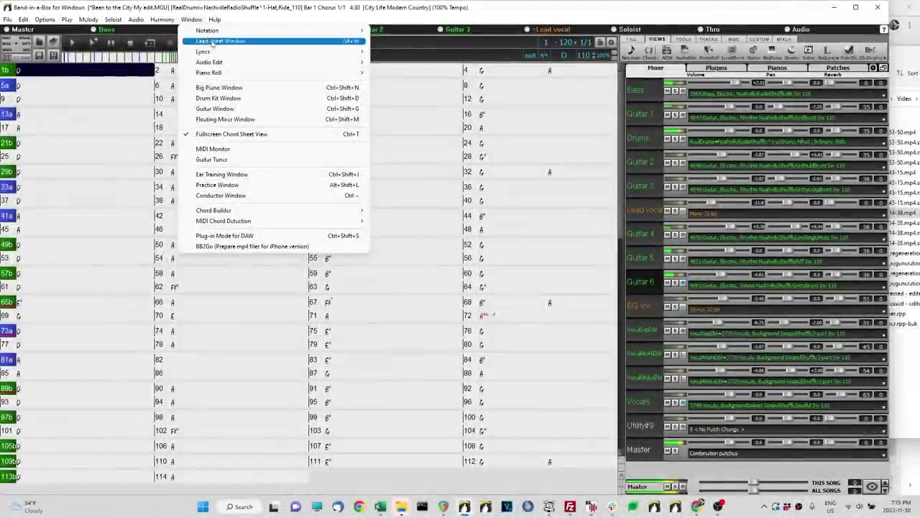
mouse_move(208, 62)
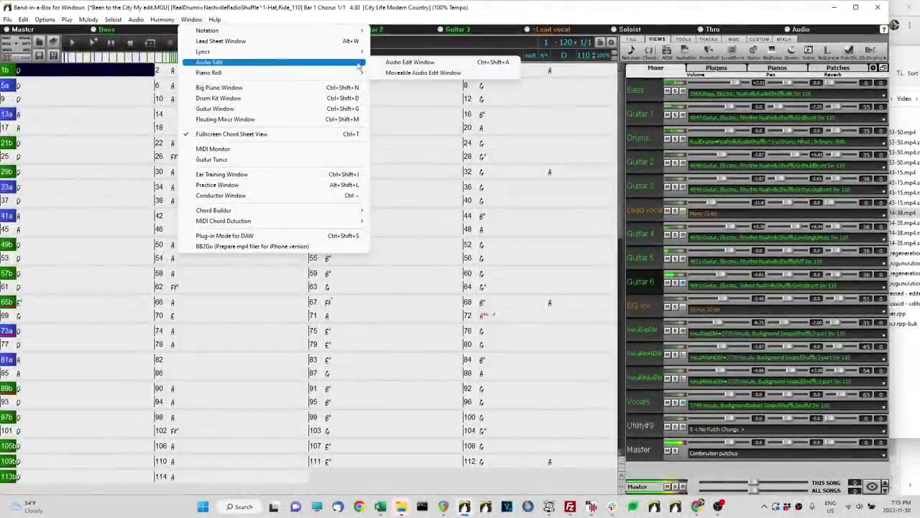
left_click(403, 62)
left_click_drag(314, 24, 308, 278)
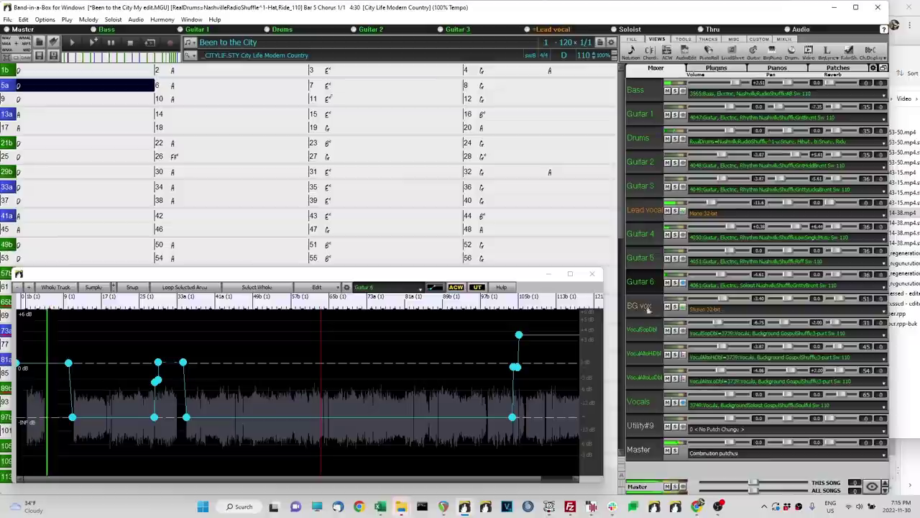
left_click(650, 210)
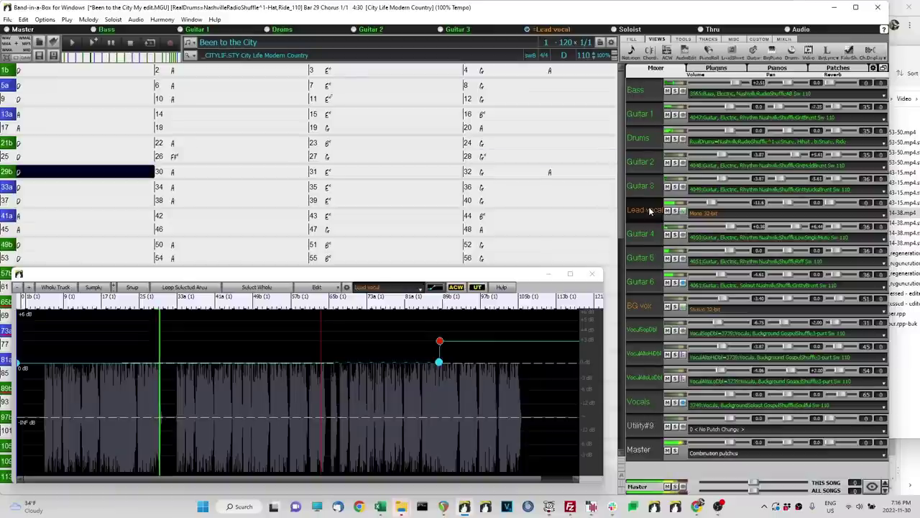
Step: Show Guitar 6 in the audio edit window and examine its volume automation closely around bars 29 to 35
left_click(642, 282)
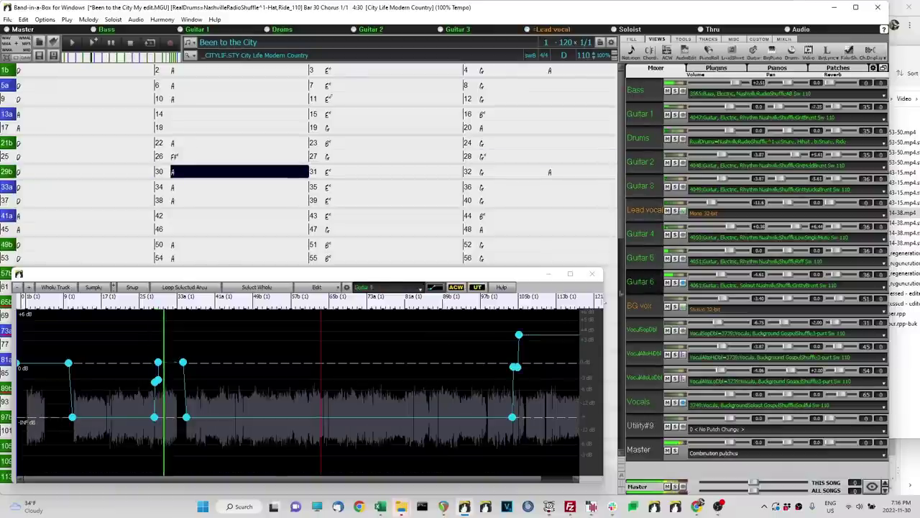
scroll(275, 386, "up", 1)
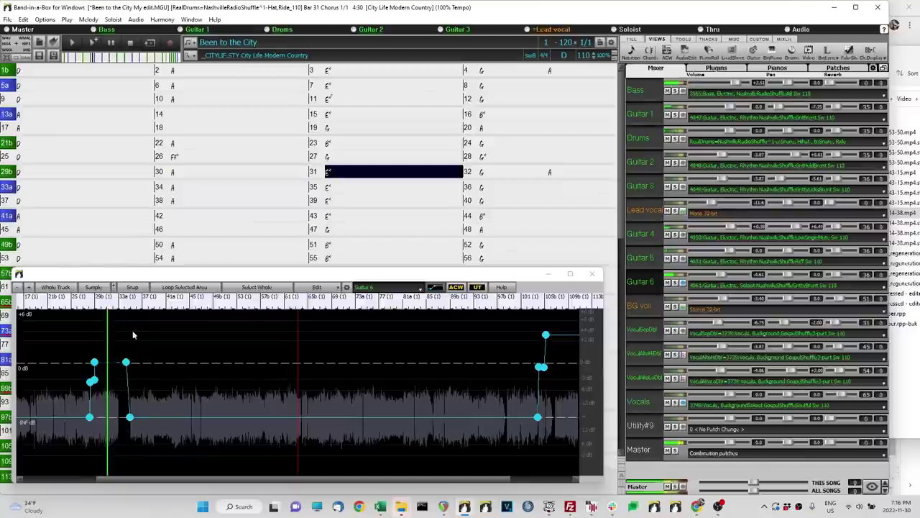
scroll(225, 337, "up", 1)
scroll(225, 338, "up", 1)
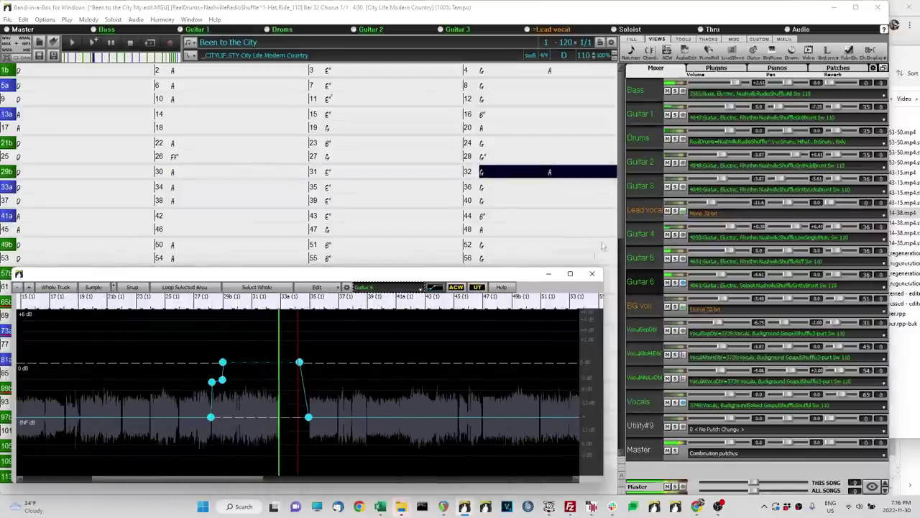
Step: Follow the Lead vocal and BG vox waveforms during playback, moving the audio edit window up to uncover the later bars
left_click(644, 210)
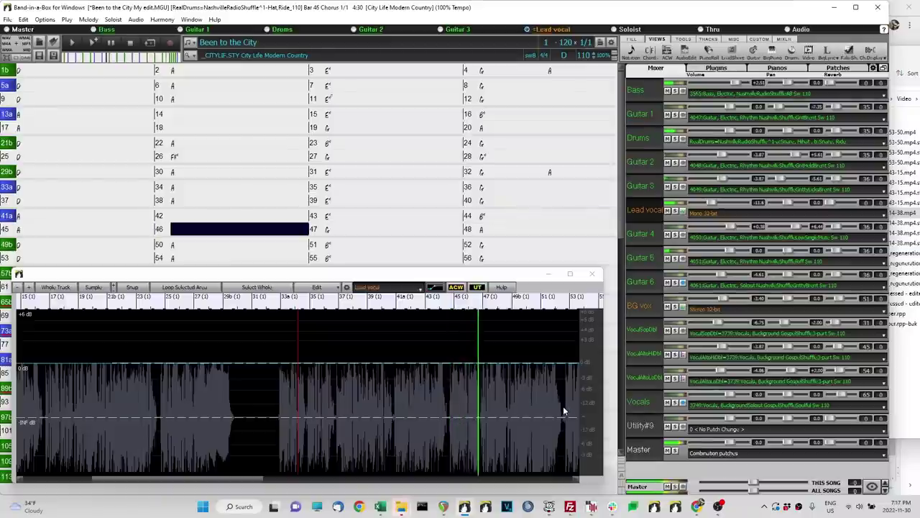
left_click_drag(236, 484, 348, 481)
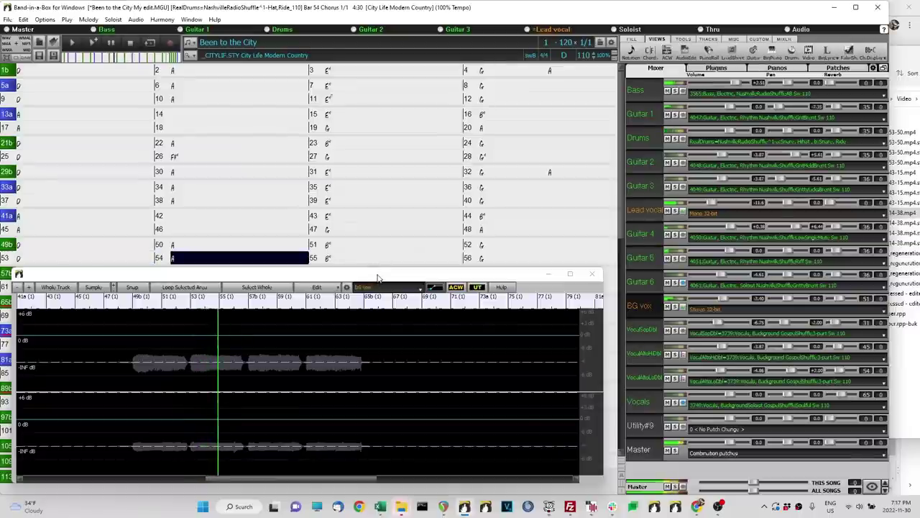
left_click_drag(378, 277, 384, 56)
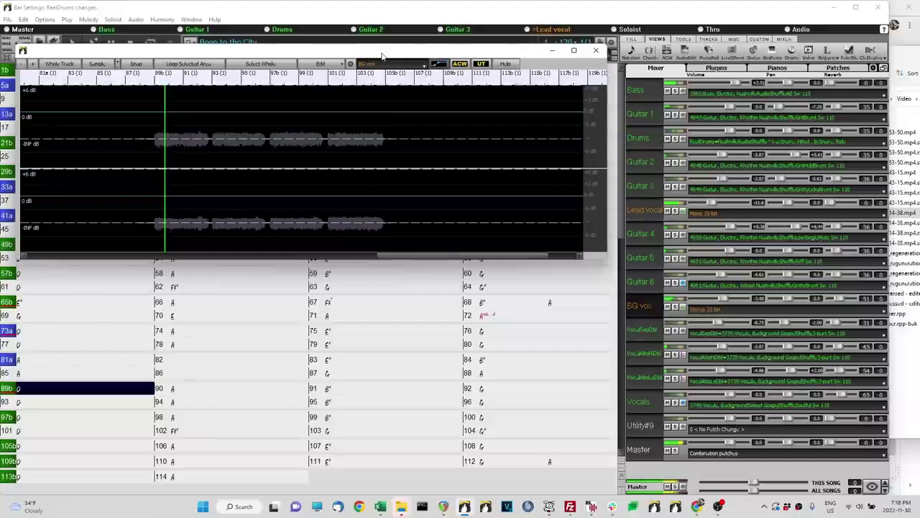
Step: Inspect the volume automation of the VocalSopDbl, VocalAltoHiDbl and VocalAltoLoDbl tracks around bar 87
left_click(645, 335)
left_click(648, 361)
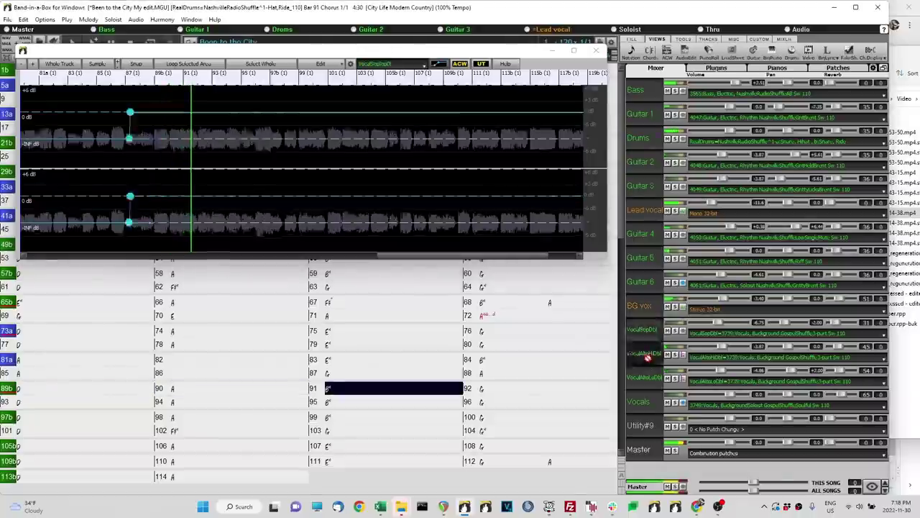
left_click(648, 383)
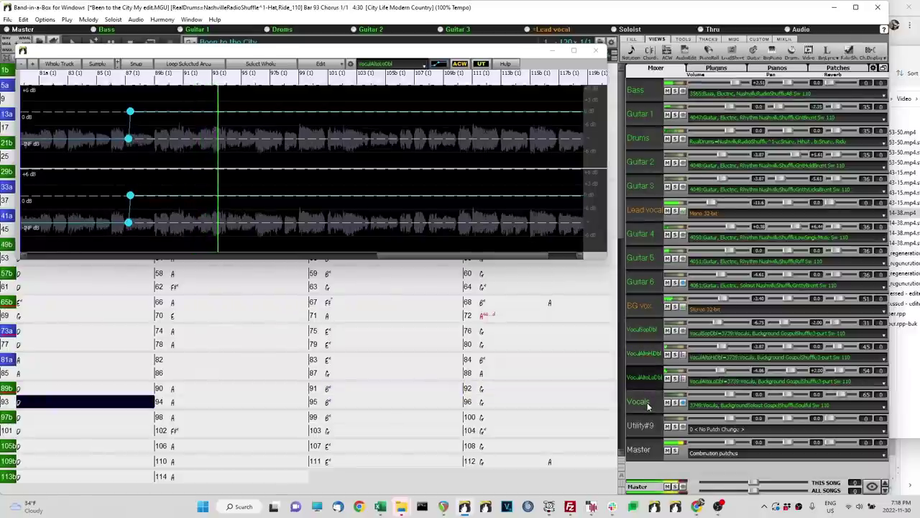
Step: Lower the audio edit window slightly and compare the ending volume automation of the Vocals and Guitar 6 tracks
left_click_drag(409, 53, 411, 120)
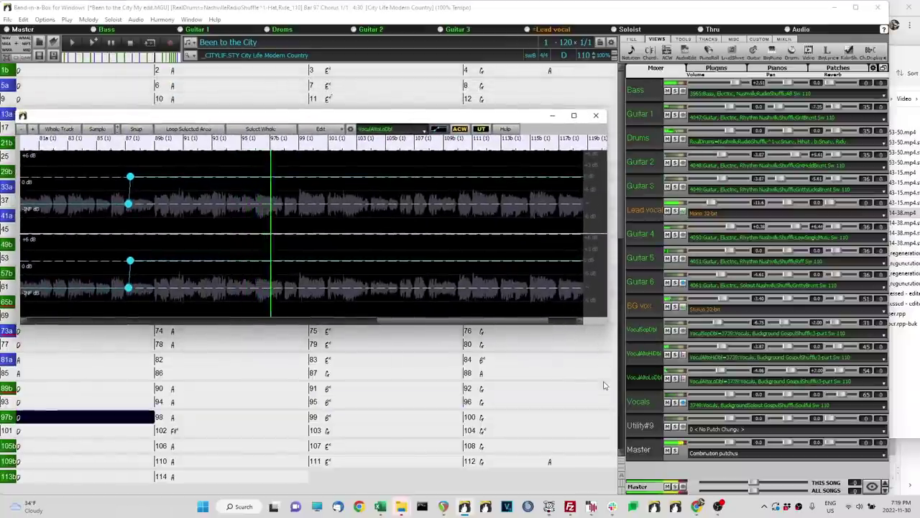
left_click(646, 399)
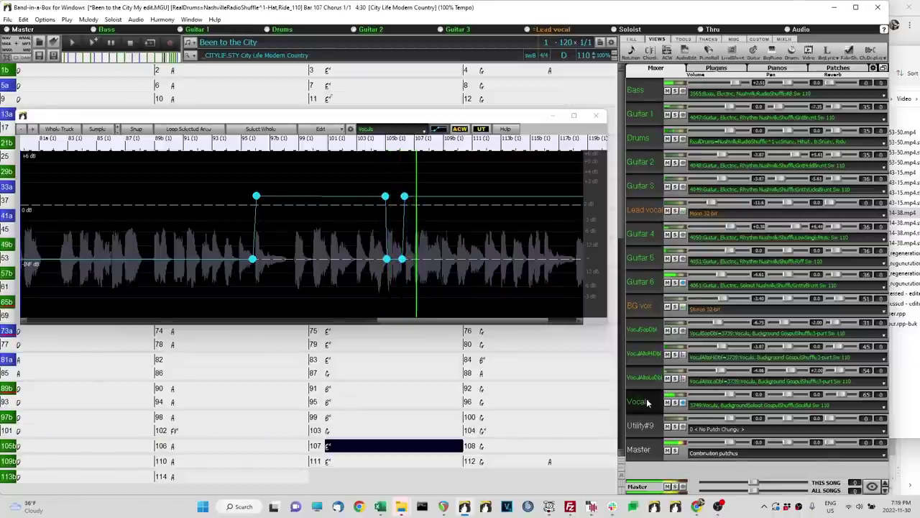
left_click(653, 288)
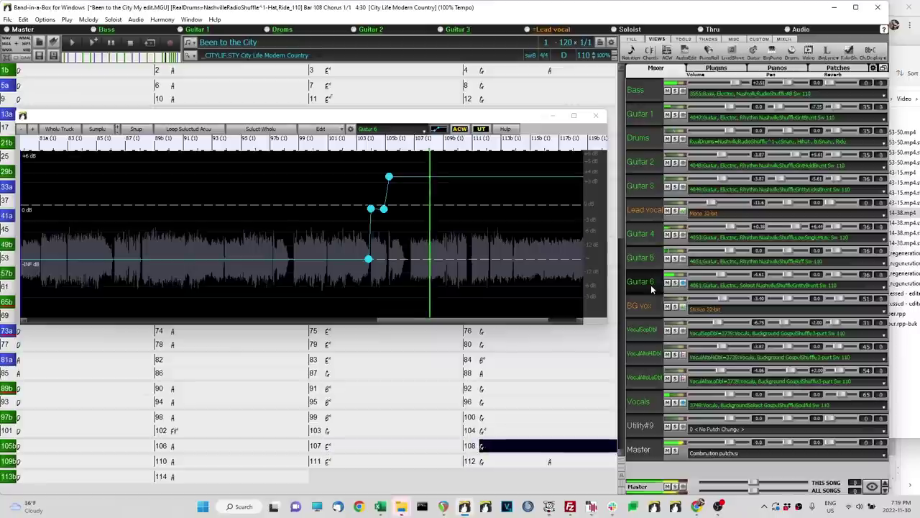